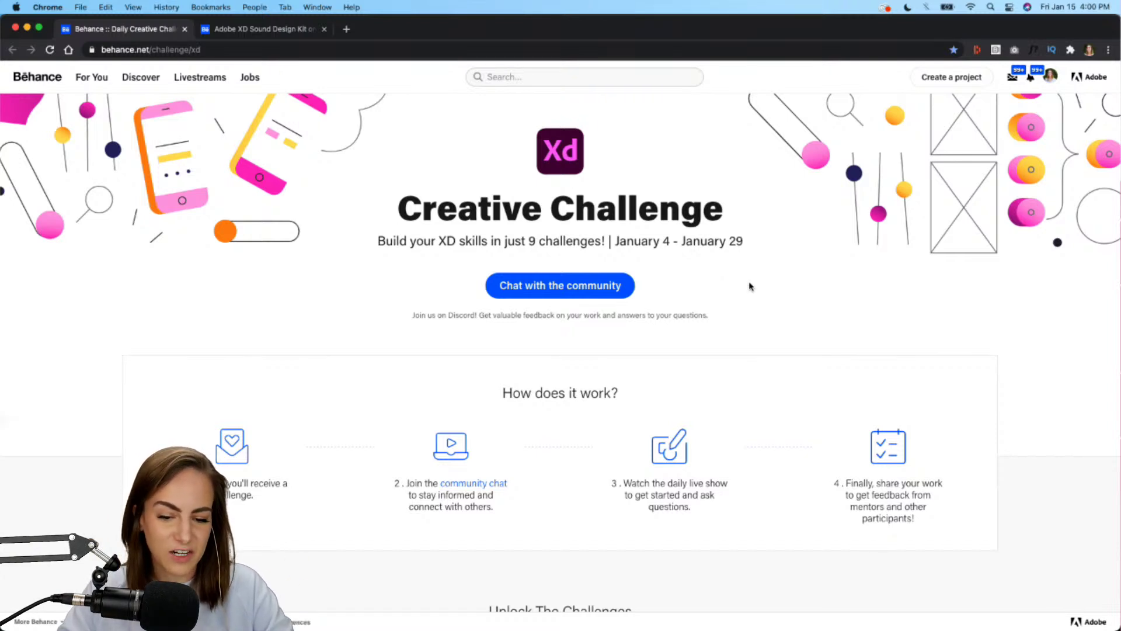
- Review how the XD Creative Challenge works and look over the first challenge cards
{"action": "scroll", "coordinate": [750, 286], "scroll_direction": "down", "scroll_amount": 2}
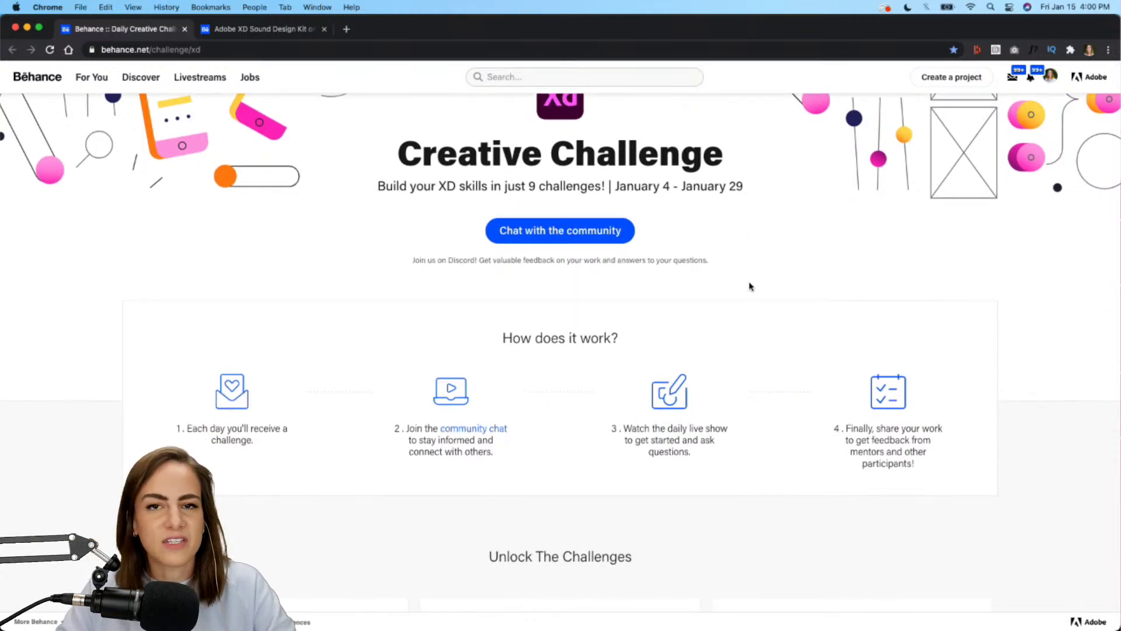
{"action": "scroll", "coordinate": [750, 286], "scroll_direction": "up", "scroll_amount": 2}
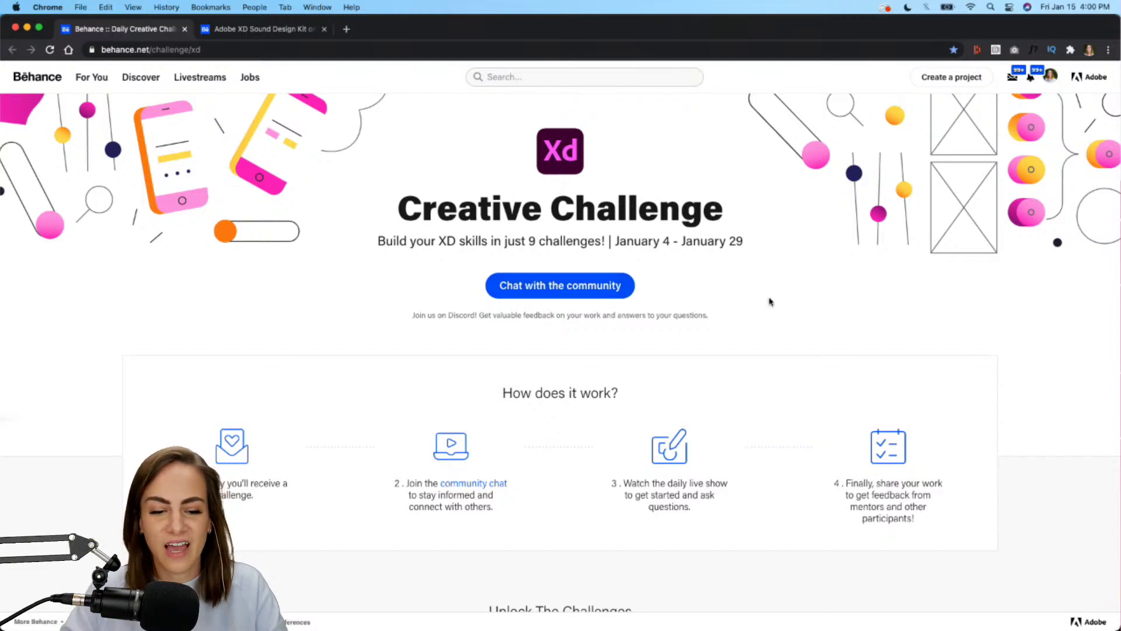
{"action": "scroll", "coordinate": [770, 301], "scroll_direction": "down", "scroll_amount": 3}
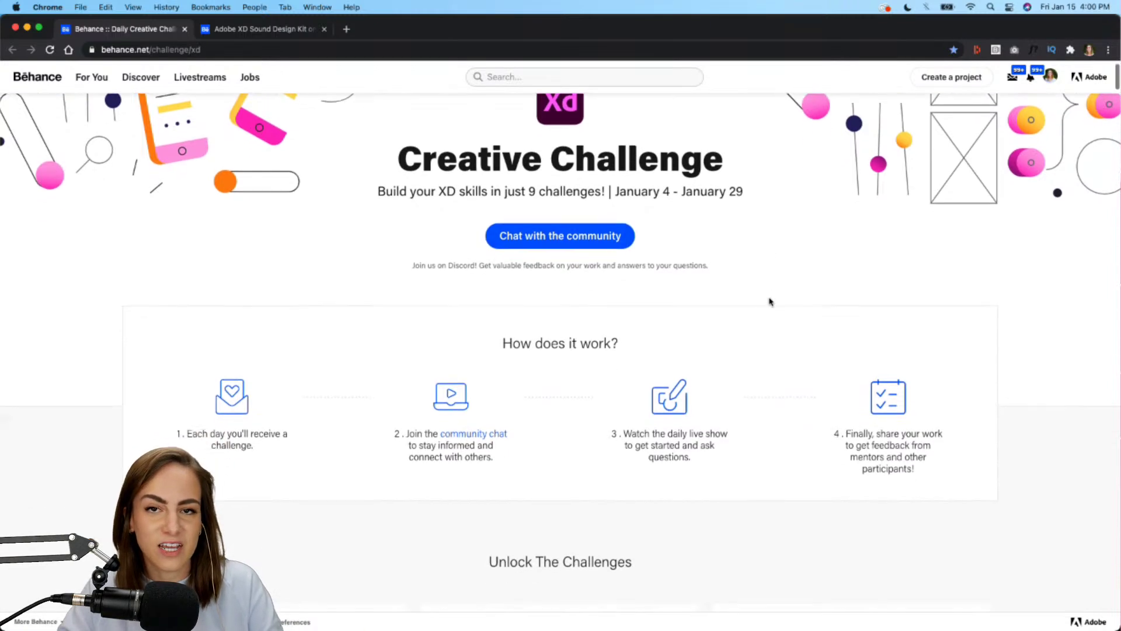
{"action": "scroll", "coordinate": [770, 301], "scroll_direction": "down", "scroll_amount": 3}
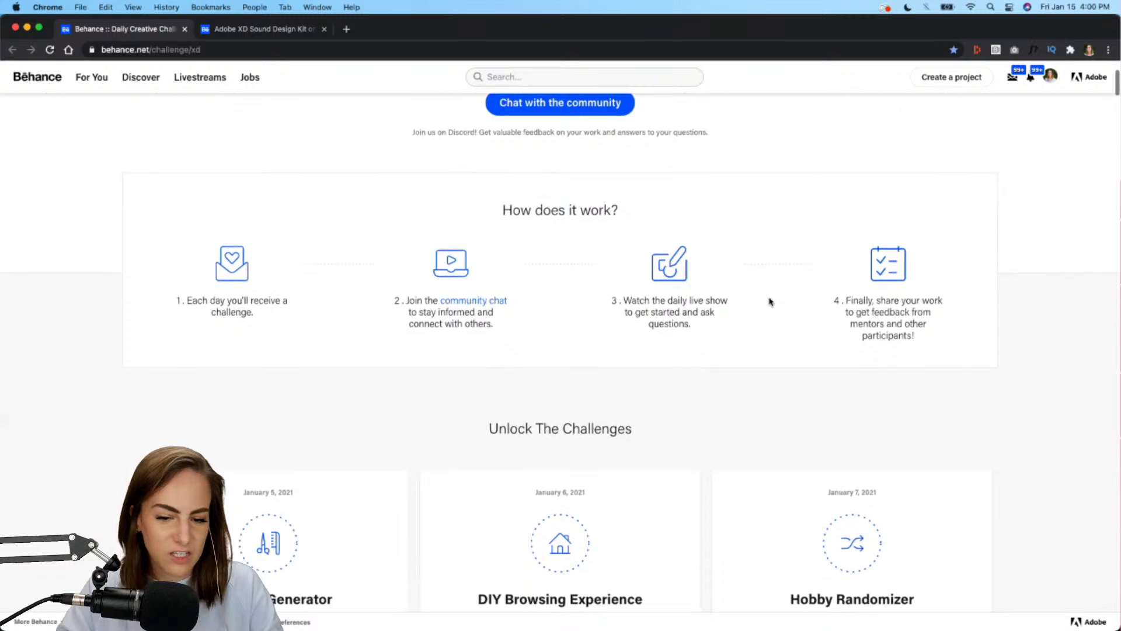
{"action": "scroll", "coordinate": [770, 302], "scroll_direction": "down", "scroll_amount": 7}
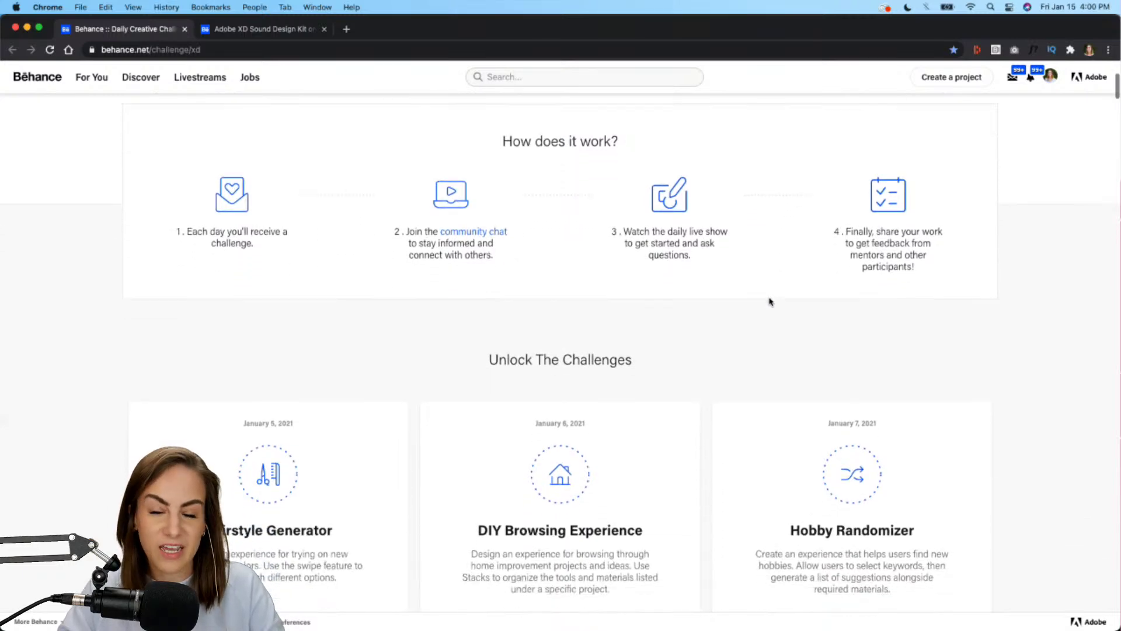
{"action": "scroll", "coordinate": [770, 301], "scroll_direction": "down", "scroll_amount": 8}
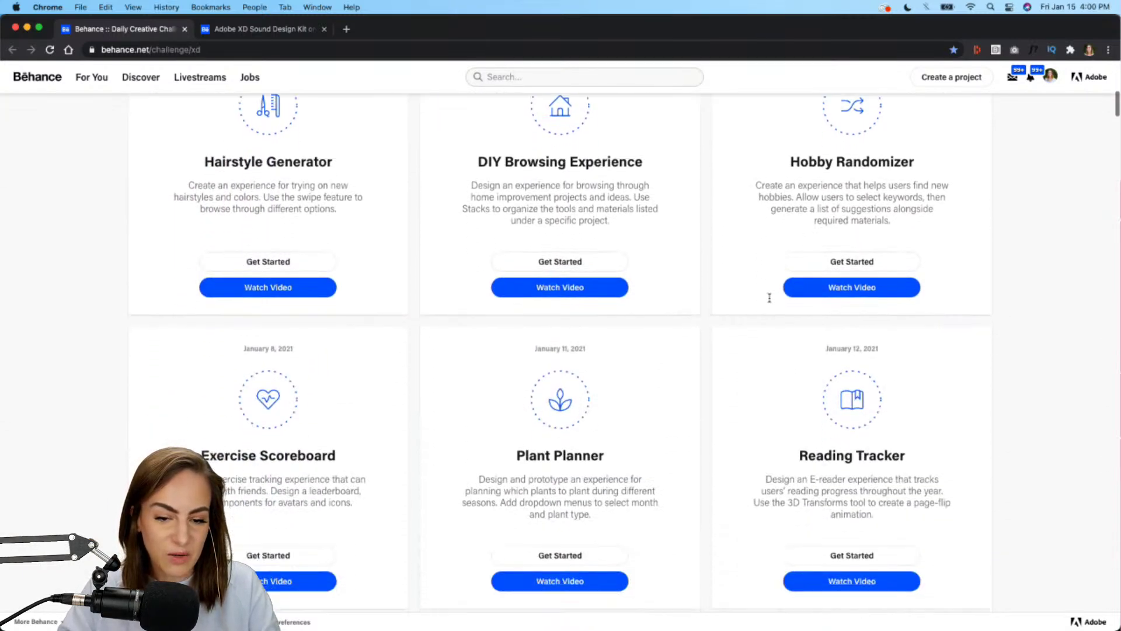
{"action": "scroll", "coordinate": [770, 302], "scroll_direction": "up", "scroll_amount": 6}
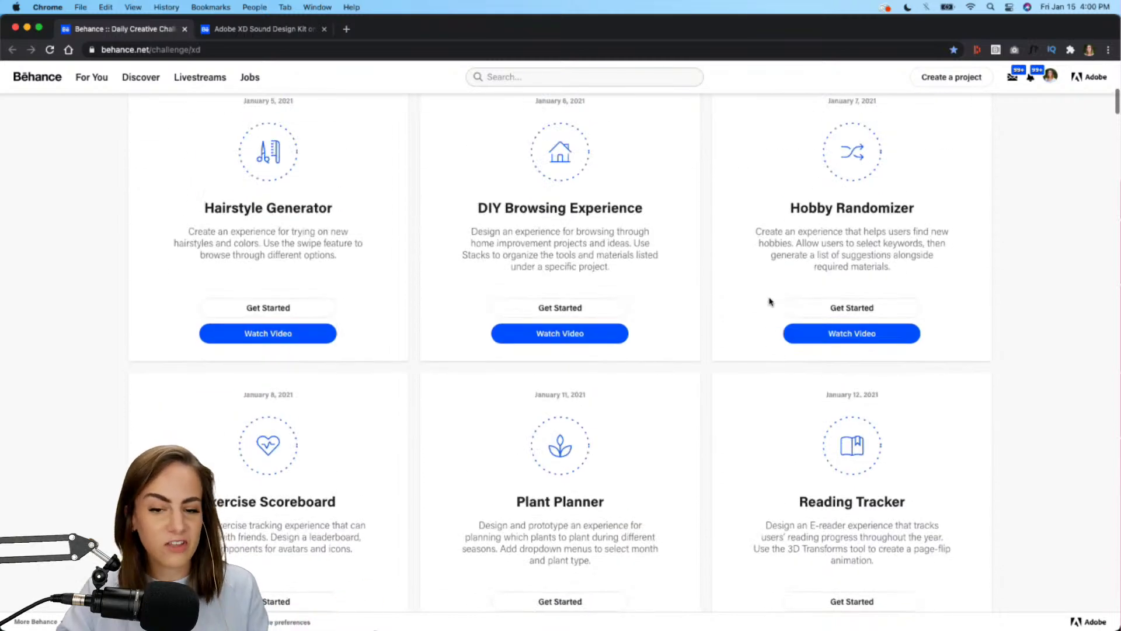
- Get the starter file for the January 15 Audio Yoga challenge
{"action": "scroll", "coordinate": [770, 302], "scroll_direction": "down", "scroll_amount": 9}
{"action": "scroll", "coordinate": [769, 302], "scroll_direction": "down", "scroll_amount": 5}
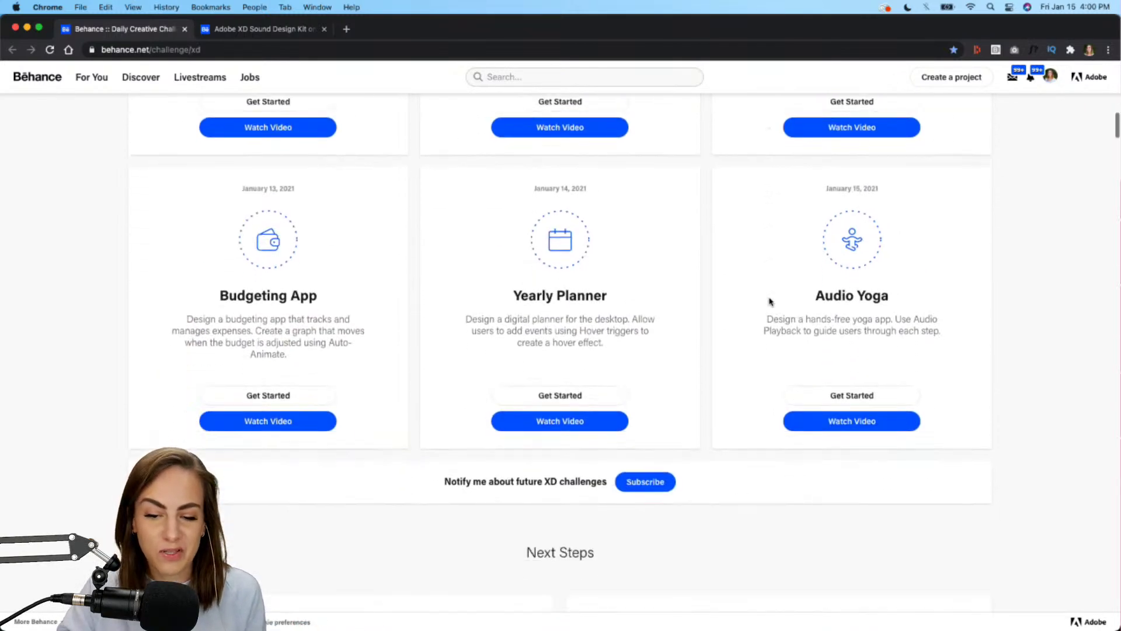
{"action": "scroll", "coordinate": [768, 300], "scroll_direction": "up", "scroll_amount": 1}
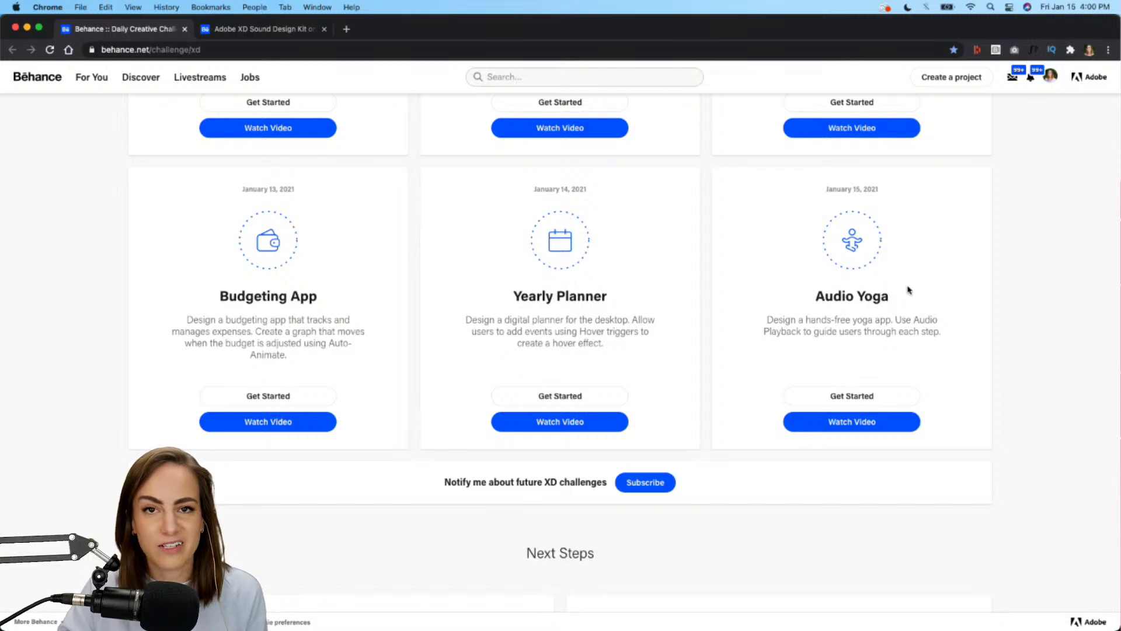
{"action": "scroll", "coordinate": [909, 290], "scroll_direction": "down", "scroll_amount": 1}
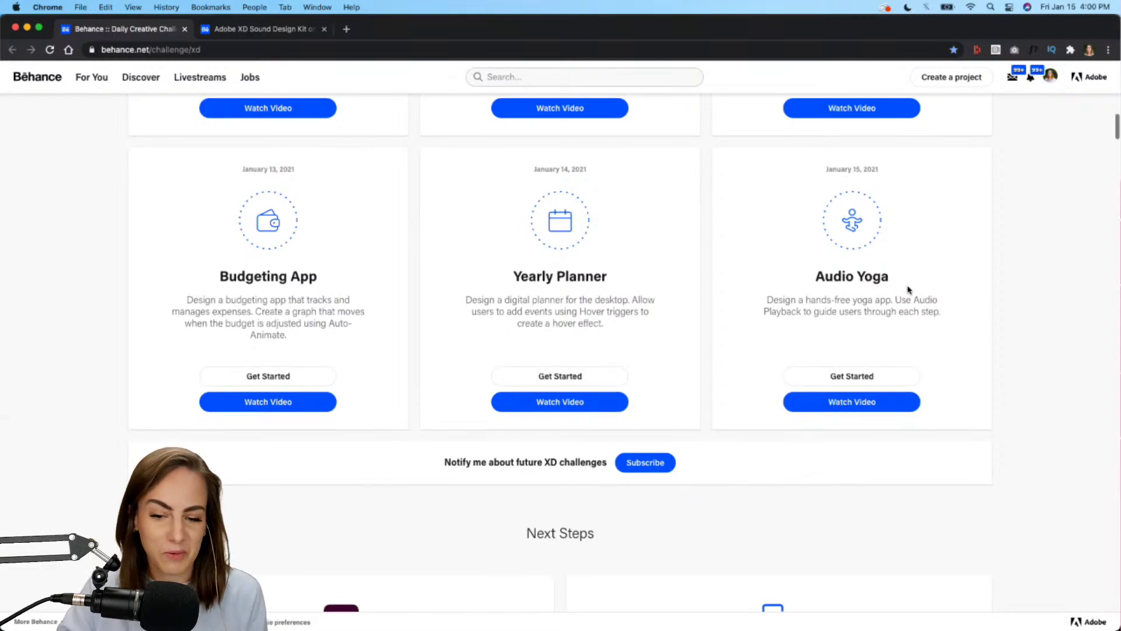
{"action": "scroll", "coordinate": [959, 290], "scroll_direction": "up", "scroll_amount": 1}
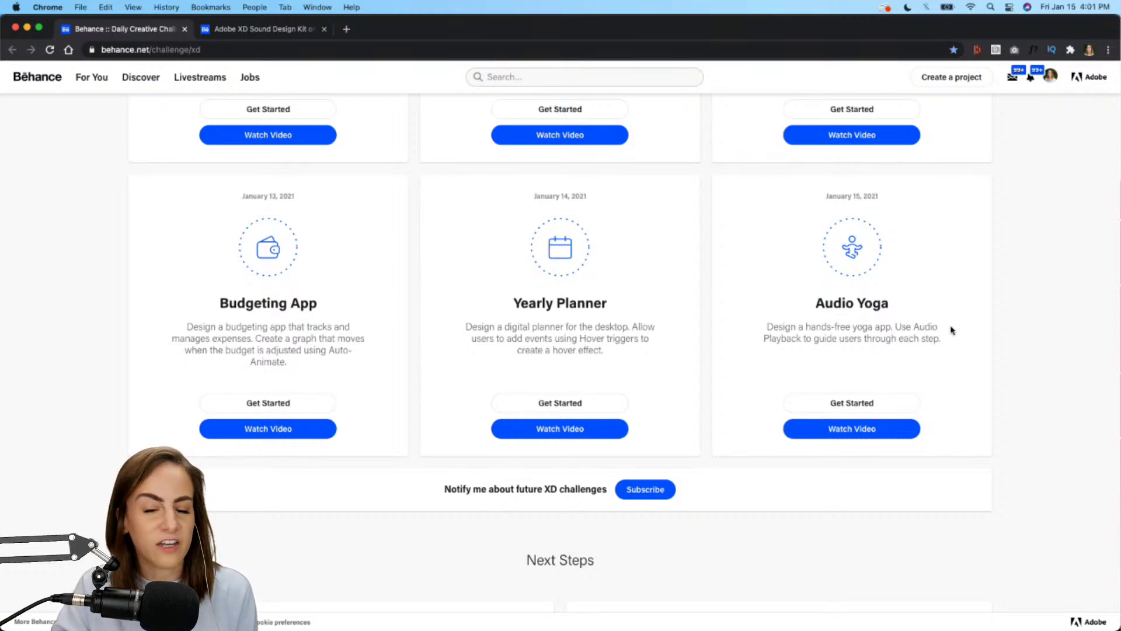
{"action": "left_click", "coordinate": [849, 405]}
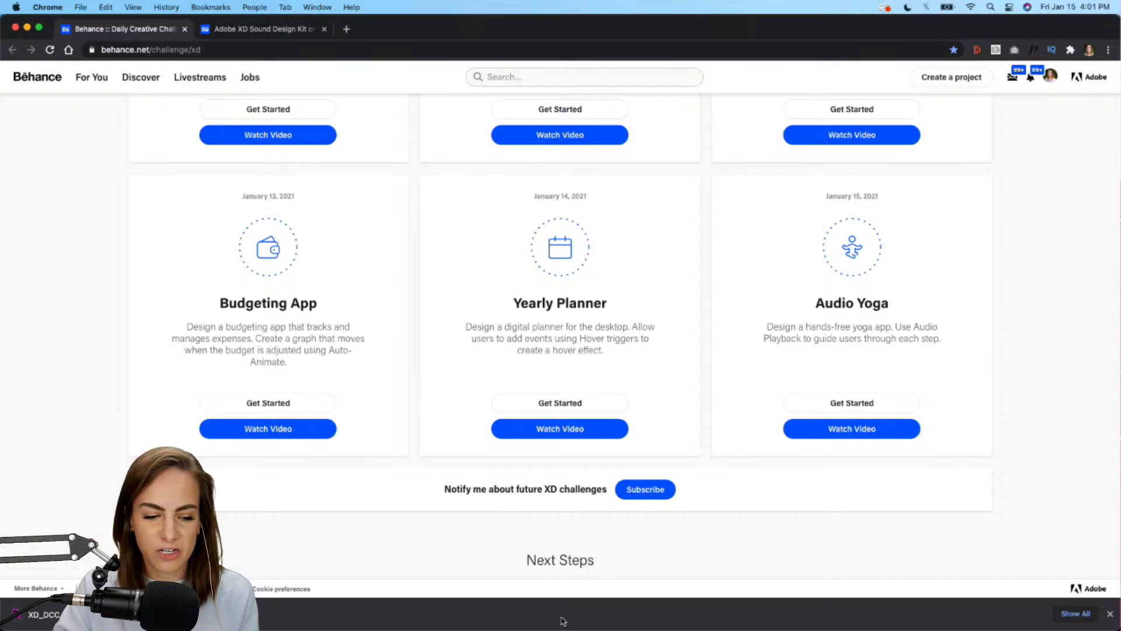
- Switch to Adobe XD and examine the Day 9 challenge brief and the starter artboards beside it
{"action": "left_click", "coordinate": [714, 605]}
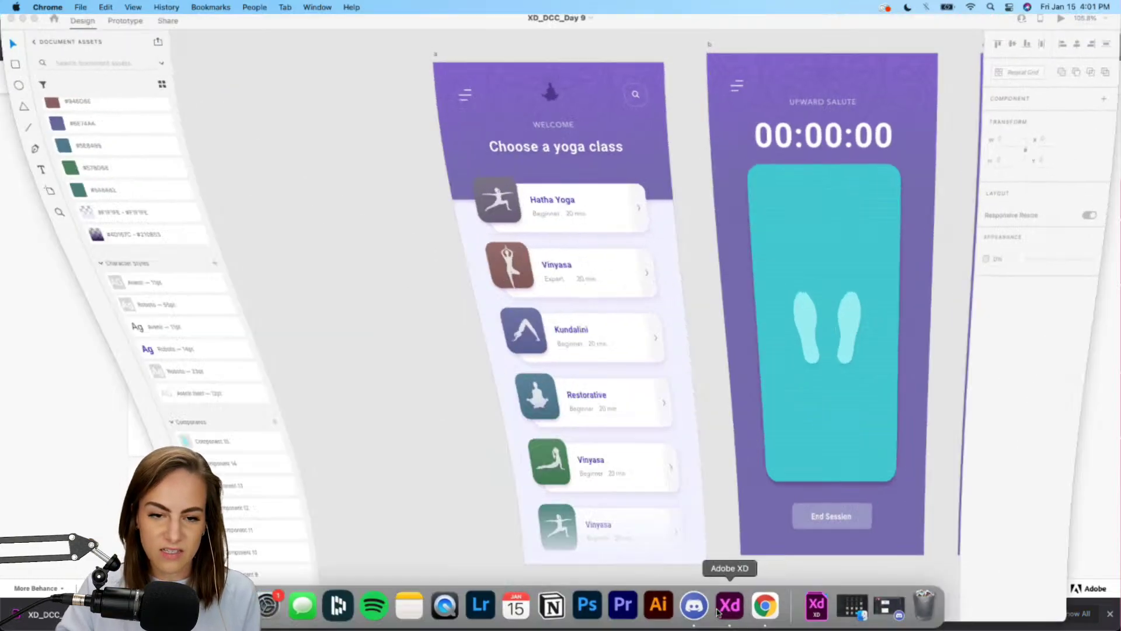
{"action": "scroll", "coordinate": [353, 279], "scroll_direction": "down", "scroll_amount": 10}
{"action": "scroll", "coordinate": [353, 279], "scroll_direction": "left", "scroll_amount": 20}
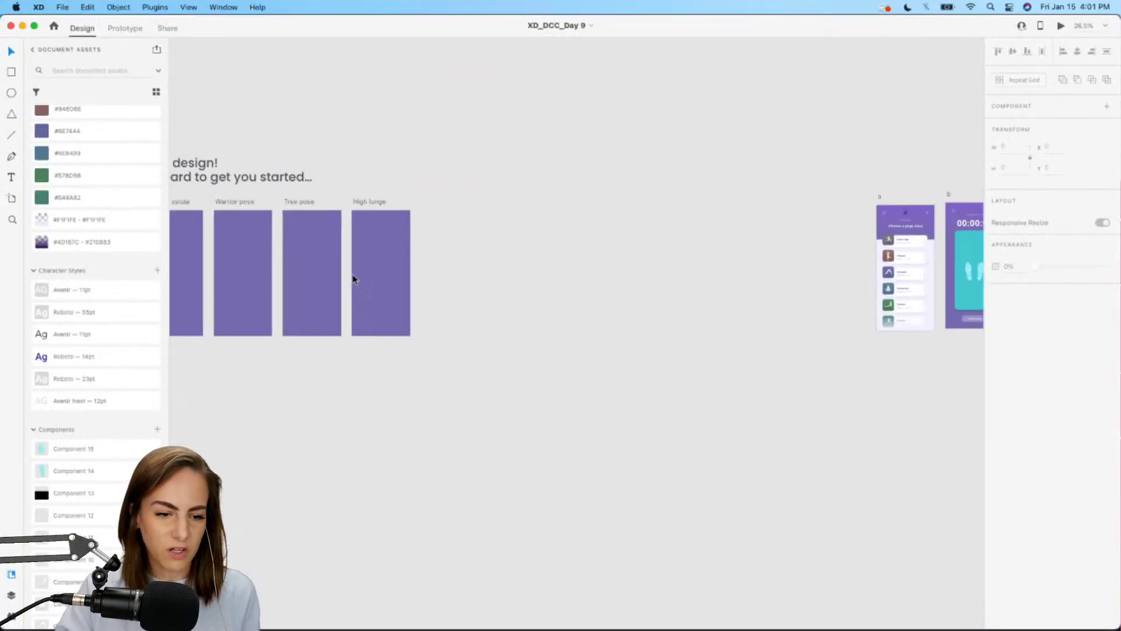
{"action": "scroll", "coordinate": [352, 279], "scroll_direction": "down", "scroll_amount": 2}
{"action": "scroll", "coordinate": [353, 279], "scroll_direction": "down", "scroll_amount": 5}
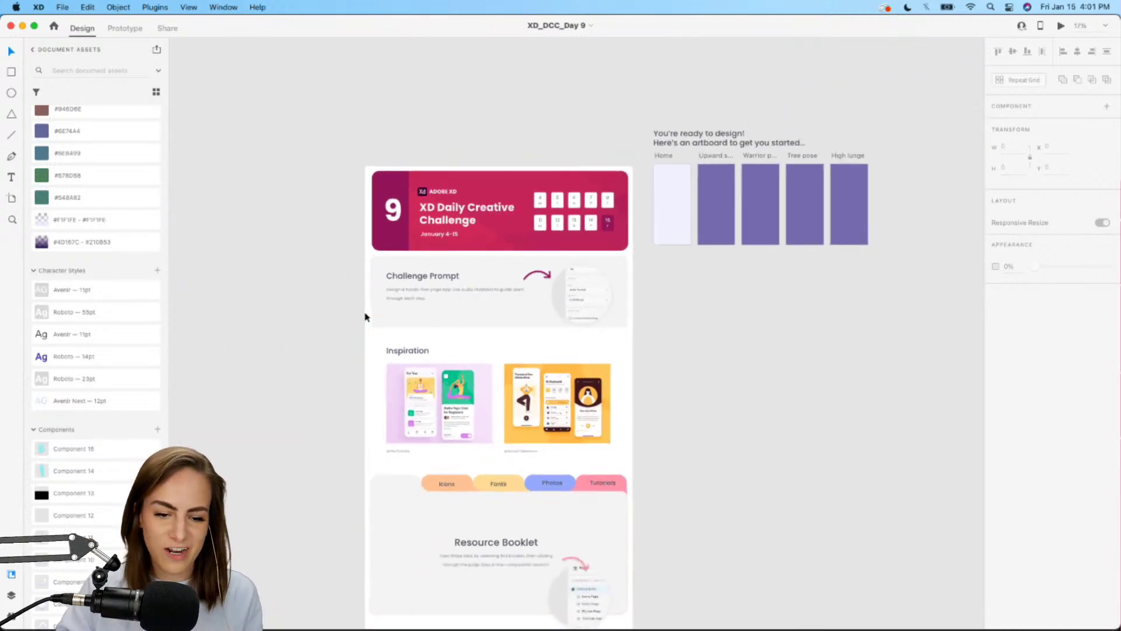
{"action": "scroll", "coordinate": [365, 313], "scroll_direction": "down", "scroll_amount": 3}
{"action": "scroll", "coordinate": [494, 446], "scroll_direction": "right", "scroll_amount": 15}
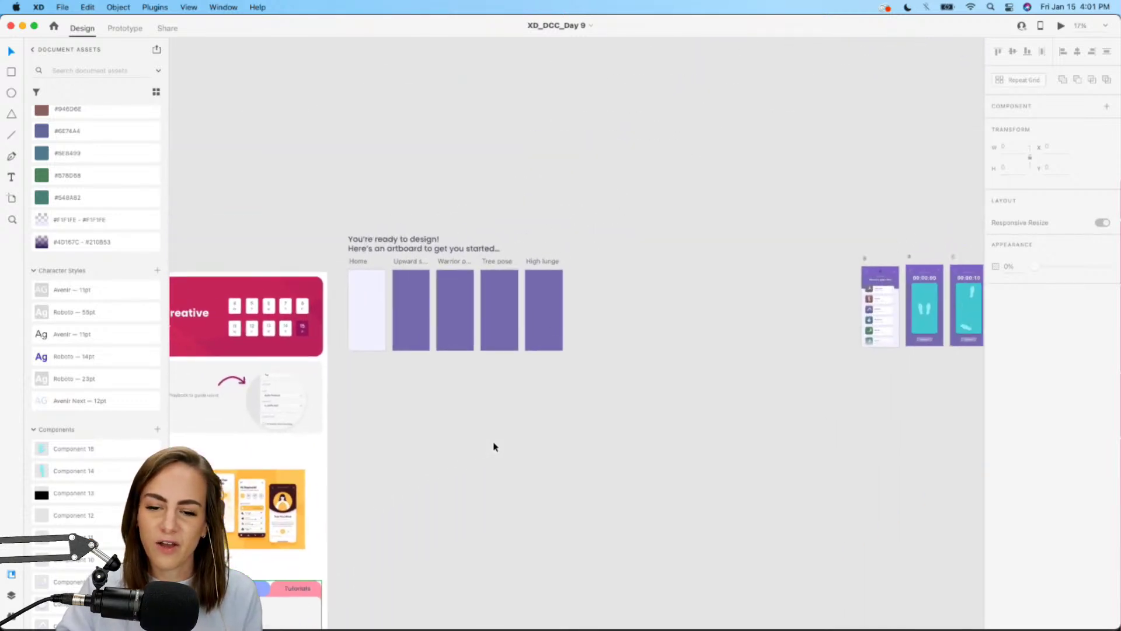
- Examine the finished example's yoga class list and the Upward Salute, Warrior Pose and Tree Pose screens
{"action": "scroll", "coordinate": [805, 364], "scroll_direction": "up", "scroll_amount": 10}
{"action": "scroll", "coordinate": [805, 363], "scroll_direction": "up", "scroll_amount": 6}
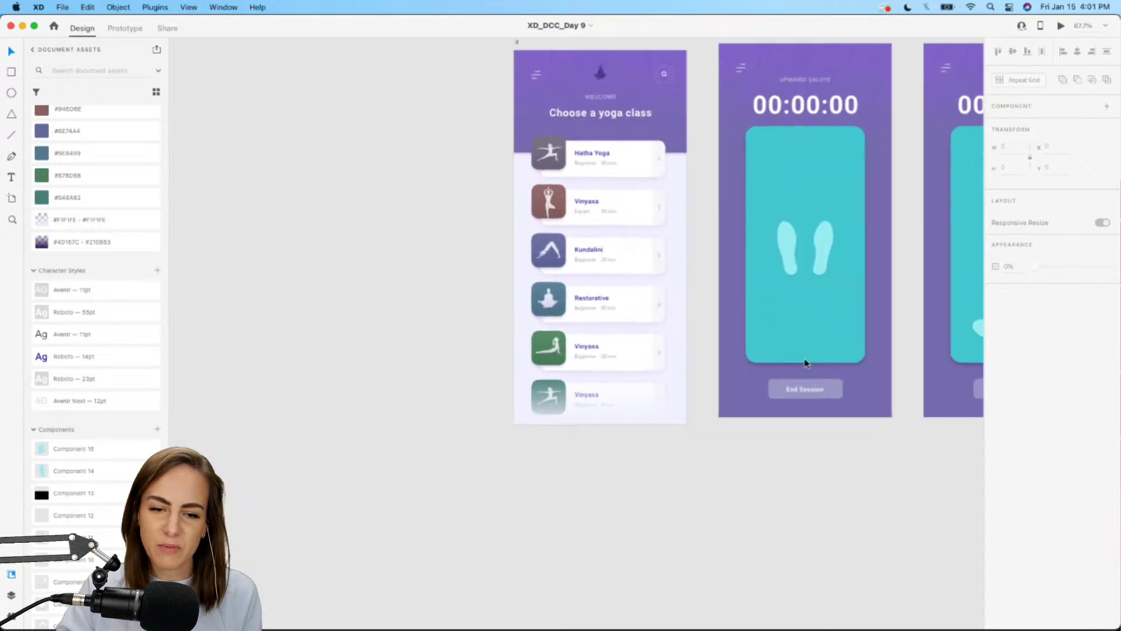
{"action": "scroll", "coordinate": [668, 388], "scroll_direction": "up", "scroll_amount": 4}
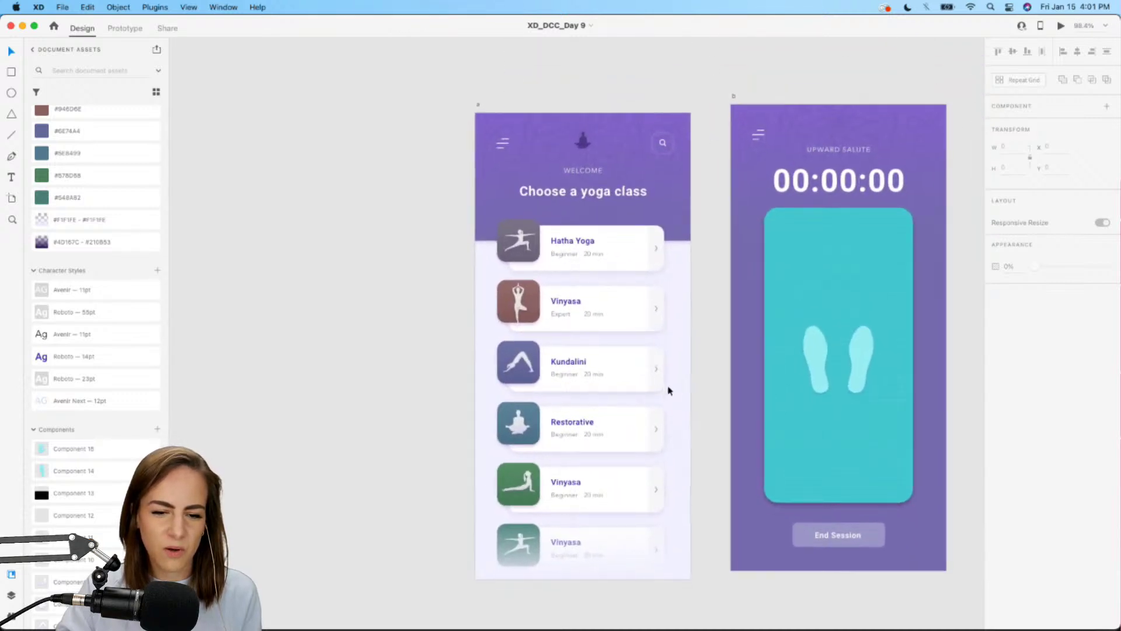
{"action": "scroll", "coordinate": [689, 292], "scroll_direction": "down", "scroll_amount": 2}
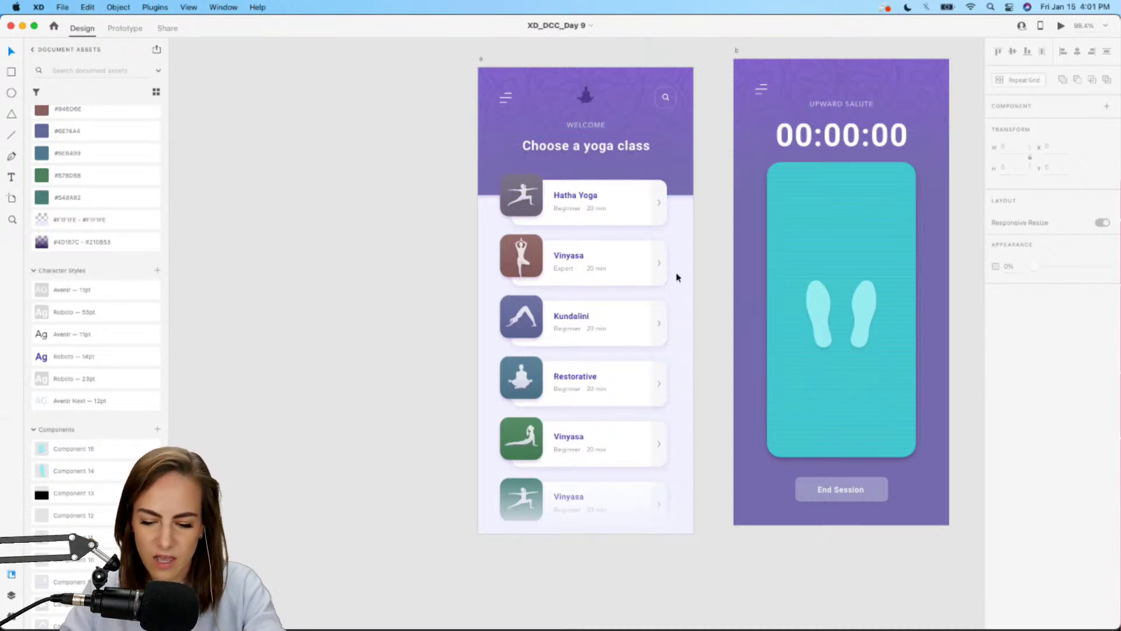
{"action": "scroll", "coordinate": [678, 277], "scroll_direction": "right", "scroll_amount": 5}
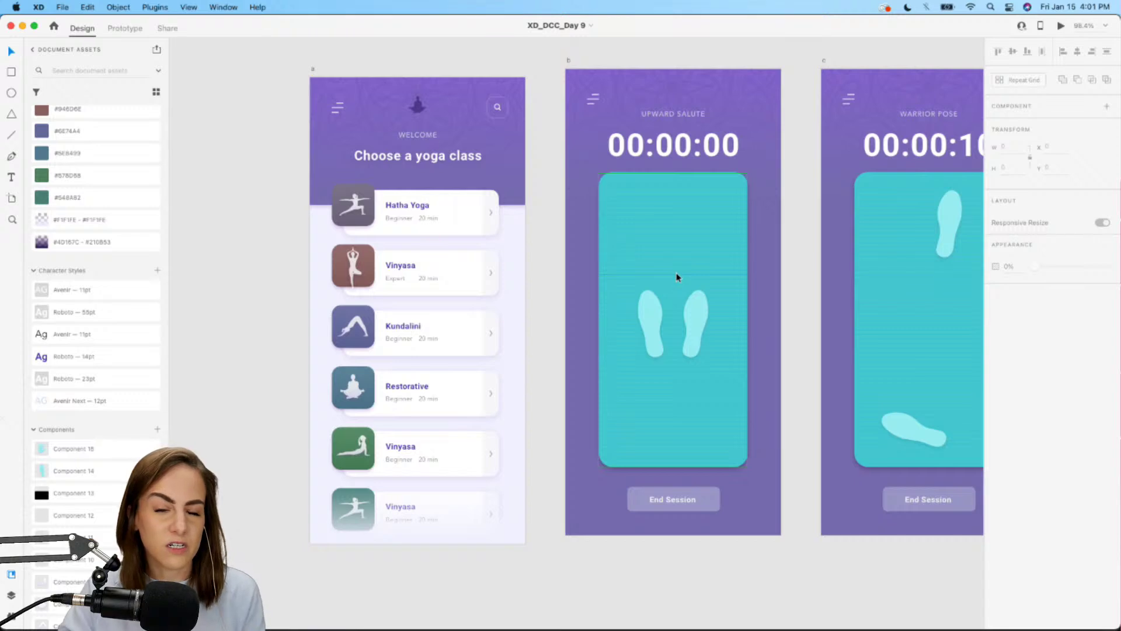
{"action": "scroll", "coordinate": [668, 389], "scroll_direction": "right", "scroll_amount": 2}
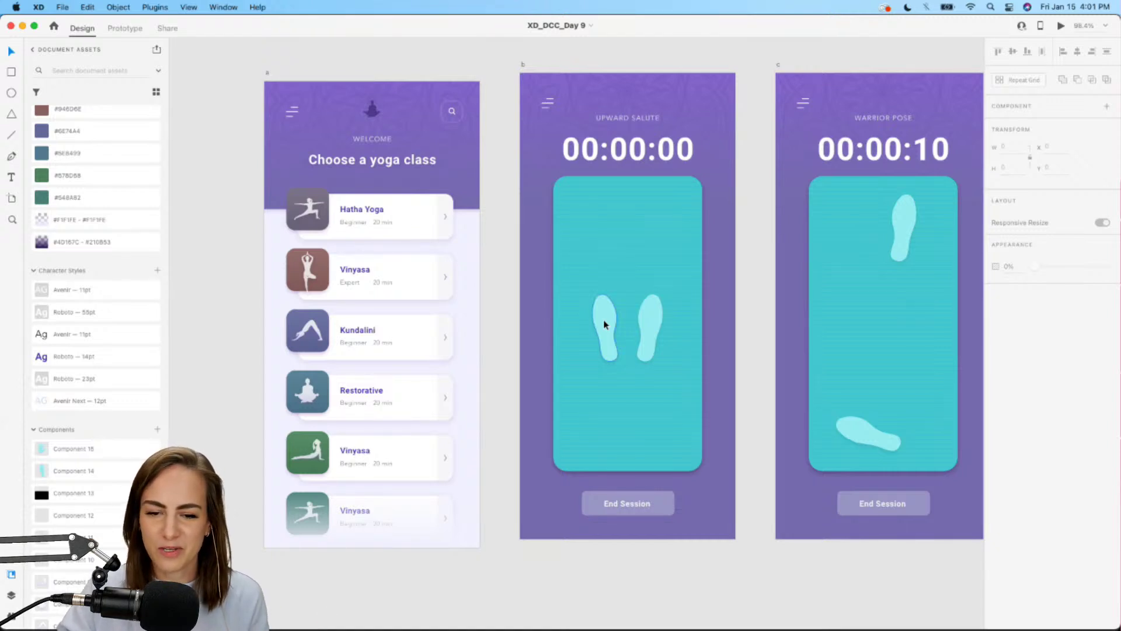
{"action": "scroll", "coordinate": [604, 323], "scroll_direction": "right", "scroll_amount": 3}
{"action": "scroll", "coordinate": [592, 338], "scroll_direction": "right", "scroll_amount": 2}
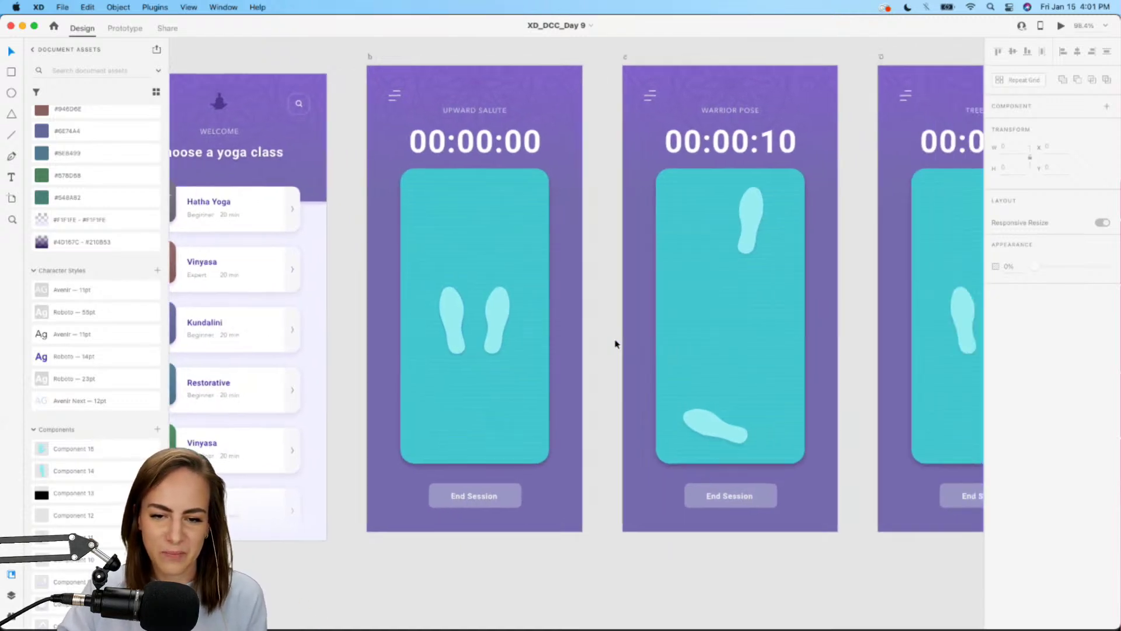
{"action": "scroll", "coordinate": [909, 293], "scroll_direction": "right", "scroll_amount": 3}
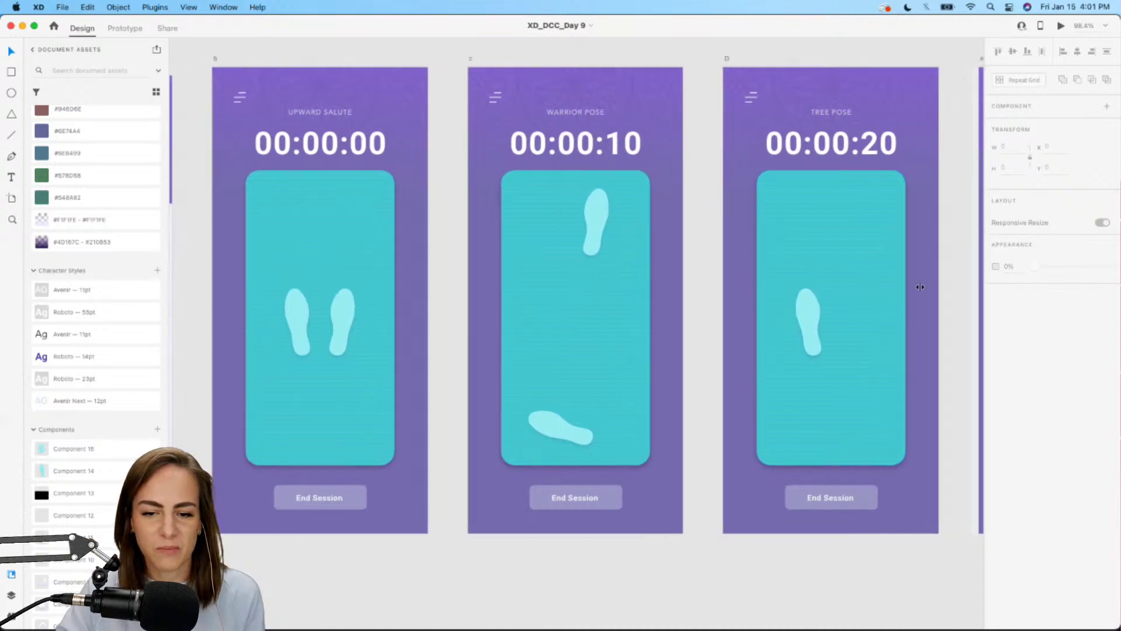
{"action": "scroll", "coordinate": [920, 287], "scroll_direction": "left", "scroll_amount": 8}
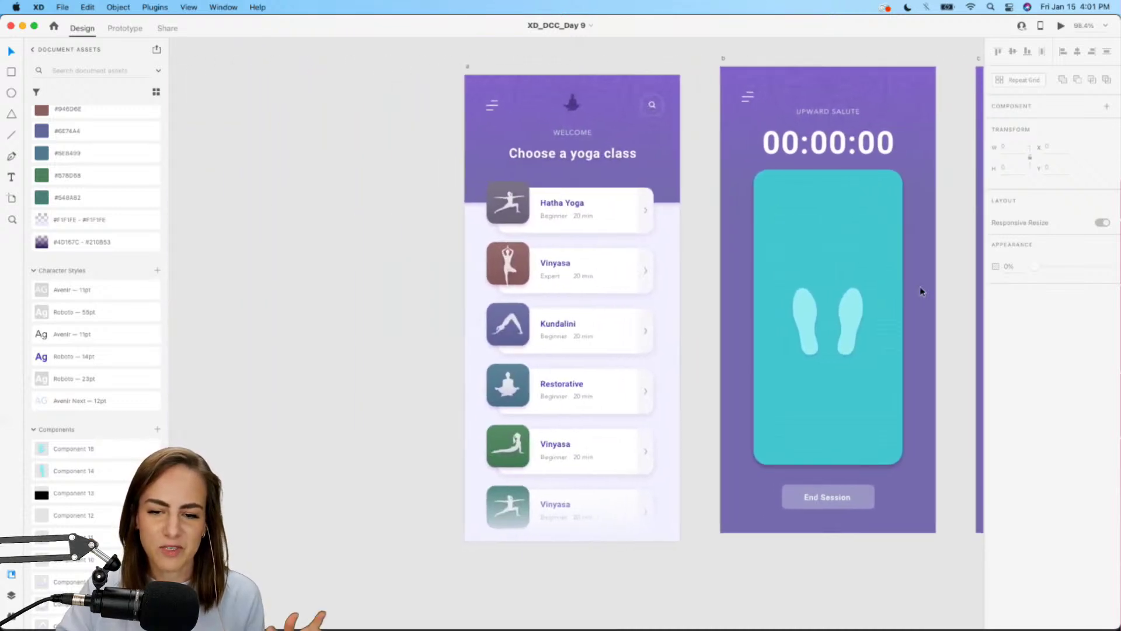
- Preview the yoga prototype from the class list, play Hatha Yoga through to Warrior Pose, and close the preview
{"action": "left_click", "coordinate": [628, 222]}
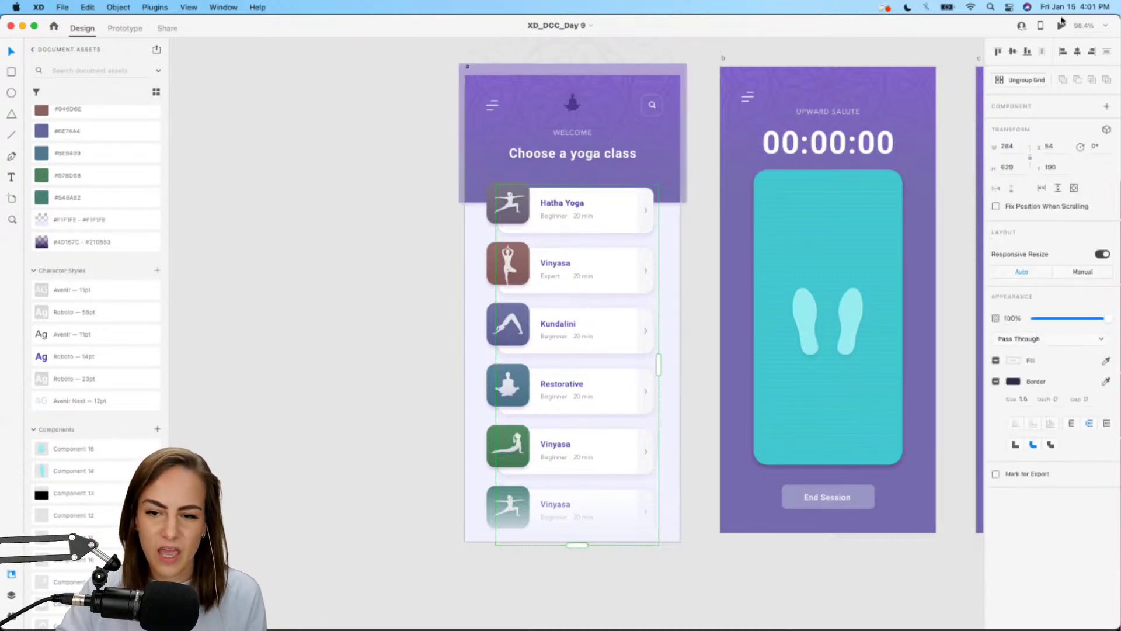
{"action": "left_click", "coordinate": [1061, 26]}
{"action": "left_click_drag", "start_coordinate": [546, 92], "coordinate": [660, 94]}
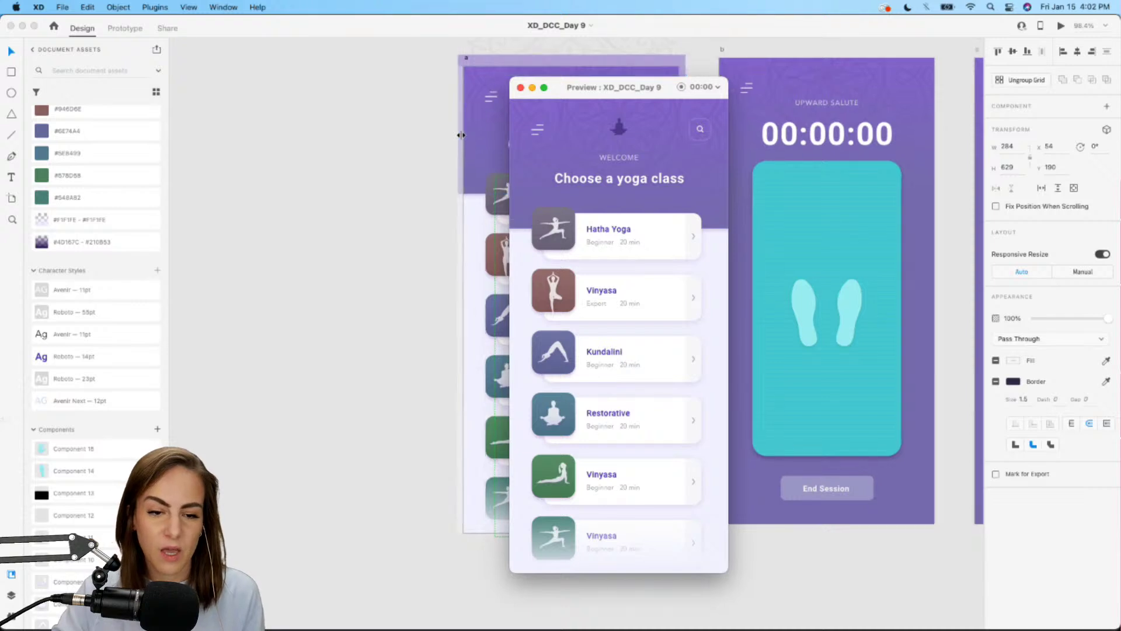
{"action": "scroll", "coordinate": [829, 292], "scroll_direction": "down", "scroll_amount": 5}
{"action": "left_click", "coordinate": [638, 230]}
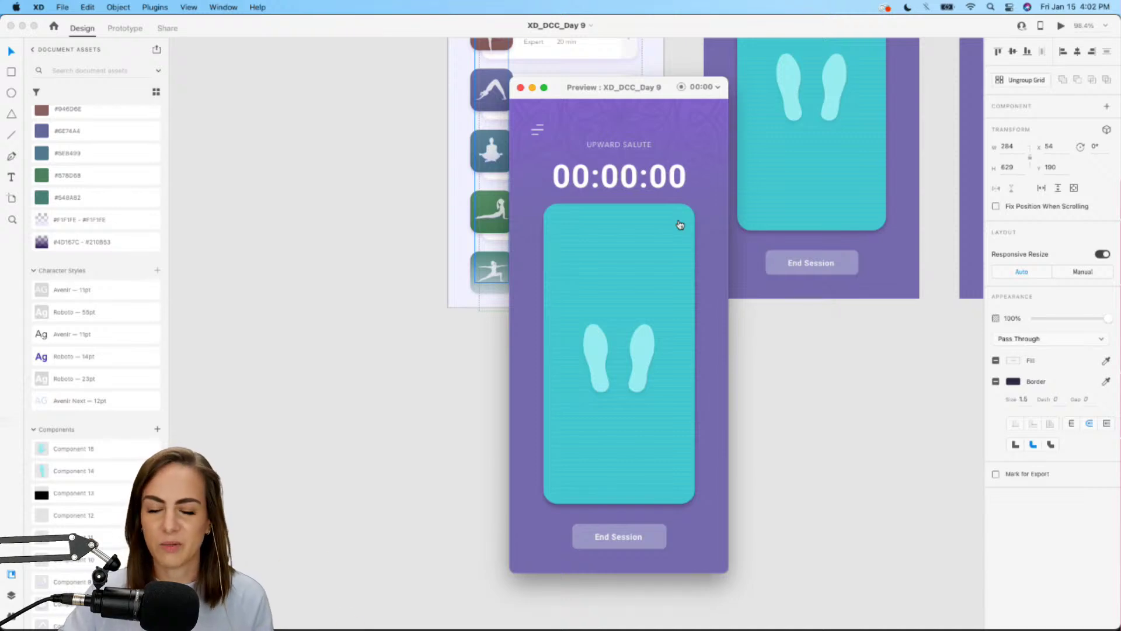
{"action": "left_click", "coordinate": [655, 246]}
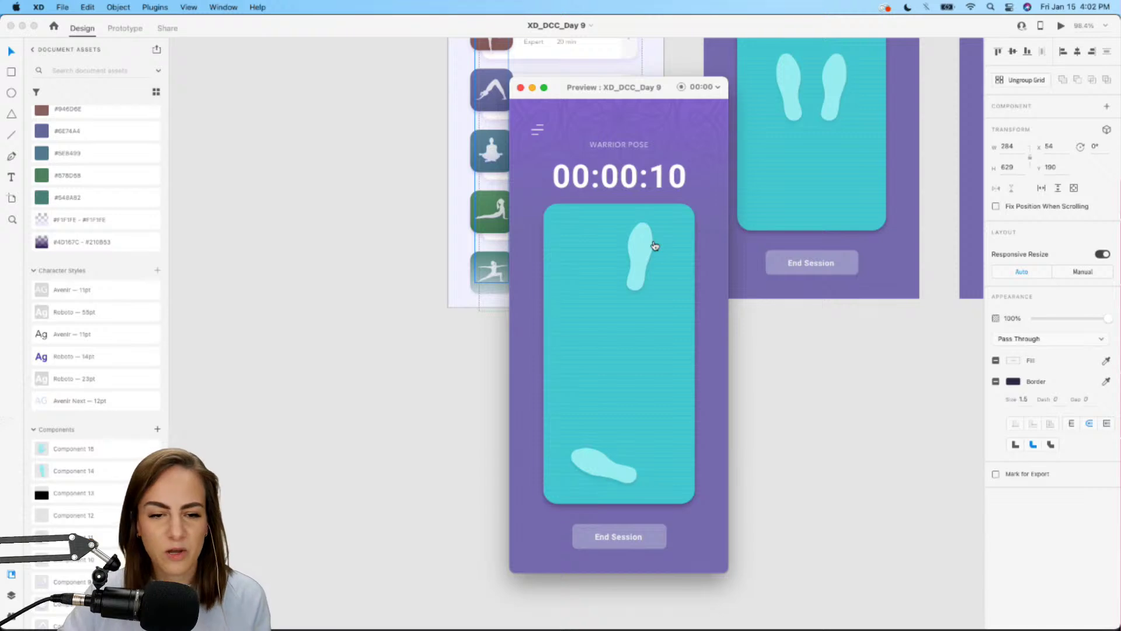
{"action": "left_click", "coordinate": [520, 87]}
{"action": "left_click", "coordinate": [385, 183]}
{"action": "scroll", "coordinate": [386, 183], "scroll_direction": "up", "scroll_amount": 5}
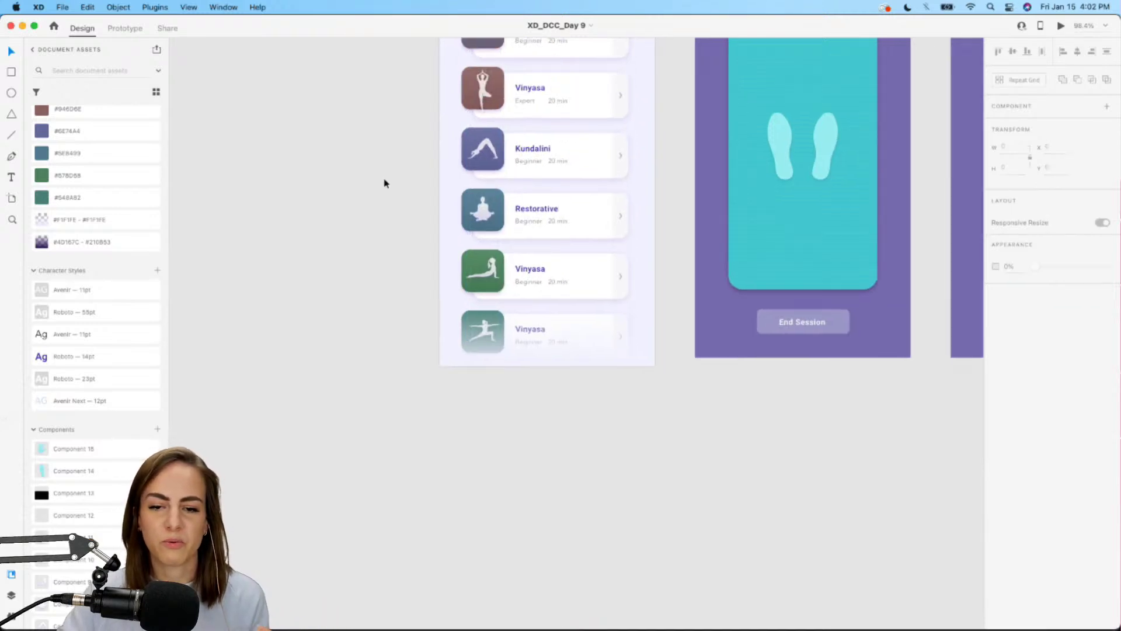
{"action": "scroll", "coordinate": [386, 183], "scroll_direction": "up", "scroll_amount": 2}
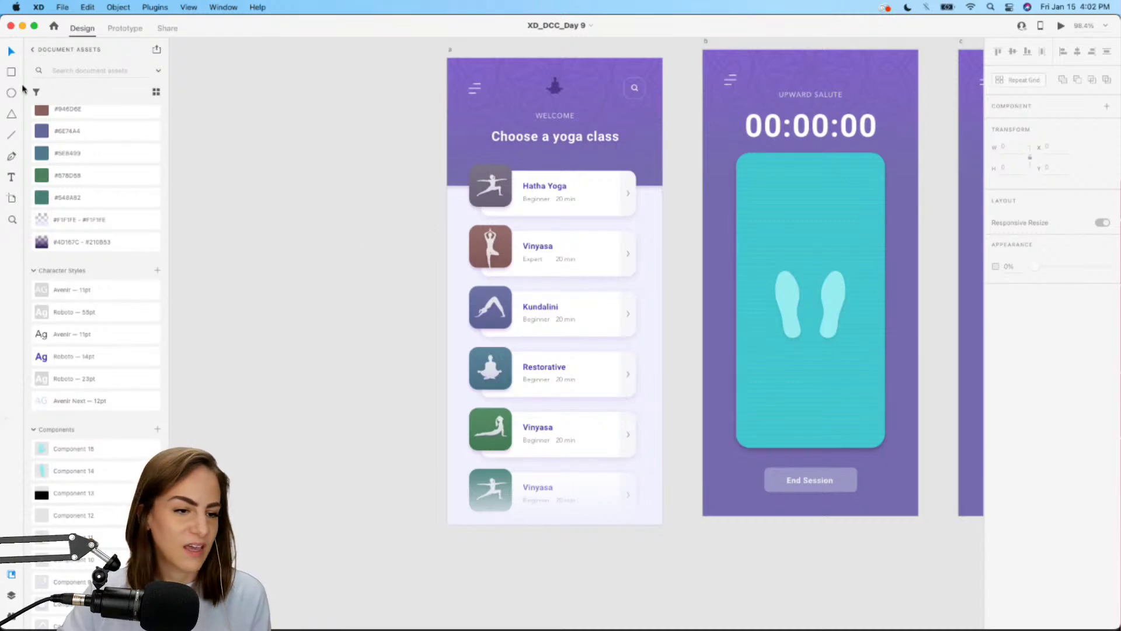
- Switch back to the Behance challenge page in Chrome and look back over the challenge cards and overview
{"action": "left_click", "coordinate": [22, 25]}
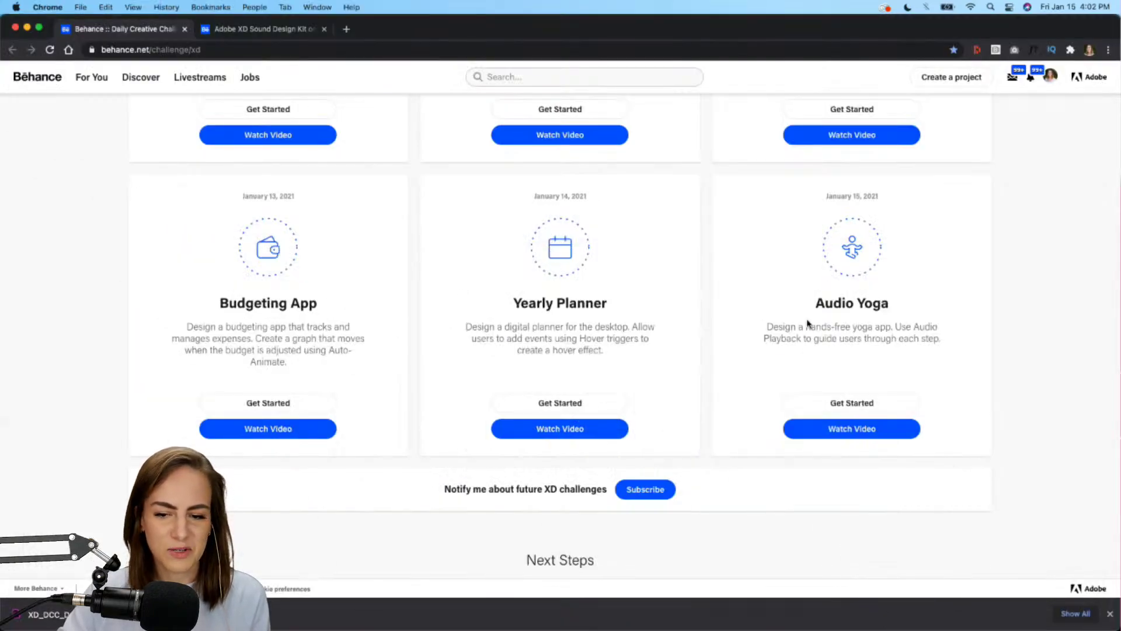
{"action": "scroll", "coordinate": [862, 398], "scroll_direction": "up", "scroll_amount": 1}
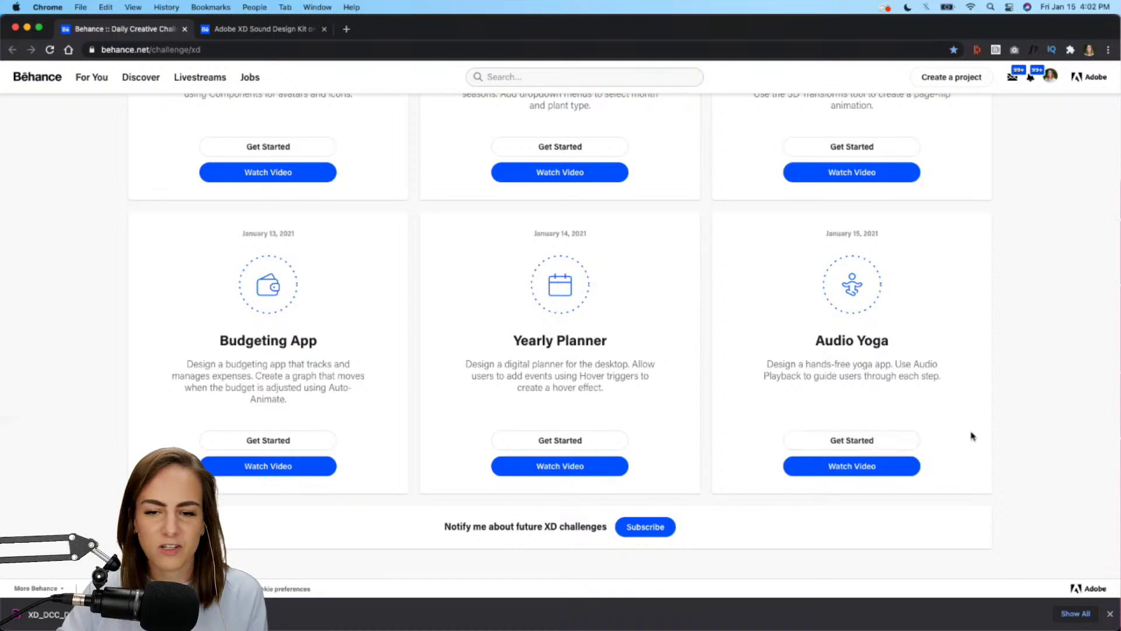
{"action": "scroll", "coordinate": [972, 436], "scroll_direction": "up", "scroll_amount": 1}
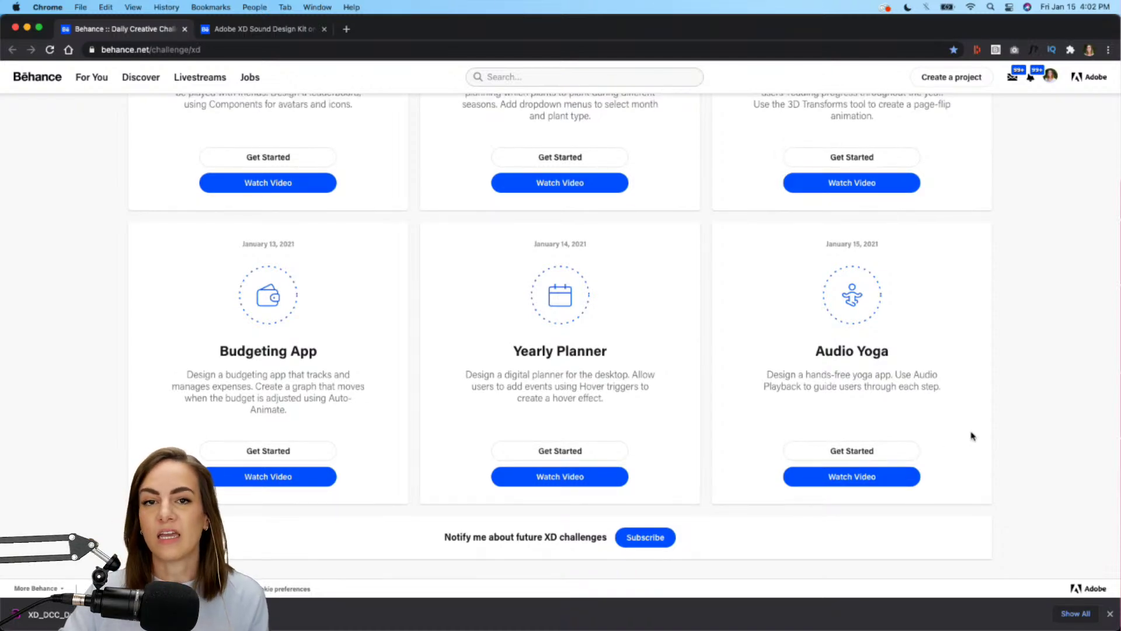
{"action": "scroll", "coordinate": [972, 436], "scroll_direction": "up", "scroll_amount": 10}
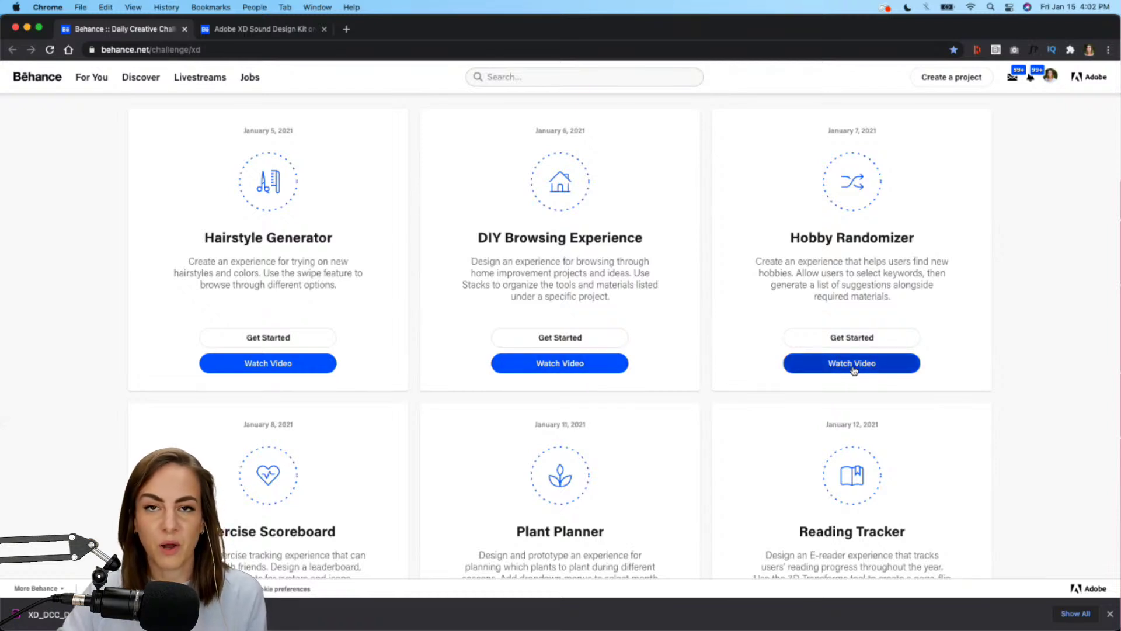
{"action": "scroll", "coordinate": [970, 371], "scroll_direction": "up", "scroll_amount": 7}
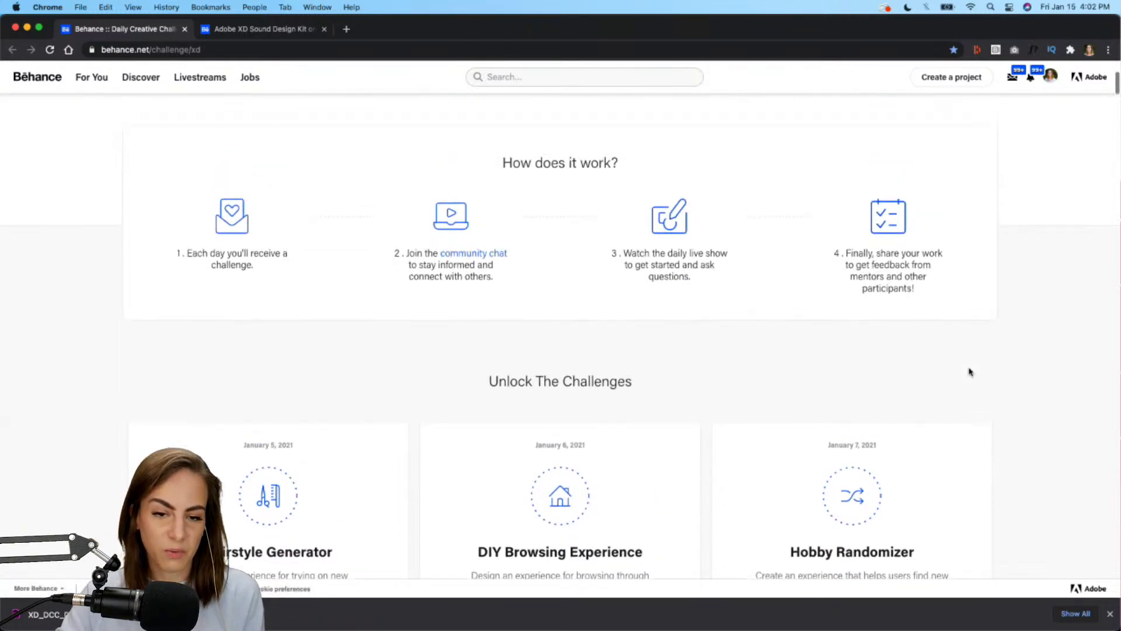
- Close the downloads bar and look over the How does it work section of the Behance challenge page
{"action": "scroll", "coordinate": [969, 371], "scroll_direction": "up", "scroll_amount": 3}
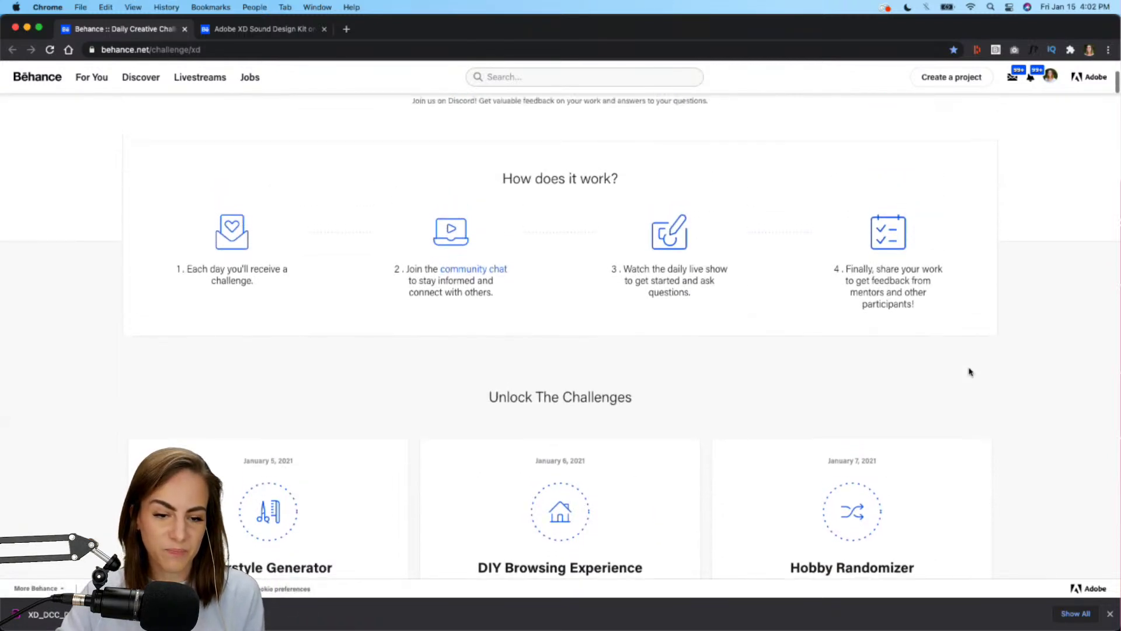
{"action": "left_click", "coordinate": [1110, 616]}
{"action": "scroll", "coordinate": [1031, 464], "scroll_direction": "up", "scroll_amount": 1}
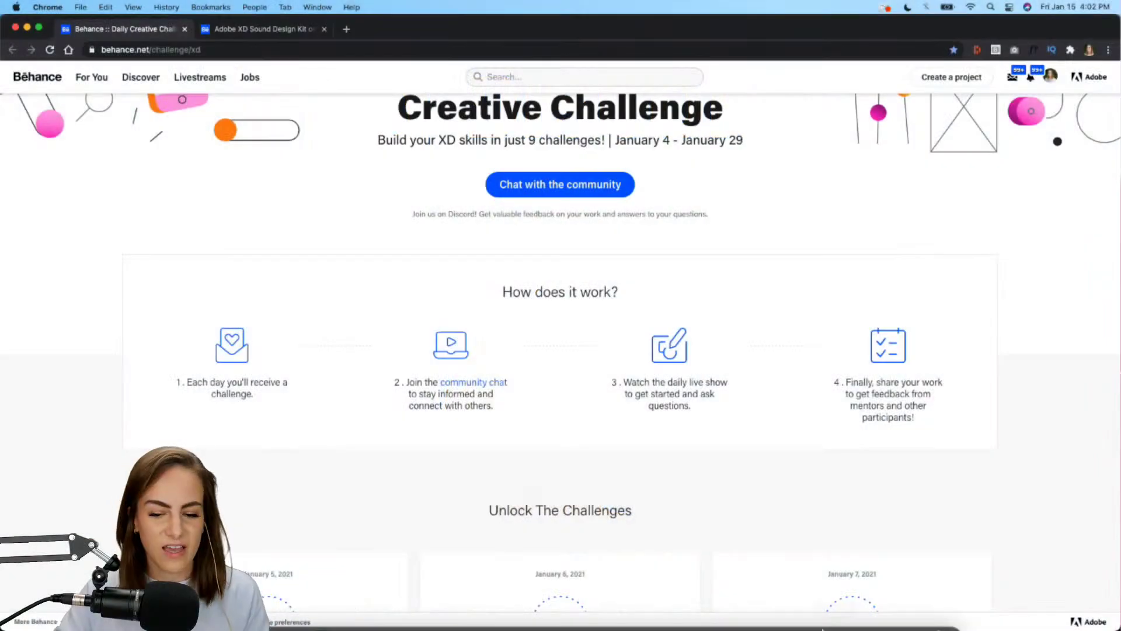
- Switch to Discord and look through the recent posts and feedback in the Adobe XD server's current-challenge channel
{"action": "mouse_move", "coordinate": [766, 607]}
{"action": "left_click", "coordinate": [695, 606]}
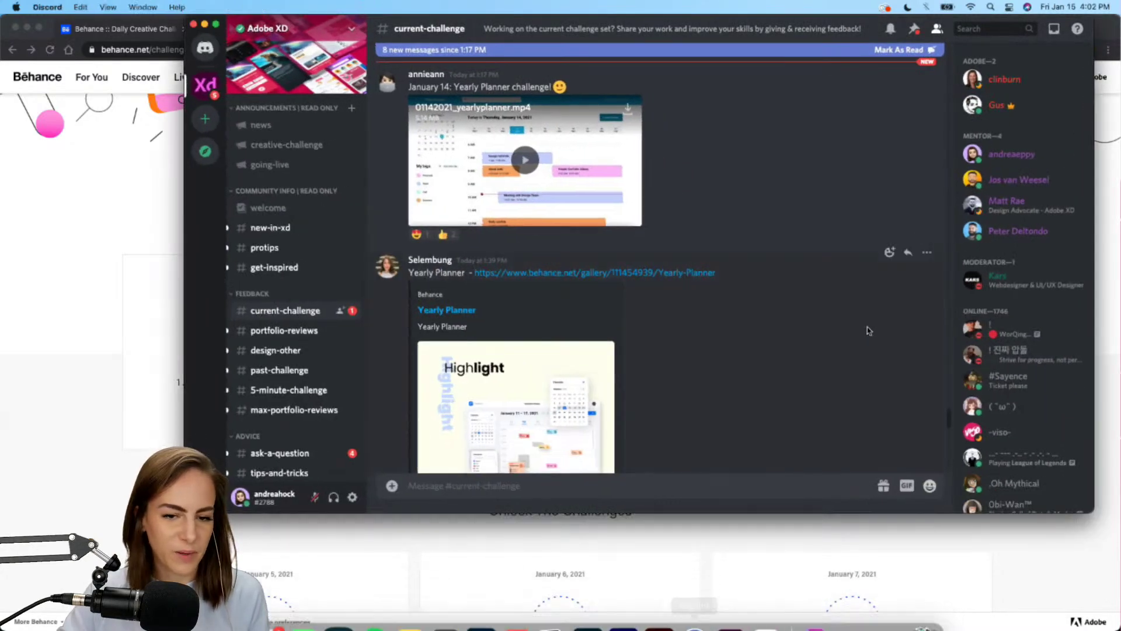
{"action": "left_click_drag", "start_coordinate": [825, 38], "coordinate": [818, 38]}
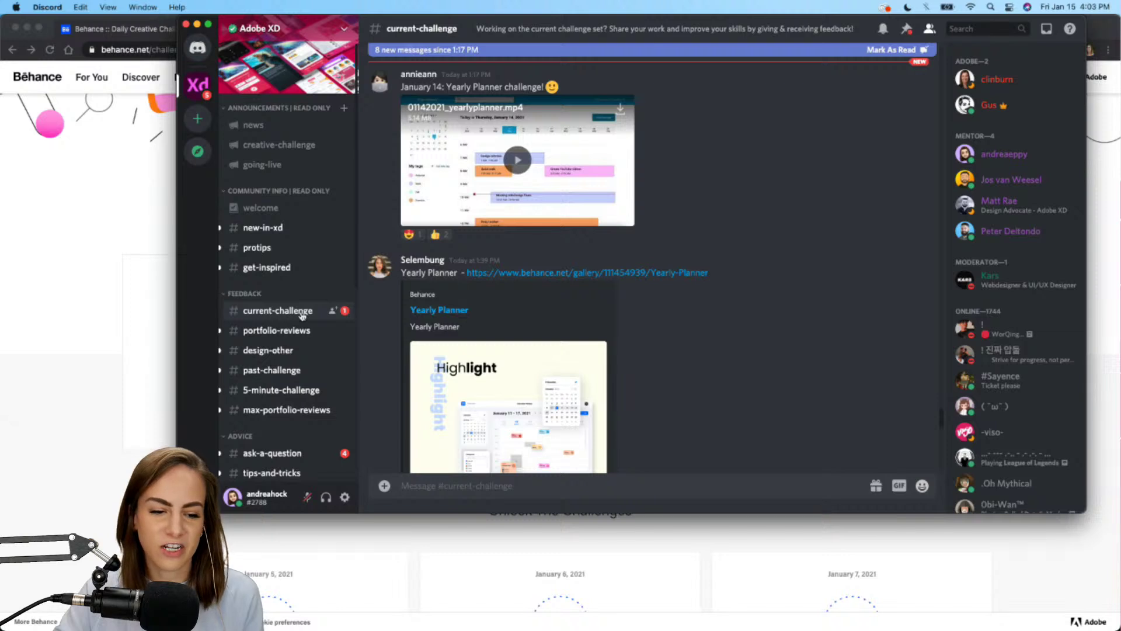
{"action": "scroll", "coordinate": [686, 307], "scroll_direction": "up", "scroll_amount": 5}
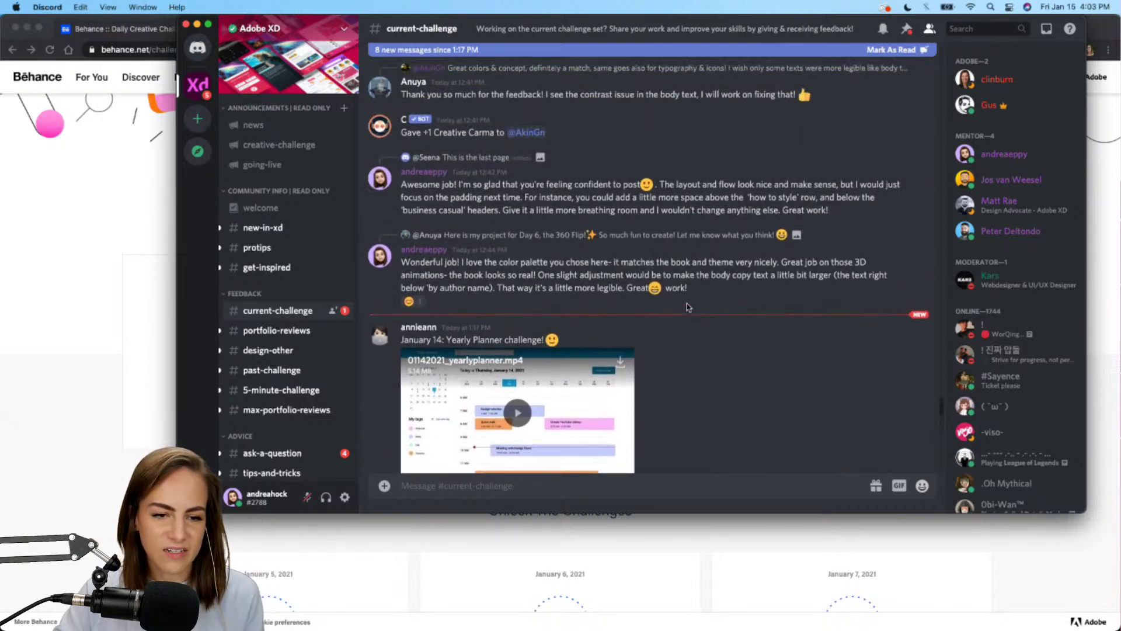
- Play the January 14 Yearly Planner challenge video in full screen, and exit full screen
{"action": "left_click", "coordinate": [517, 286]}
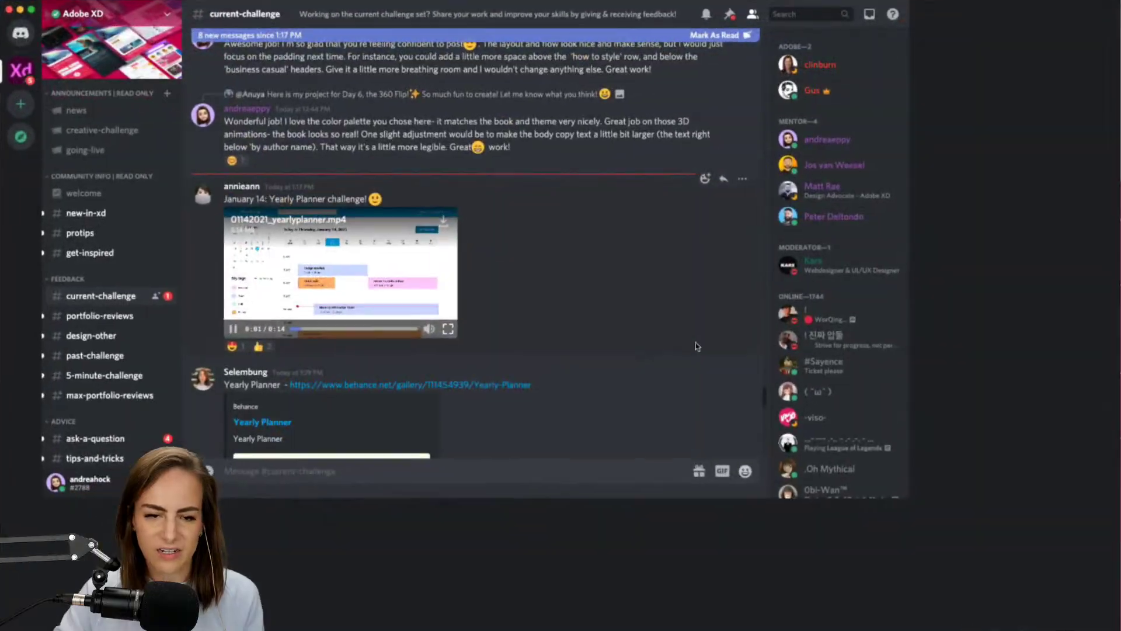
{"action": "left_click", "coordinate": [620, 348]}
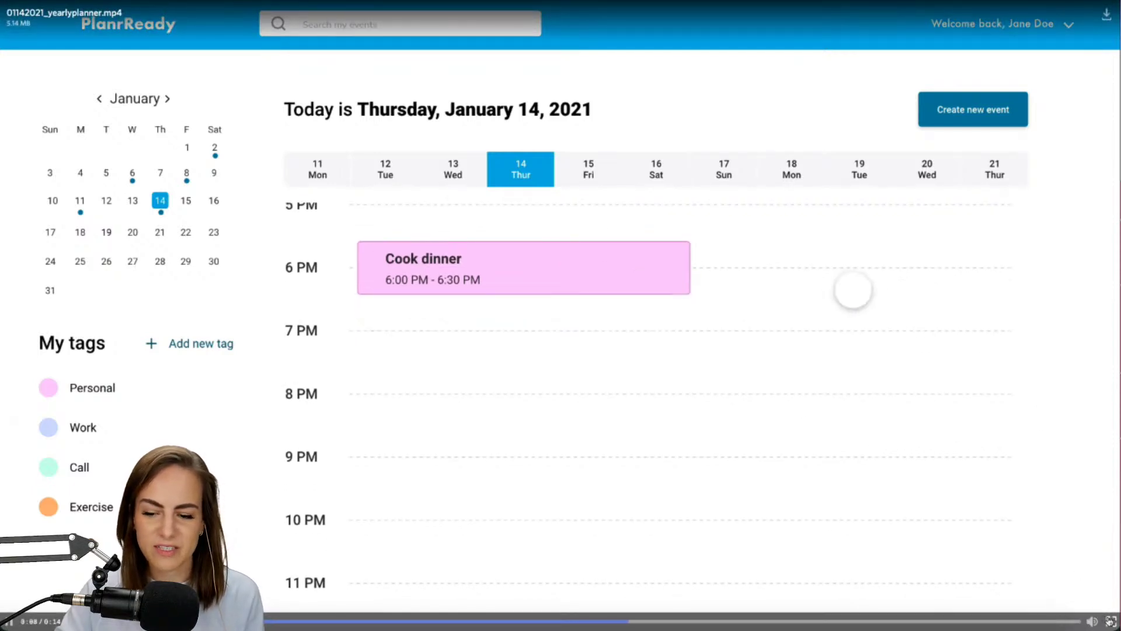
{"action": "key", "text": "Escape"}
- Look through earlier challenge posts in the current-challenge channel, and minimize the Discord window
{"action": "scroll", "coordinate": [586, 388], "scroll_direction": "up", "scroll_amount": 3}
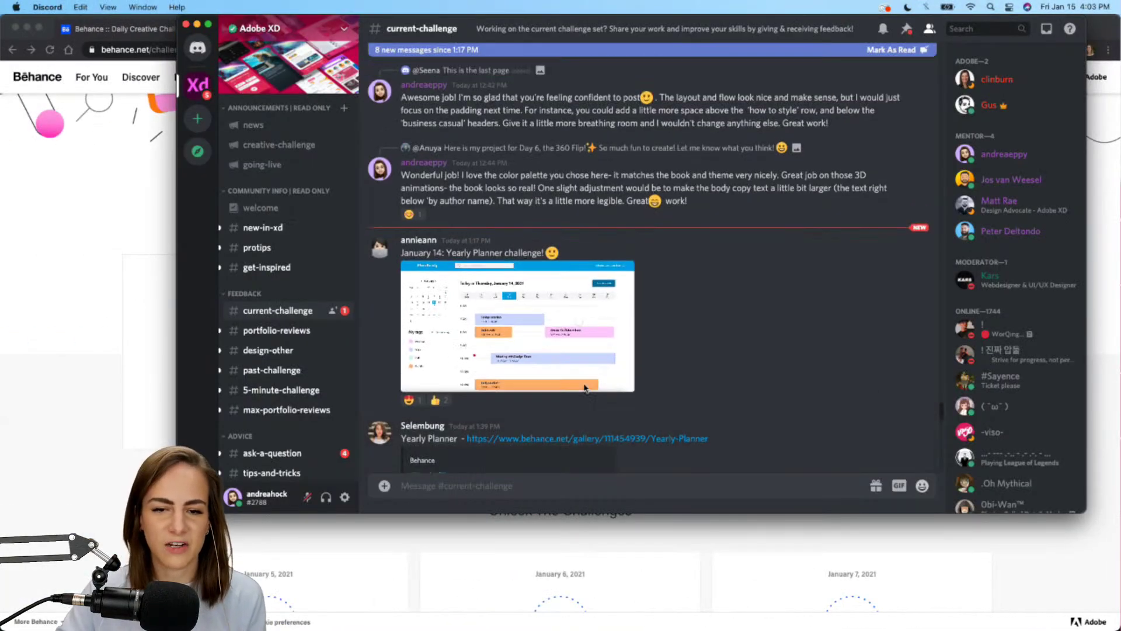
{"action": "scroll", "coordinate": [585, 387], "scroll_direction": "up", "scroll_amount": 10}
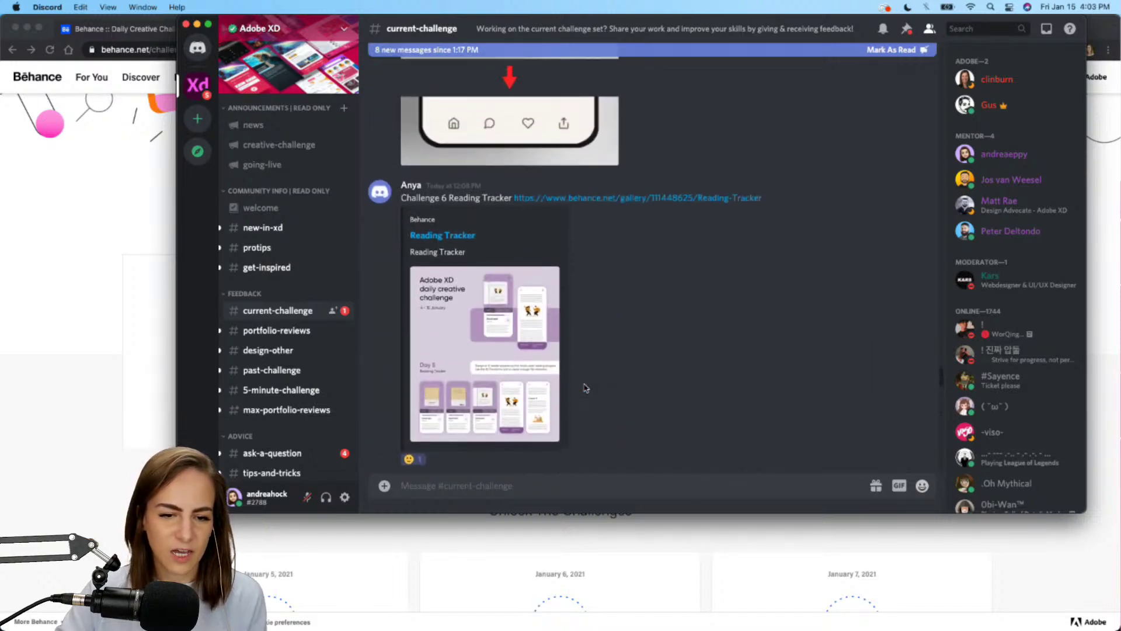
{"action": "left_click", "coordinate": [197, 25]}
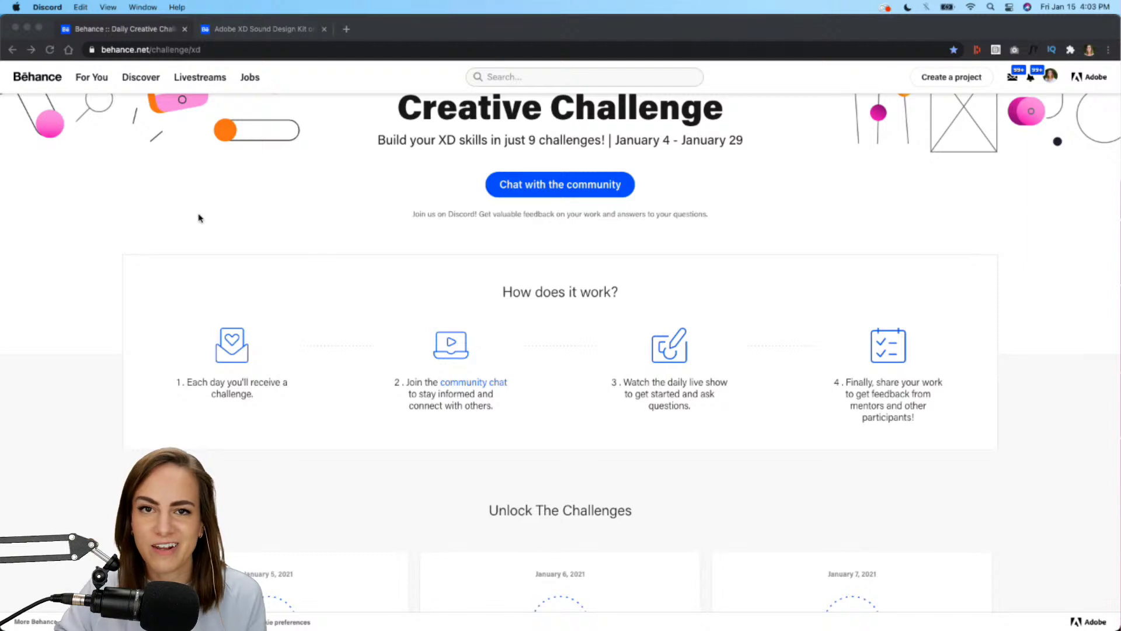
- Switch to Adobe XD and read the Day 9 Challenge Prompt about the hands-free yoga app and its Audio Playback example
{"action": "mouse_move", "coordinate": [430, 629]}
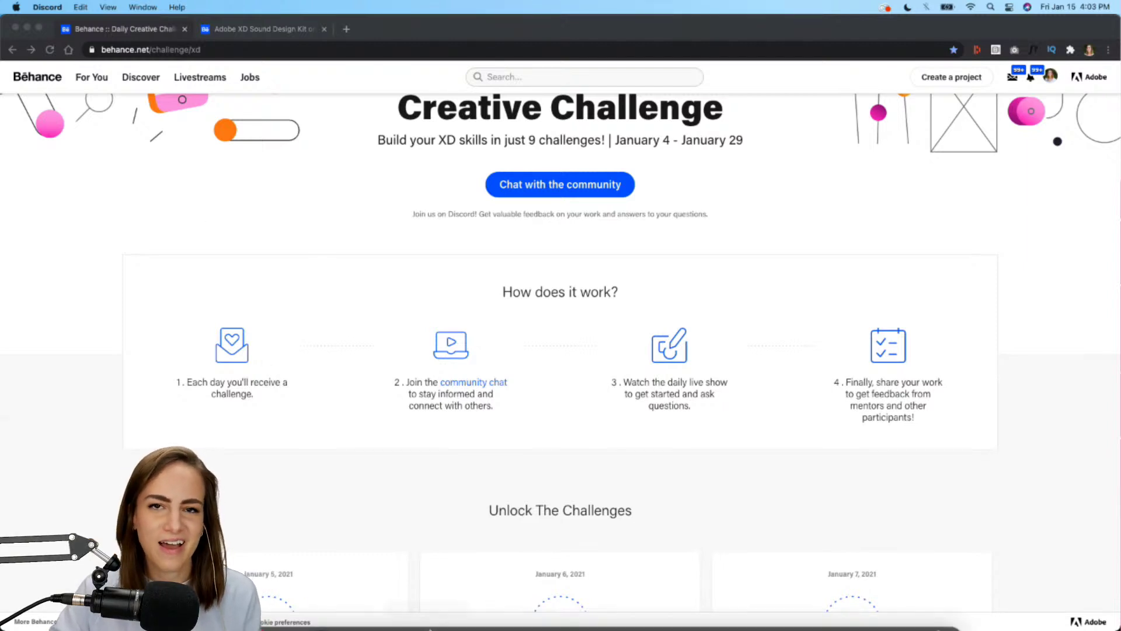
{"action": "left_click", "coordinate": [709, 615]}
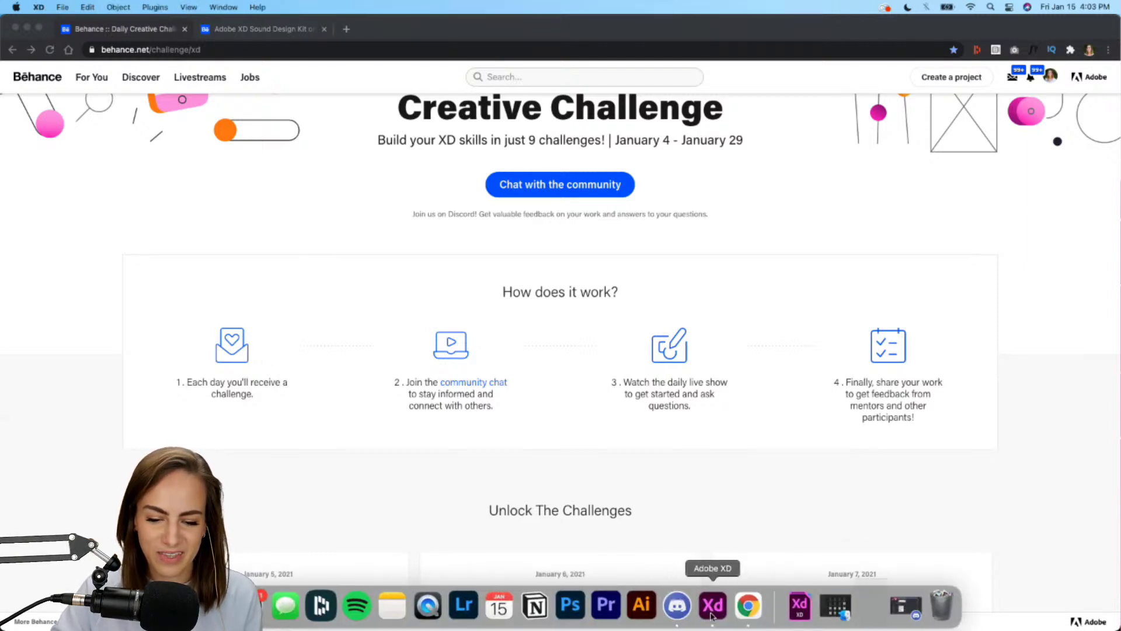
{"action": "scroll", "coordinate": [212, 313], "scroll_direction": "left", "scroll_amount": 15}
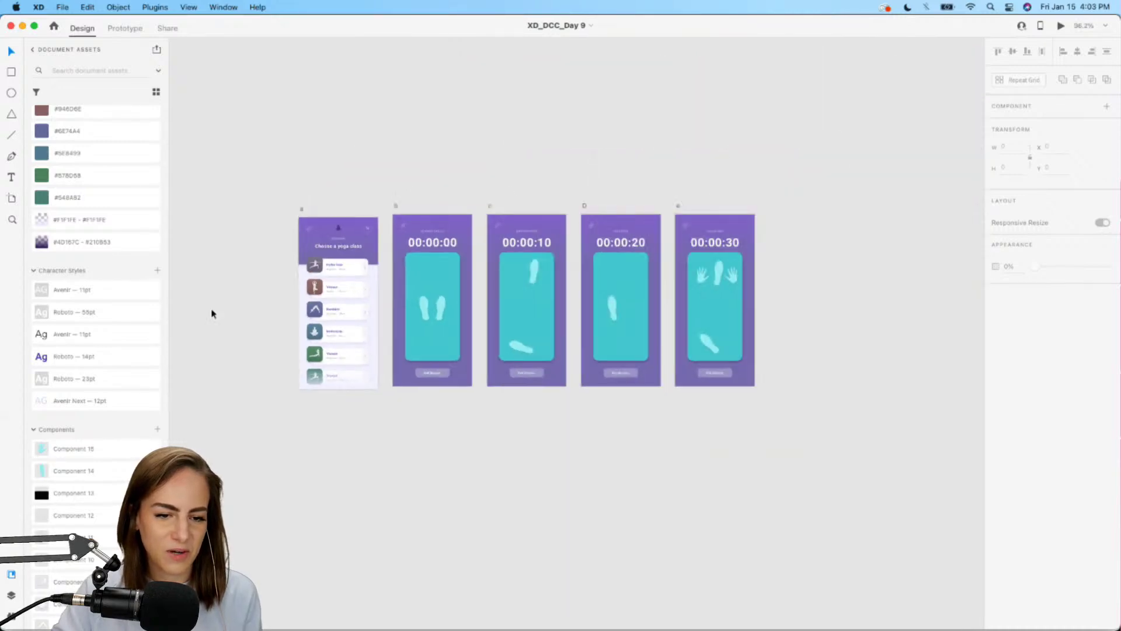
{"action": "scroll", "coordinate": [212, 313], "scroll_direction": "left", "scroll_amount": 10}
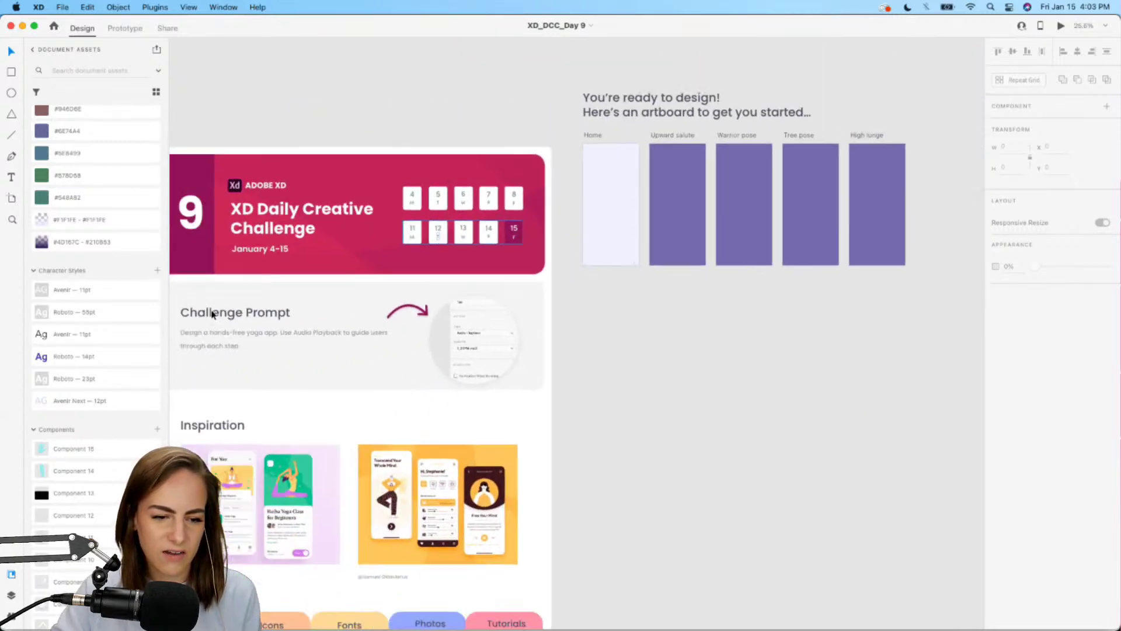
{"action": "scroll", "coordinate": [483, 324], "scroll_direction": "up", "scroll_amount": 5}
{"action": "scroll", "coordinate": [482, 326], "scroll_direction": "left", "scroll_amount": 5}
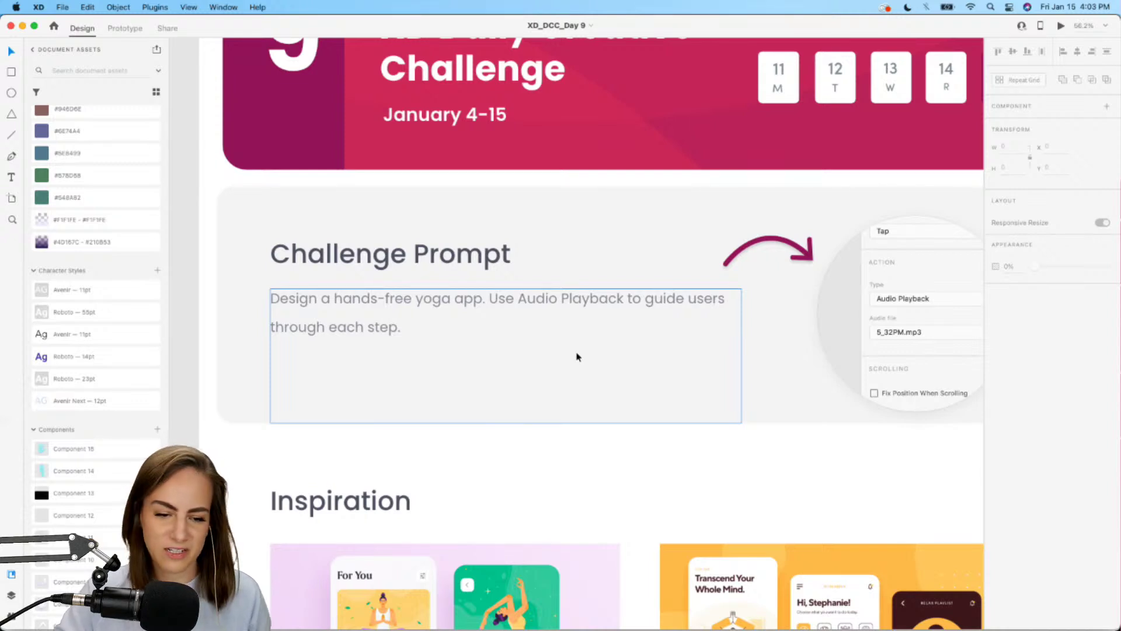
{"action": "scroll", "coordinate": [577, 356], "scroll_direction": "right", "scroll_amount": 3}
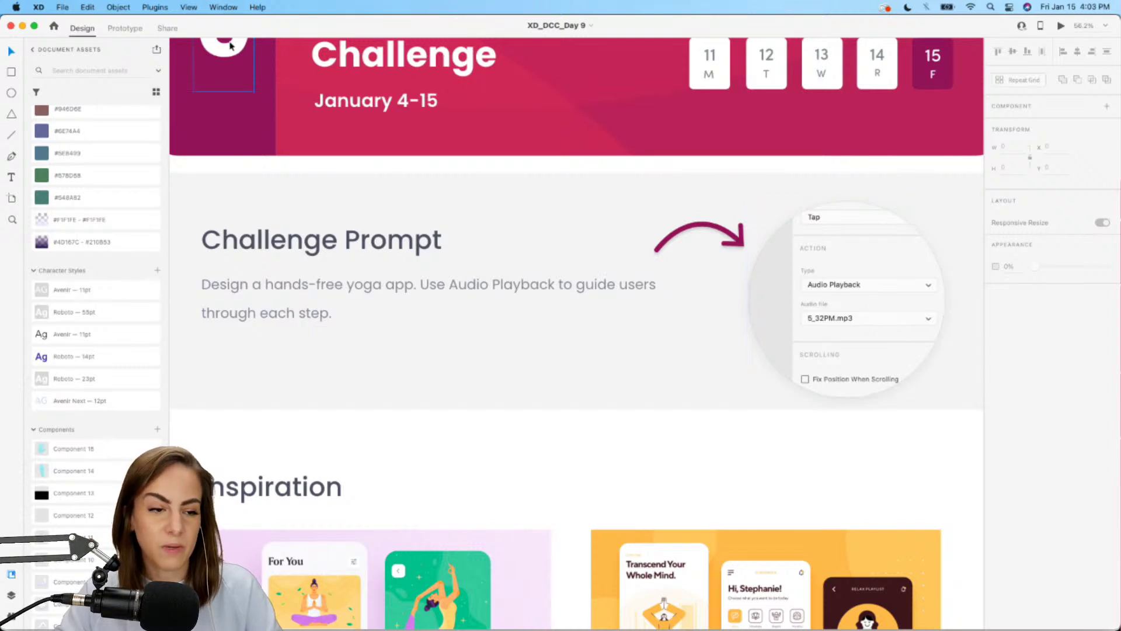
- Switch the file to Prototype mode and examine the two yoga app designs in the brief's Inspiration section up close
{"action": "left_click", "coordinate": [125, 30]}
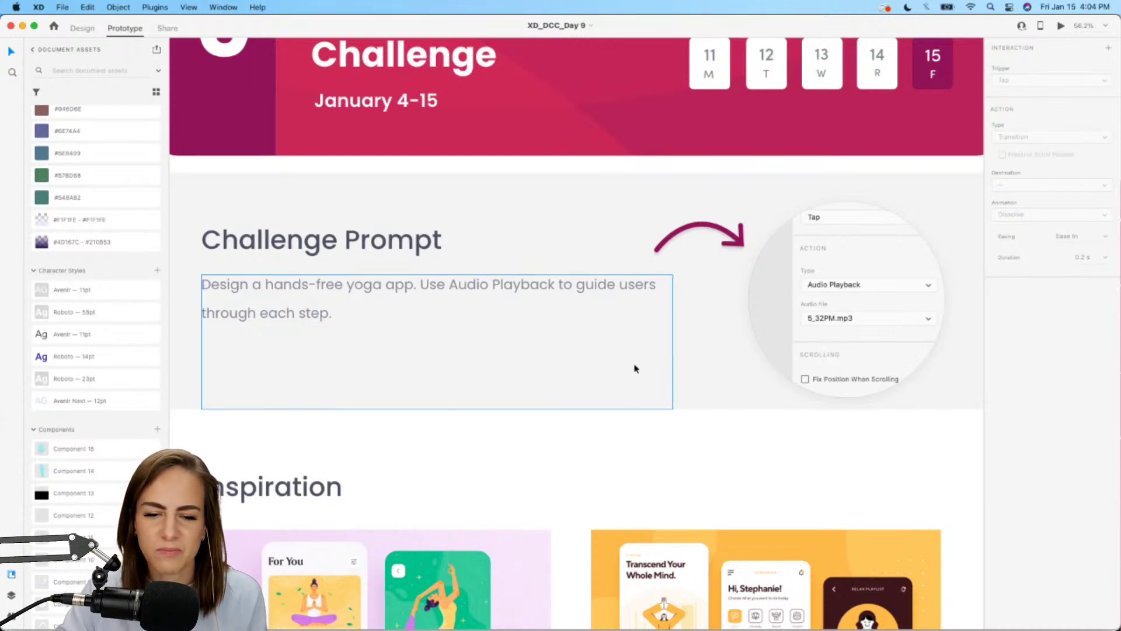
{"action": "scroll", "coordinate": [634, 368], "scroll_direction": "down", "scroll_amount": 3}
{"action": "scroll", "coordinate": [636, 368], "scroll_direction": "down", "scroll_amount": 5}
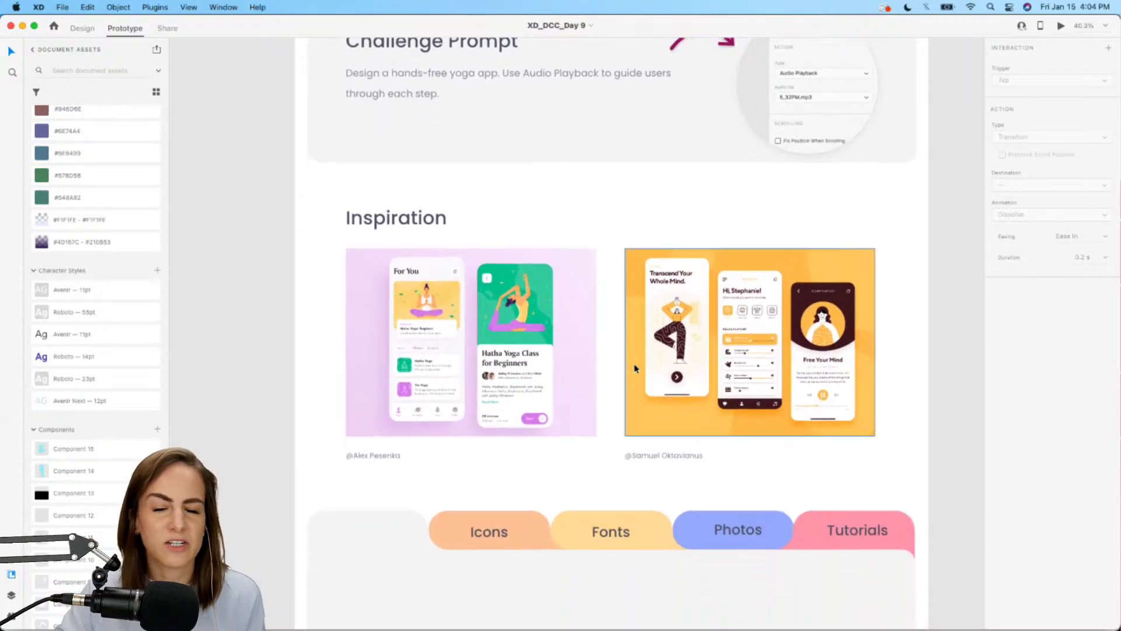
{"action": "scroll", "coordinate": [636, 368], "scroll_direction": "up", "scroll_amount": 8}
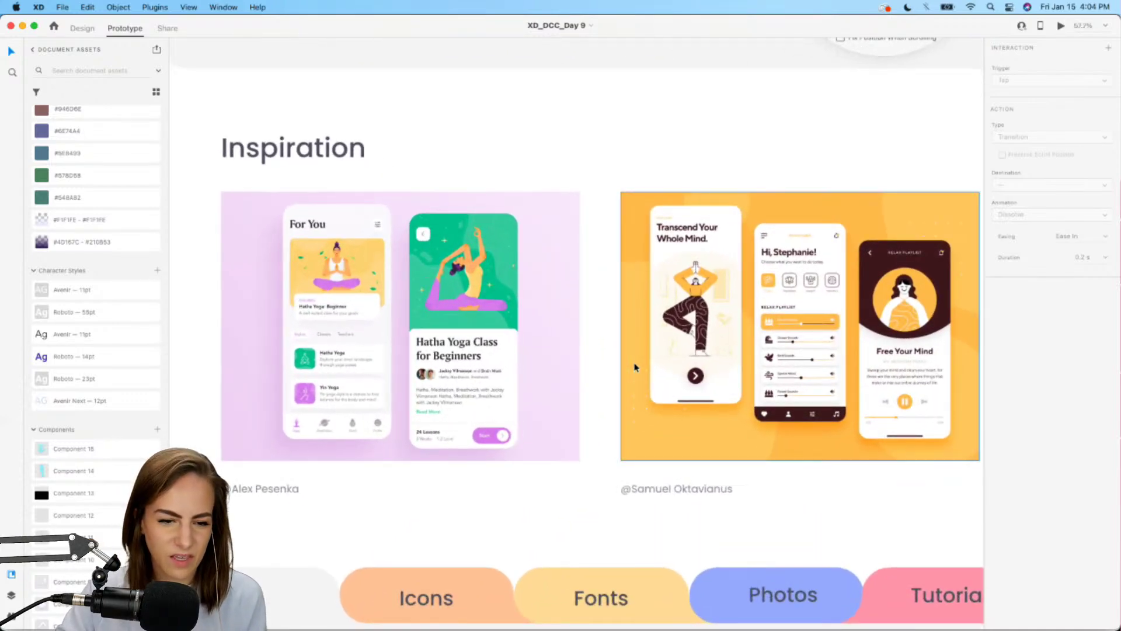
{"action": "scroll", "coordinate": [633, 363], "scroll_direction": "left", "scroll_amount": 5}
{"action": "scroll", "coordinate": [633, 363], "scroll_direction": "up", "scroll_amount": 3}
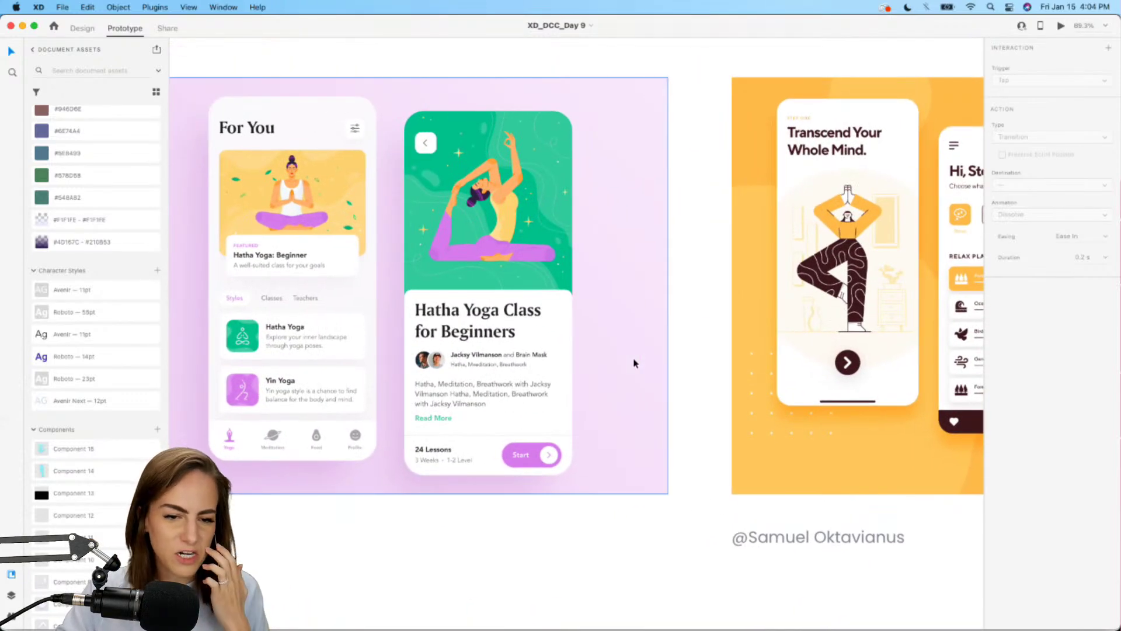
{"action": "scroll", "coordinate": [596, 300], "scroll_direction": "up", "scroll_amount": 3}
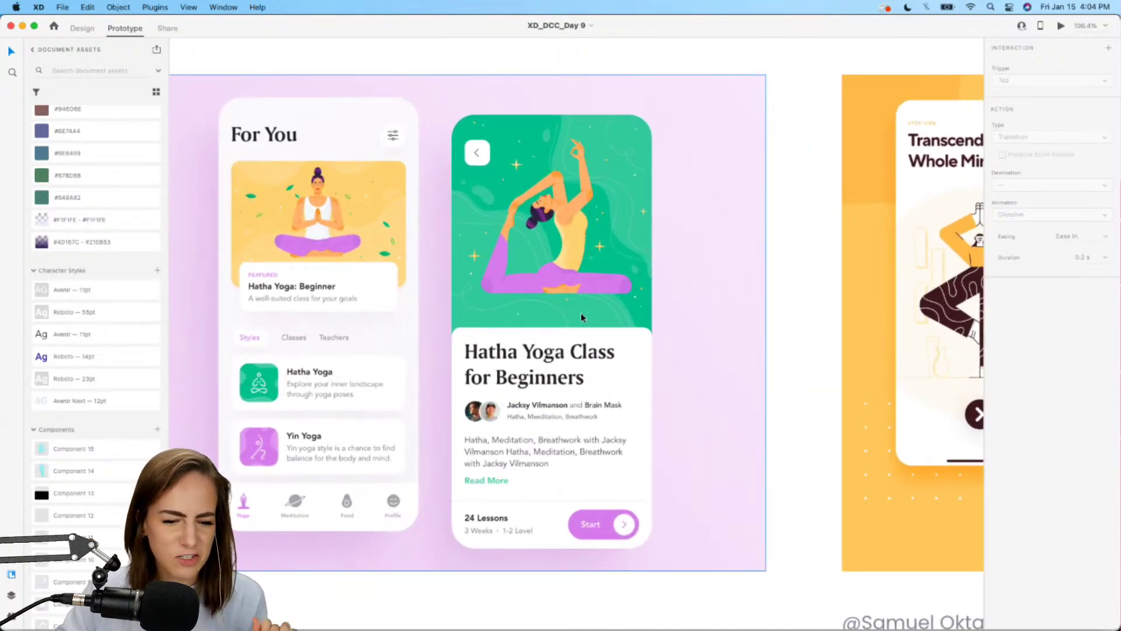
{"action": "scroll", "coordinate": [580, 313], "scroll_direction": "down", "scroll_amount": 2}
{"action": "scroll", "coordinate": [581, 313], "scroll_direction": "right", "scroll_amount": 5}
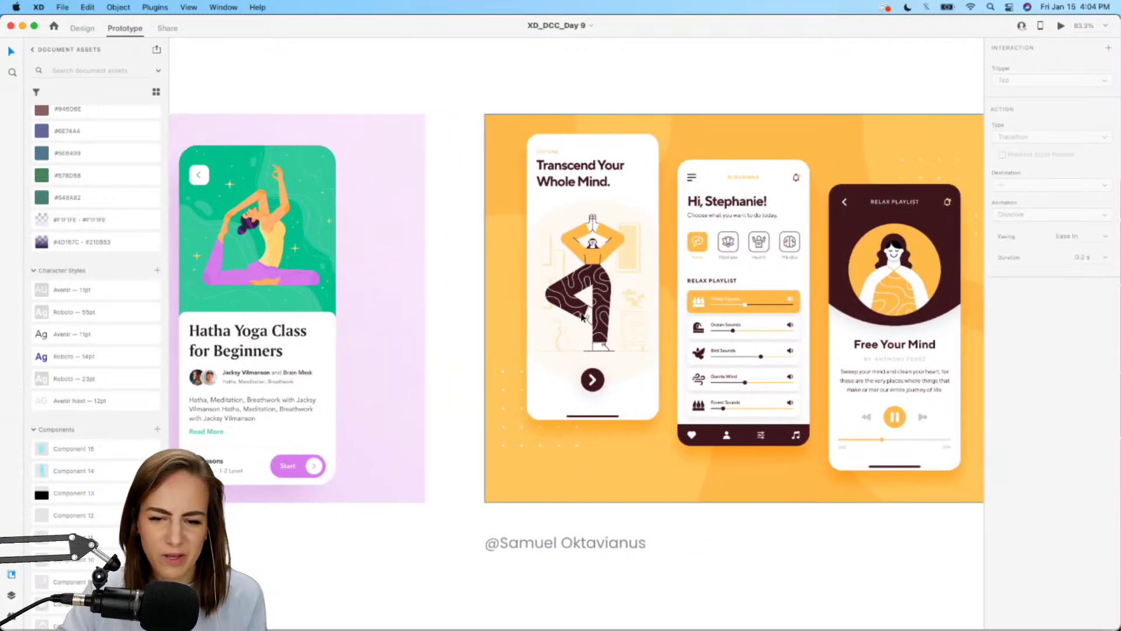
{"action": "scroll", "coordinate": [582, 317], "scroll_direction": "right", "scroll_amount": 4}
{"action": "scroll", "coordinate": [582, 318], "scroll_direction": "up", "scroll_amount": 4}
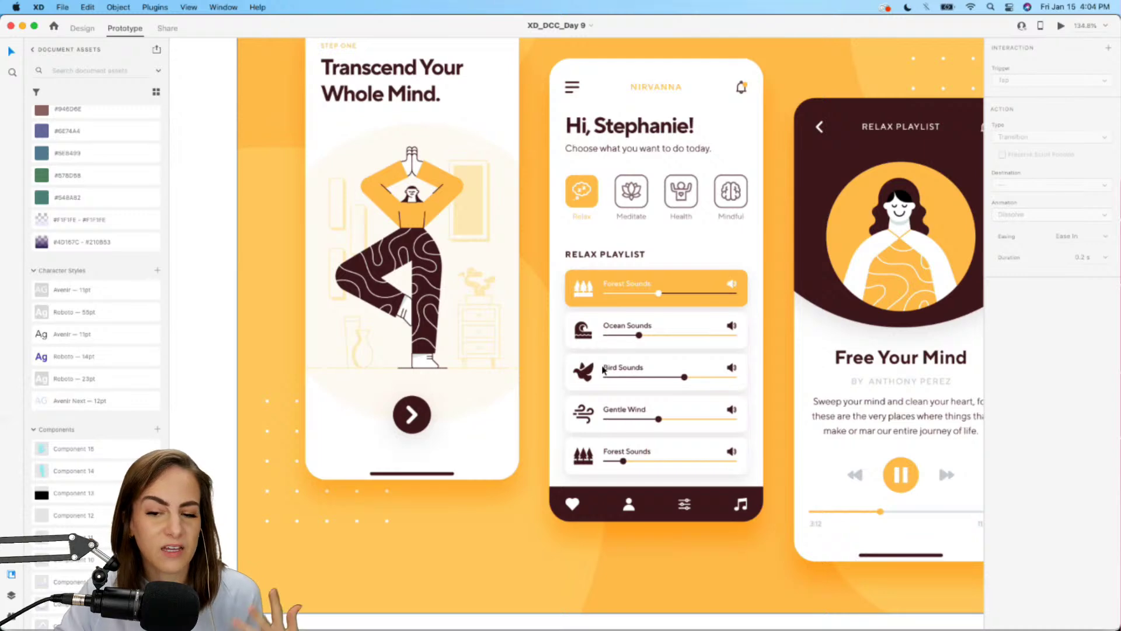
- Return to Design mode, view the Resource Booklet component's Icons, Fonts and Photos pages, and restore its Default State
{"action": "scroll", "coordinate": [603, 369], "scroll_direction": "down", "scroll_amount": 5}
{"action": "scroll", "coordinate": [601, 368], "scroll_direction": "down", "scroll_amount": 5}
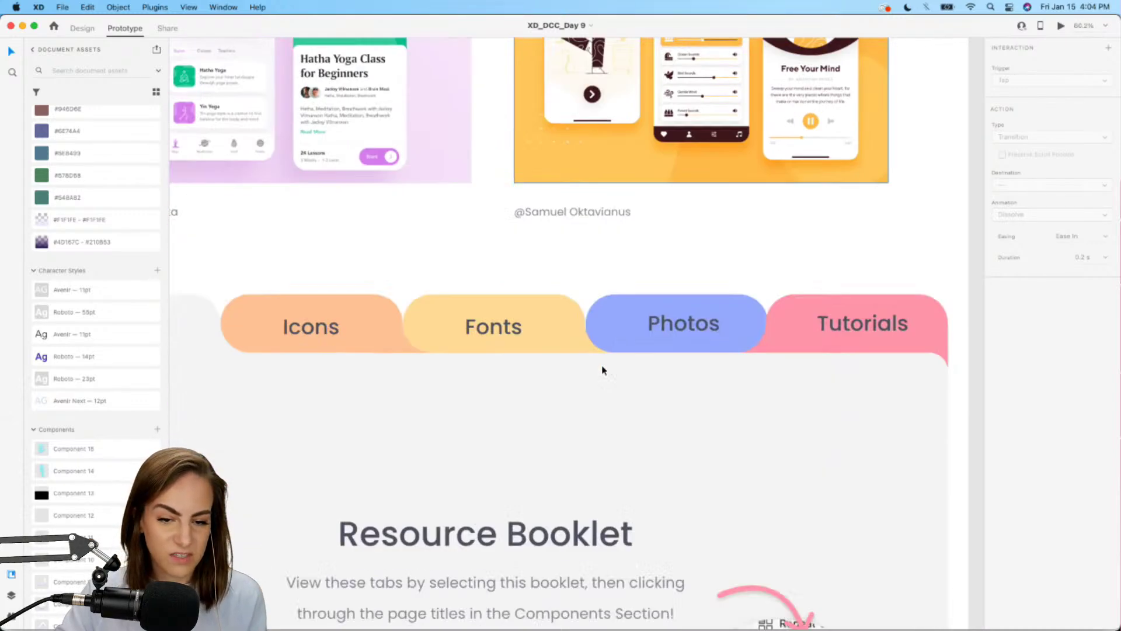
{"action": "scroll", "coordinate": [603, 370], "scroll_direction": "down", "scroll_amount": 5}
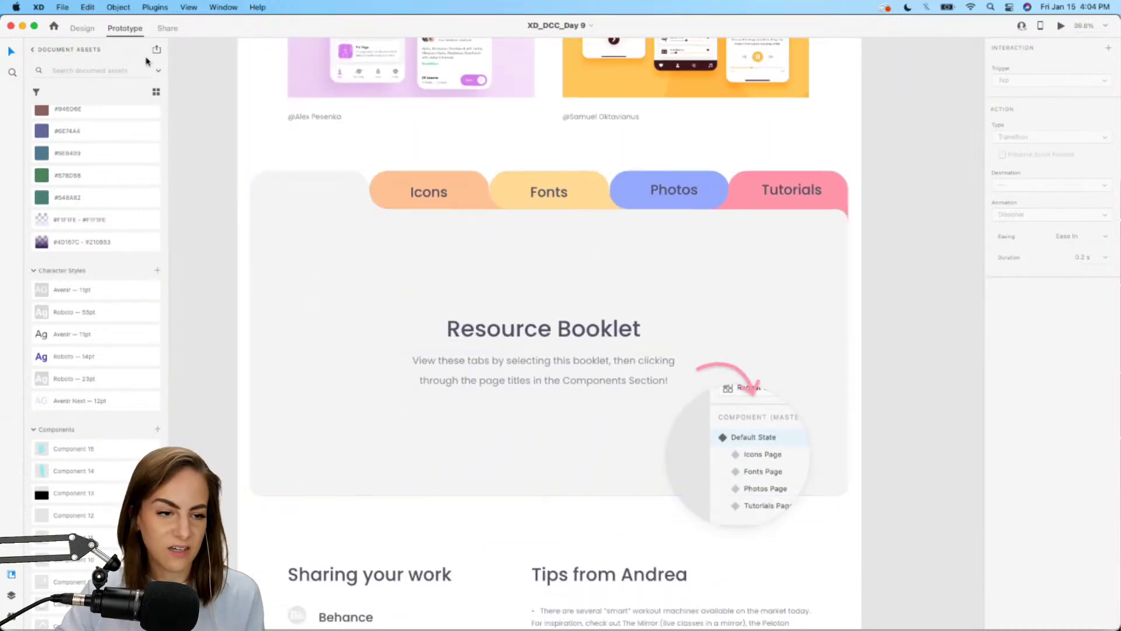
{"action": "left_click", "coordinate": [82, 28]}
{"action": "left_click", "coordinate": [760, 288]}
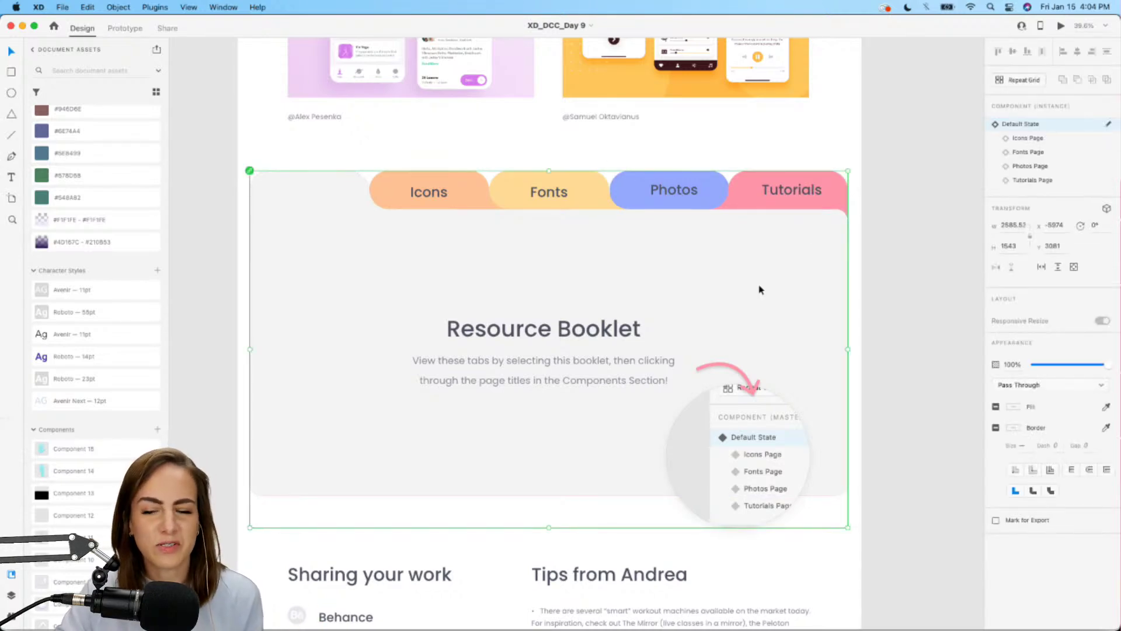
{"action": "left_click", "coordinate": [1031, 139]}
{"action": "left_click", "coordinate": [1029, 153]}
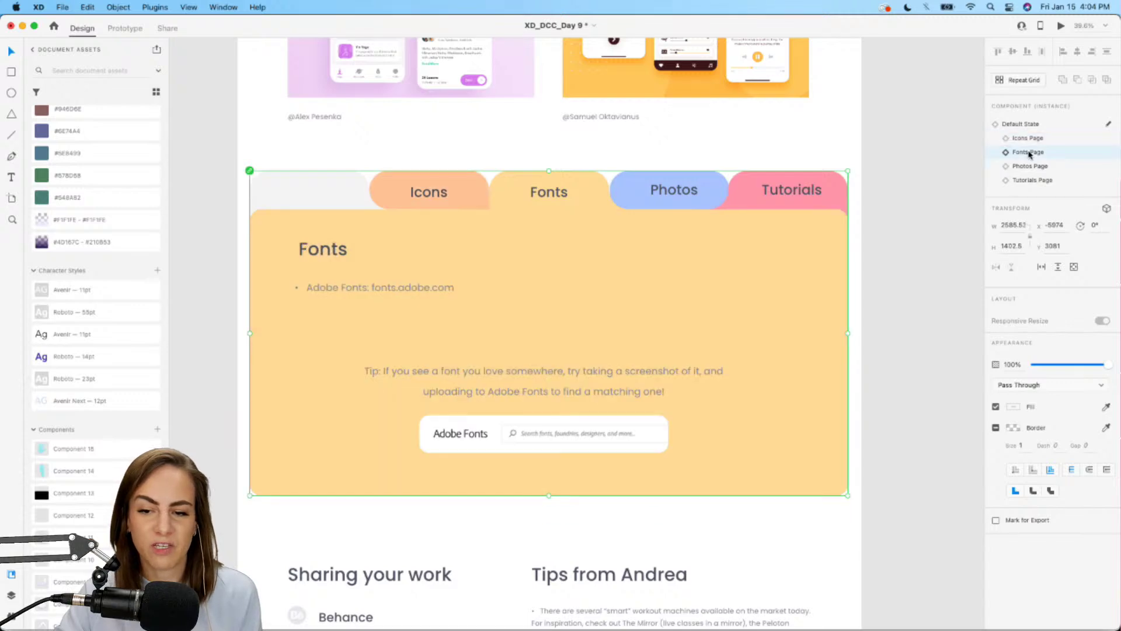
{"action": "left_click", "coordinate": [1029, 166]}
{"action": "left_click", "coordinate": [1027, 138]}
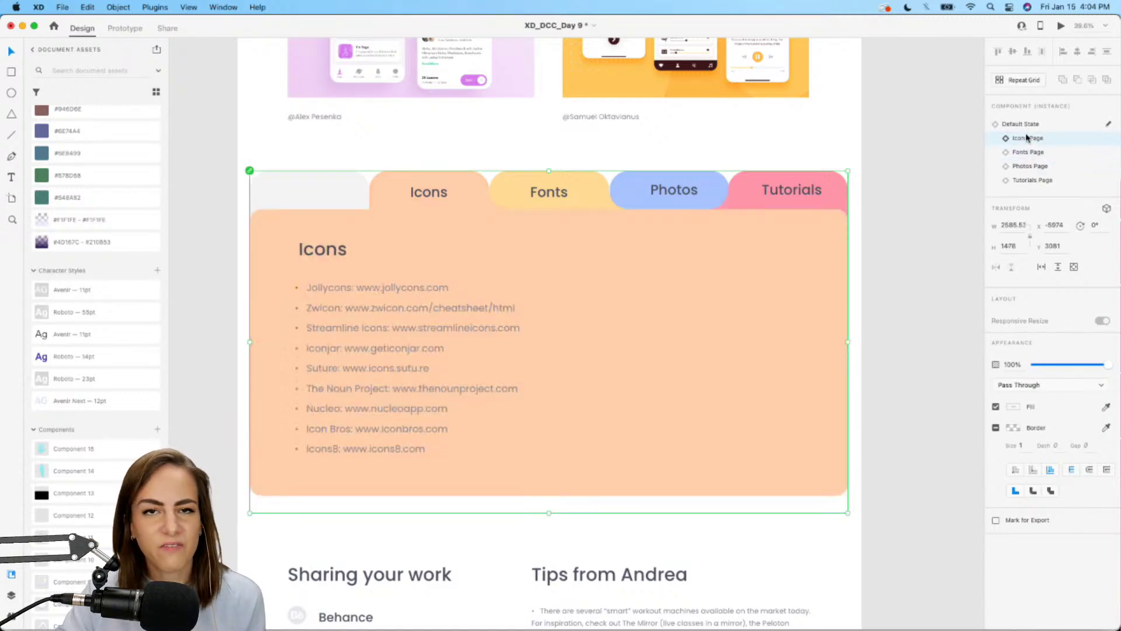
{"action": "left_click", "coordinate": [1024, 125]}
{"action": "left_click", "coordinate": [918, 318]}
- Read the tips on smart workout machines and Audio Playback at the end of the challenge brief
{"action": "scroll", "coordinate": [918, 318], "scroll_direction": "down", "scroll_amount": 5}
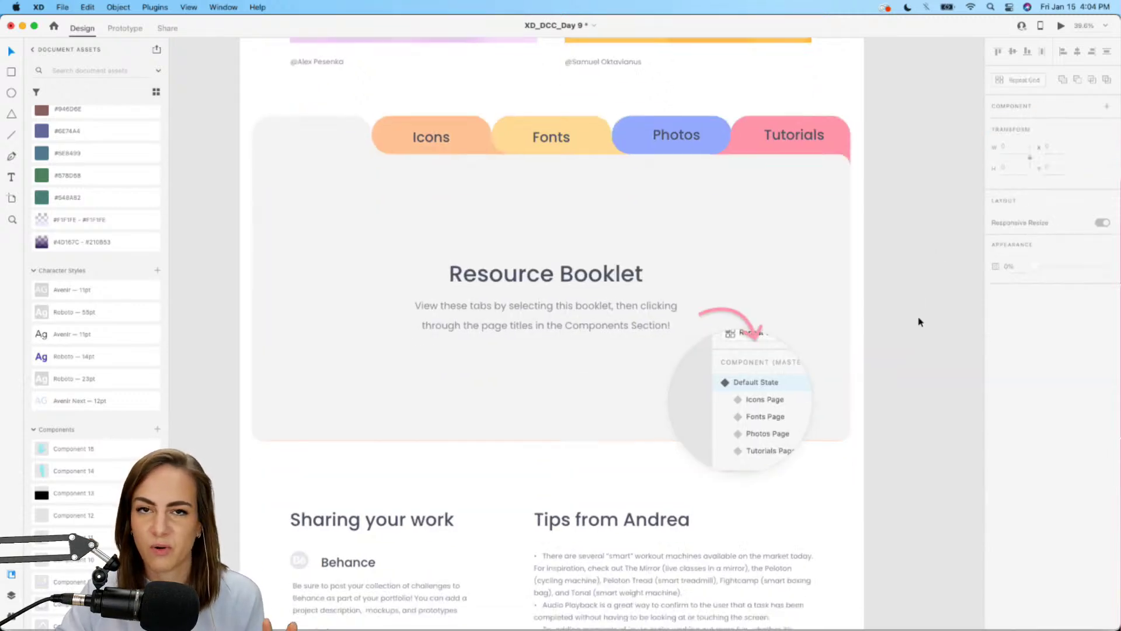
{"action": "scroll", "coordinate": [919, 321], "scroll_direction": "up", "scroll_amount": 5}
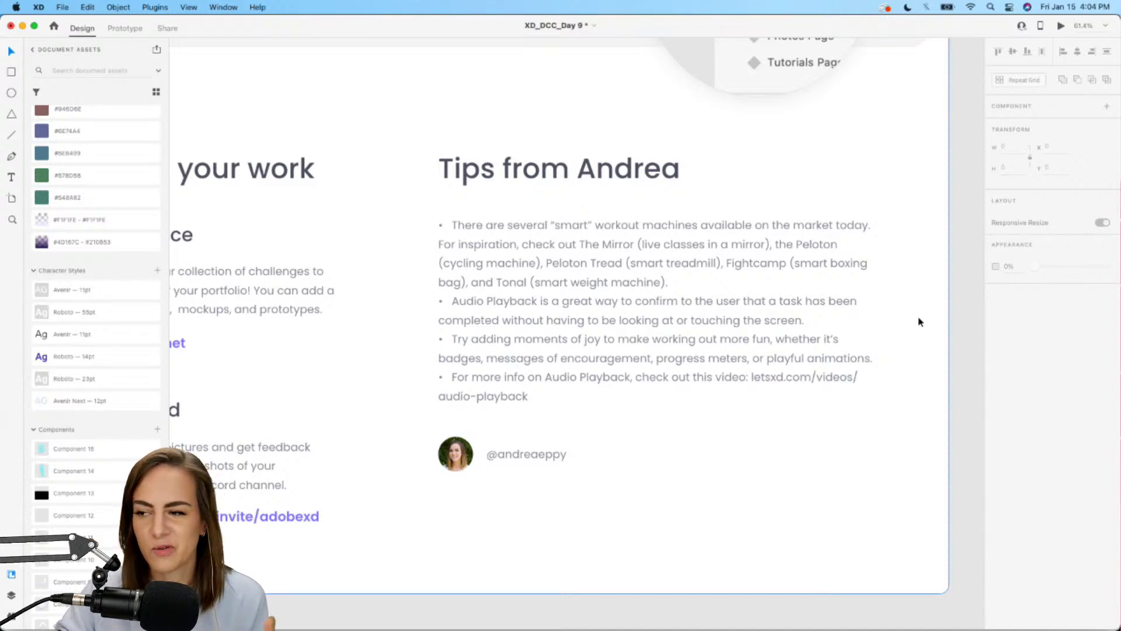
{"action": "scroll", "coordinate": [918, 321], "scroll_direction": "down", "scroll_amount": 5}
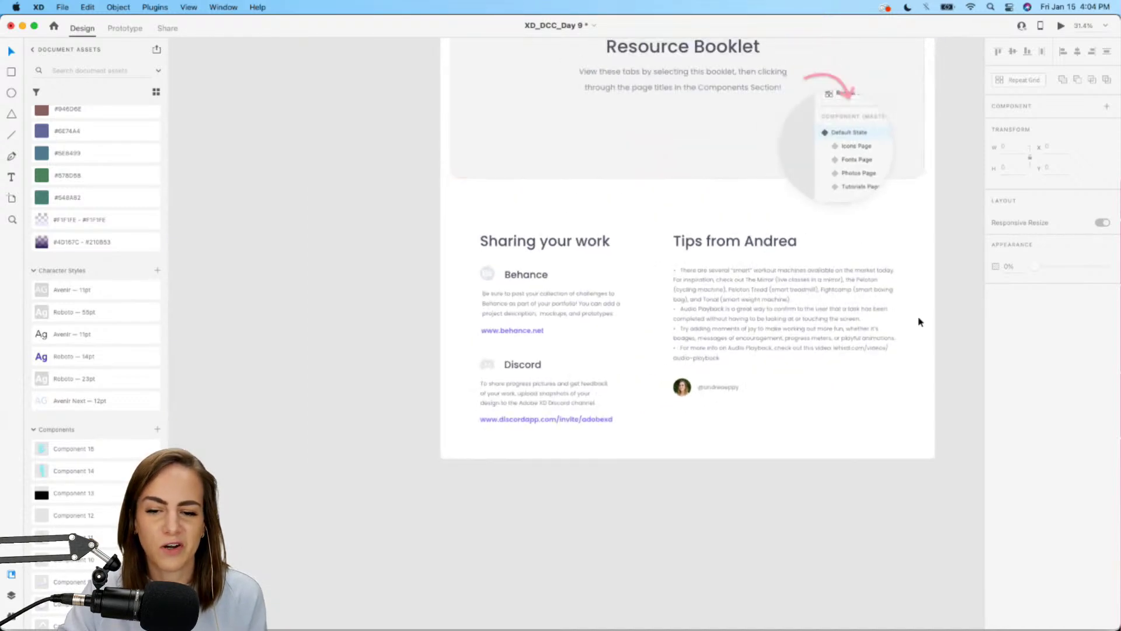
- Examine the finished yoga screens, and return to the blank starter artboards from Home to High lunge
{"action": "scroll", "coordinate": [918, 322], "scroll_direction": "right", "scroll_amount": 10}
{"action": "scroll", "coordinate": [919, 321], "scroll_direction": "right", "scroll_amount": 10}
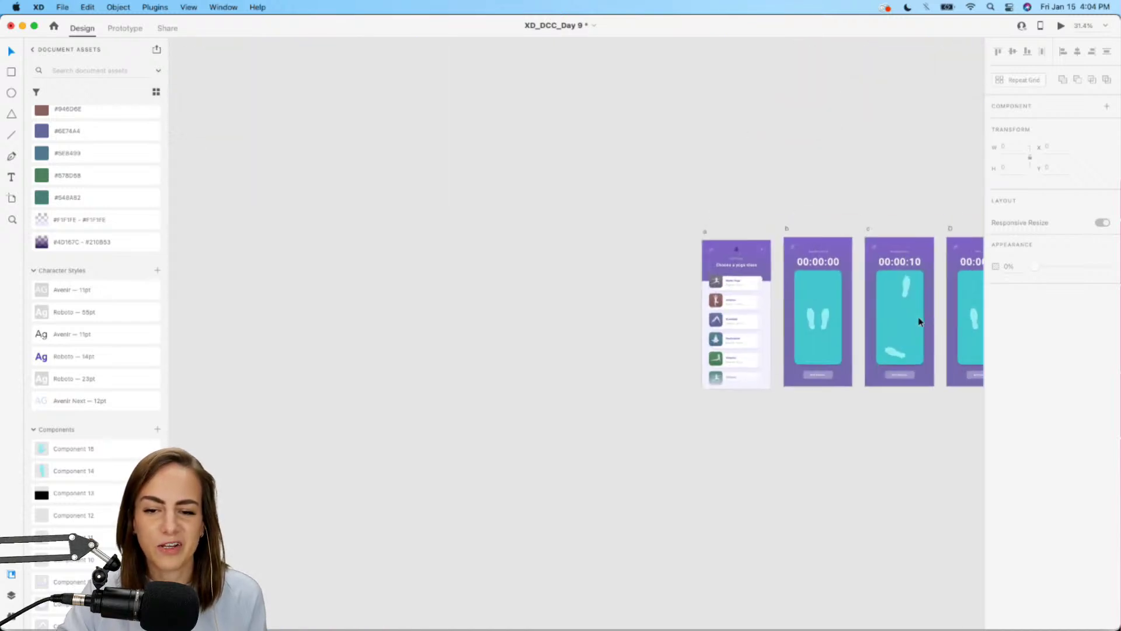
{"action": "scroll", "coordinate": [918, 317], "scroll_direction": "up", "scroll_amount": 4}
{"action": "scroll", "coordinate": [916, 315], "scroll_direction": "up", "scroll_amount": 2}
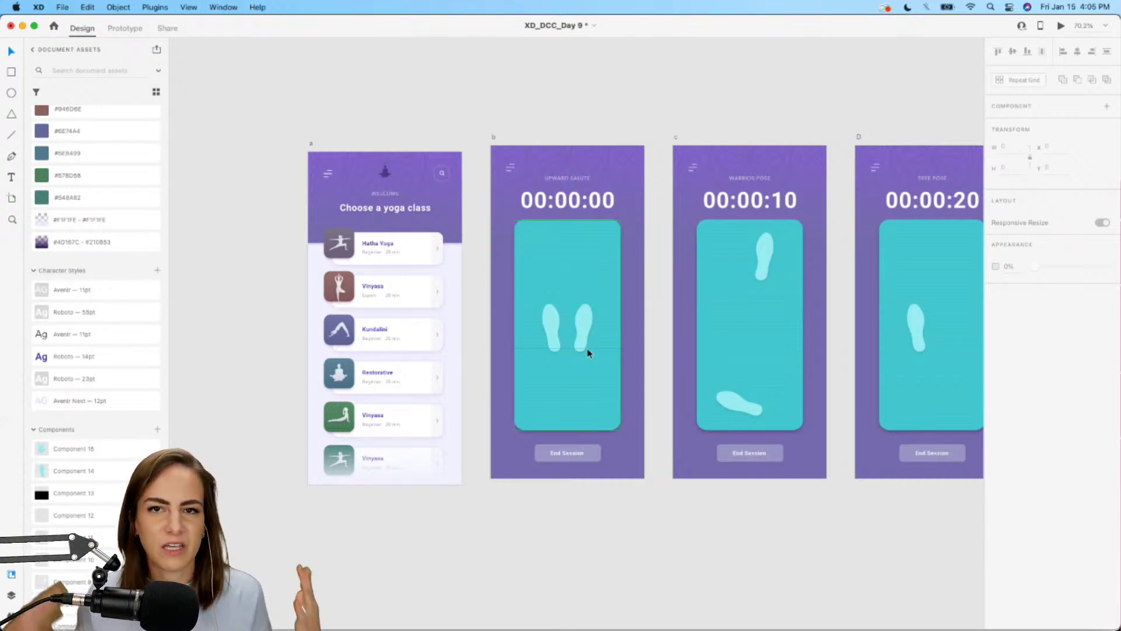
{"action": "scroll", "coordinate": [587, 348], "scroll_direction": "down", "scroll_amount": 5}
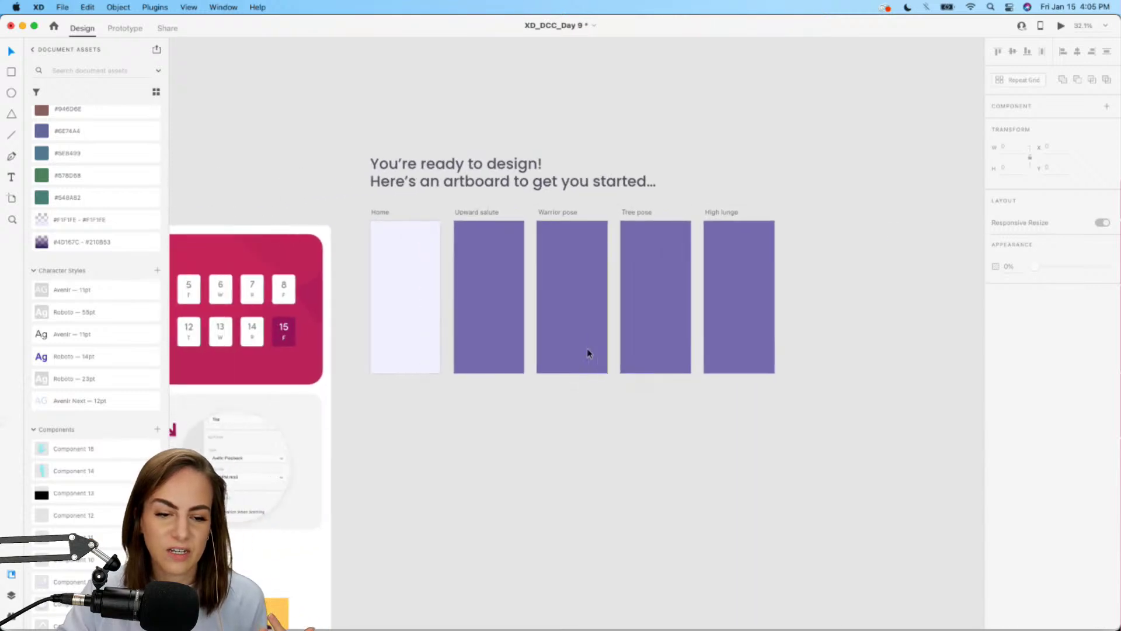
{"action": "scroll", "coordinate": [587, 349], "scroll_direction": "left", "scroll_amount": 3}
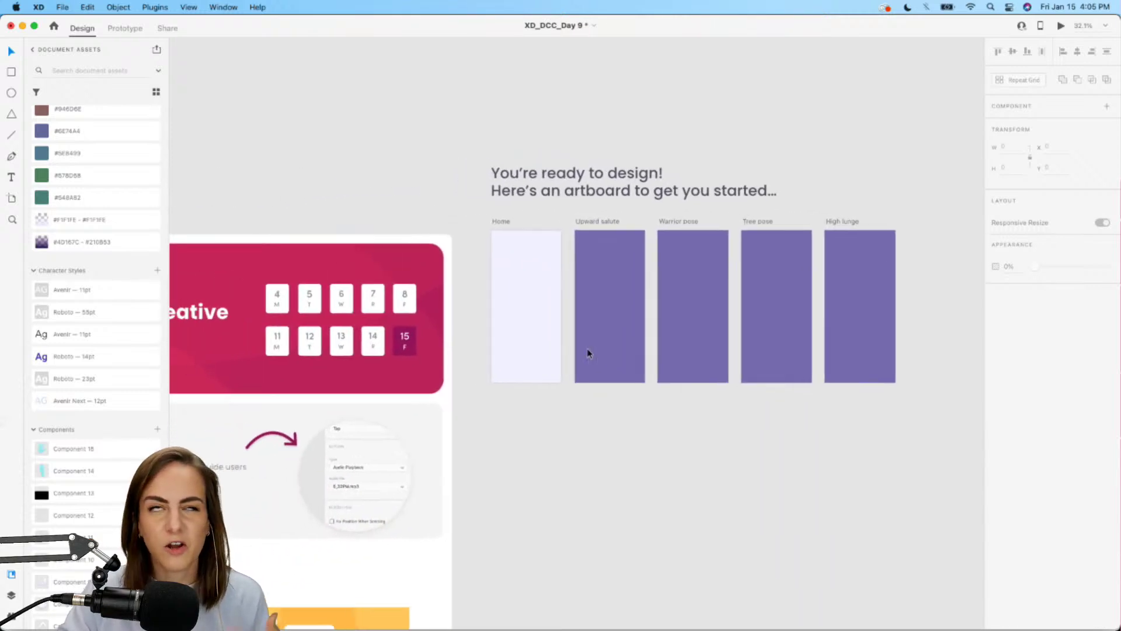
- Look over the five blank starter artboards and frame the Home artboard up close
{"action": "scroll", "coordinate": [587, 349], "scroll_direction": "up", "scroll_amount": 4}
{"action": "scroll", "coordinate": [588, 352], "scroll_direction": "up", "scroll_amount": 4}
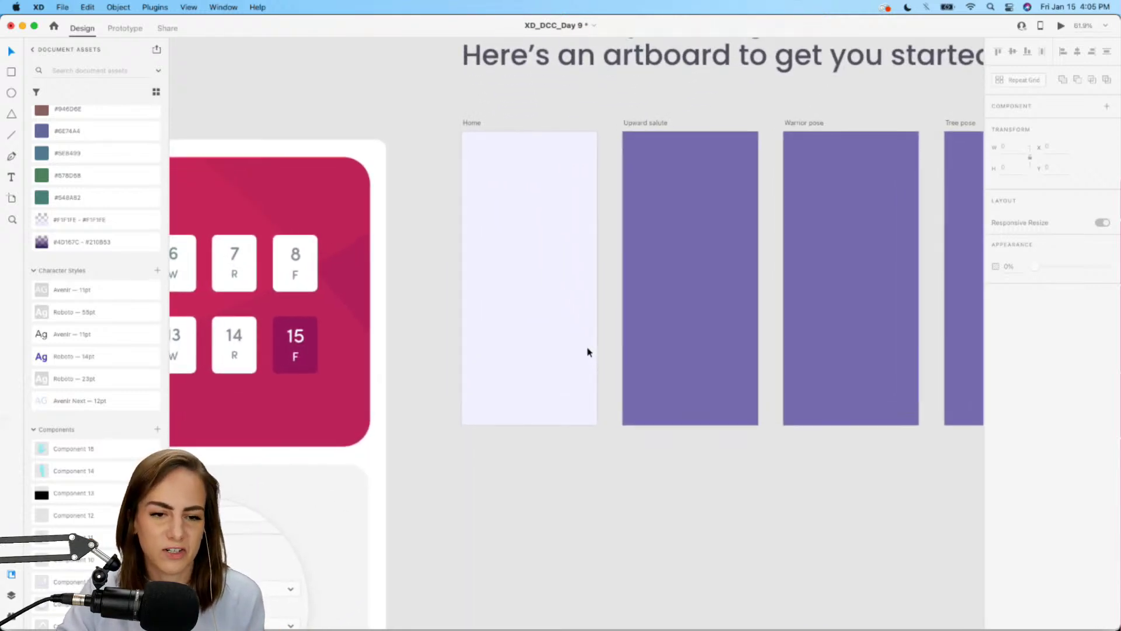
{"action": "scroll", "coordinate": [588, 352], "scroll_direction": "down", "scroll_amount": 4}
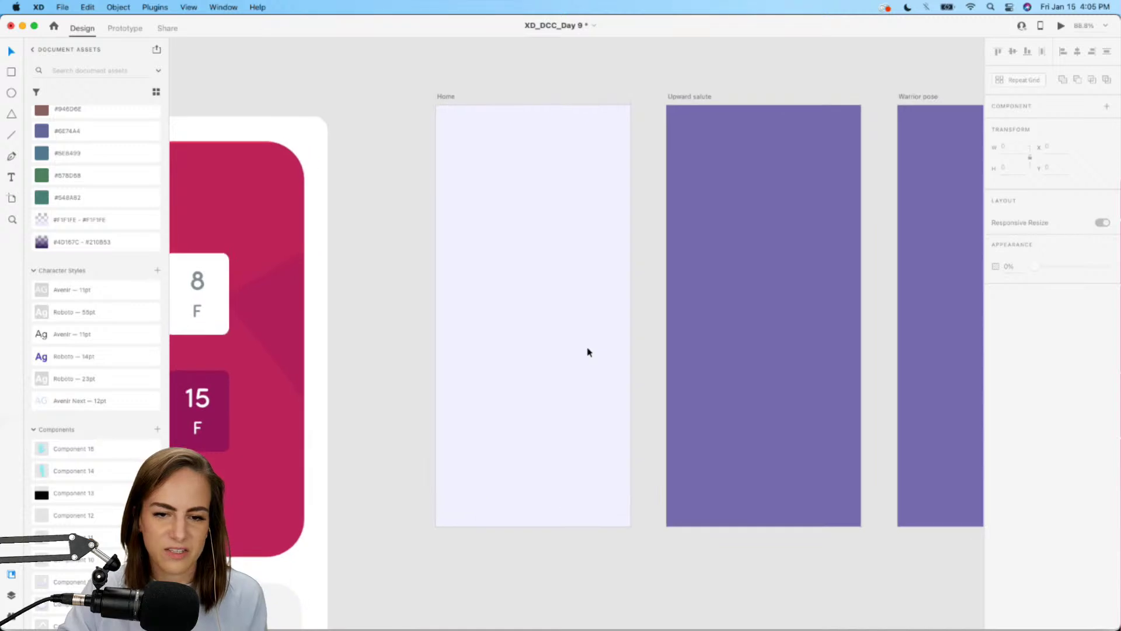
{"action": "scroll", "coordinate": [584, 351], "scroll_direction": "right", "scroll_amount": 5}
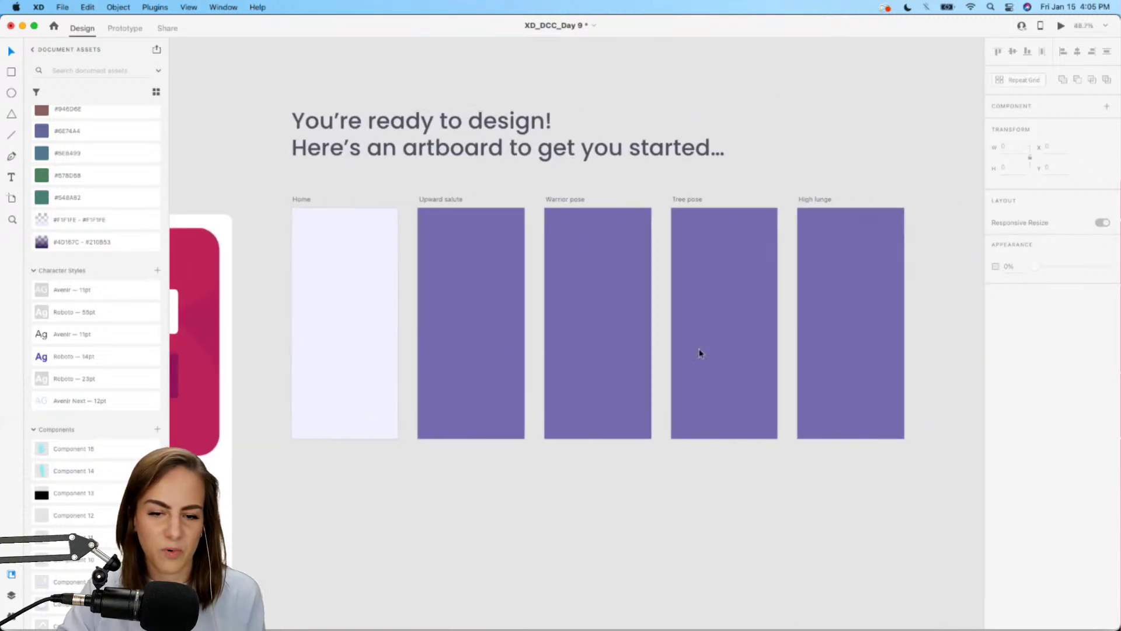
{"action": "scroll", "coordinate": [387, 300], "scroll_direction": "up", "scroll_amount": 3}
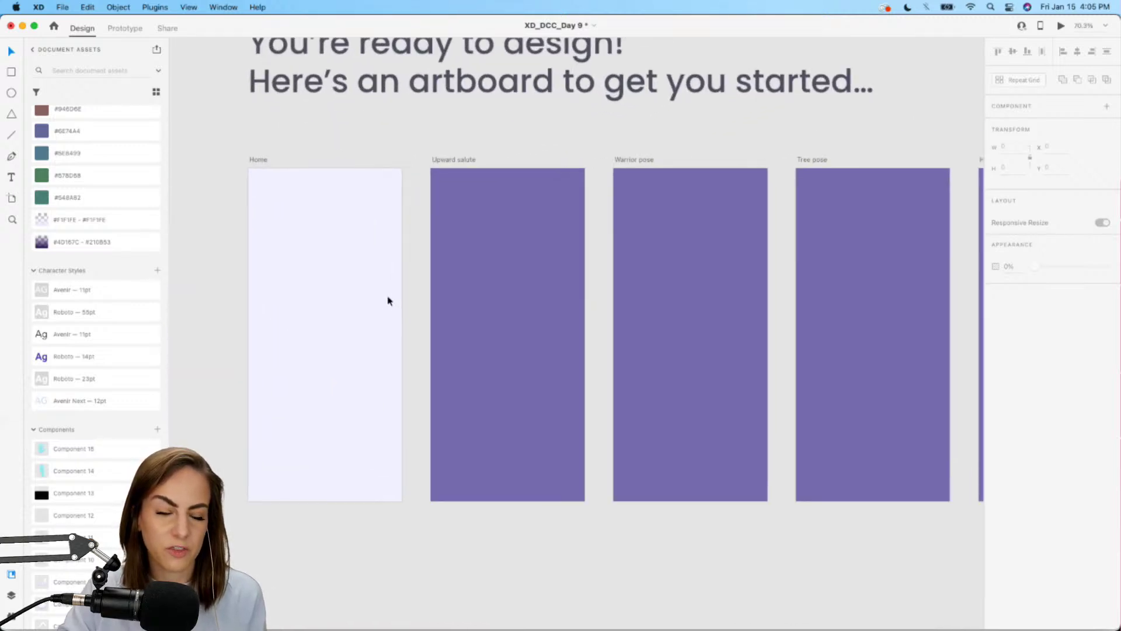
{"action": "scroll", "coordinate": [403, 204], "scroll_direction": "left", "scroll_amount": 2}
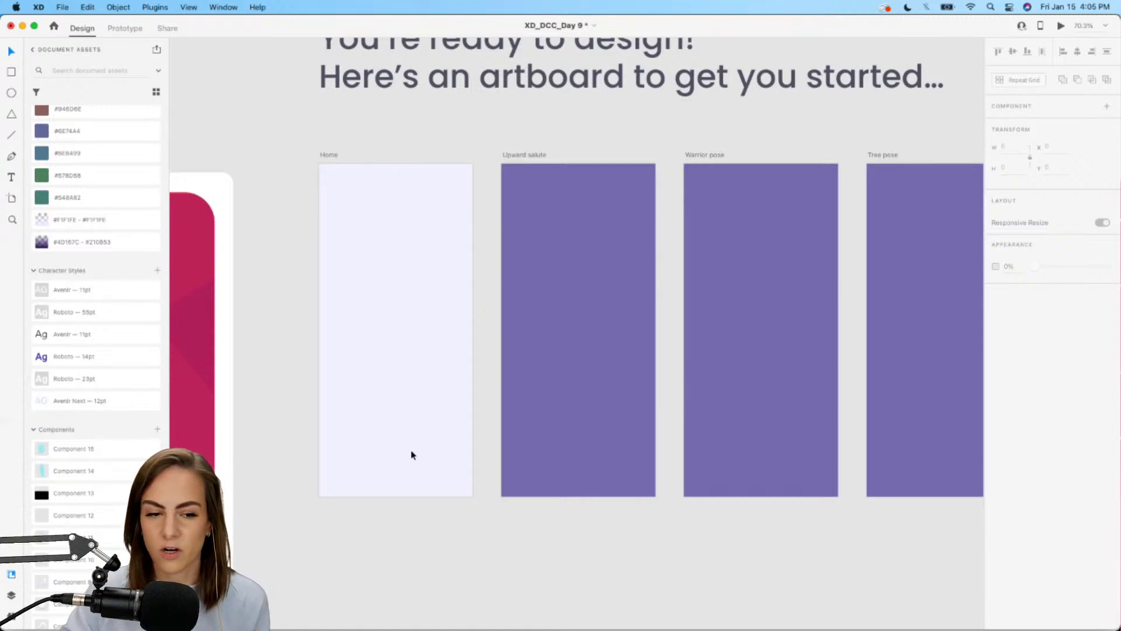
{"action": "scroll", "coordinate": [412, 456], "scroll_direction": "down", "scroll_amount": 1}
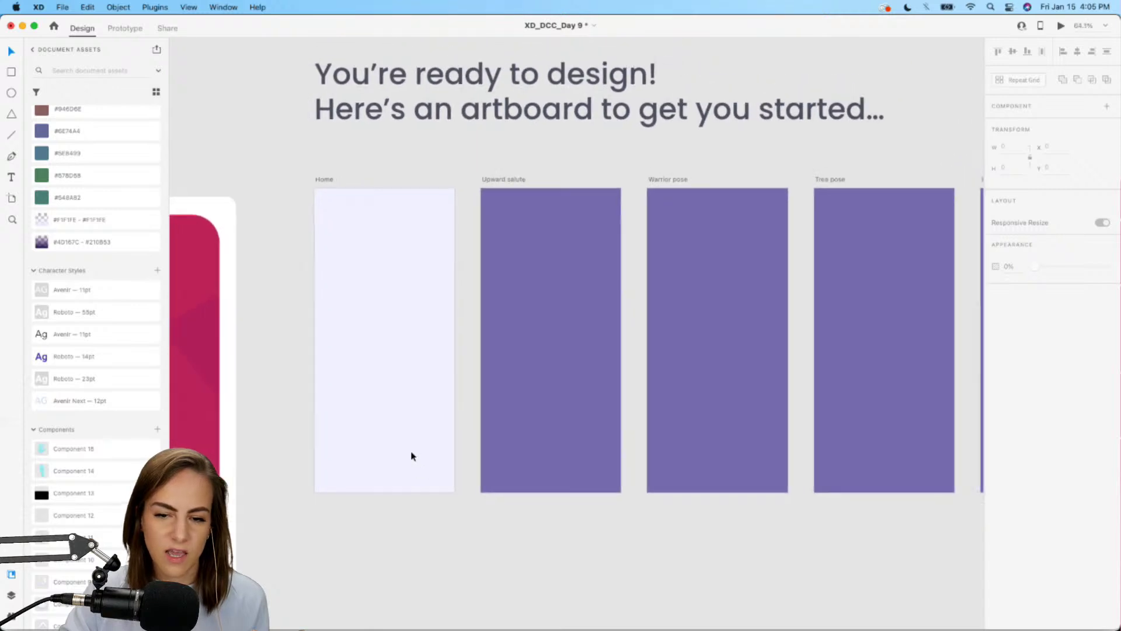
{"action": "scroll", "coordinate": [413, 453], "scroll_direction": "right", "scroll_amount": 3}
{"action": "scroll", "coordinate": [672, 419], "scroll_direction": "right", "scroll_amount": 2}
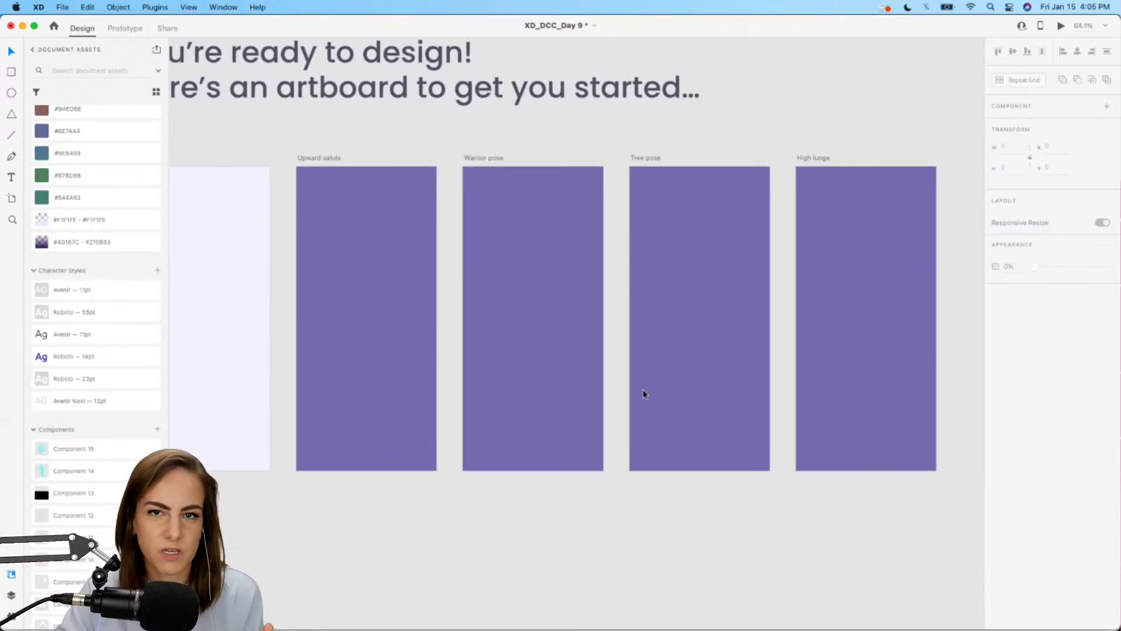
{"action": "scroll", "coordinate": [644, 393], "scroll_direction": "left", "scroll_amount": 10}
{"action": "scroll", "coordinate": [643, 389], "scroll_direction": "up", "scroll_amount": 3}
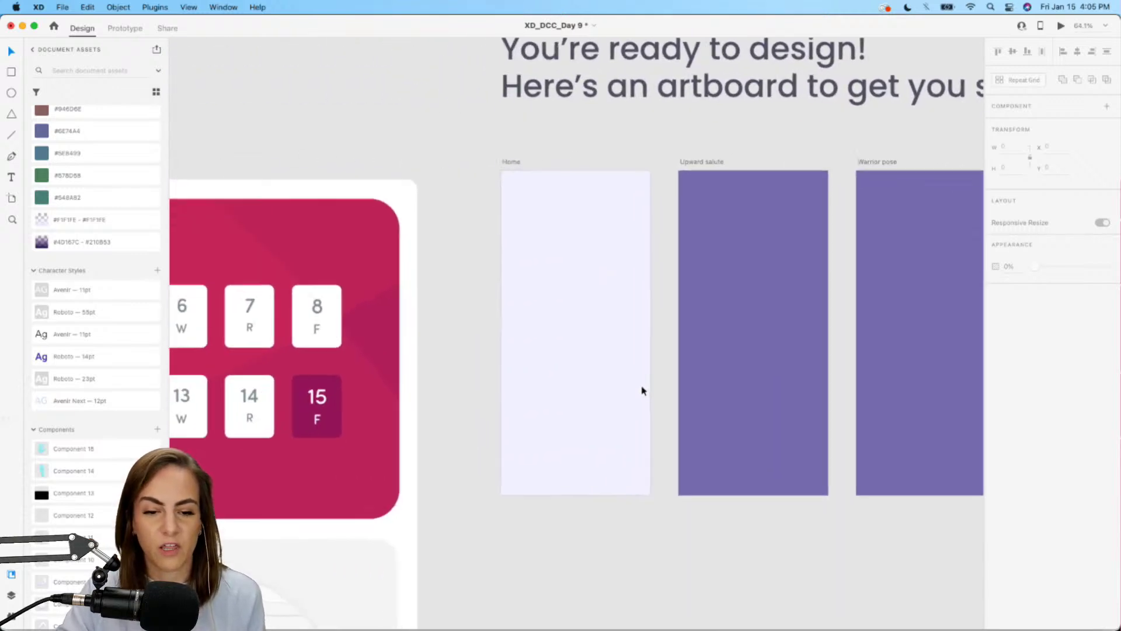
{"action": "scroll", "coordinate": [641, 390], "scroll_direction": "up", "scroll_amount": 1}
{"action": "scroll", "coordinate": [642, 390], "scroll_direction": "left", "scroll_amount": 1}
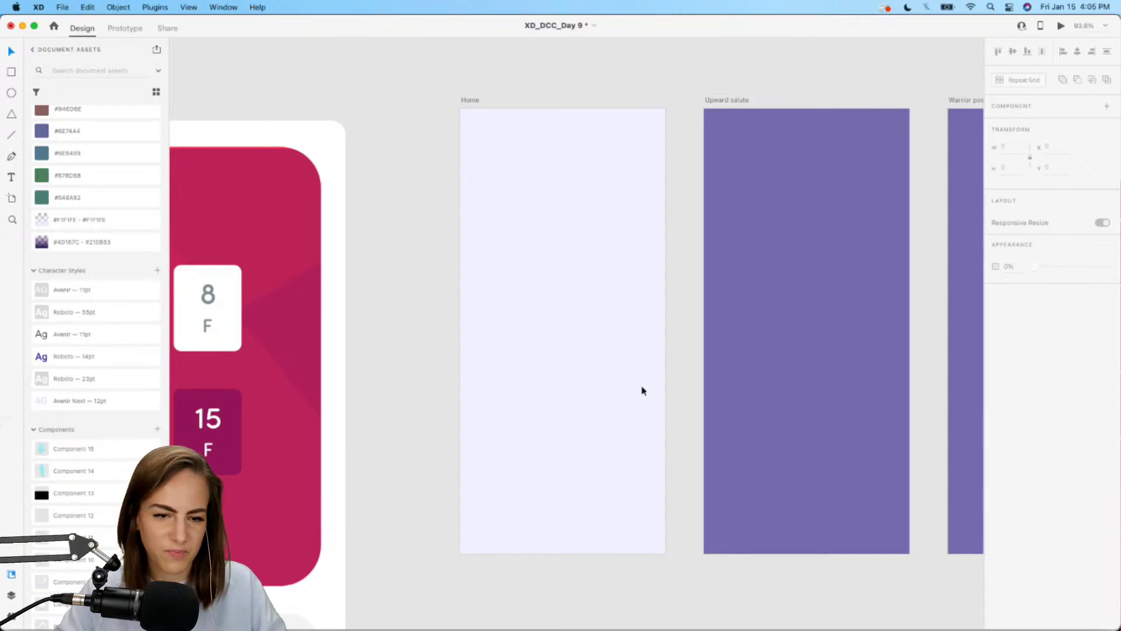
{"action": "scroll", "coordinate": [642, 389], "scroll_direction": "up", "scroll_amount": 2}
{"action": "scroll", "coordinate": [642, 389], "scroll_direction": "left", "scroll_amount": 1}
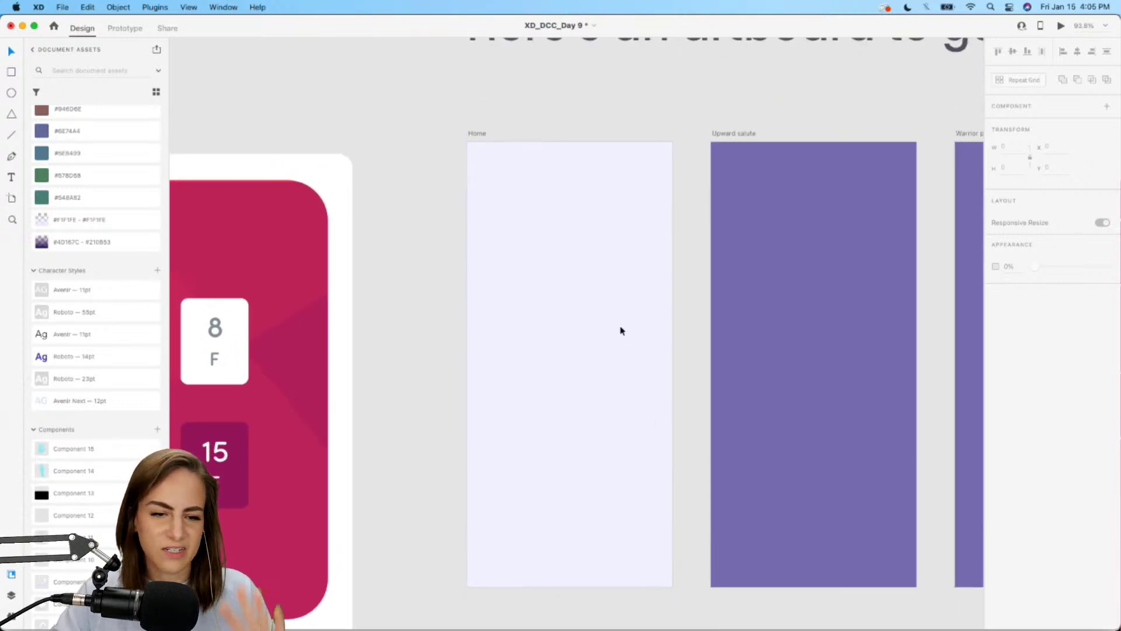
- Draw a borderless 375 × 237 rectangle across the top of the Home artboard and fill it with the saved #8464CD purple
{"action": "scroll", "coordinate": [85, 333], "scroll_direction": "down", "scroll_amount": 10}
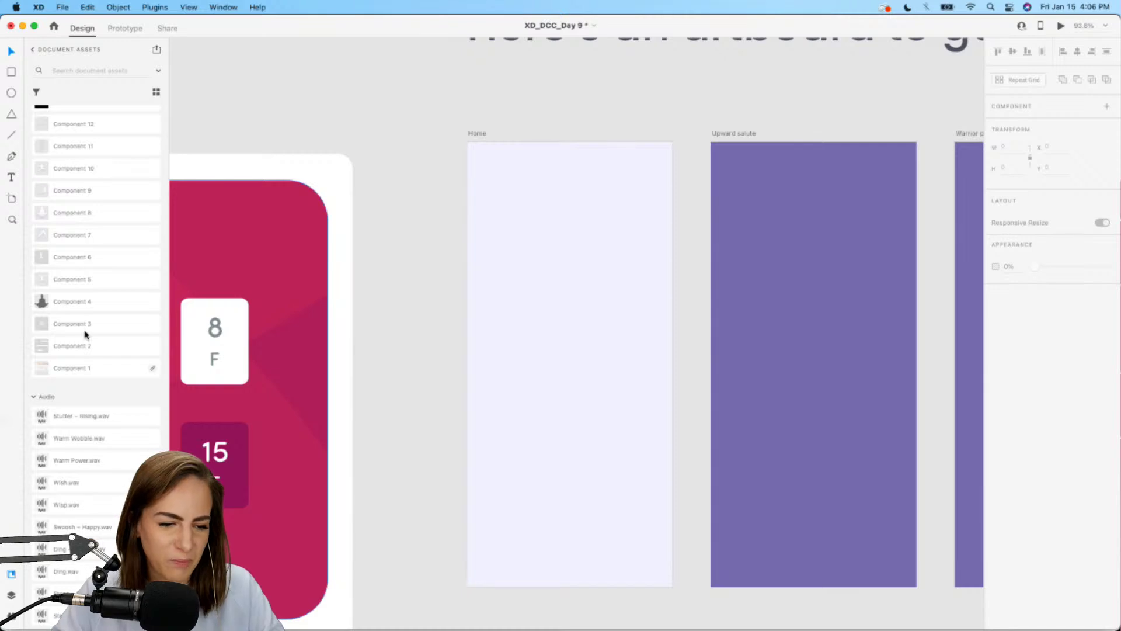
{"action": "scroll", "coordinate": [96, 392], "scroll_direction": "up", "scroll_amount": 6}
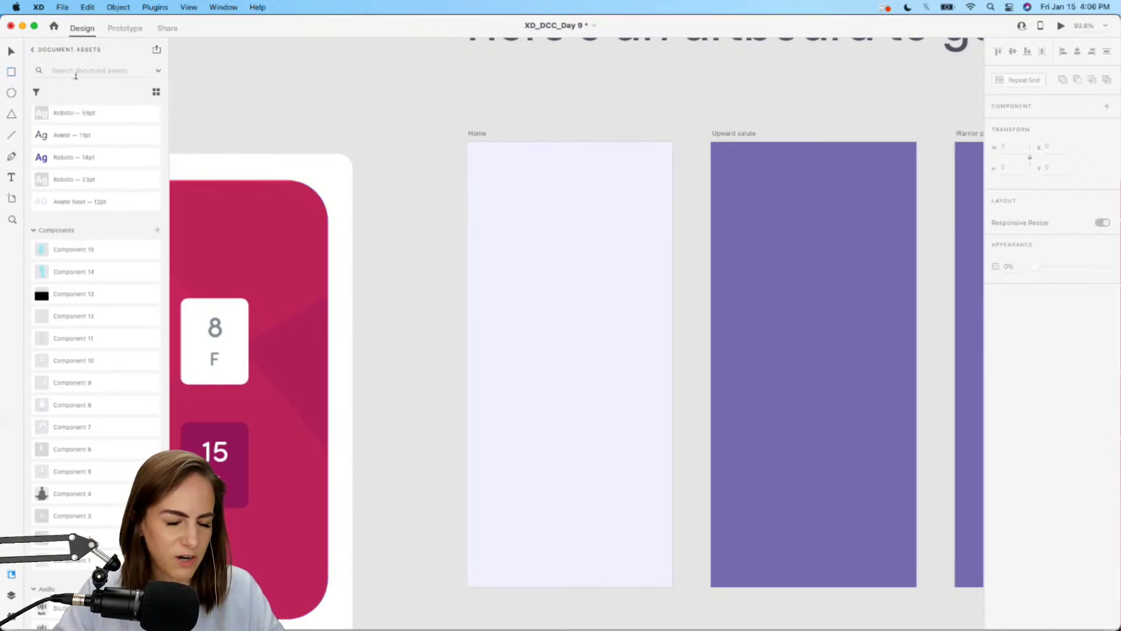
{"action": "left_click_drag", "start_coordinate": [469, 143], "coordinate": [672, 272]}
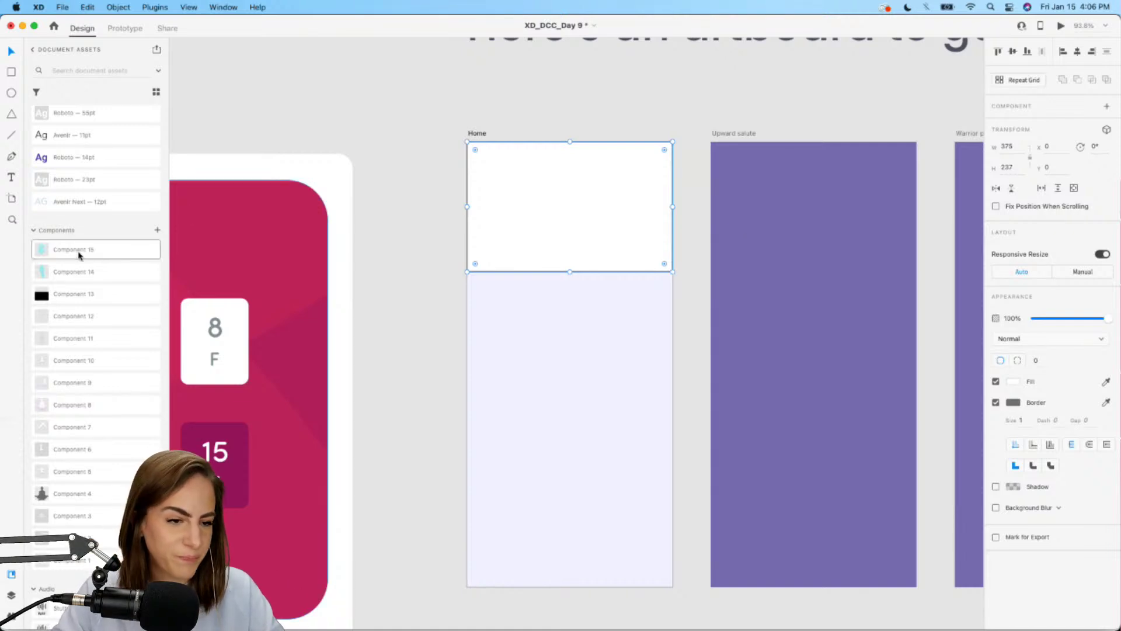
{"action": "scroll", "coordinate": [78, 252], "scroll_direction": "up", "scroll_amount": 6}
{"action": "left_click", "coordinate": [93, 204]}
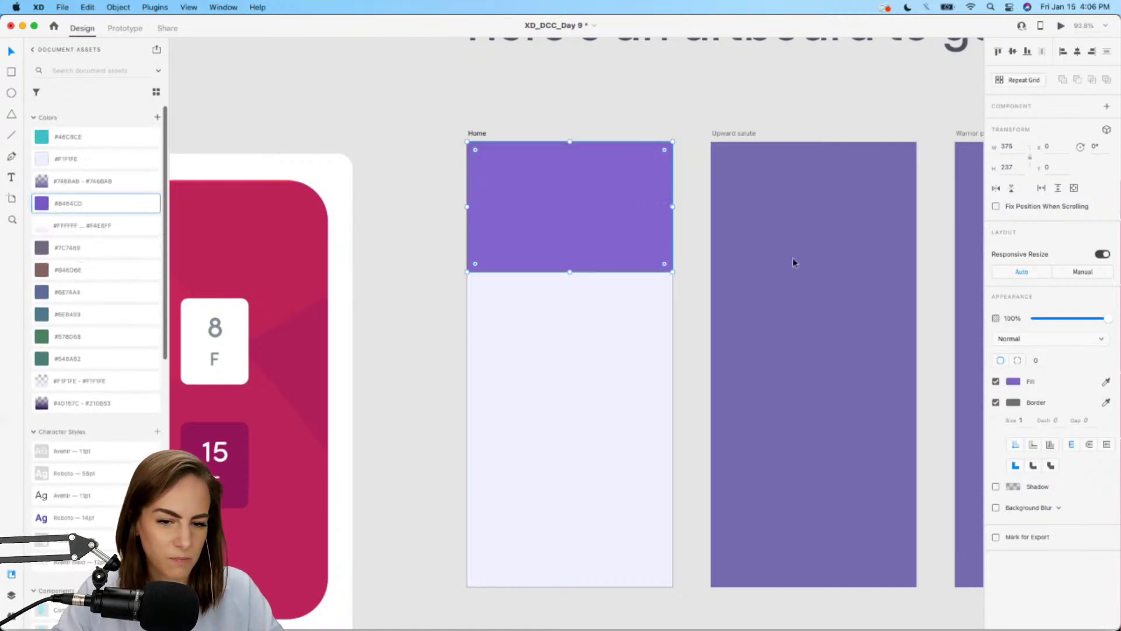
{"action": "left_click", "coordinate": [996, 402]}
{"action": "left_click", "coordinate": [608, 260]}
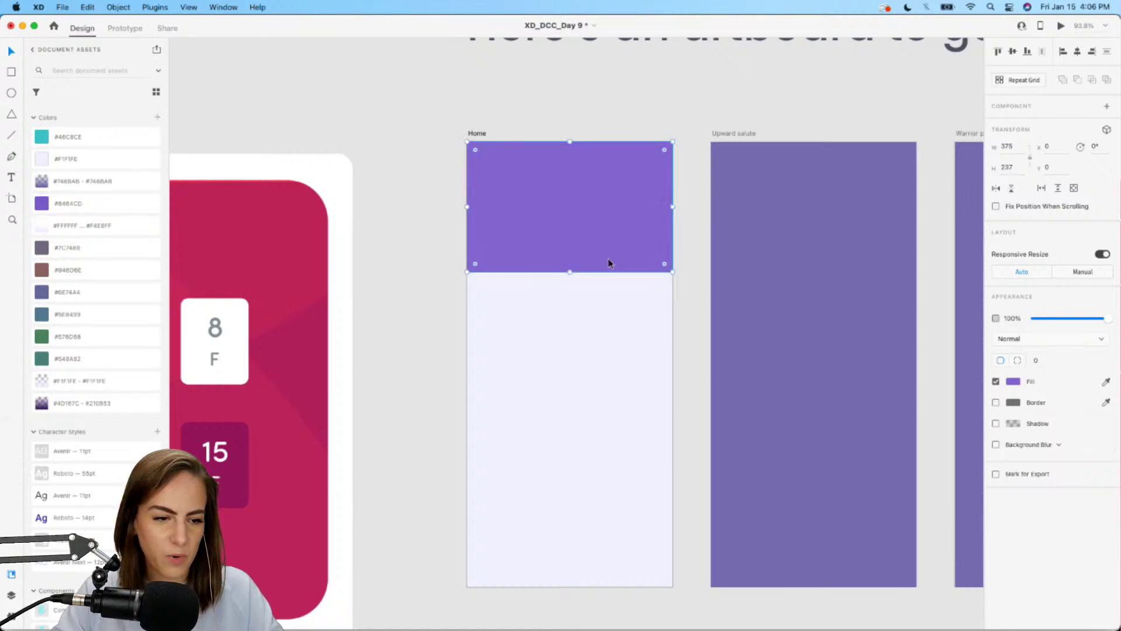
- Place the Component 12 mandala over the purple header, roughly centred horizontally and extending above the Home artboard
{"action": "scroll", "coordinate": [100, 379], "scroll_direction": "down", "scroll_amount": 10}
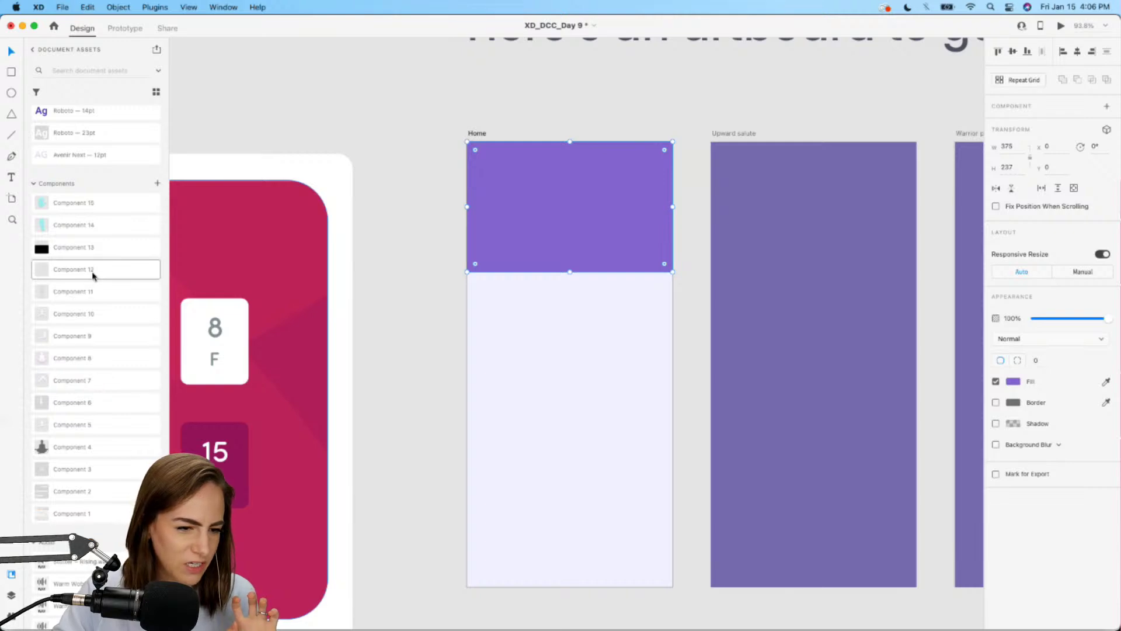
{"action": "left_click_drag", "start_coordinate": [79, 273], "coordinate": [519, 339]}
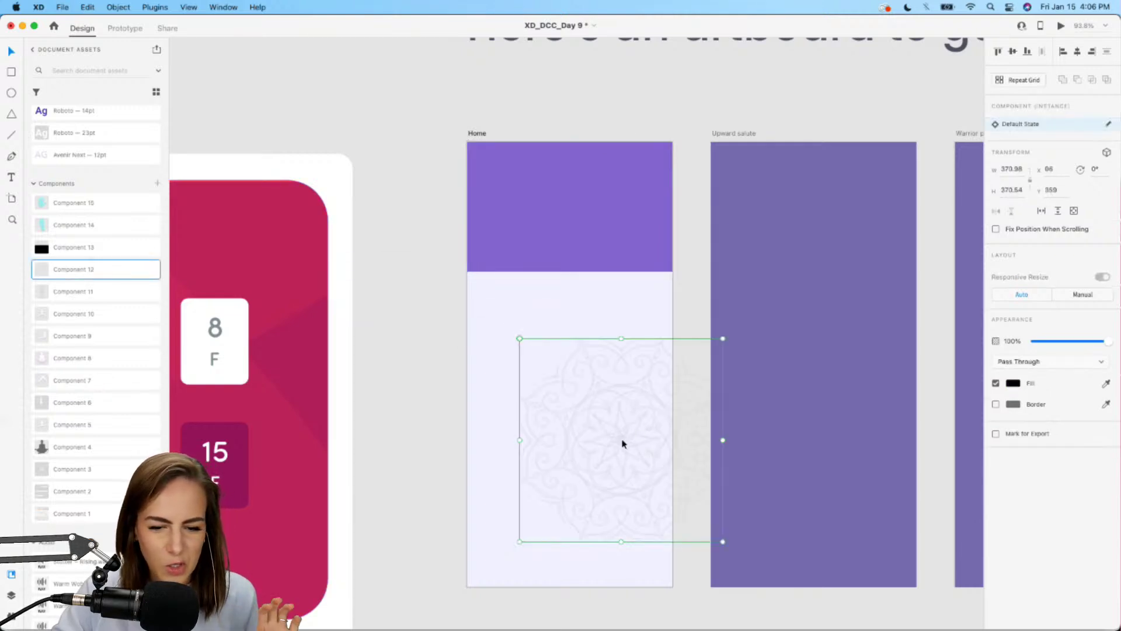
{"action": "left_click_drag", "start_coordinate": [623, 444], "coordinate": [576, 192]}
{"action": "scroll", "coordinate": [575, 160], "scroll_direction": "up", "scroll_amount": 5}
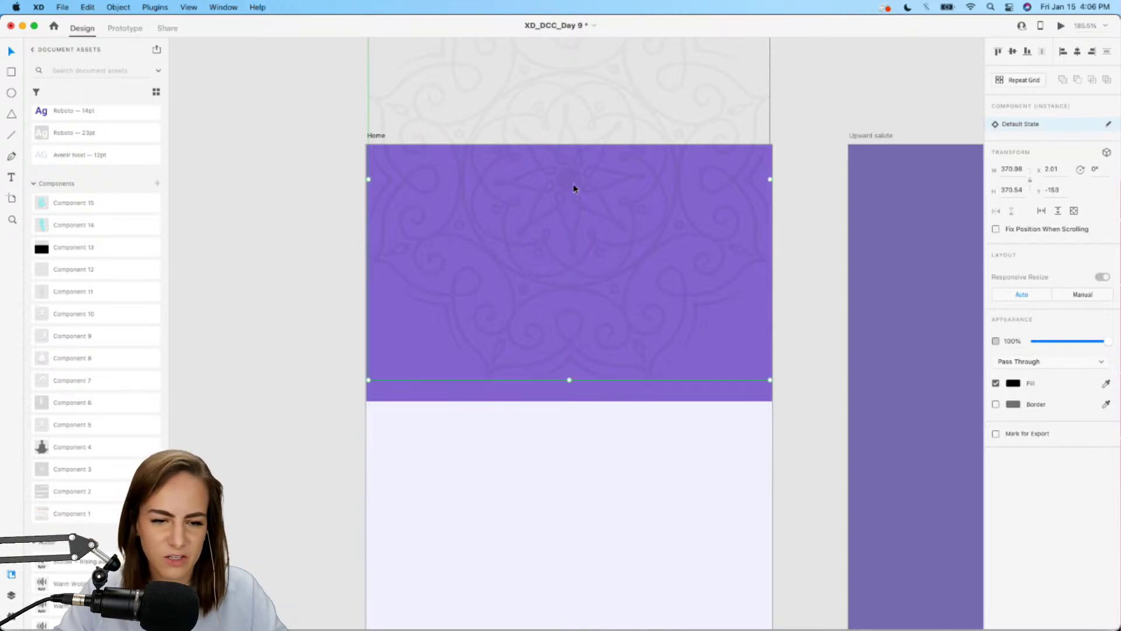
{"action": "left_click", "coordinate": [317, 220]}
{"action": "key", "text": "super+minus"}
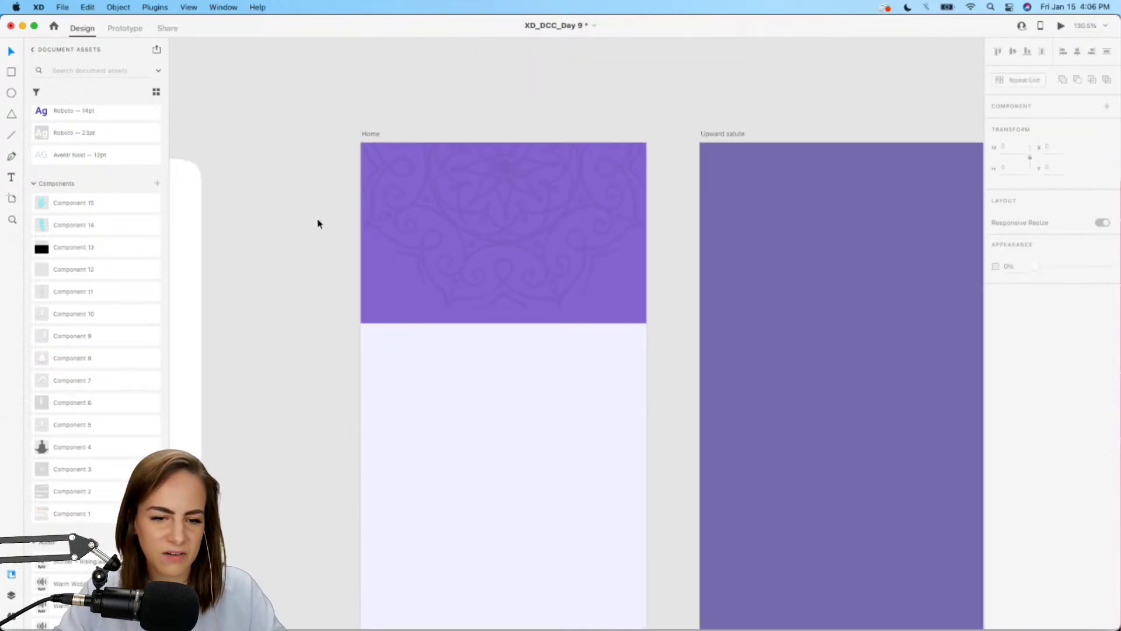
- Draw a 375 × 166 rectangle over the lower part of the header and fill it with the saved #746BAB gradient
{"action": "scroll", "coordinate": [70, 434], "scroll_direction": "up", "scroll_amount": 2}
{"action": "scroll", "coordinate": [70, 433], "scroll_direction": "up", "scroll_amount": 8}
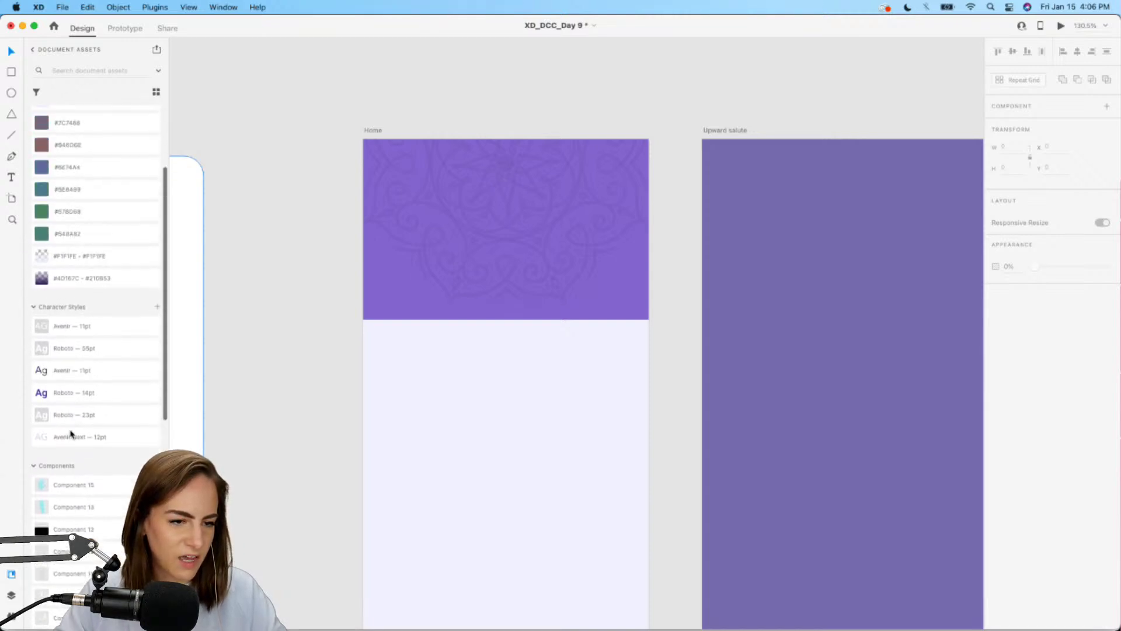
{"action": "left_click", "coordinate": [11, 72]}
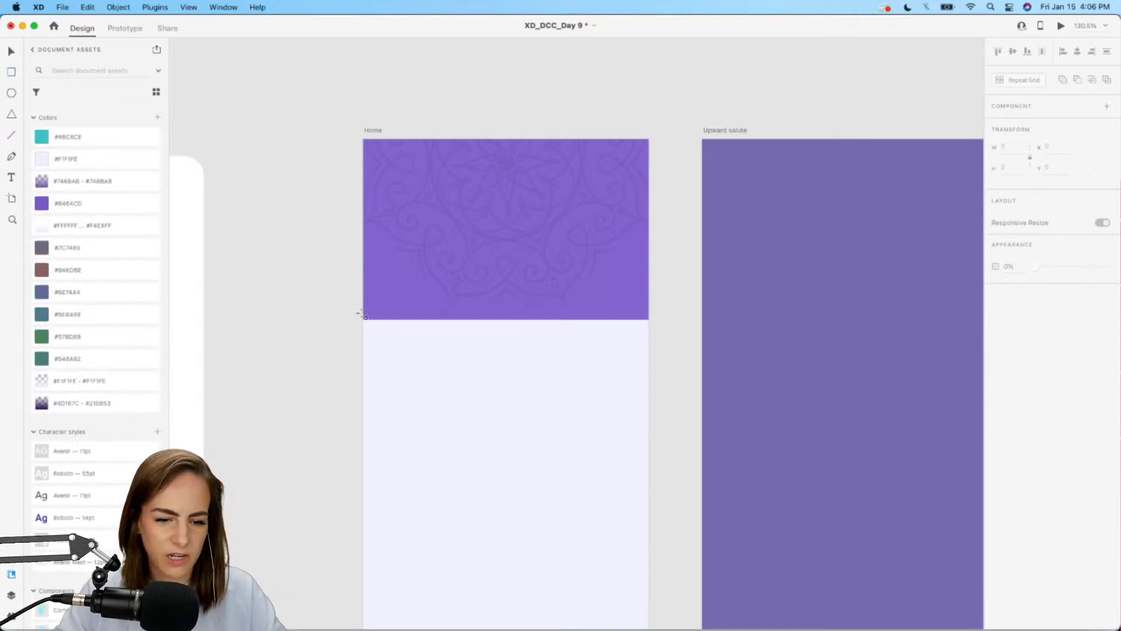
{"action": "left_click_drag", "start_coordinate": [364, 320], "coordinate": [650, 209]}
{"action": "left_click", "coordinate": [105, 187]}
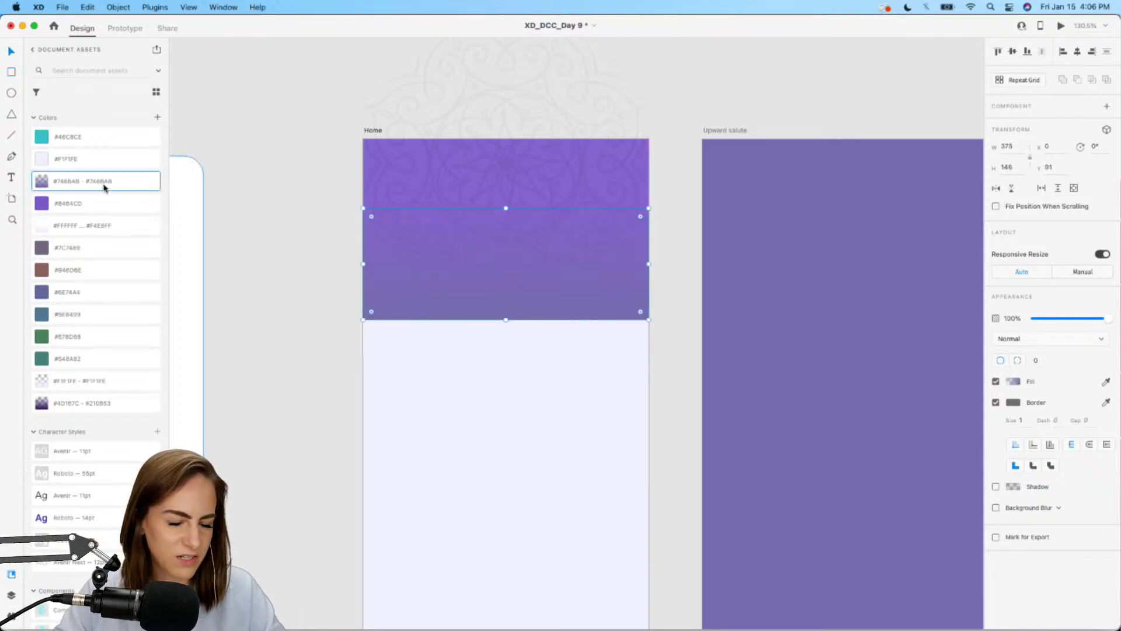
{"action": "left_click_drag", "start_coordinate": [506, 209], "coordinate": [506, 191]}
{"action": "left_click", "coordinate": [305, 263]}
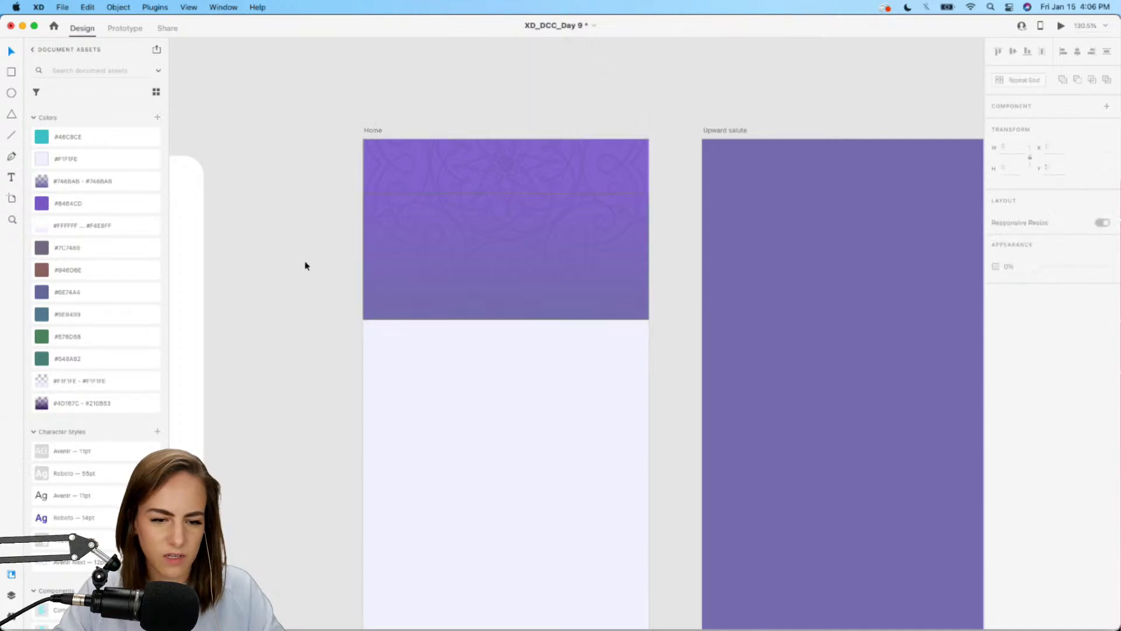
- Move the gradient overlay aside to add a purple-tinted shadow to the header's base rectangle, and put the overlay back in place
{"action": "left_click_drag", "start_coordinate": [310, 365], "coordinate": [558, 156]}
{"action": "left_click", "coordinate": [461, 403]}
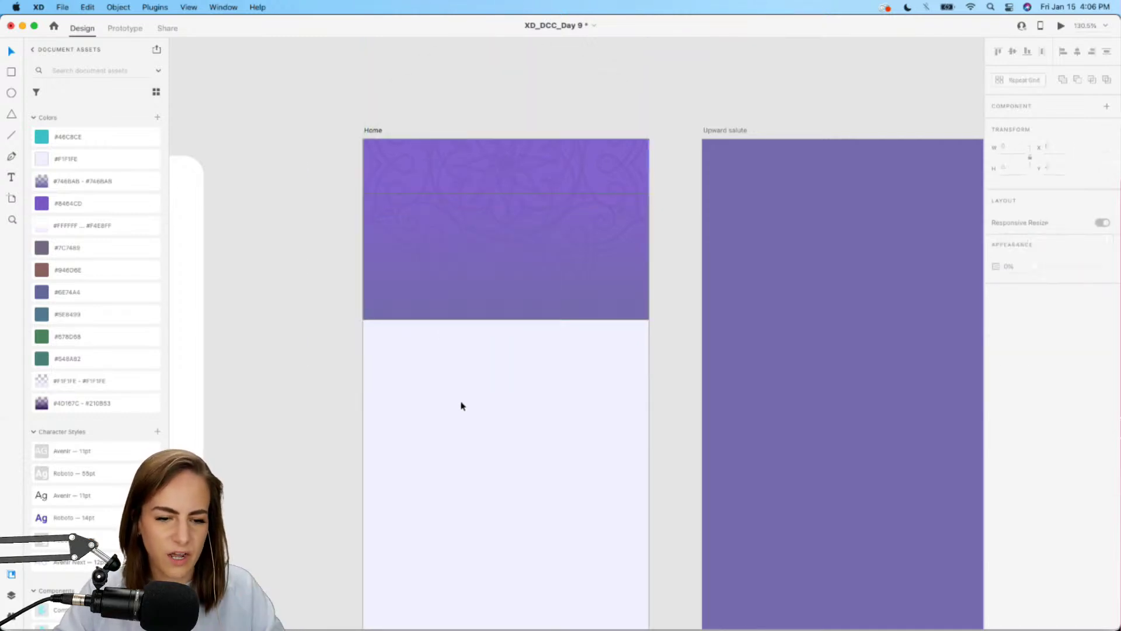
{"action": "left_click_drag", "start_coordinate": [438, 300], "coordinate": [409, 299]}
{"action": "left_click", "coordinate": [373, 308]}
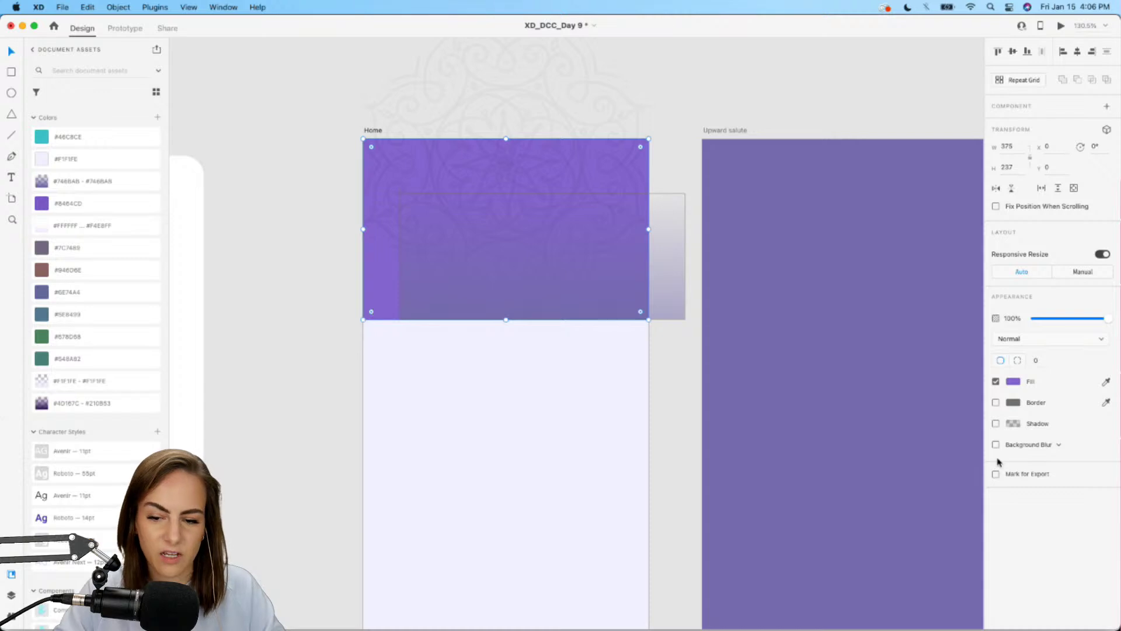
{"action": "left_click", "coordinate": [995, 425]}
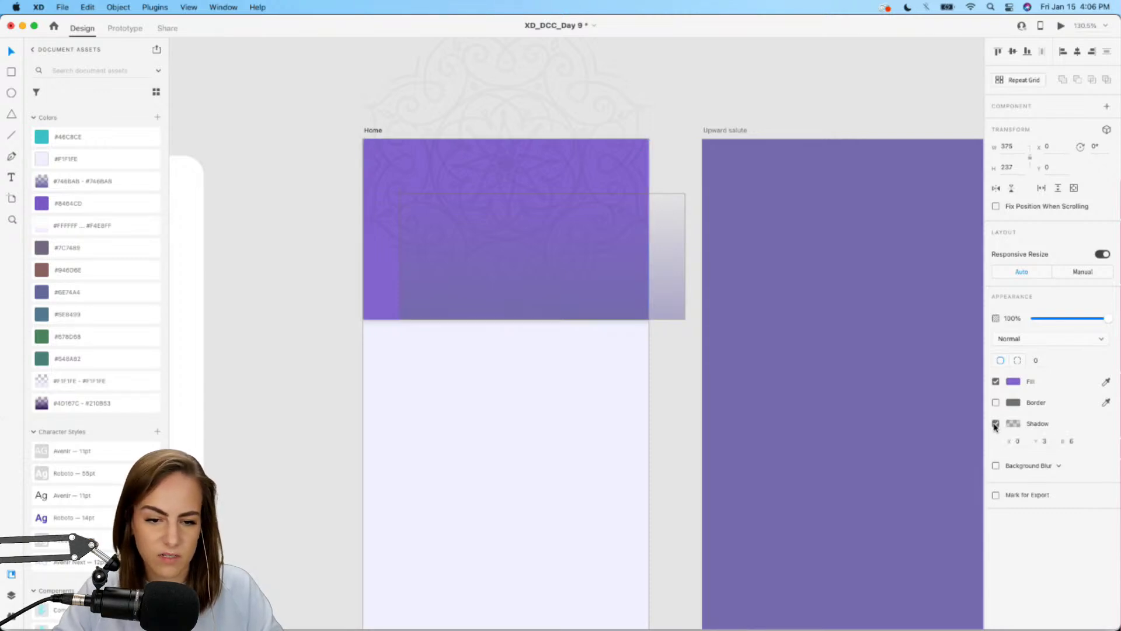
{"action": "left_click", "coordinate": [1013, 424]}
{"action": "left_click_drag", "start_coordinate": [977, 390], "coordinate": [945, 388]}
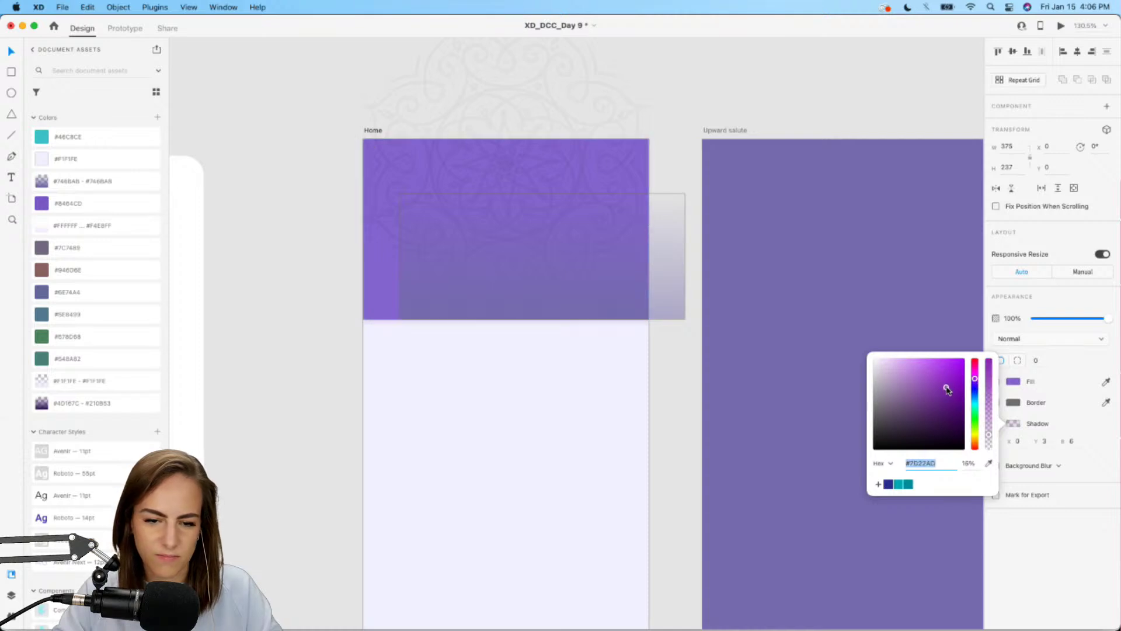
{"action": "left_click", "coordinate": [558, 277]}
{"action": "left_click_drag", "start_coordinate": [558, 276], "coordinate": [523, 280]}
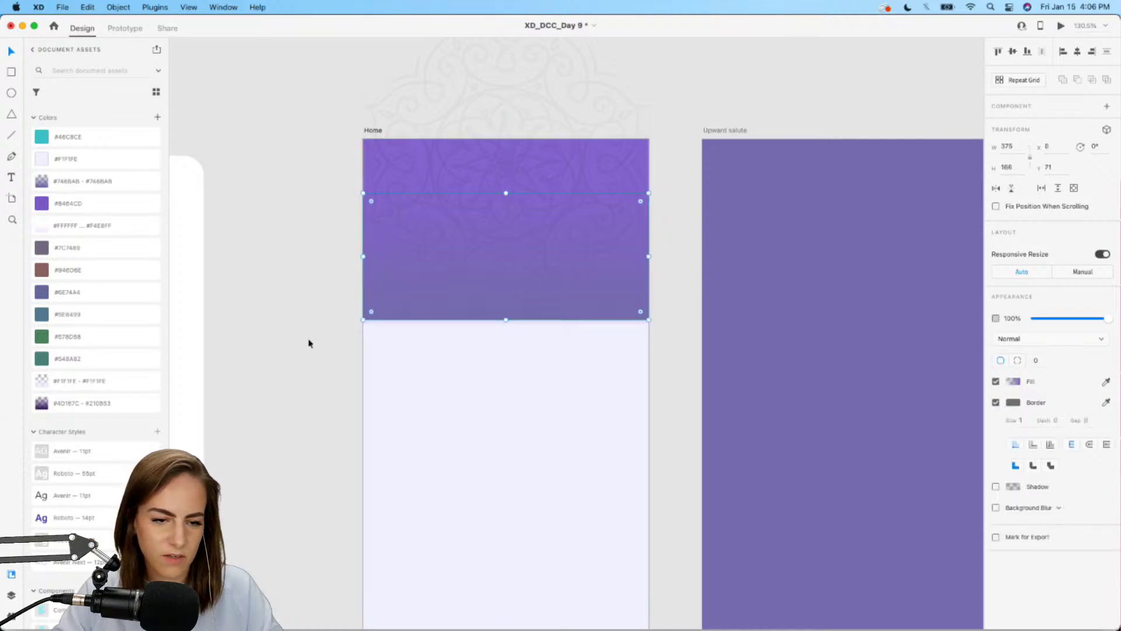
- Group the header's base rectangle, mandala and gradient overlay on the Home artboard
{"action": "left_click_drag", "start_coordinate": [311, 343], "coordinate": [510, 202]}
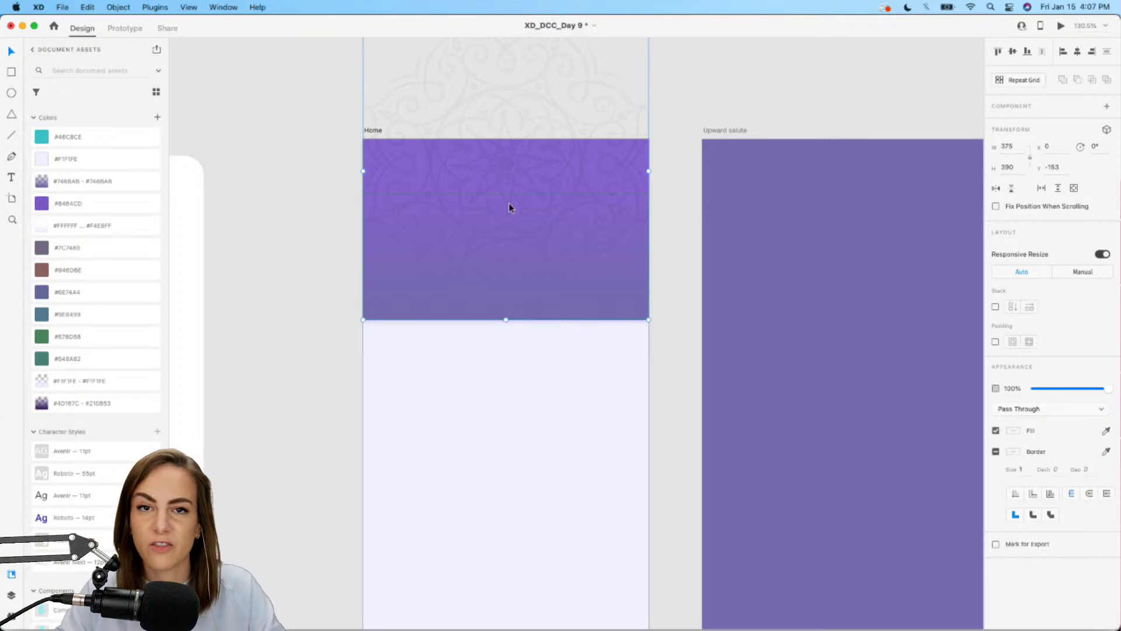
{"action": "scroll", "coordinate": [509, 204], "scroll_direction": "down", "scroll_amount": 3}
{"action": "scroll", "coordinate": [509, 205], "scroll_direction": "down", "scroll_amount": 1}
{"action": "left_click", "coordinate": [512, 352]}
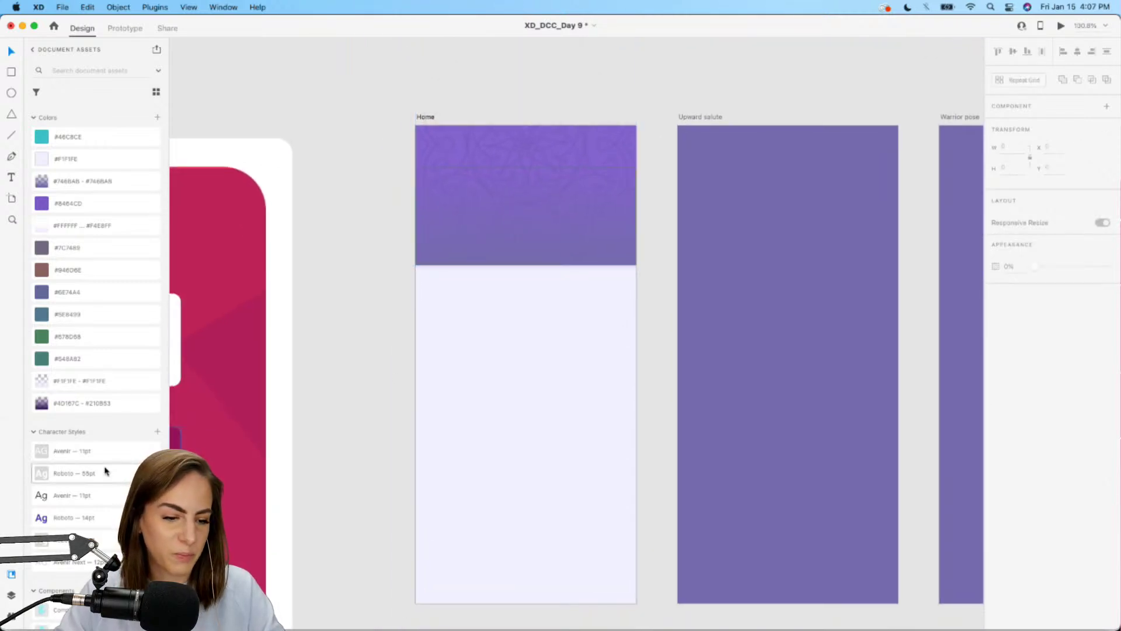
- Place the Component 2 menu icon on the Home artboard below the header
{"action": "scroll", "coordinate": [104, 469], "scroll_direction": "down", "scroll_amount": 10}
{"action": "scroll", "coordinate": [105, 469], "scroll_direction": "up", "scroll_amount": 3}
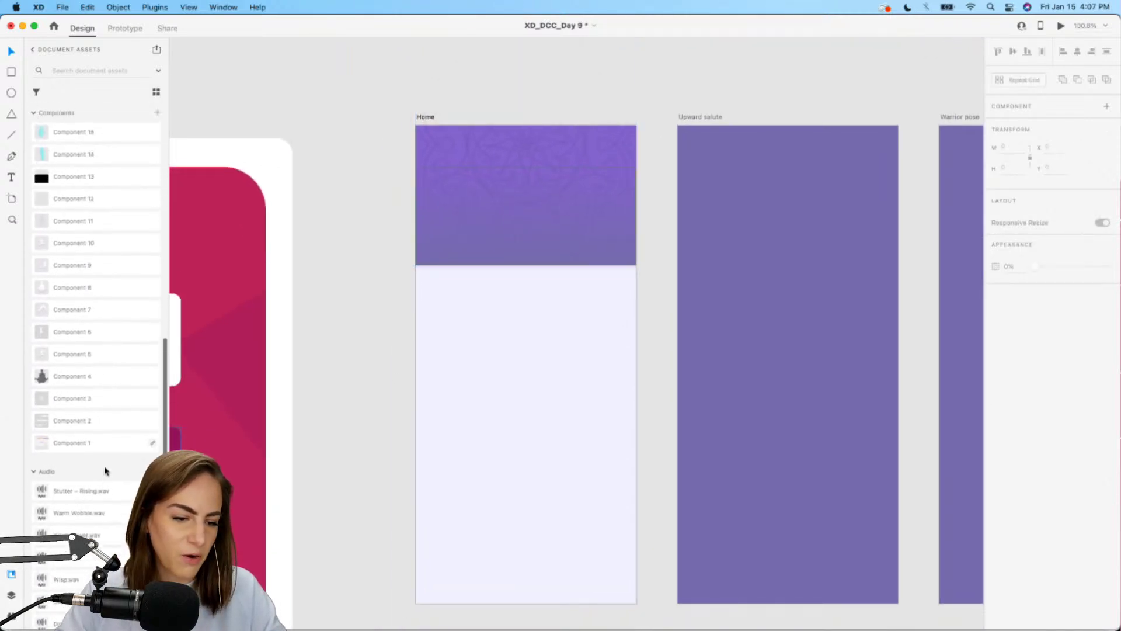
{"action": "left_click_drag", "start_coordinate": [68, 430], "coordinate": [474, 311]}
{"action": "scroll", "coordinate": [474, 311], "scroll_direction": "up", "scroll_amount": 5}
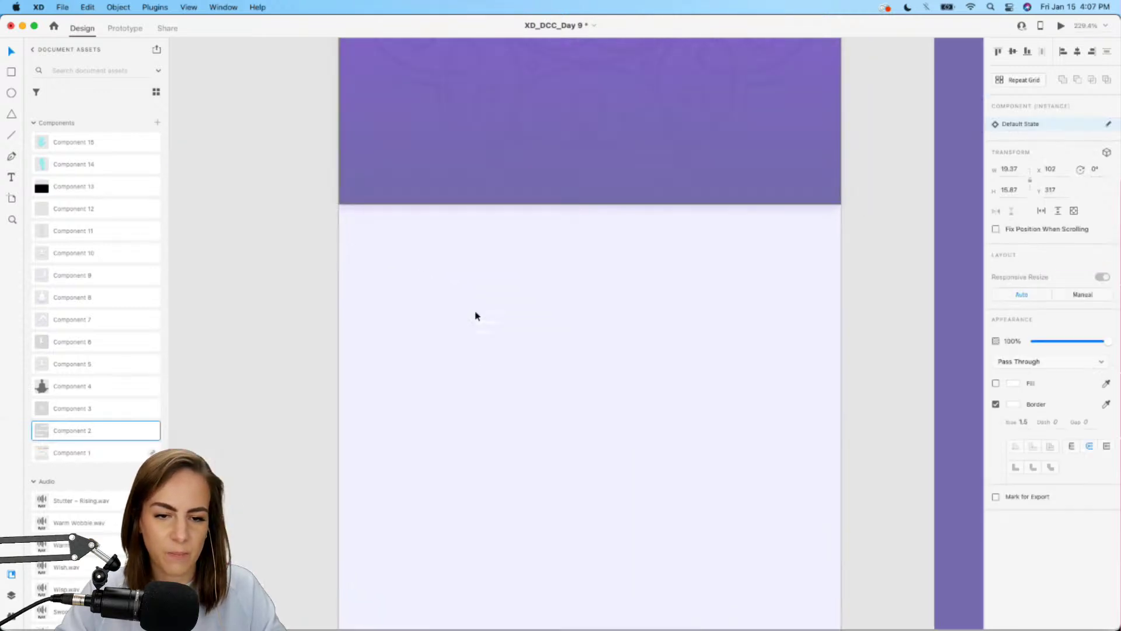
- Remove the border from the gradient overlay inside the header group
{"action": "left_click", "coordinate": [649, 147]}
{"action": "double_click", "coordinate": [649, 142]}
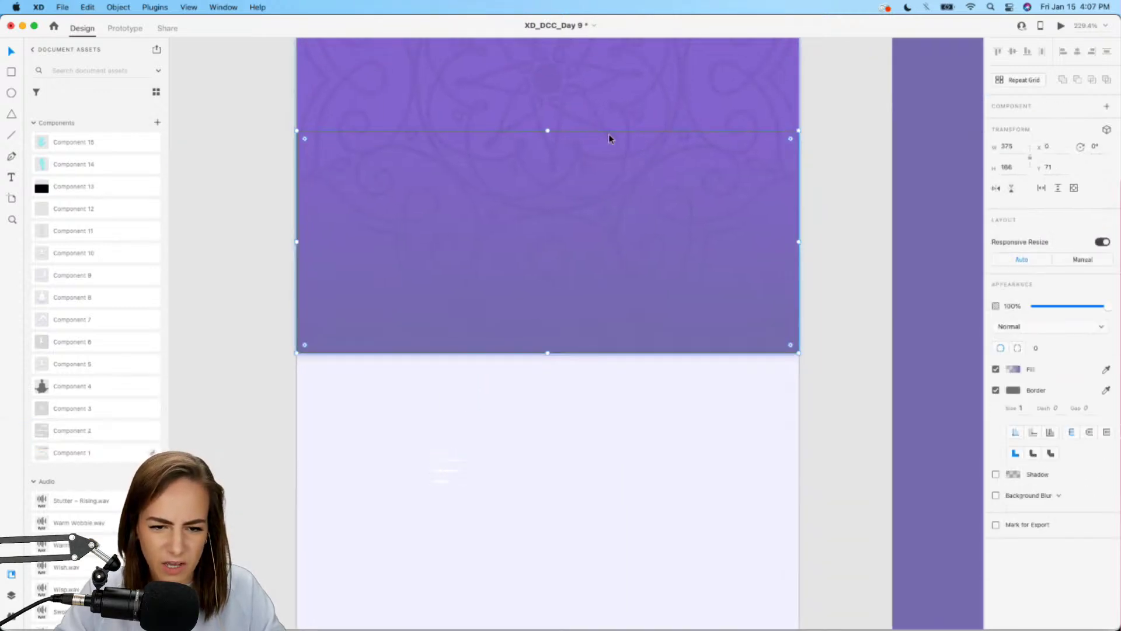
{"action": "left_click", "coordinate": [996, 390]}
{"action": "left_click", "coordinate": [738, 492]}
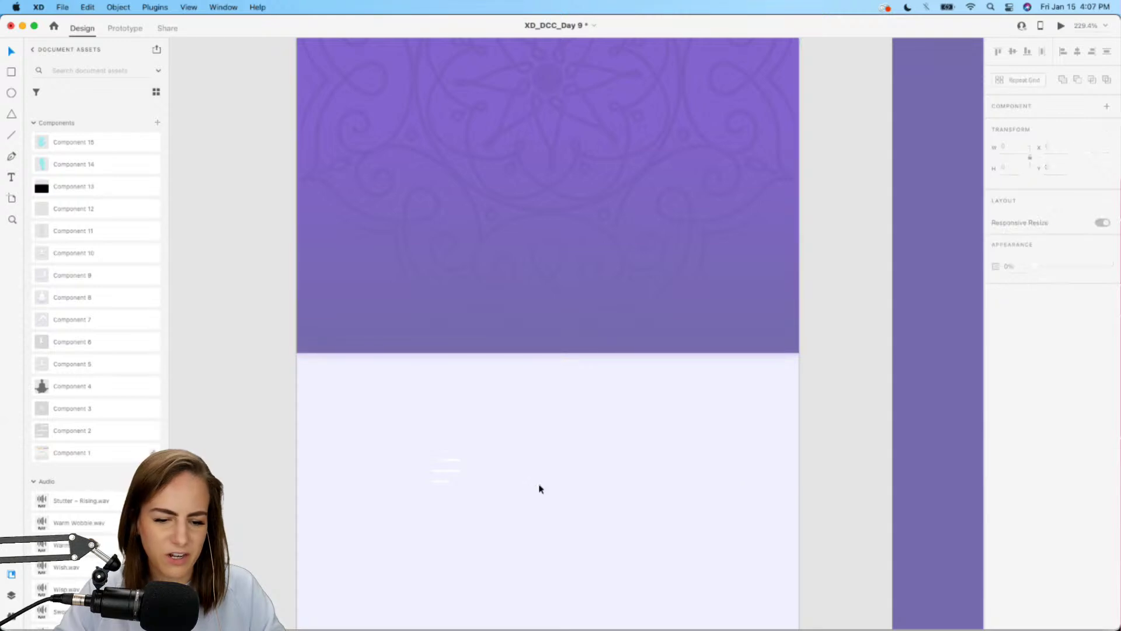
- Move the menu icon up into the upper-left corner of the purple header
{"action": "scroll", "coordinate": [540, 488], "scroll_direction": "down", "scroll_amount": 2}
{"action": "scroll", "coordinate": [540, 488], "scroll_direction": "left", "scroll_amount": 1}
{"action": "left_click_drag", "start_coordinate": [509, 495], "coordinate": [424, 193]}
{"action": "left_click", "coordinate": [340, 211]}
{"action": "scroll", "coordinate": [340, 212], "scroll_direction": "right", "scroll_amount": 3}
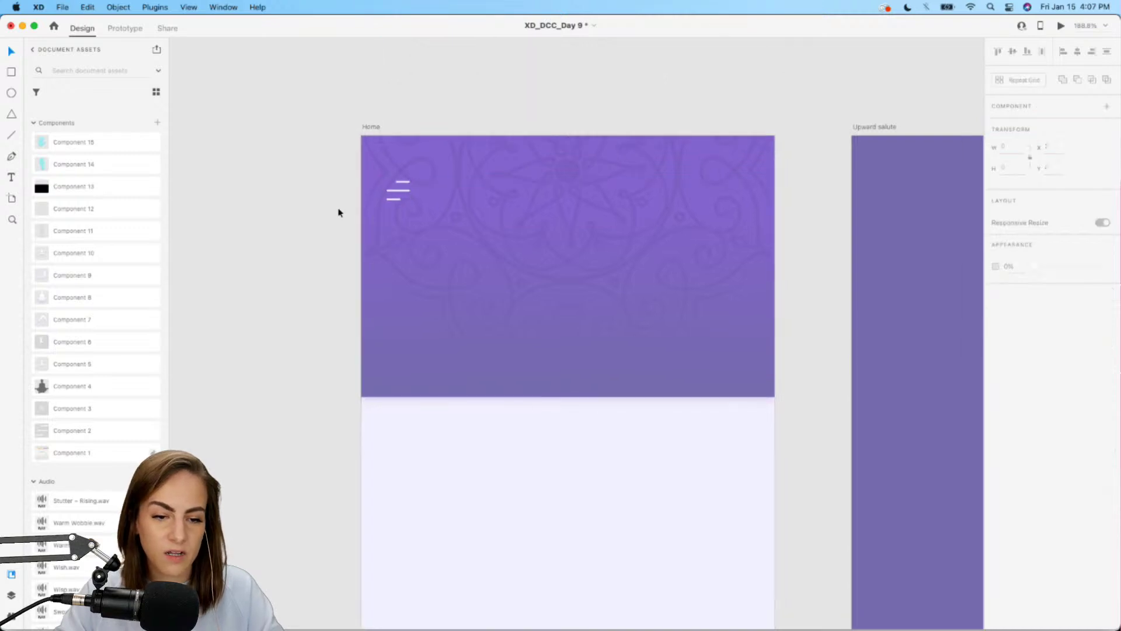
- Place the search icon component in the upper-right corner of the purple header, level with the menu icon
{"action": "scroll", "coordinate": [338, 212], "scroll_direction": "down", "scroll_amount": 3}
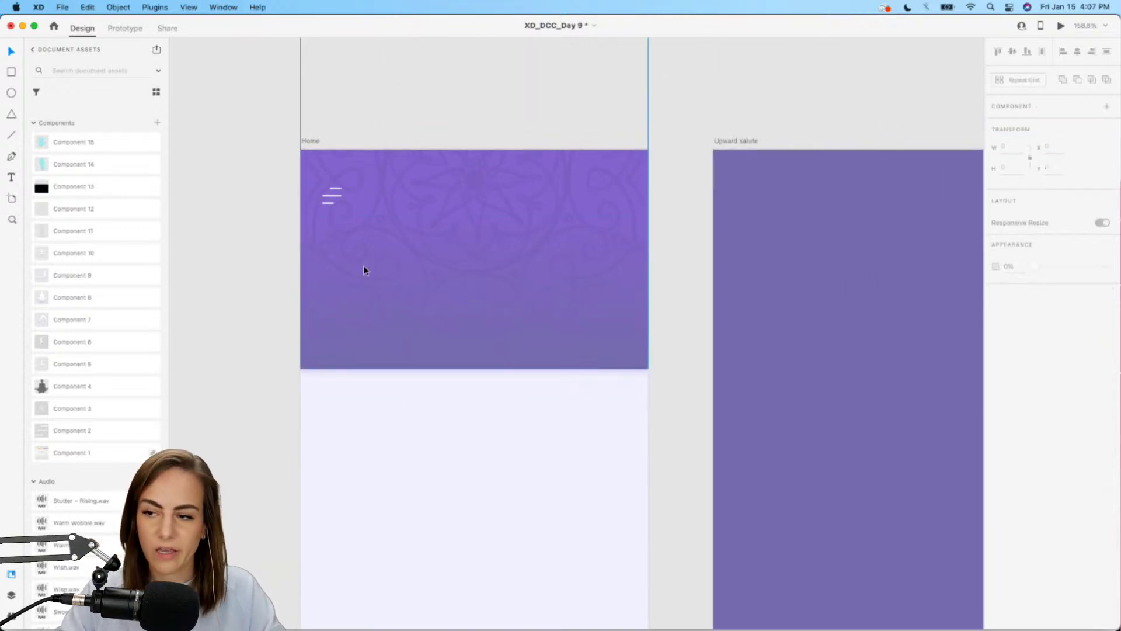
{"action": "scroll", "coordinate": [112, 461], "scroll_direction": "up", "scroll_amount": 1}
{"action": "left_click_drag", "start_coordinate": [76, 447], "coordinate": [608, 203]}
{"action": "left_click", "coordinate": [575, 414]}
{"action": "left_click", "coordinate": [681, 212]}
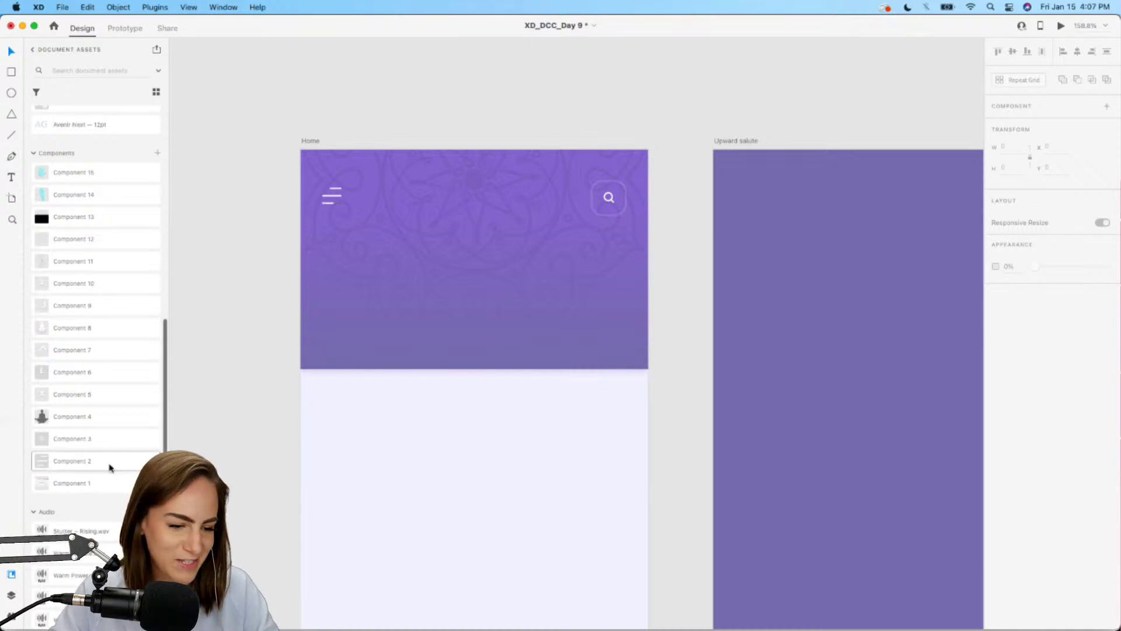
- Place the Component 4 meditating figure centred between the menu and search icons, with its opacity at about 60%
{"action": "scroll", "coordinate": [108, 466], "scroll_direction": "up", "scroll_amount": 1}
{"action": "left_click_drag", "start_coordinate": [114, 427], "coordinate": [473, 203]}
{"action": "left_click_drag", "start_coordinate": [1088, 344], "coordinate": [1085, 344]}
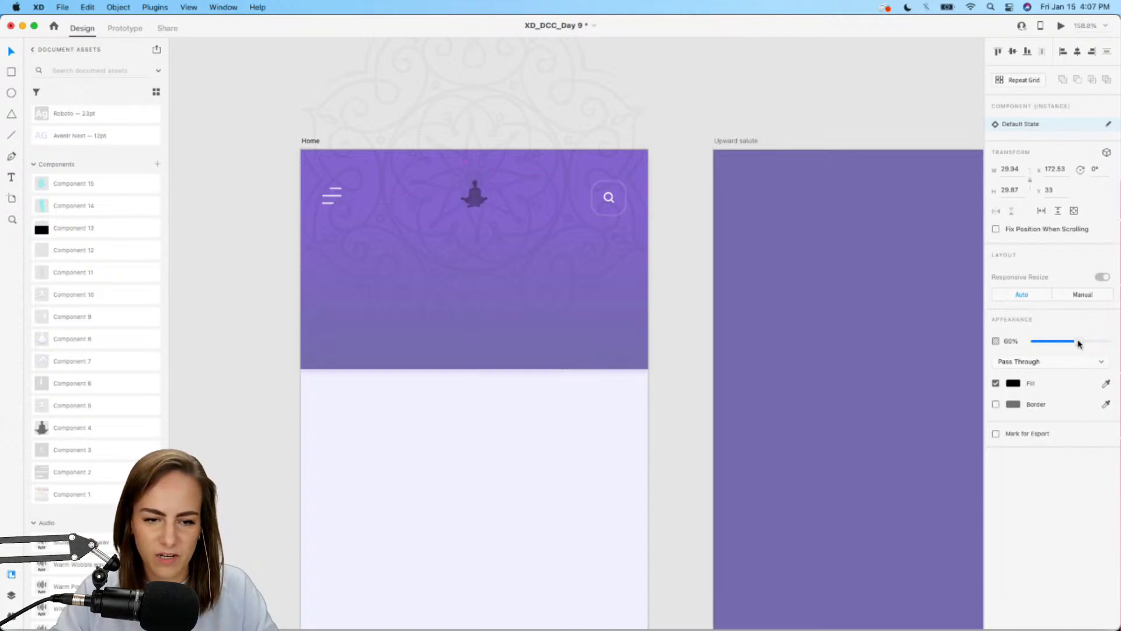
{"action": "left_click", "coordinate": [559, 463]}
- Add a text box about 260 wide in the lower part of the header reading "Choose a yoga class"
{"action": "scroll", "coordinate": [559, 463], "scroll_direction": "down", "scroll_amount": 5}
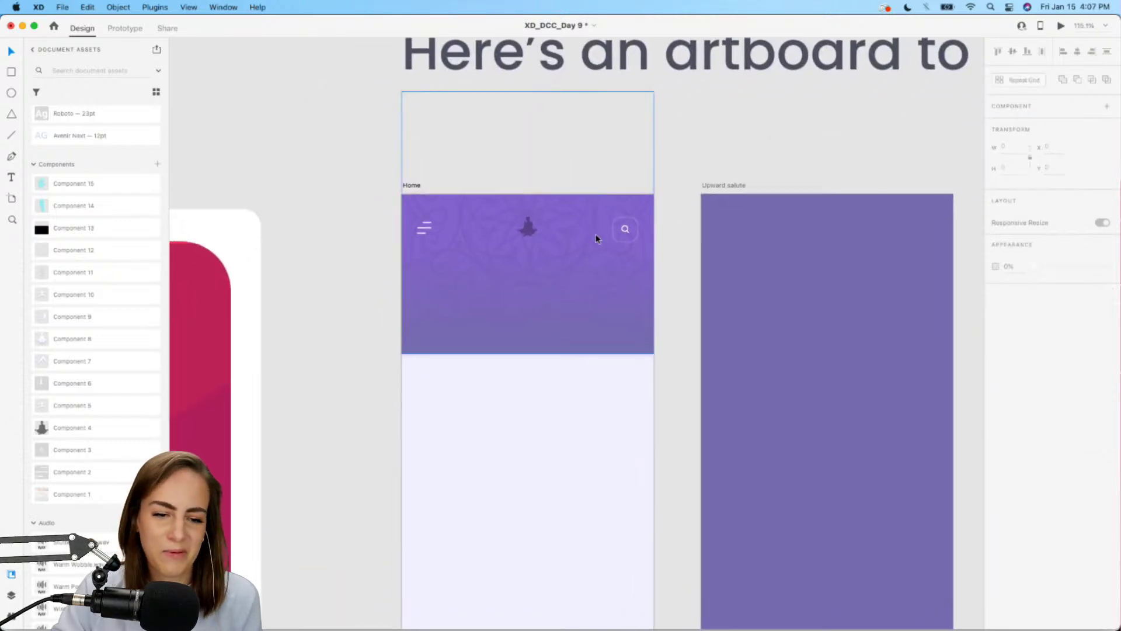
{"action": "left_click", "coordinate": [11, 177]}
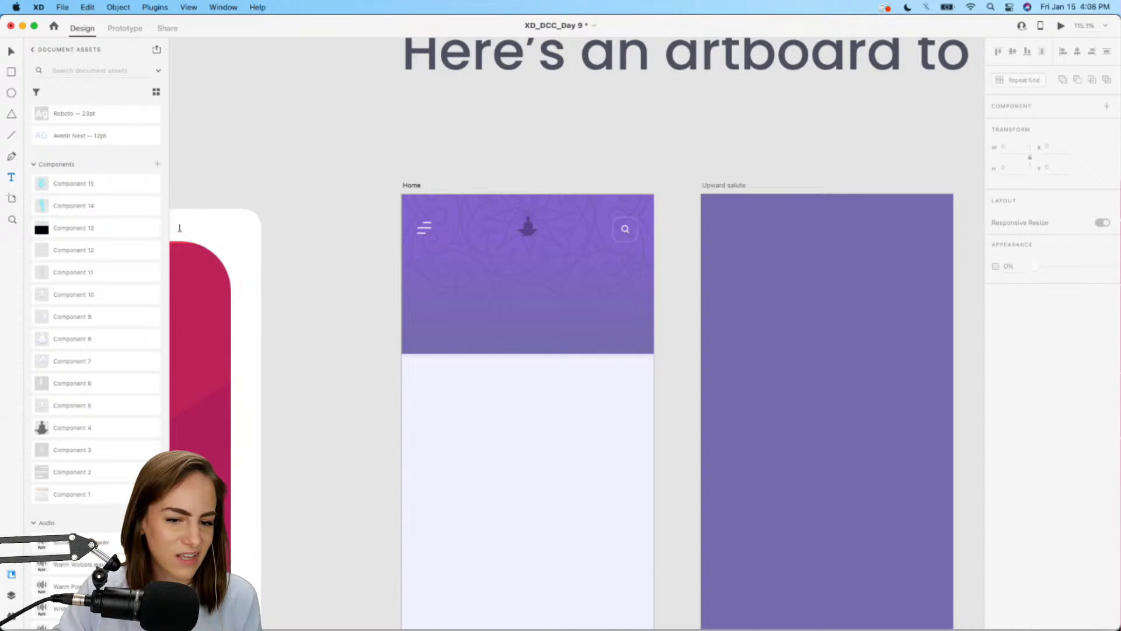
{"action": "left_click_drag", "start_coordinate": [450, 276], "coordinate": [625, 326]}
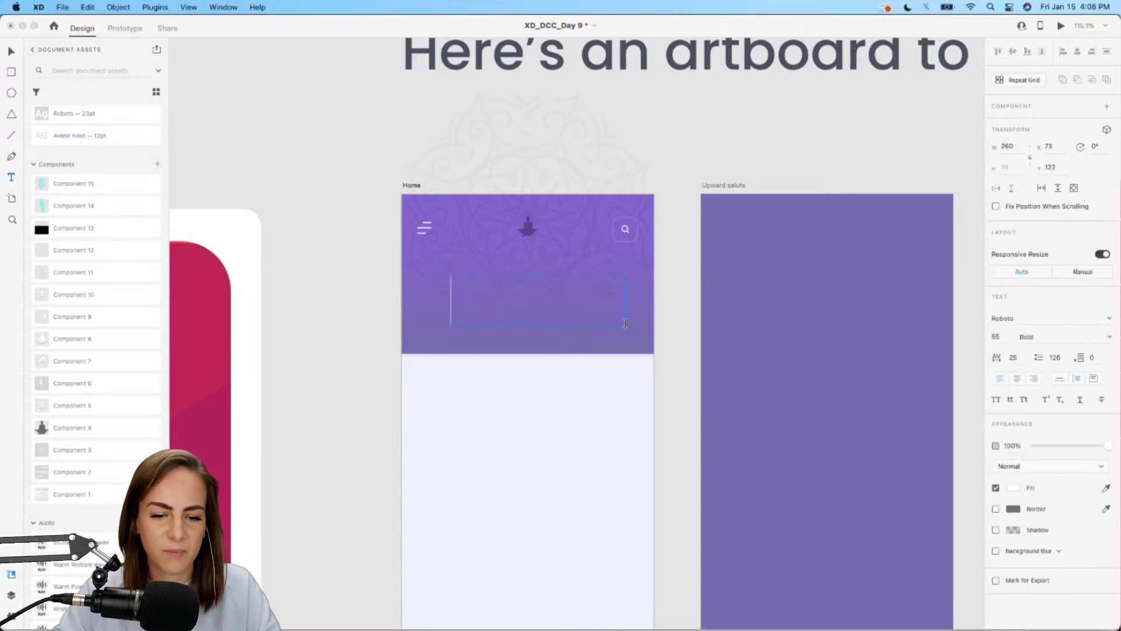
{"action": "type", "text": "Choose a y"}
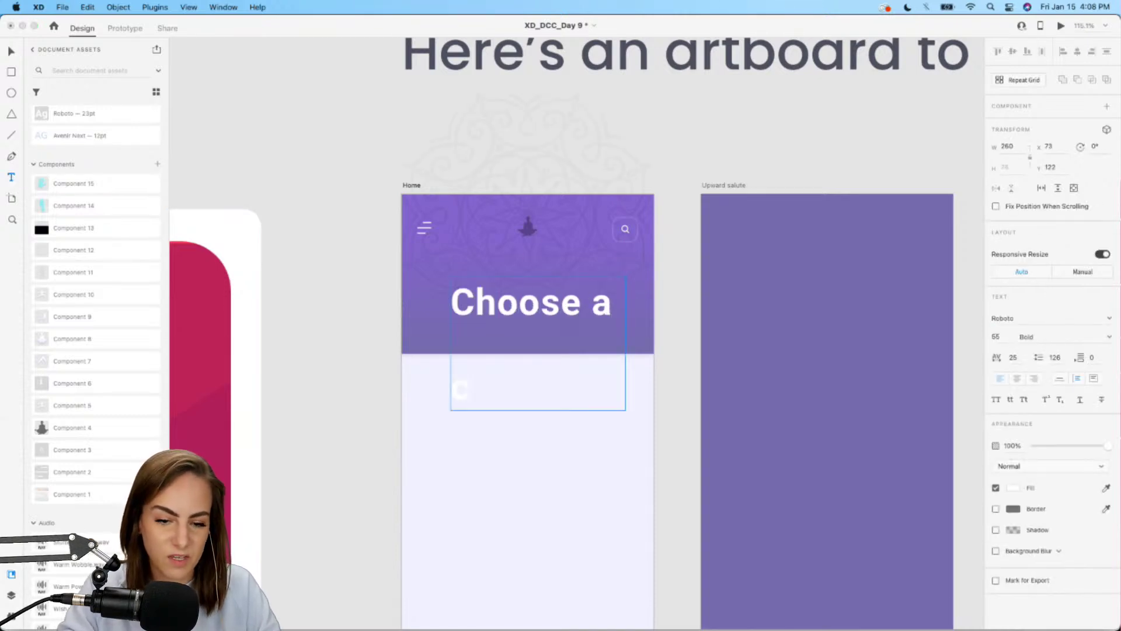
{"action": "type", "text": "oga class"}
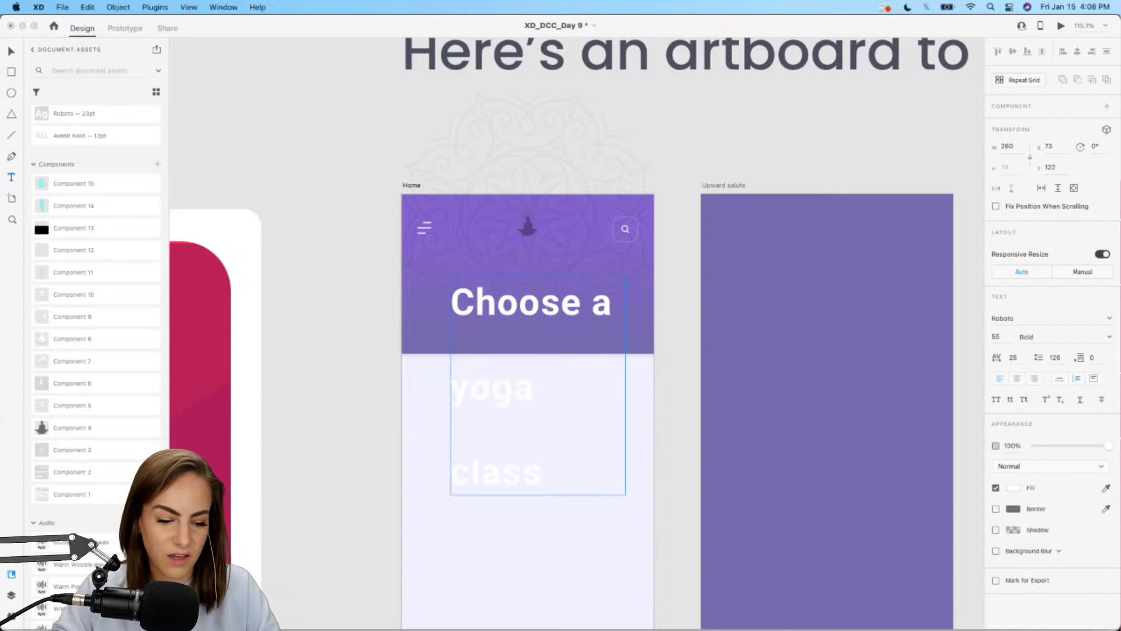
{"action": "key", "text": "Escape"}
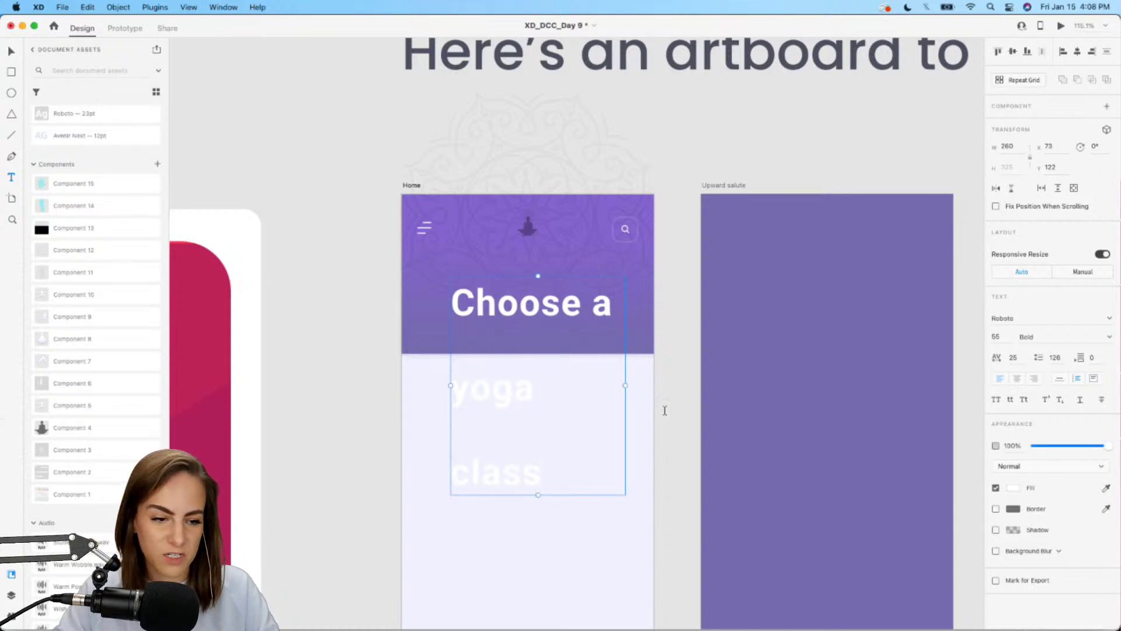
- Try applying the saved Roboto and Avenir character styles to the "Choose a yoga class" text
{"action": "scroll", "coordinate": [88, 362], "scroll_direction": "up", "scroll_amount": 5}
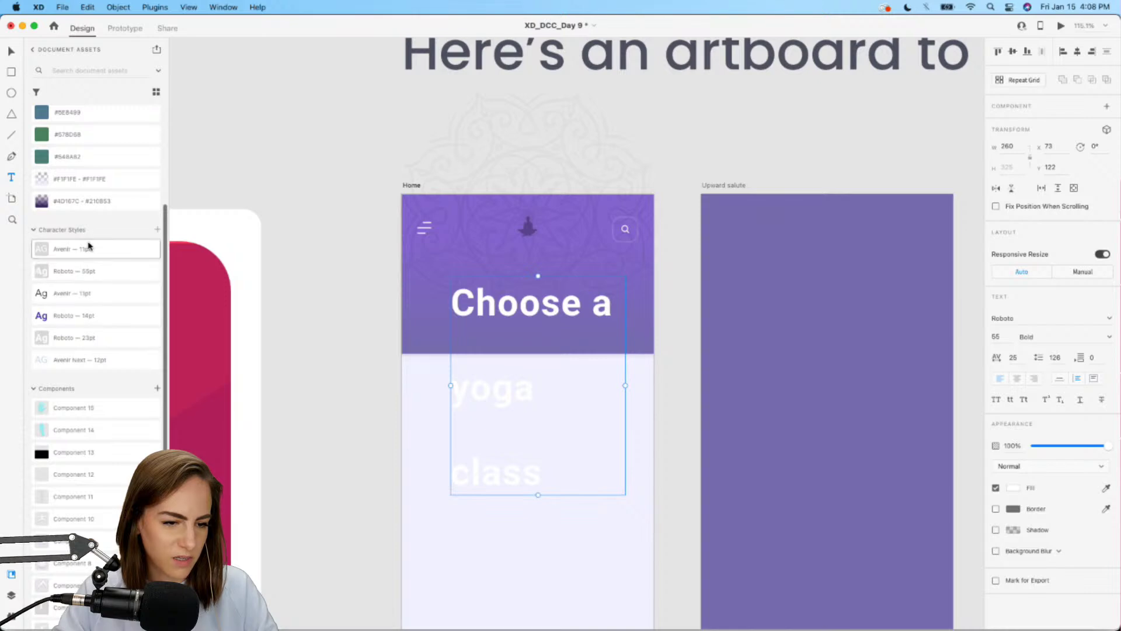
{"action": "key", "text": "Escape"}
{"action": "left_click", "coordinate": [90, 279]}
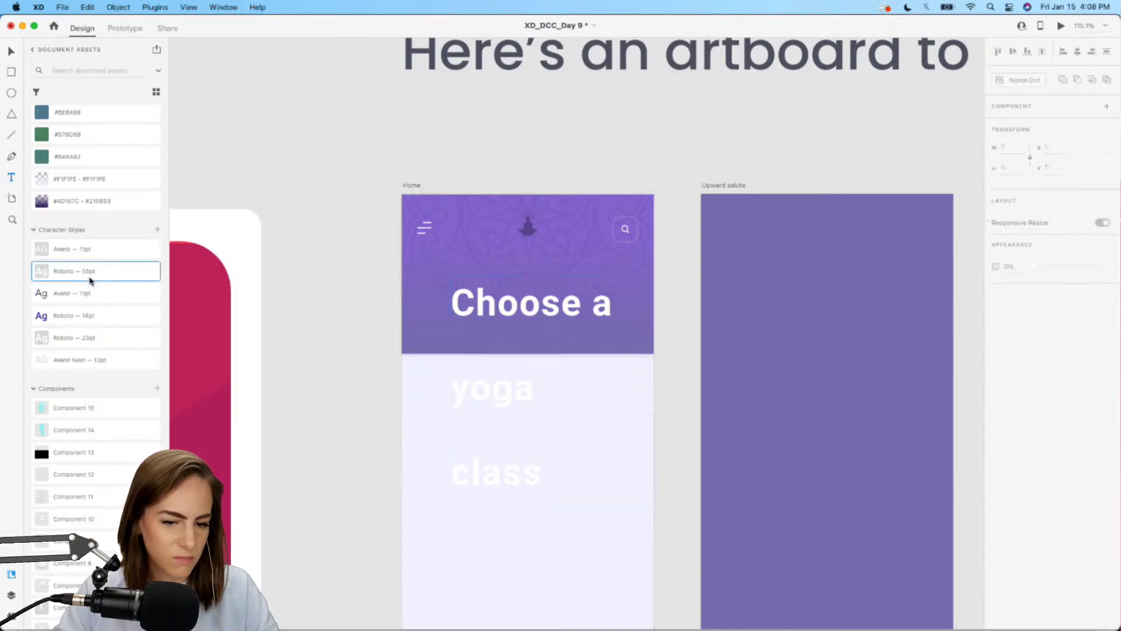
{"action": "left_click", "coordinate": [89, 249]}
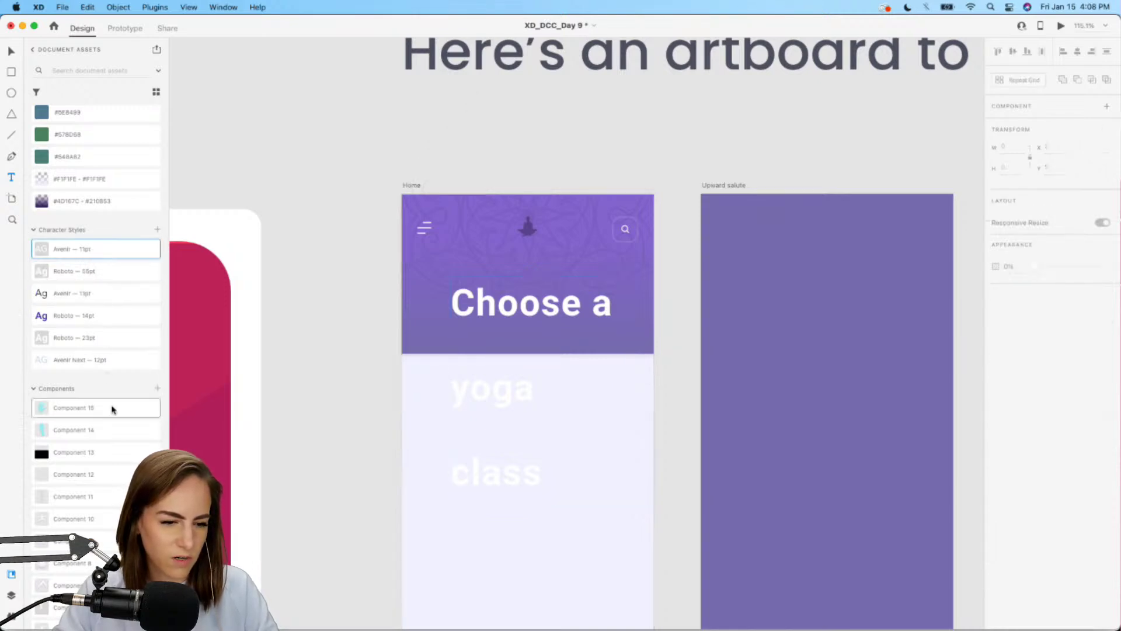
{"action": "left_click", "coordinate": [127, 338]}
- Set the font size of the "Choose a yoga class" text to 23
{"action": "left_click_drag", "start_coordinate": [565, 481], "coordinate": [199, 148]}
{"action": "left_click", "coordinate": [9, 54]}
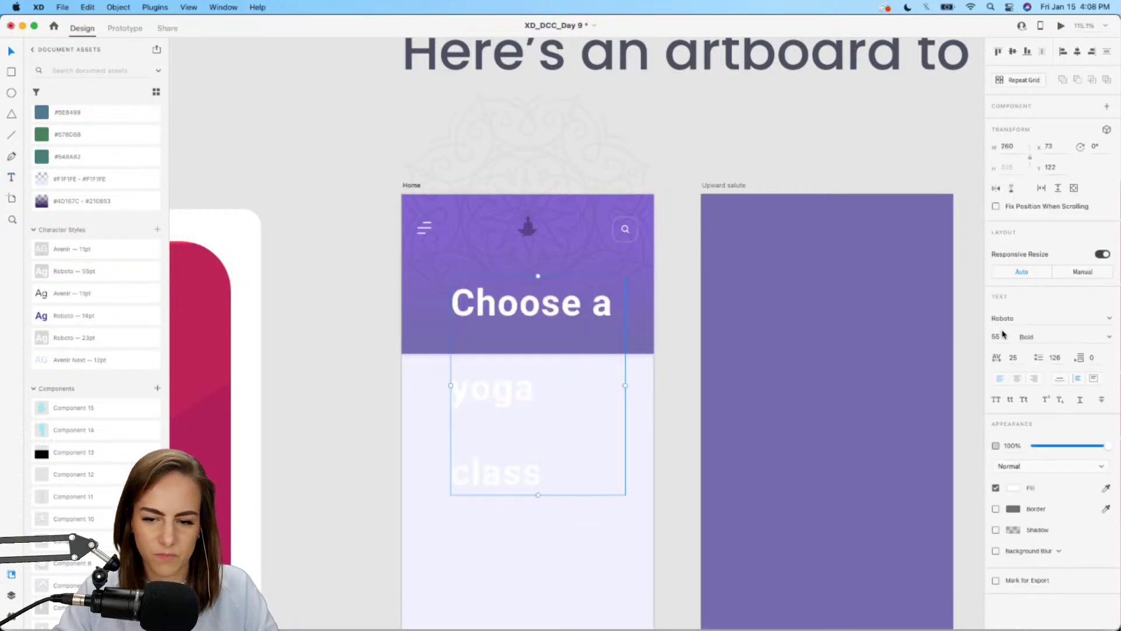
{"action": "type", "text": "23"}
{"action": "key", "text": "Return"}
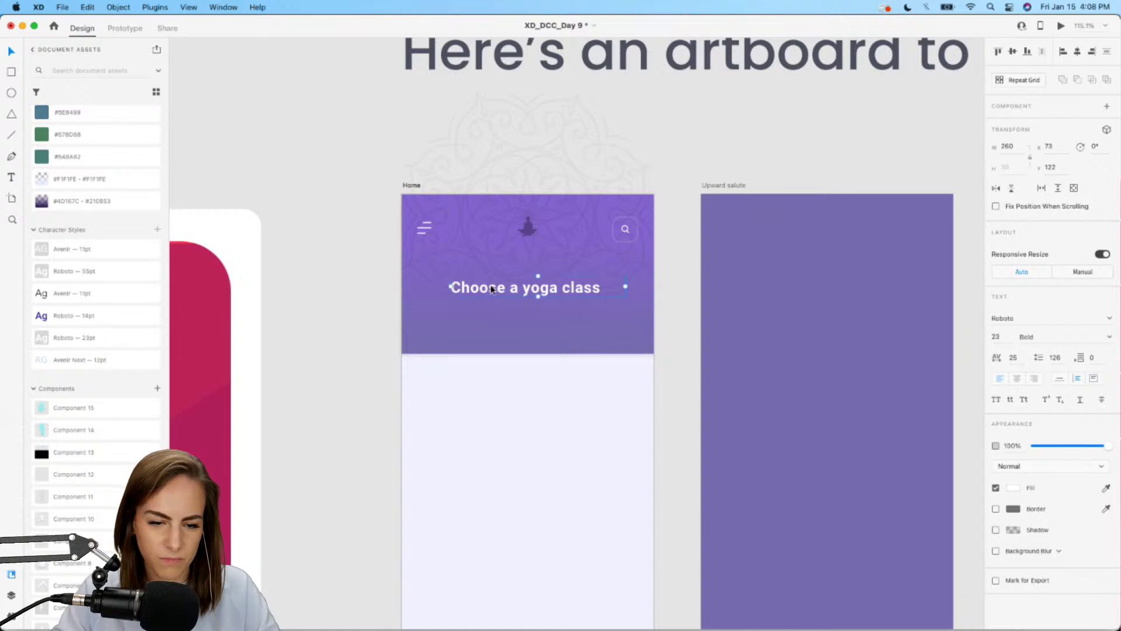
- Centre-align the "Choose a yoga class" heading and centre it horizontally in the header below the meditating figure
{"action": "left_click_drag", "start_coordinate": [492, 289], "coordinate": [490, 307]}
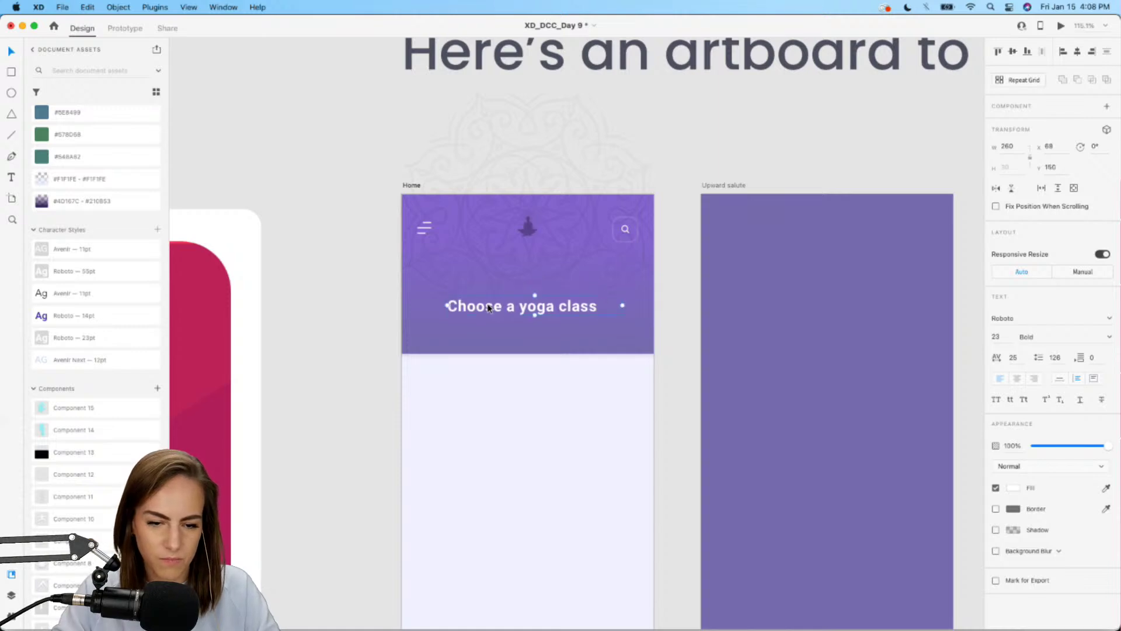
{"action": "left_click", "coordinate": [1017, 380]}
{"action": "left_click_drag", "start_coordinate": [504, 317], "coordinate": [490, 304]}
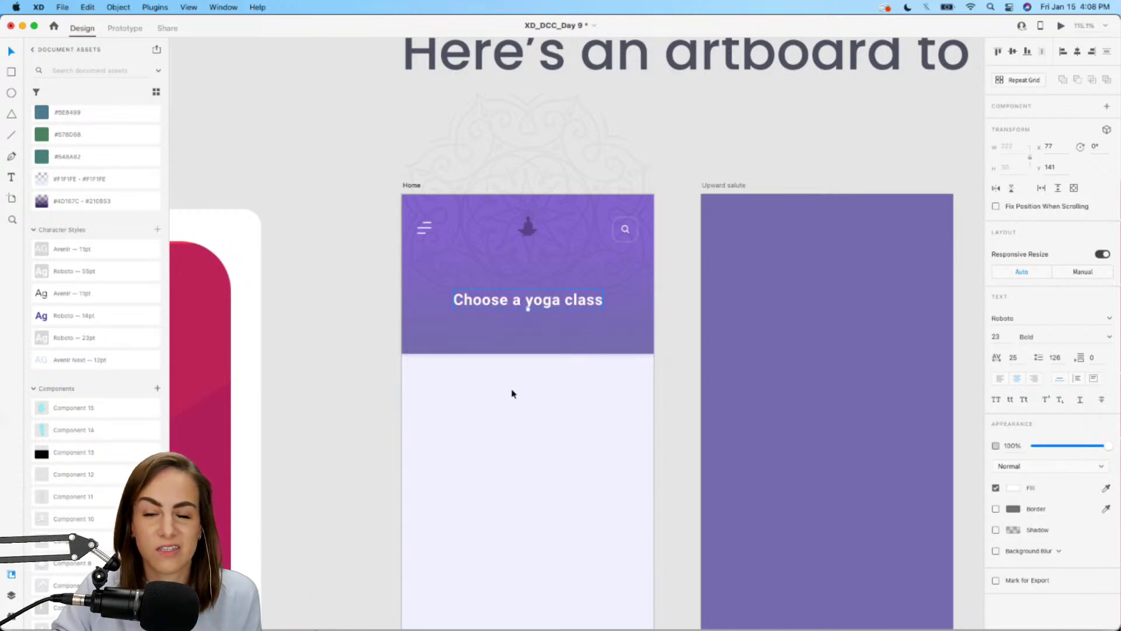
- Duplicate the heading just above itself as a "Welcome" line in the white Avenir 11pt character style
{"action": "key", "text": "super+d"}
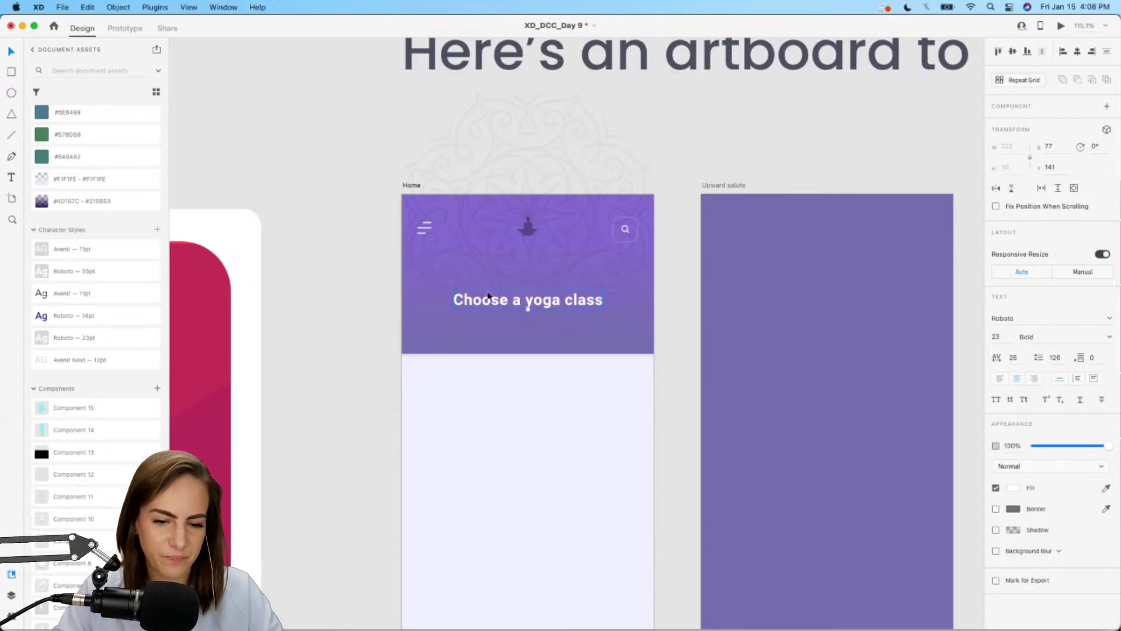
{"action": "left_click_drag", "start_coordinate": [491, 292], "coordinate": [486, 271]}
{"action": "double_click", "coordinate": [485, 271]}
{"action": "type", "text": "Welcome"}
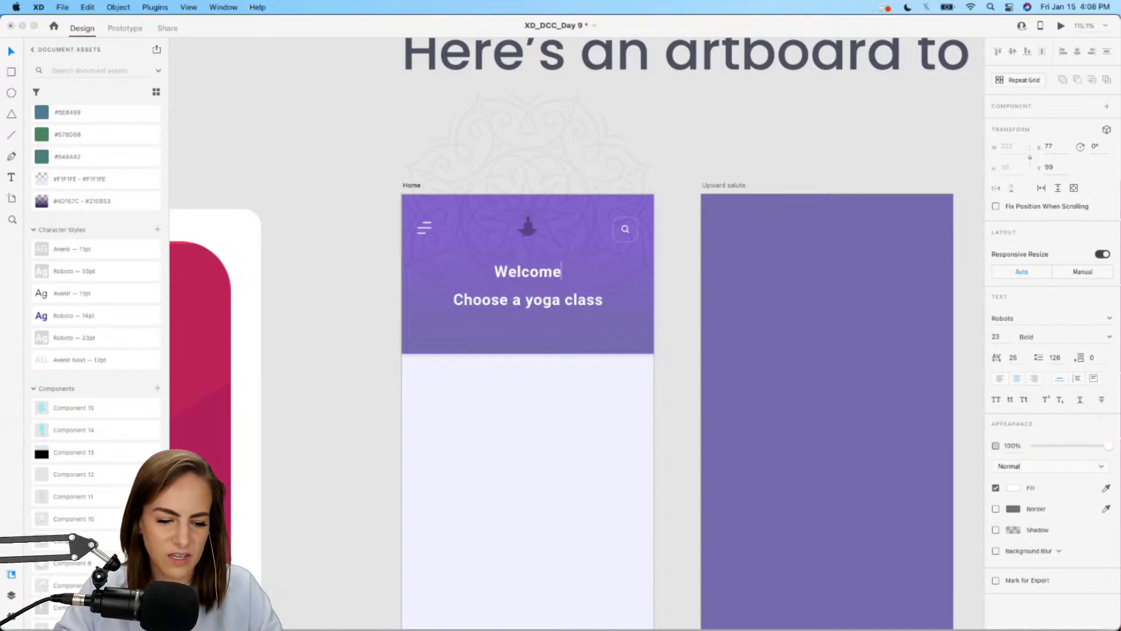
{"action": "key", "text": "Escape"}
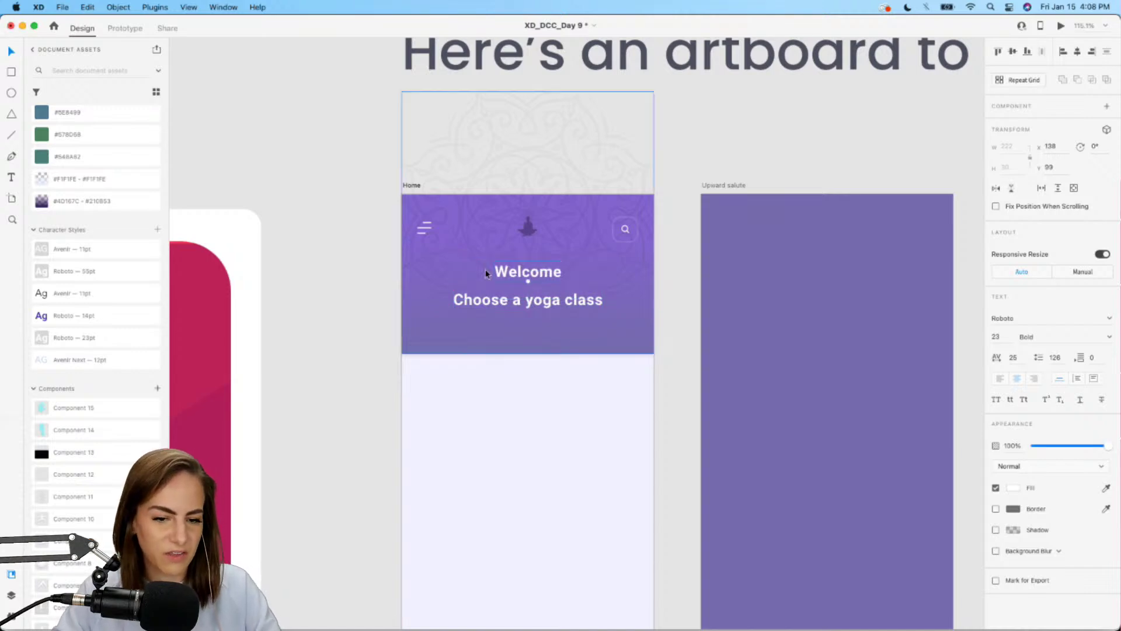
{"action": "left_click", "coordinate": [100, 250]}
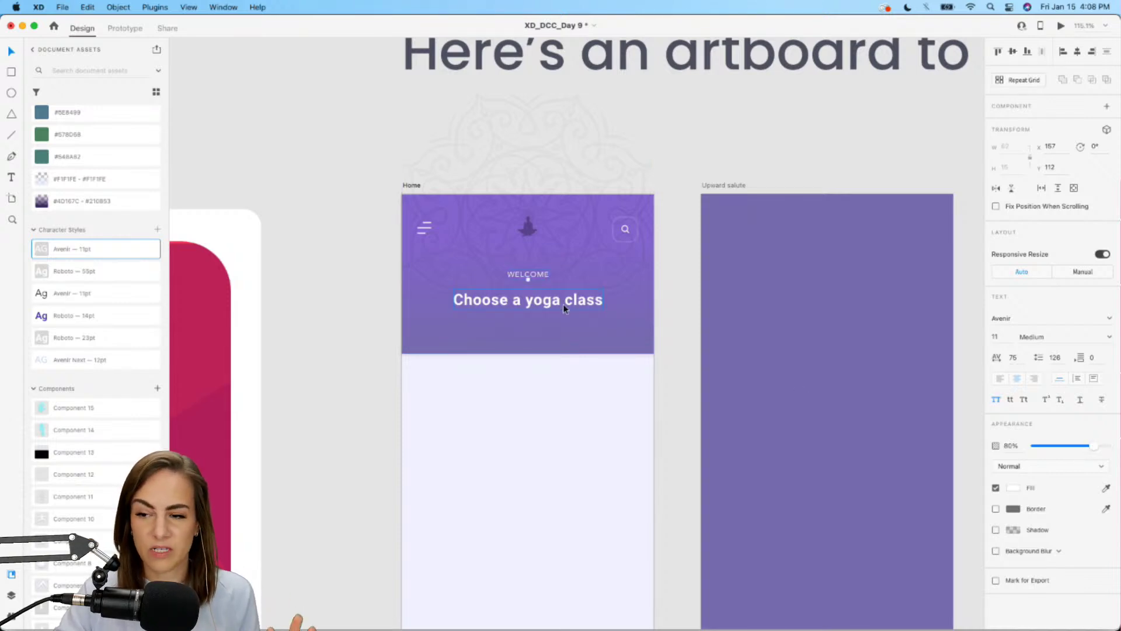
{"action": "left_click", "coordinate": [564, 493]}
- Draw a borderless white rounded rectangle about 301 by 87, overlapping the header's lower edge below the heading
{"action": "scroll", "coordinate": [566, 491], "scroll_direction": "down", "scroll_amount": 2}
{"action": "scroll", "coordinate": [565, 491], "scroll_direction": "down", "scroll_amount": 3}
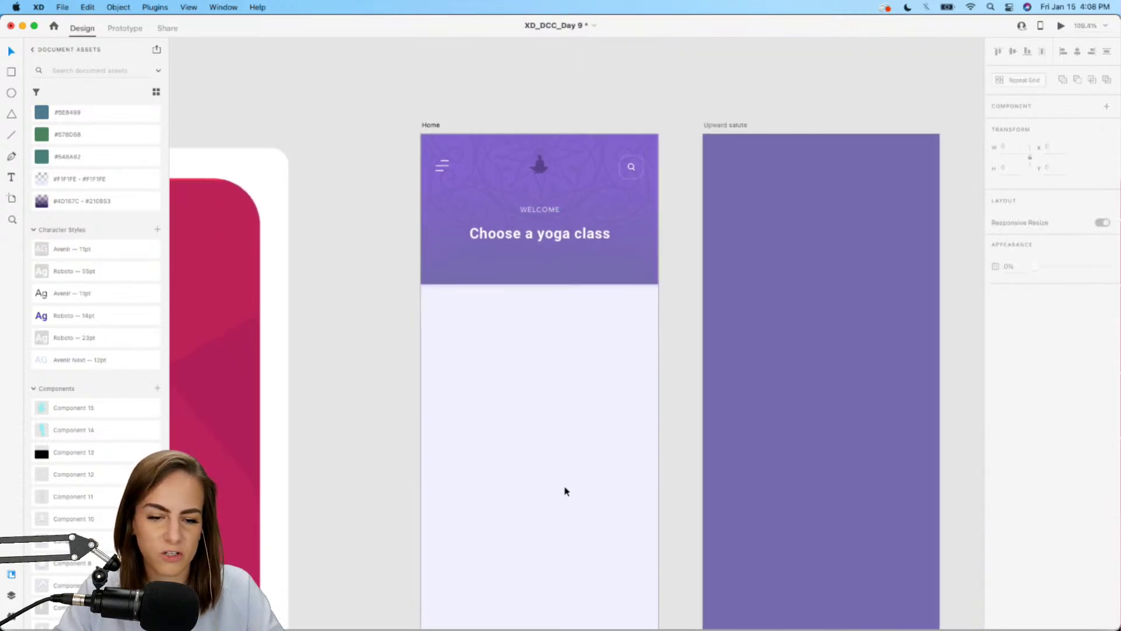
{"action": "scroll", "coordinate": [566, 491], "scroll_direction": "down", "scroll_amount": 3}
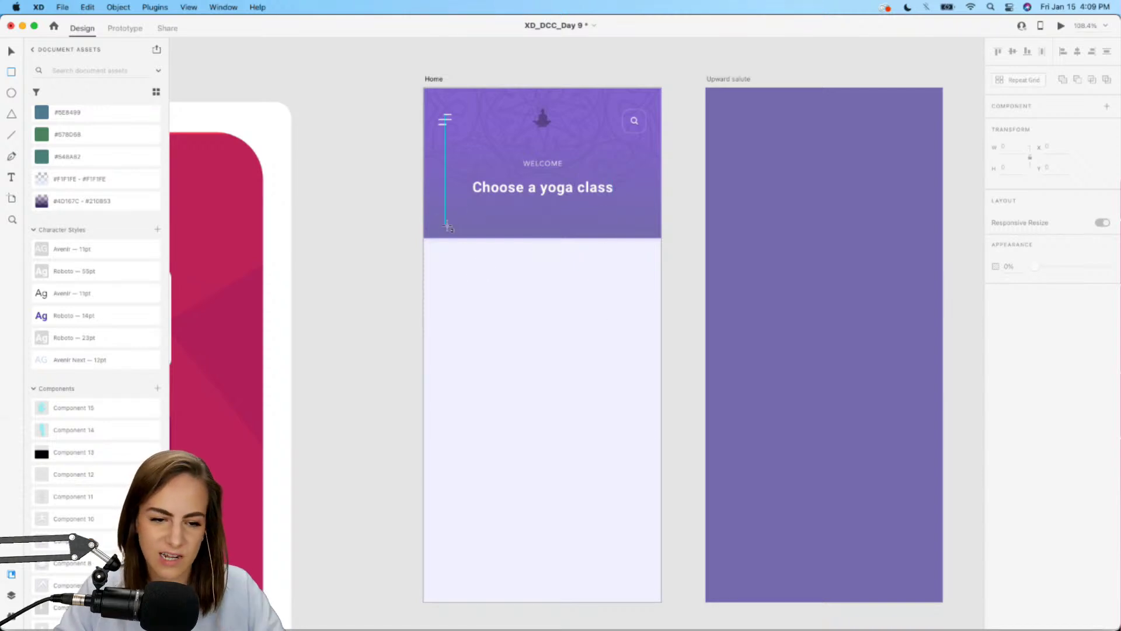
{"action": "left_click_drag", "start_coordinate": [452, 225], "coordinate": [632, 272]}
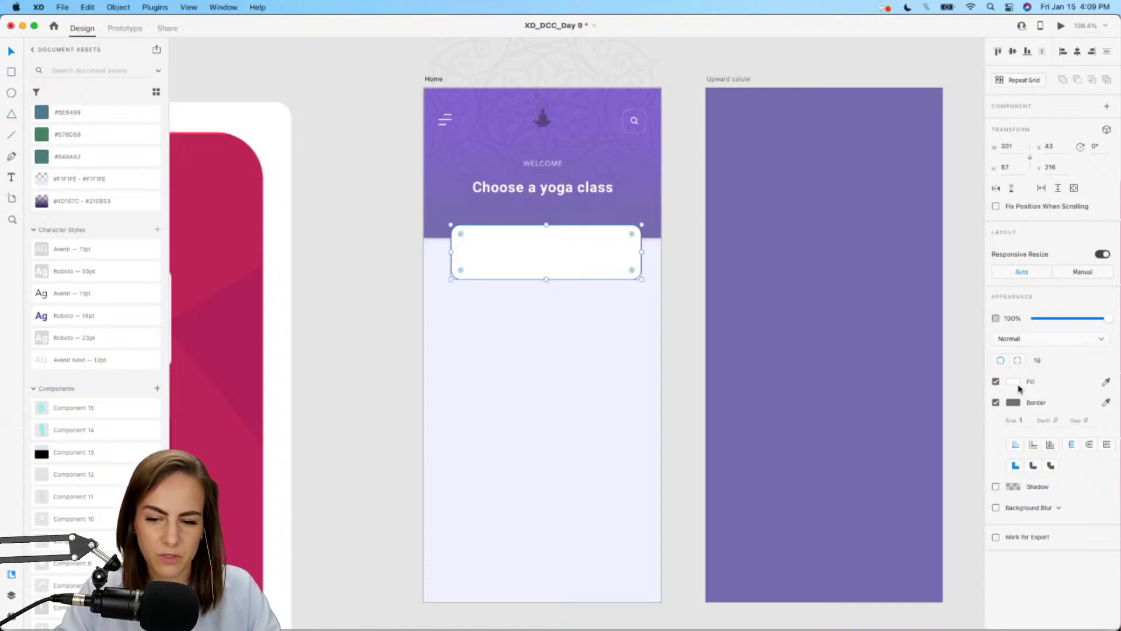
{"action": "left_click", "coordinate": [996, 402]}
- Add a drop shadow to the white card and change the shadow colour from black to a saturated purple
{"action": "scroll", "coordinate": [611, 256], "scroll_direction": "up", "scroll_amount": 5}
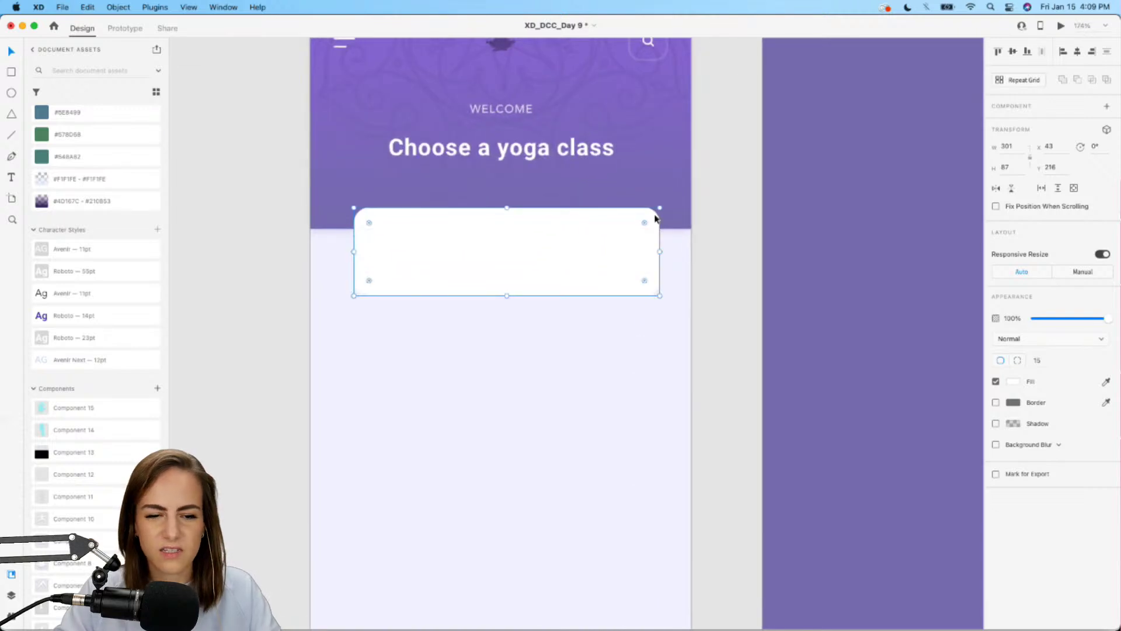
{"action": "left_click", "coordinate": [996, 424]}
{"action": "left_click", "coordinate": [1019, 425]}
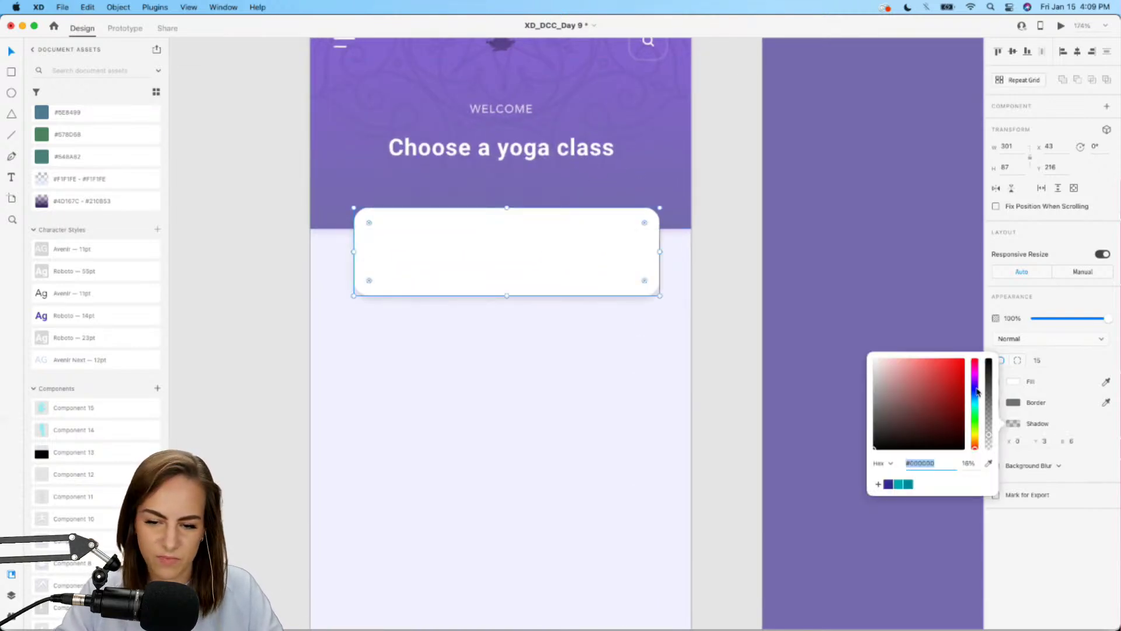
{"action": "left_click_drag", "start_coordinate": [979, 392], "coordinate": [977, 383]}
{"action": "scroll", "coordinate": [69, 266], "scroll_direction": "up", "scroll_amount": 5}
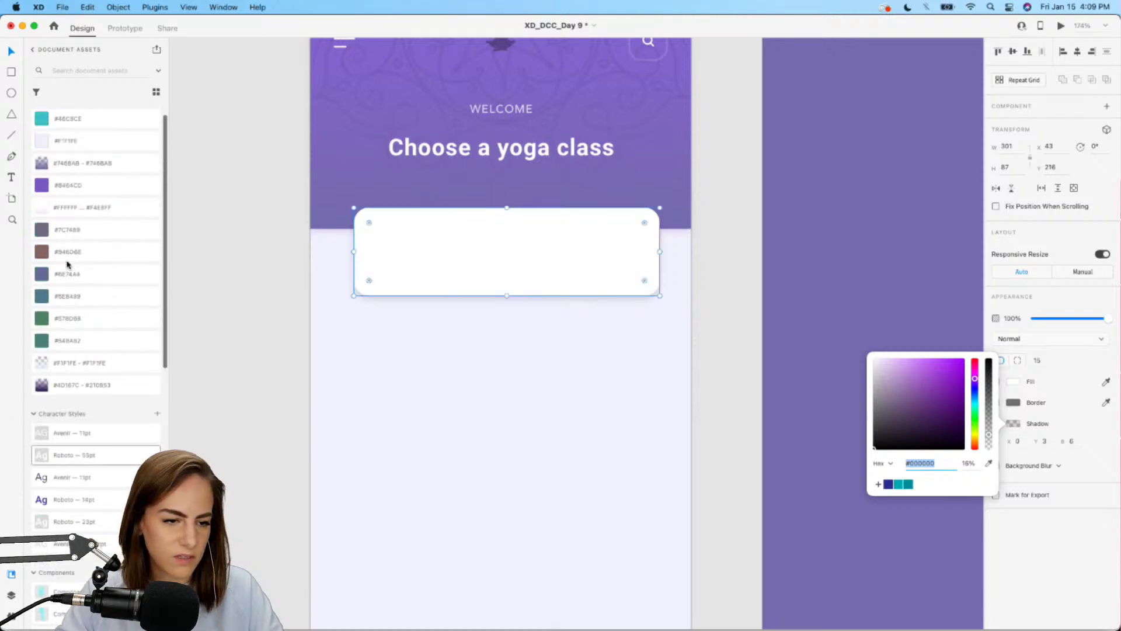
{"action": "left_click", "coordinate": [957, 384]}
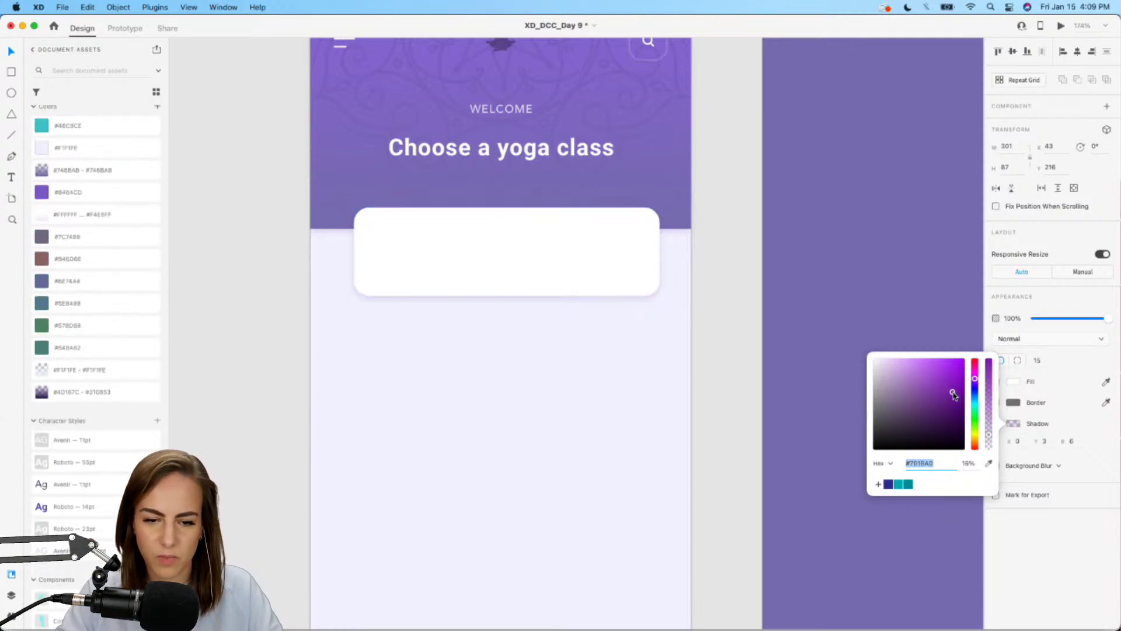
{"action": "left_click", "coordinate": [480, 274]}
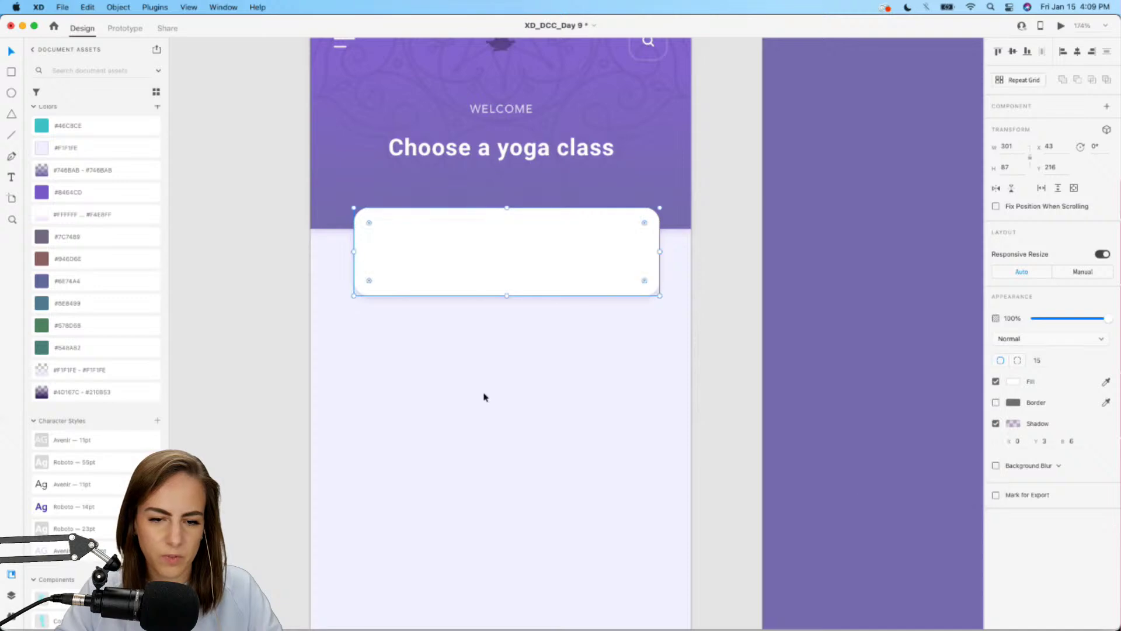
{"action": "left_click", "coordinate": [484, 396]}
- Make the white card slightly taller by extending its lower edge downward
{"action": "scroll", "coordinate": [513, 436], "scroll_direction": "down", "scroll_amount": 5}
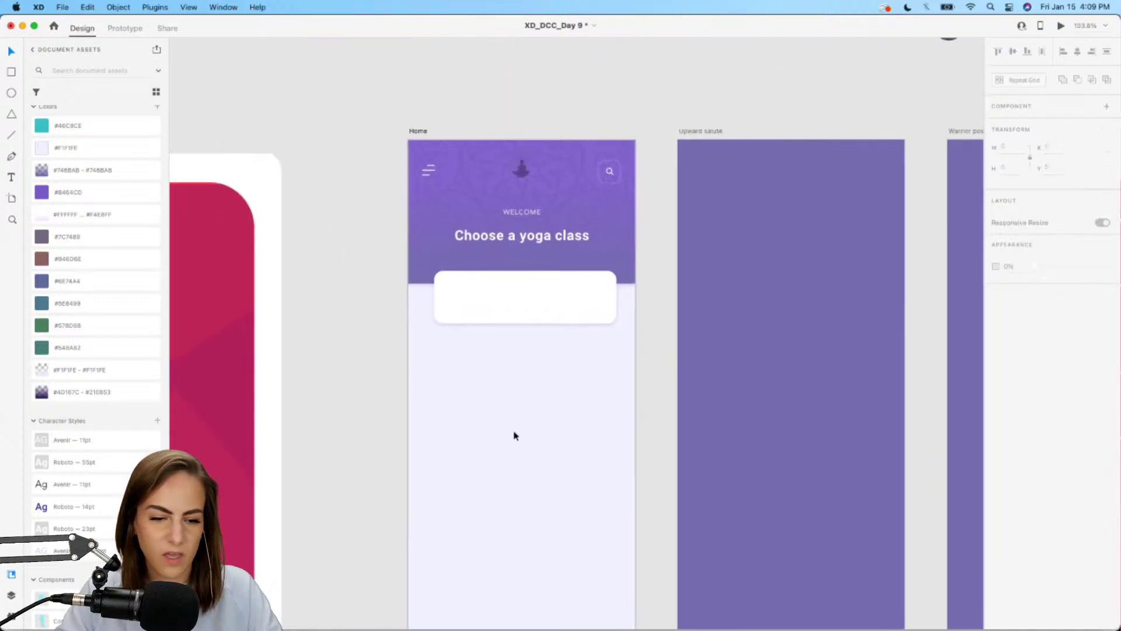
{"action": "left_click", "coordinate": [531, 303]}
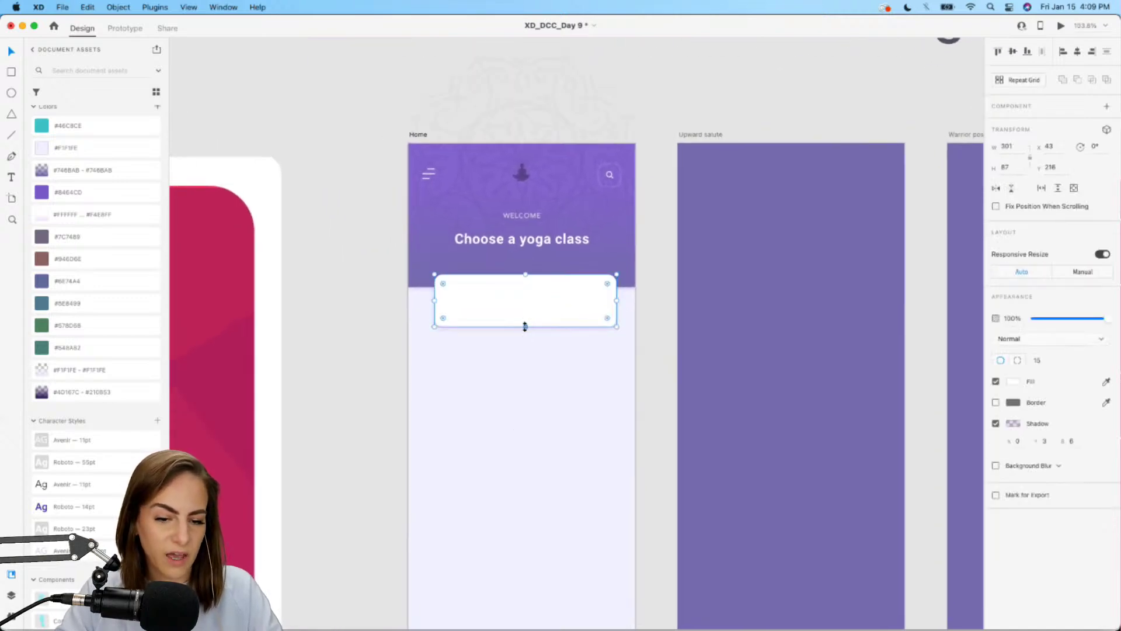
{"action": "left_click_drag", "start_coordinate": [525, 326], "coordinate": [525, 334]}
- Copy the "Choose a yoga class" heading onto the white card and set the copy's fill to dark purple #441F9A
{"action": "left_click_drag", "start_coordinate": [489, 241], "coordinate": [491, 293]}
{"action": "scroll", "coordinate": [475, 253], "scroll_direction": "up", "scroll_amount": 5}
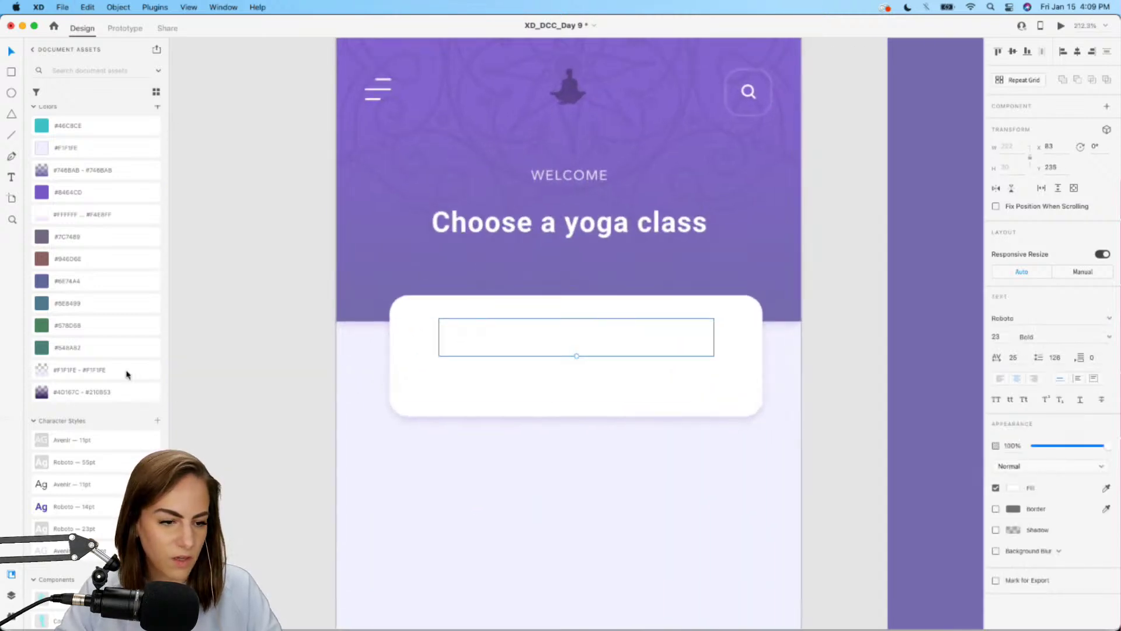
{"action": "left_click", "coordinate": [72, 239]}
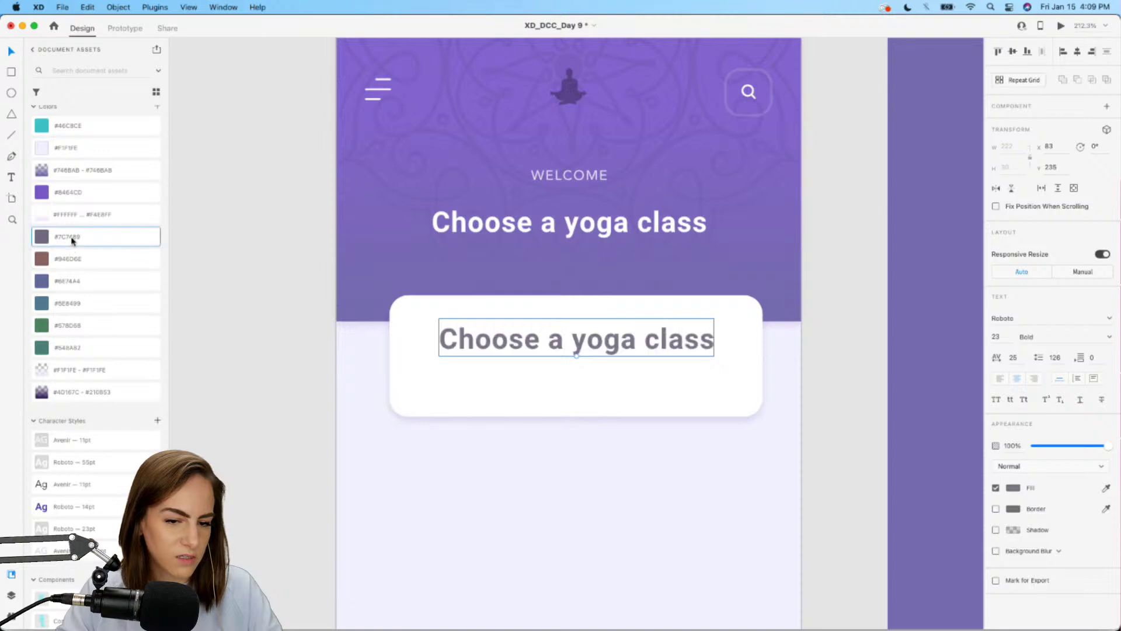
{"action": "left_click", "coordinate": [68, 192]}
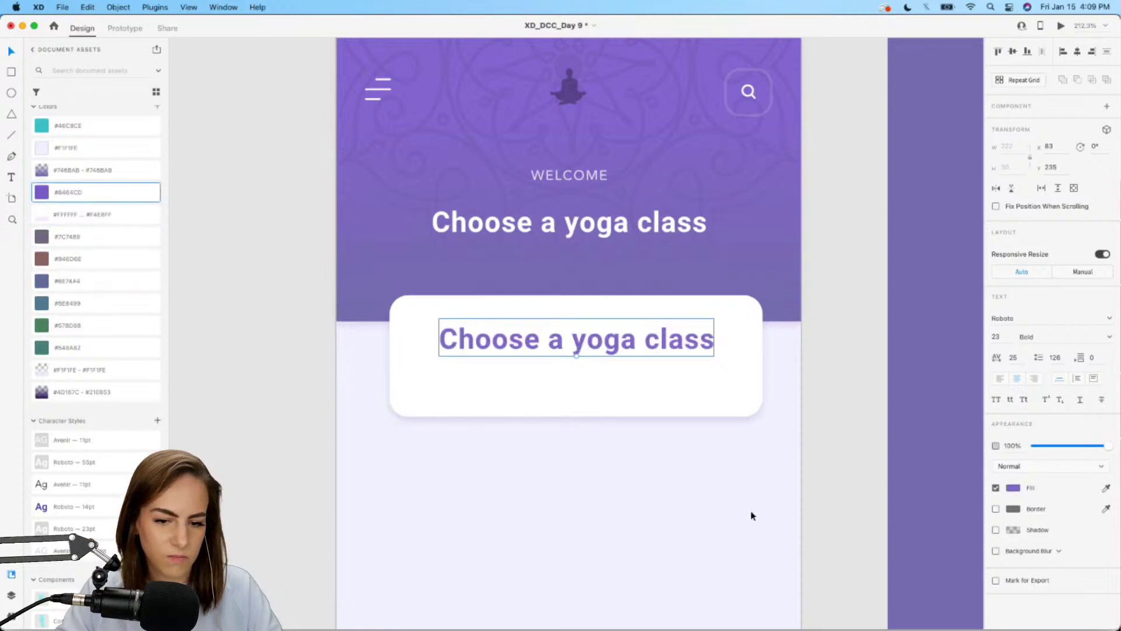
{"action": "left_click", "coordinate": [1015, 488]}
{"action": "left_click_drag", "start_coordinate": [930, 449], "coordinate": [946, 459]}
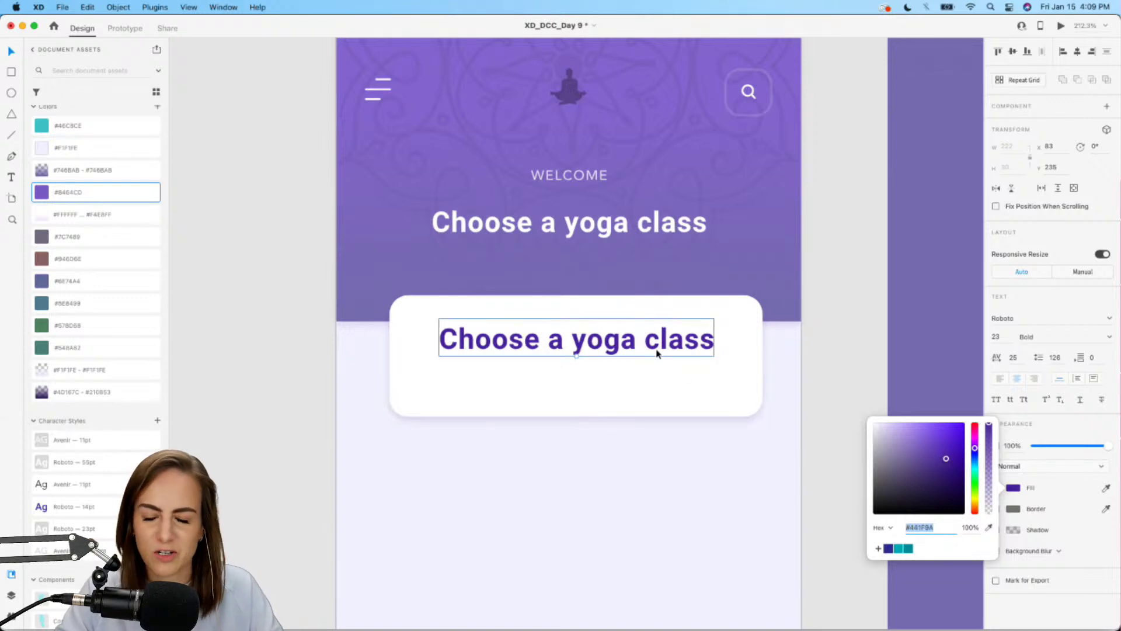
- Apply the Roboto 14pt character style to the heading copy on the white card and place it in the card's upper part
{"action": "scroll", "coordinate": [82, 458], "scroll_direction": "down", "scroll_amount": 3}
{"action": "scroll", "coordinate": [81, 458], "scroll_direction": "down", "scroll_amount": 1}
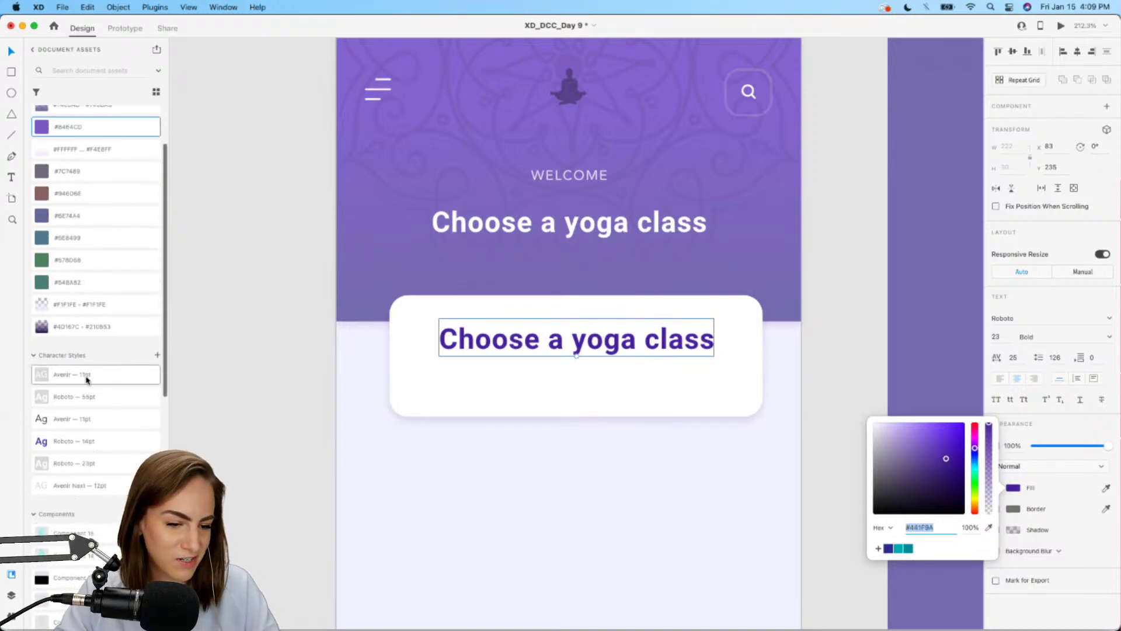
{"action": "left_click", "coordinate": [86, 376]}
{"action": "left_click", "coordinate": [85, 419]}
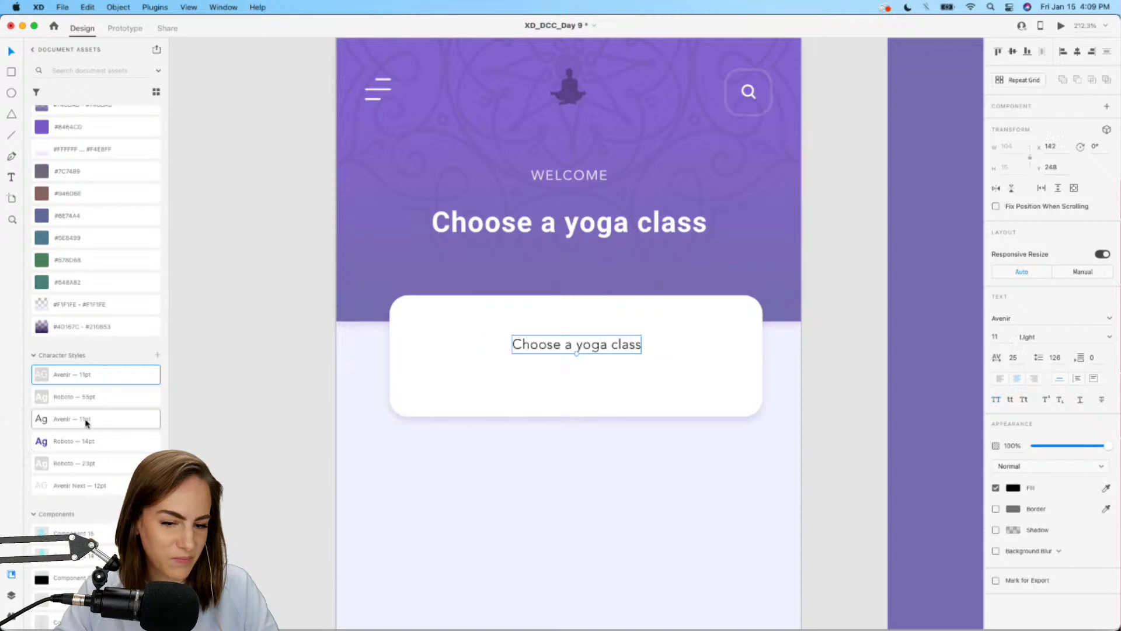
{"action": "left_click_drag", "start_coordinate": [557, 346], "coordinate": [549, 375]}
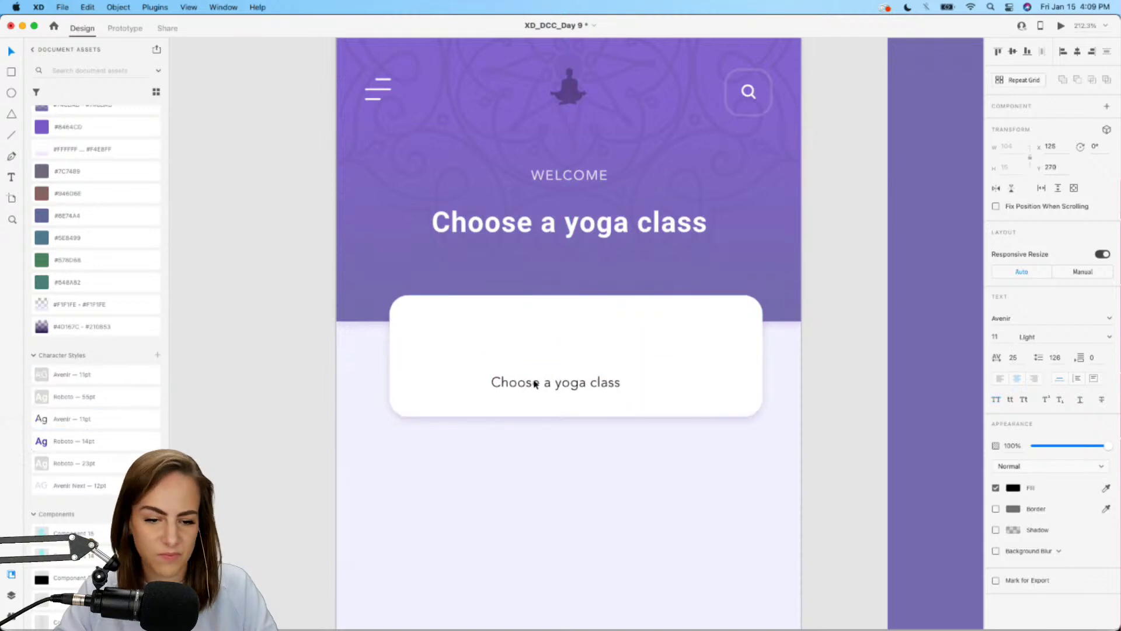
{"action": "left_click", "coordinate": [70, 441]}
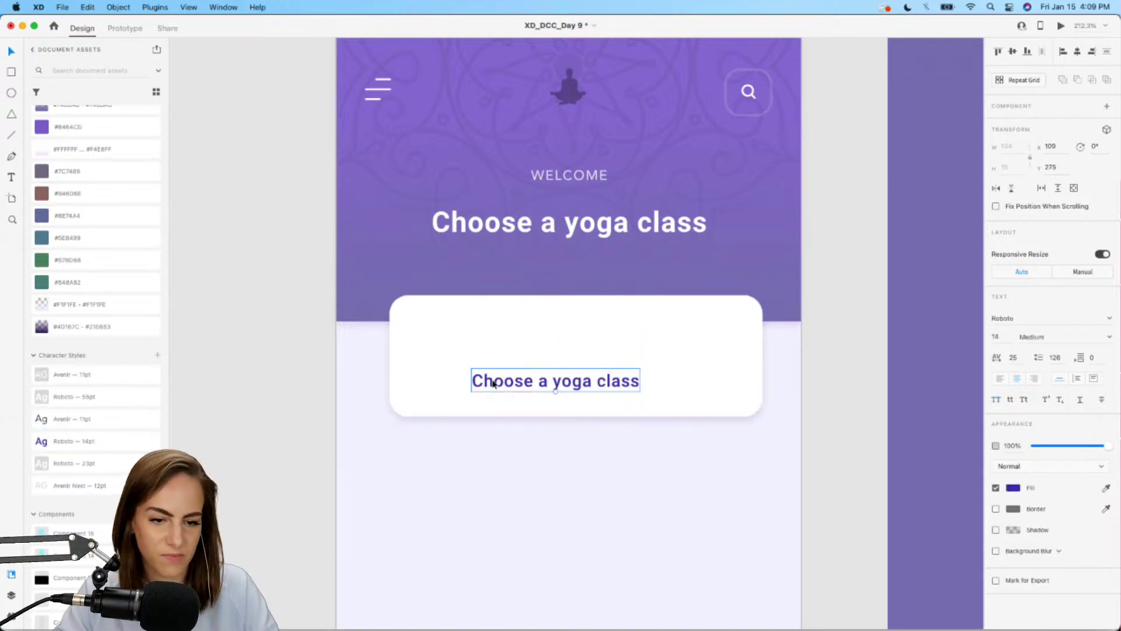
{"action": "left_click_drag", "start_coordinate": [493, 379], "coordinate": [500, 341]}
- Replace the card heading's text with "Vinyasa Yoga"
{"action": "double_click", "coordinate": [499, 340]}
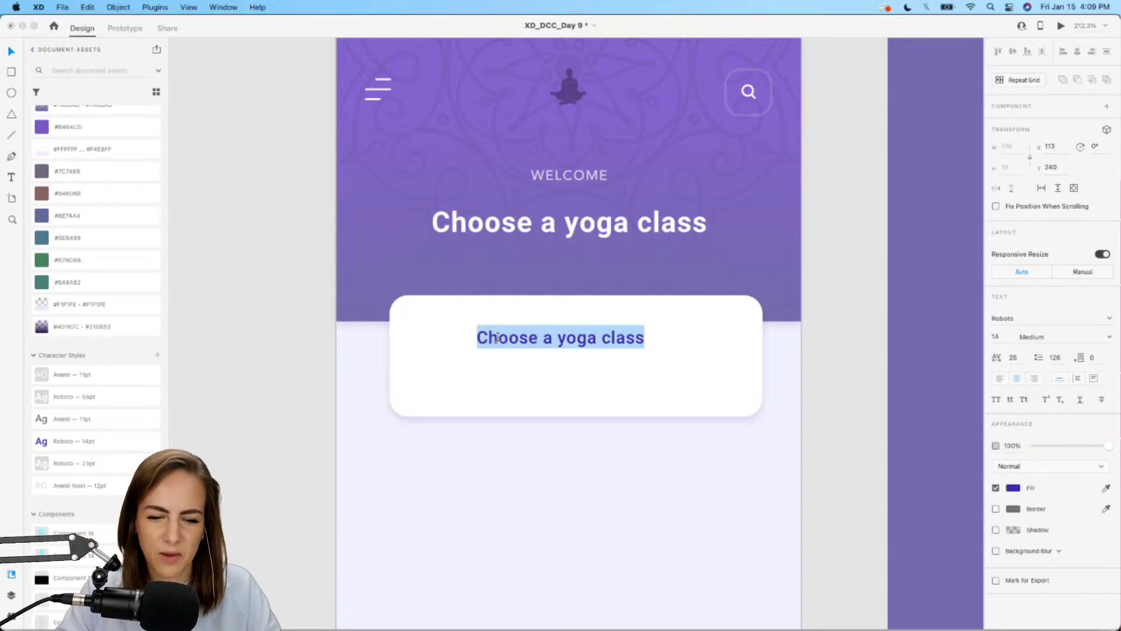
{"action": "type", "text": "V"}
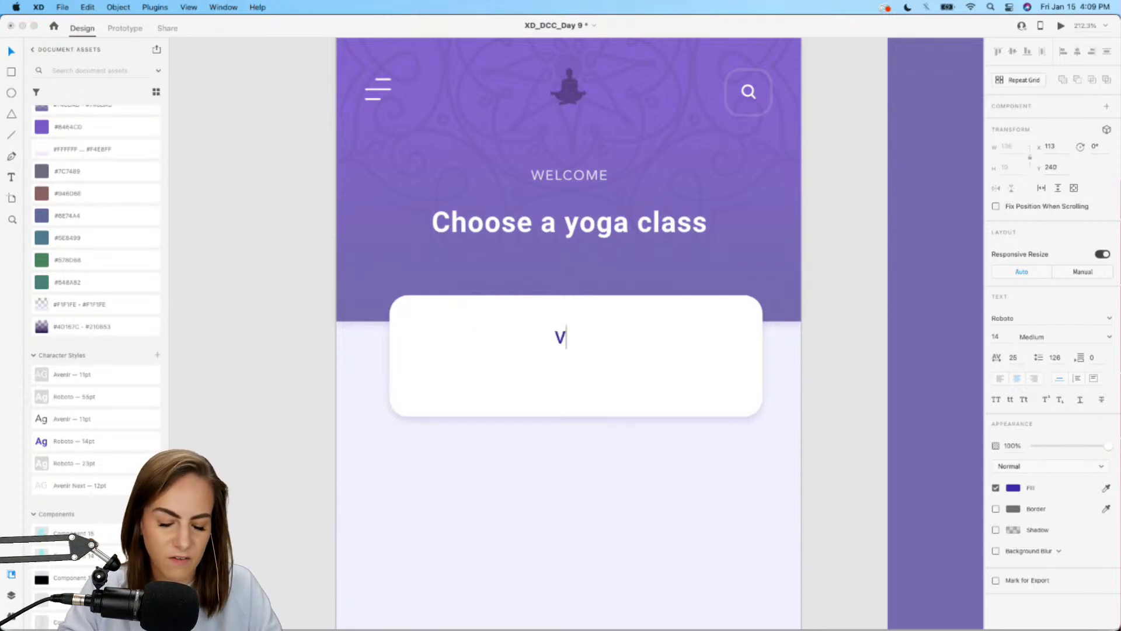
{"action": "type", "text": "inyasa Yoga"}
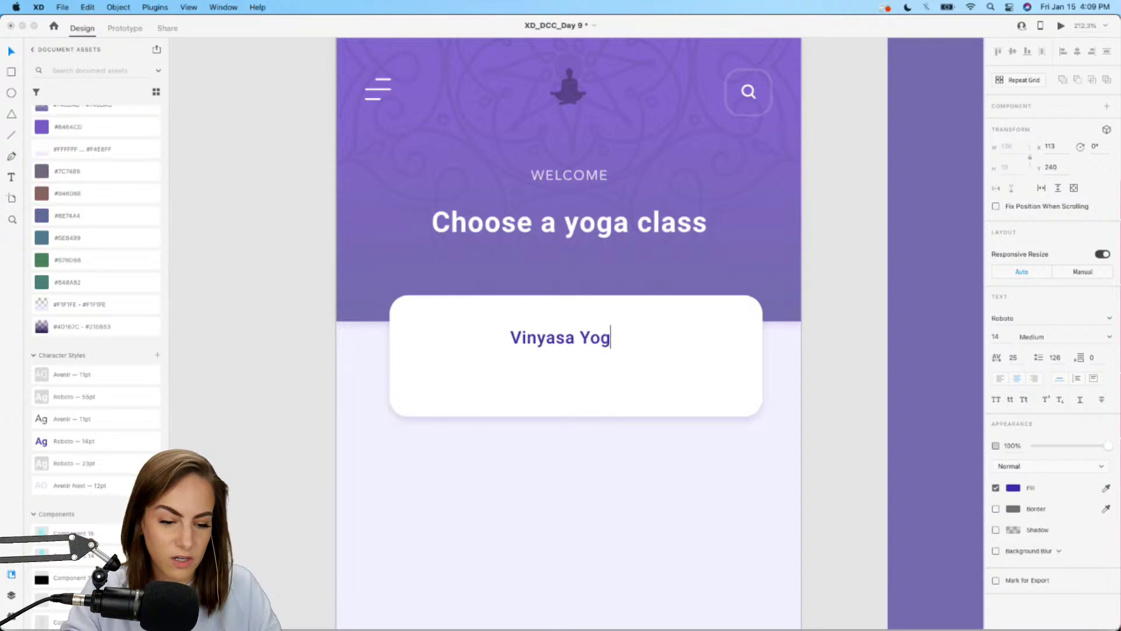
{"action": "key", "text": "Escape"}
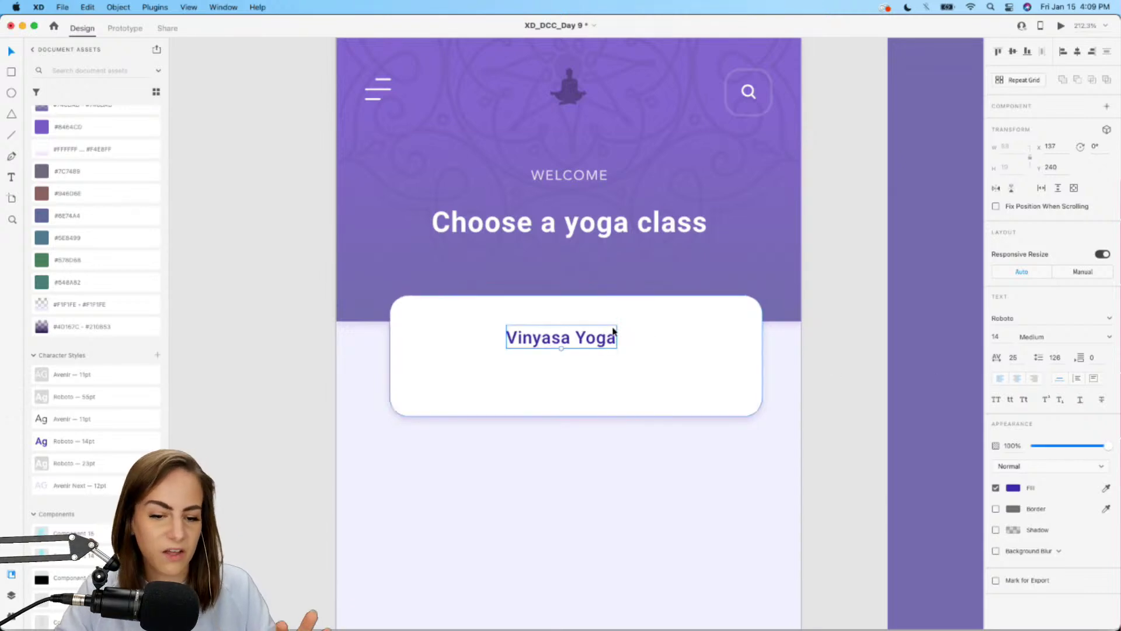
- Duplicate the "Vinyasa Yoga" title directly below it, apply the dark Avenir 11pt character style and change the copy's text to "Beginner"
{"action": "left_click_drag", "start_coordinate": [598, 337], "coordinate": [578, 368]}
{"action": "key", "text": "super+d"}
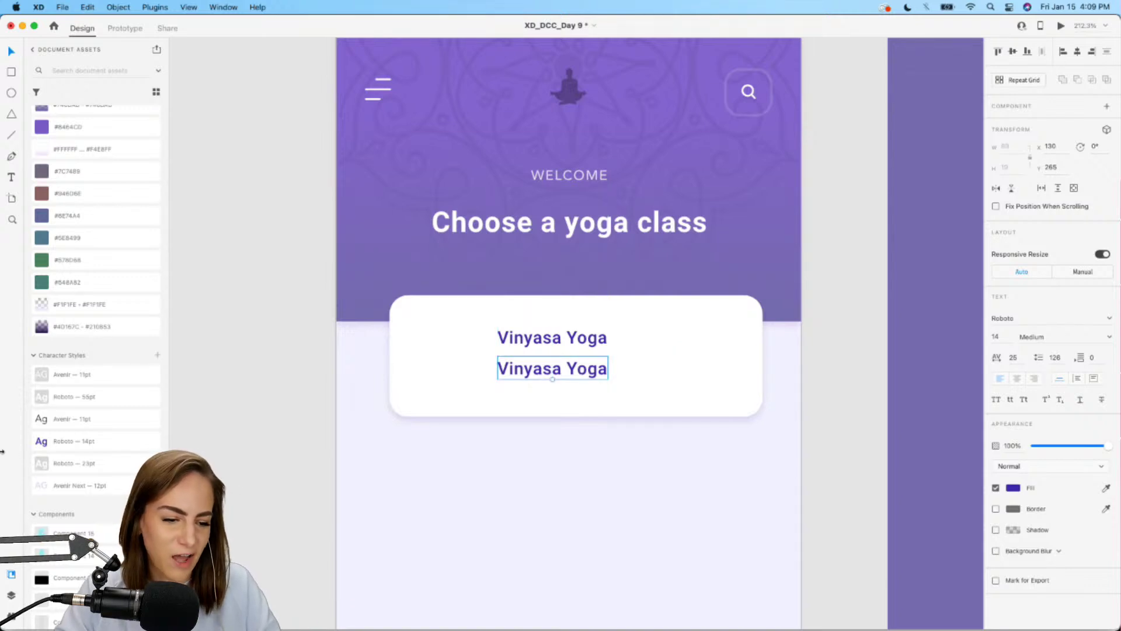
{"action": "left_click", "coordinate": [73, 426]}
{"action": "double_click", "coordinate": [521, 371]}
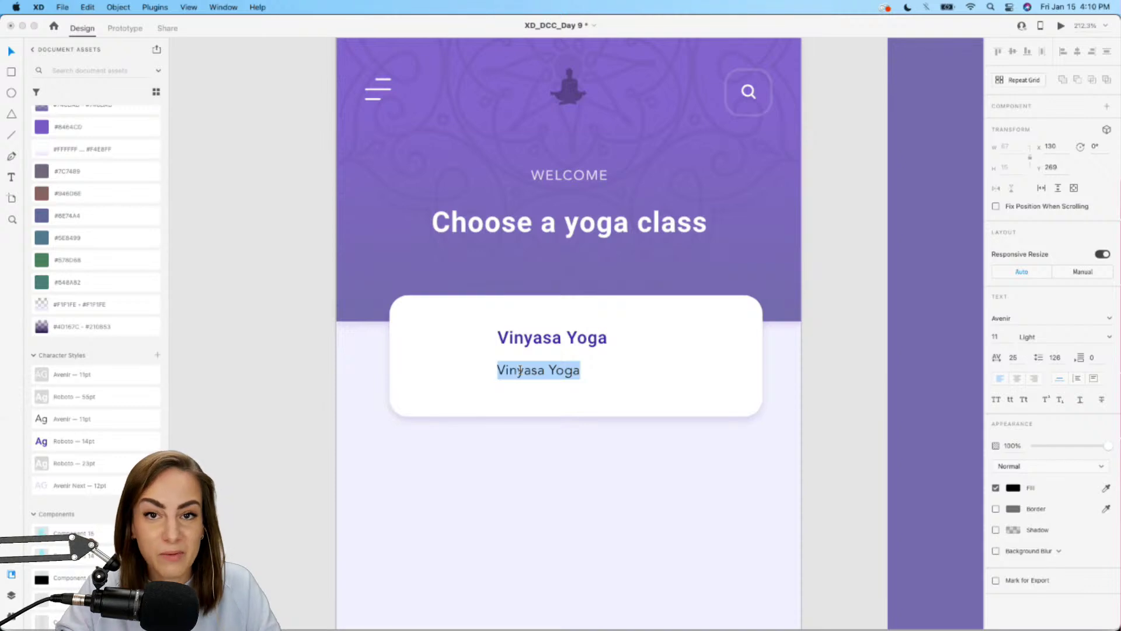
{"action": "type", "text": "Be"}
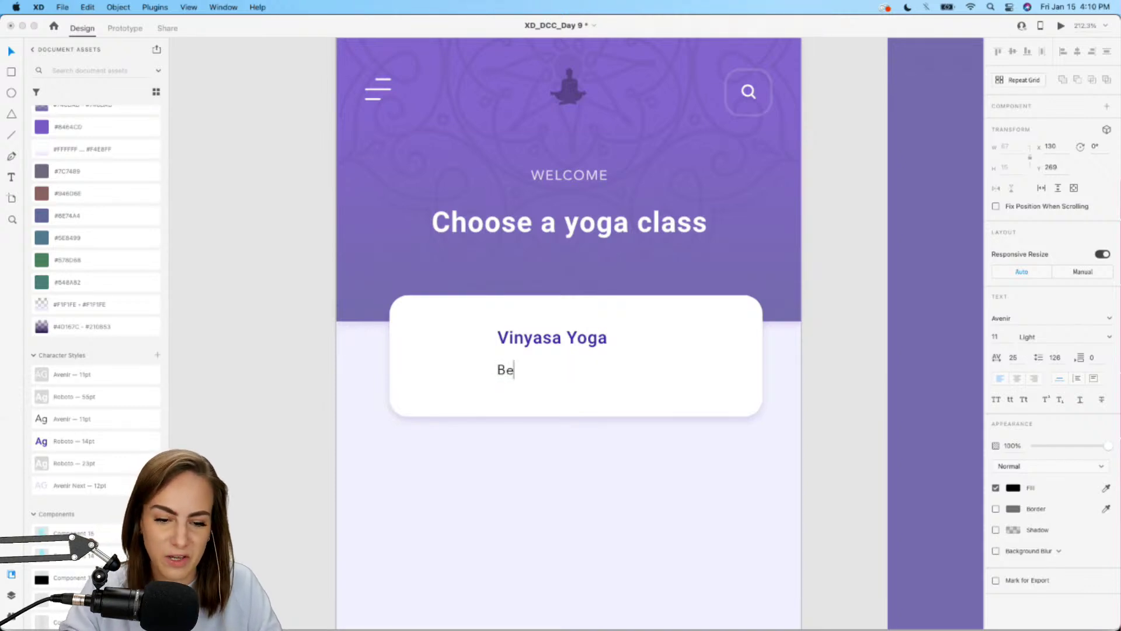
{"action": "type", "text": "ginner"}
{"action": "key", "text": "Escape"}
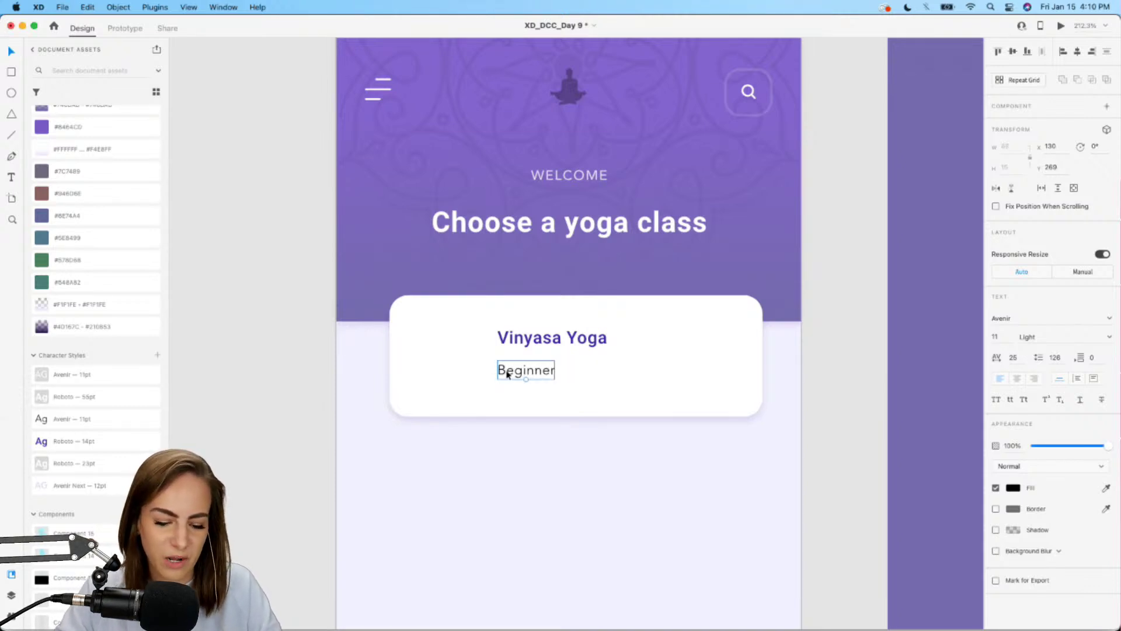
- Copy the "Beginner" label to its right on the same line and change the copy's text to "20 min"
{"action": "left_click_drag", "start_coordinate": [518, 372], "coordinate": [612, 370]}
{"action": "double_click", "coordinate": [612, 371]}
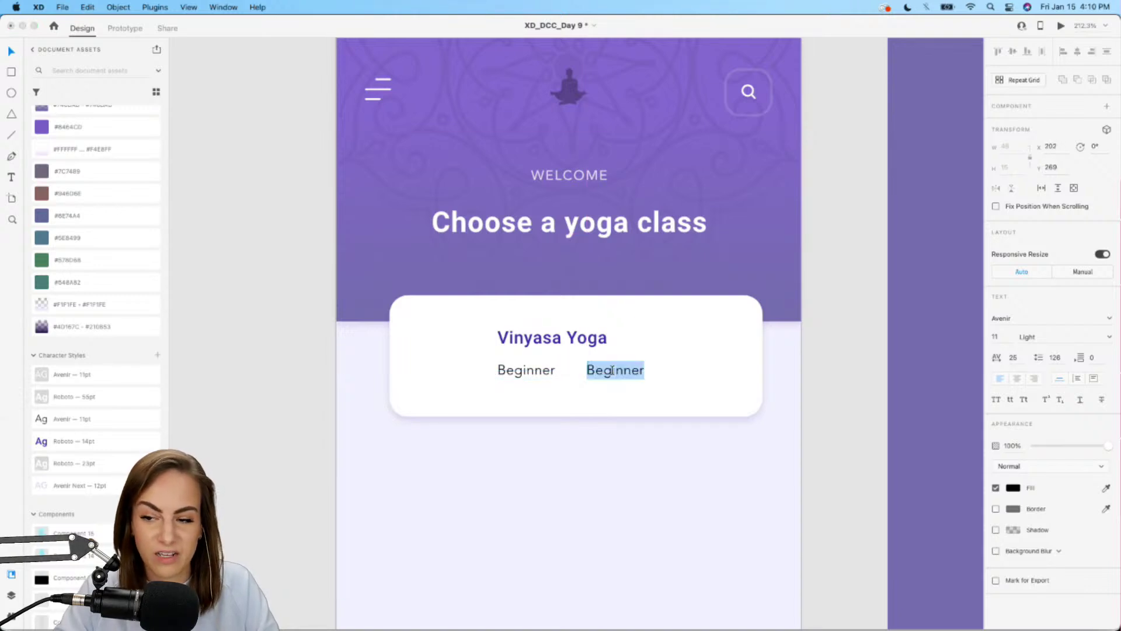
{"action": "type", "text": "20 min"}
{"action": "key", "text": "Escape"}
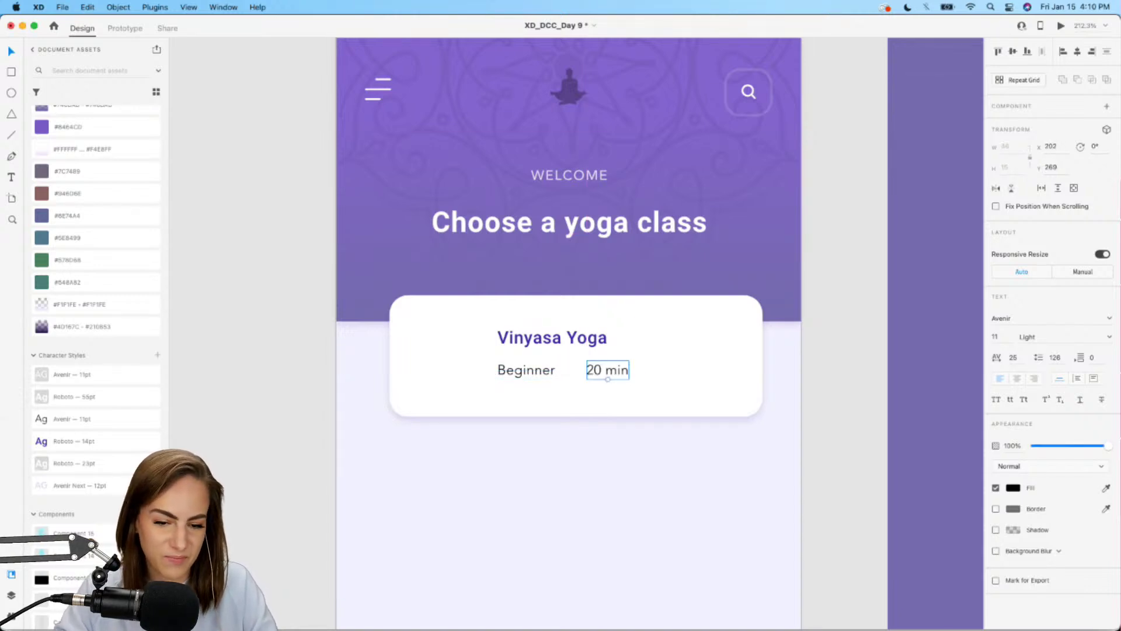
- Change the class level label under "Vinyasa Yoga" to "Expert"
{"action": "left_click", "coordinate": [537, 372], "text": "shift"}
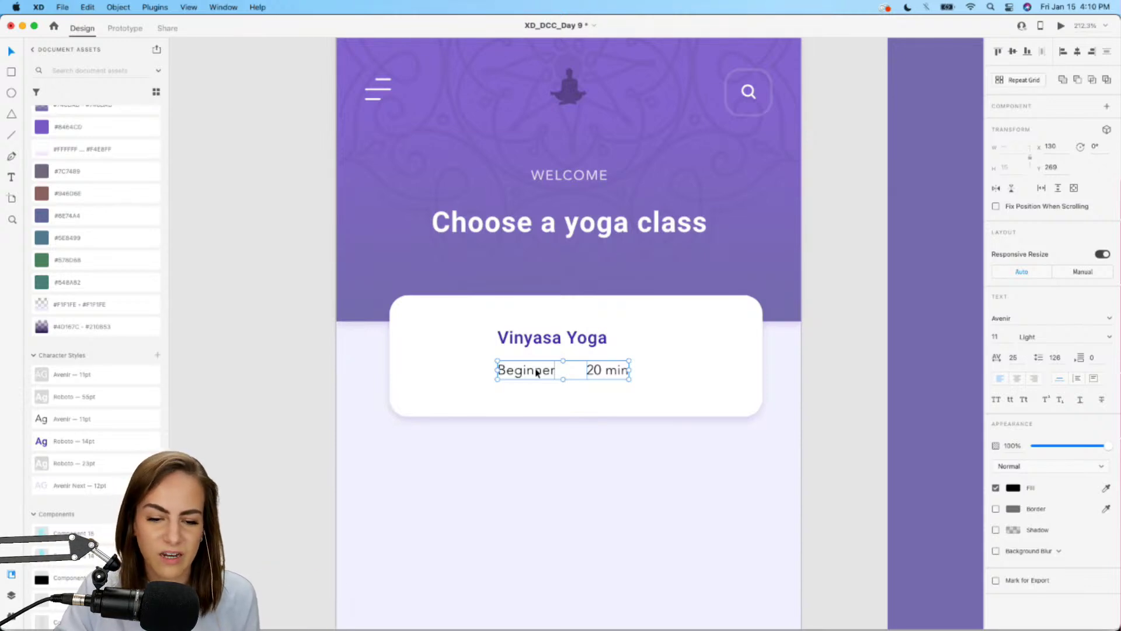
{"action": "double_click", "coordinate": [538, 371]}
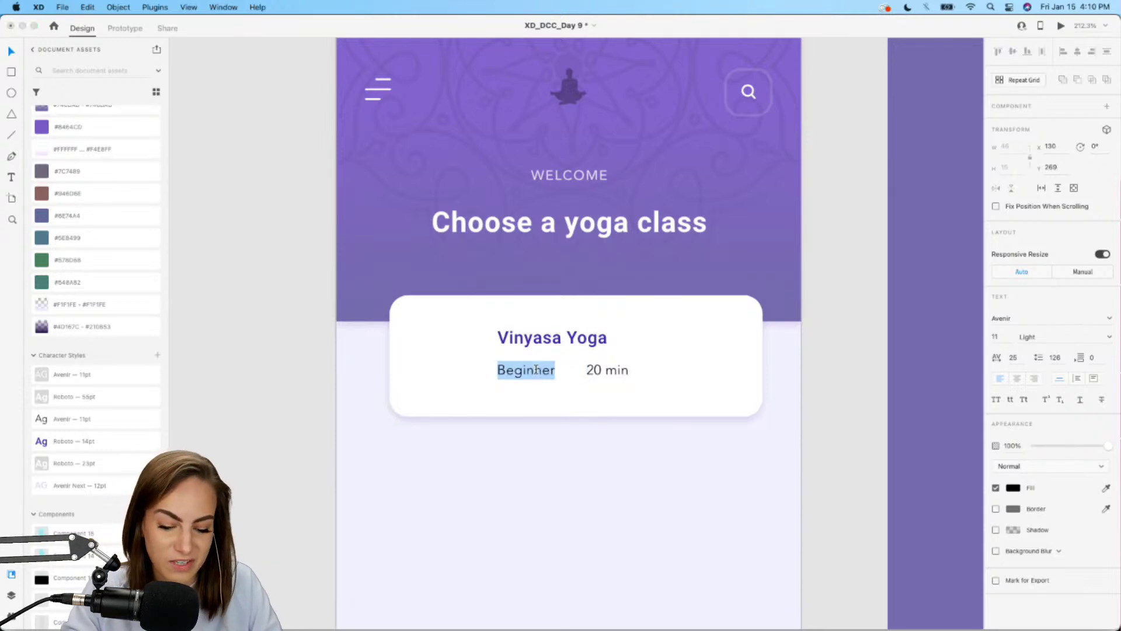
{"action": "type", "text": "Expeert"}
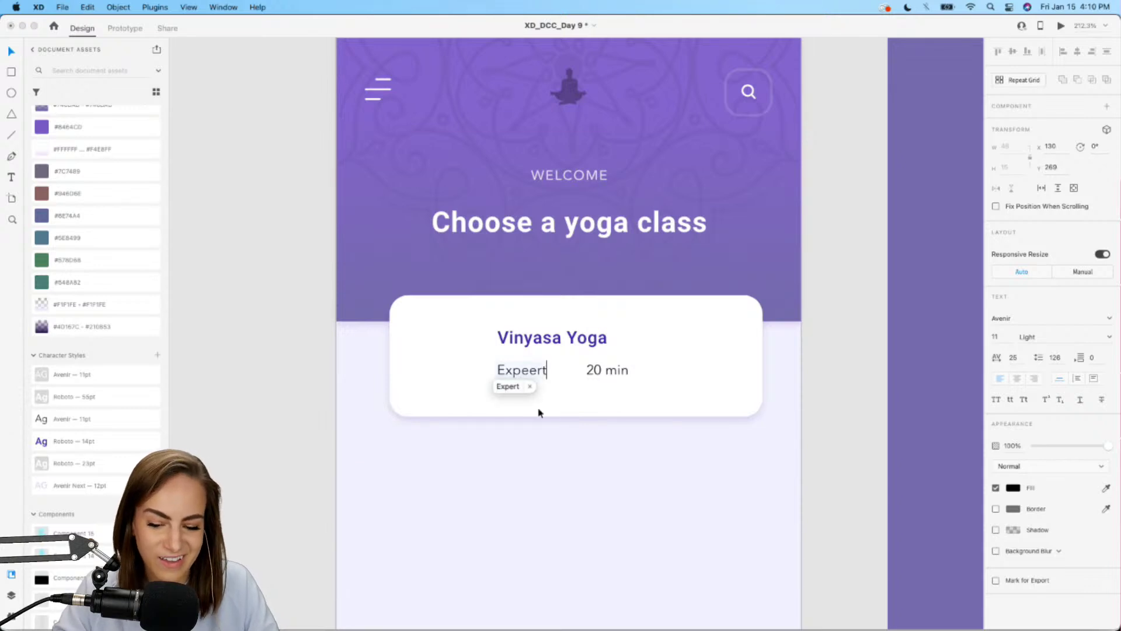
{"action": "key", "text": "BackSpace"}
{"action": "key", "text": "BackSpace"}
{"action": "key", "text": "BackSpace"}
{"action": "key", "text": "Escape"}
- Move the duration label closer to "Expert" and change it to "45 min"
{"action": "left_click", "coordinate": [621, 366]}
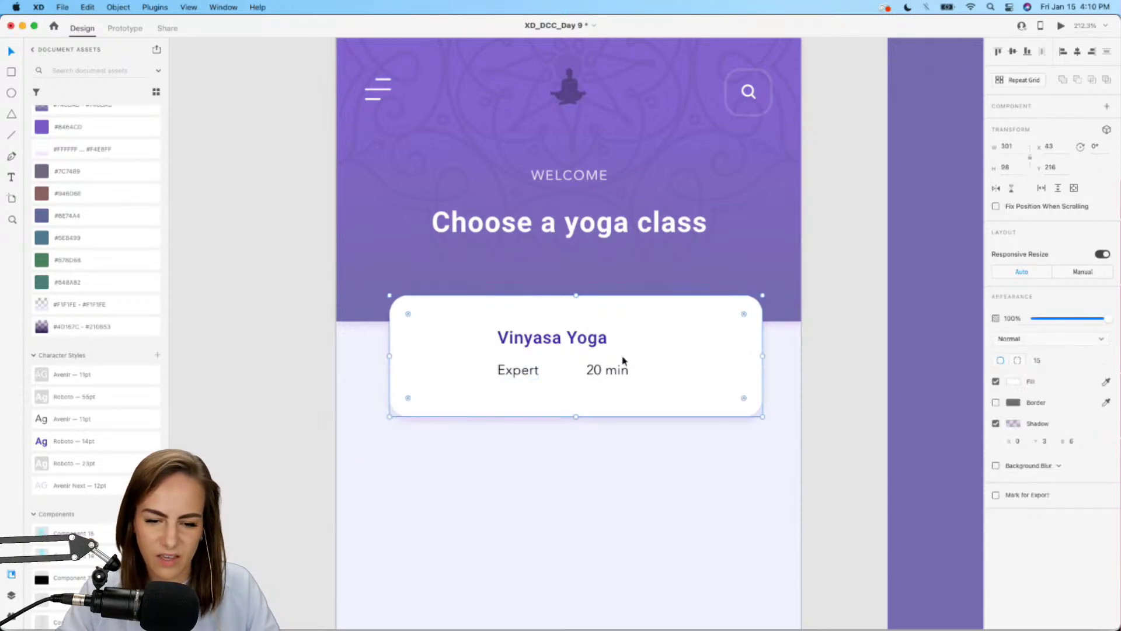
{"action": "double_click", "coordinate": [621, 370]}
{"action": "left_click_drag", "start_coordinate": [621, 371], "coordinate": [610, 372]}
{"action": "double_click", "coordinate": [602, 373]}
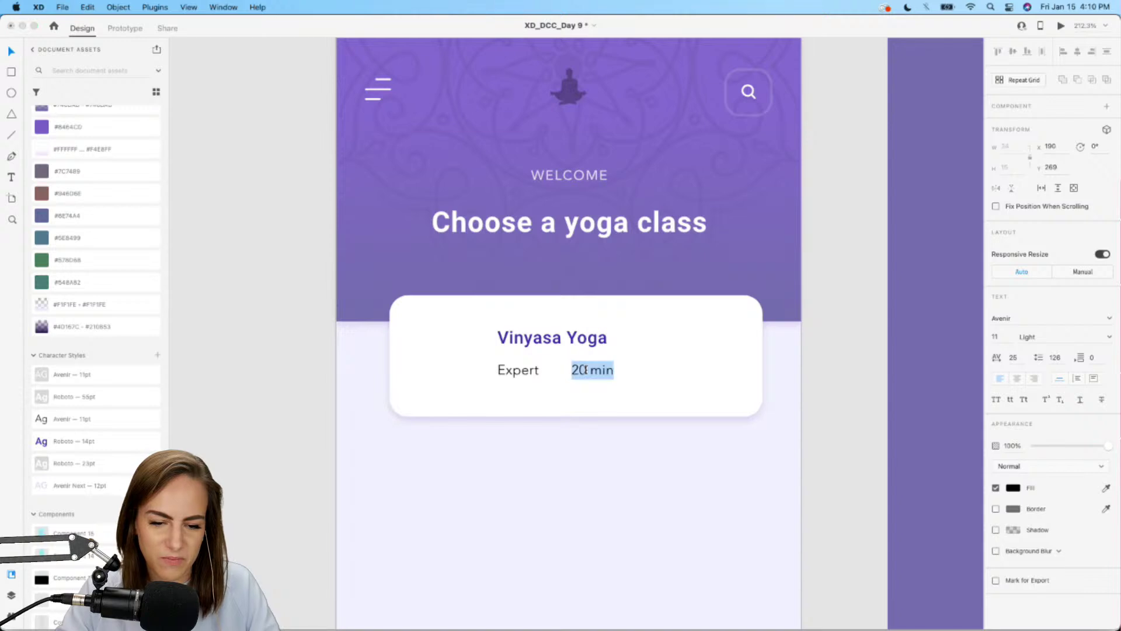
{"action": "left_click", "coordinate": [587, 370]}
{"action": "key", "text": "BackSpace"}
{"action": "key", "text": "BackSpace"}
{"action": "type", "text": "45"}
{"action": "key", "text": "Escape"}
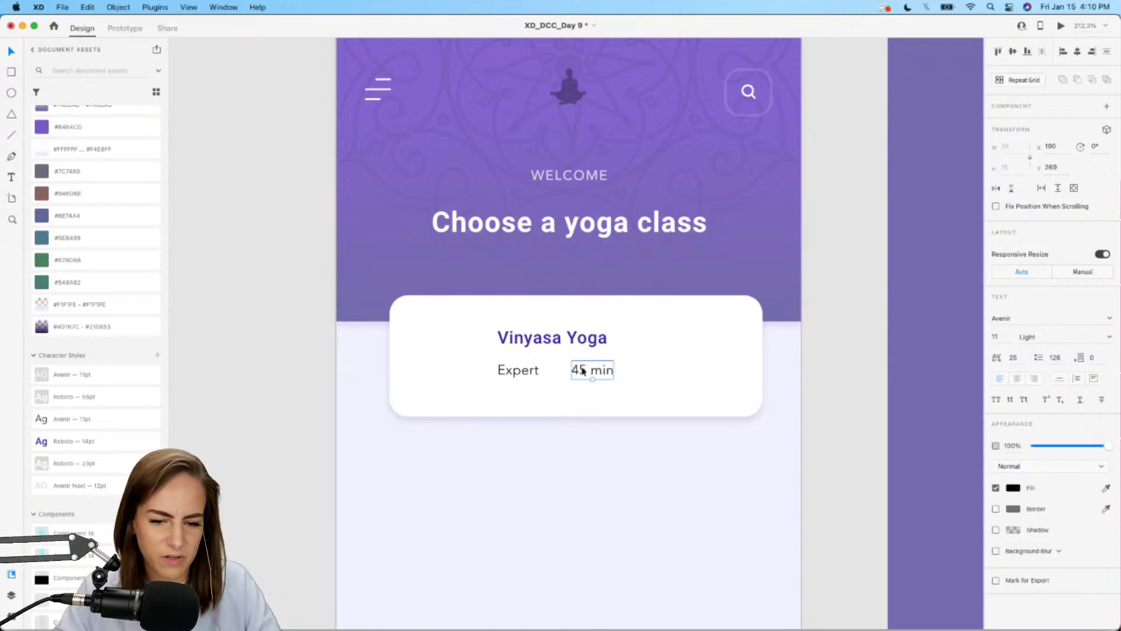
- Lower the opacity of the "Expert" and "45 min" labels to 62% and shorten the white card to a height of 93
{"action": "left_click", "coordinate": [526, 370], "text": "shift"}
{"action": "left_click_drag", "start_coordinate": [1094, 447], "coordinate": [1079, 448]}
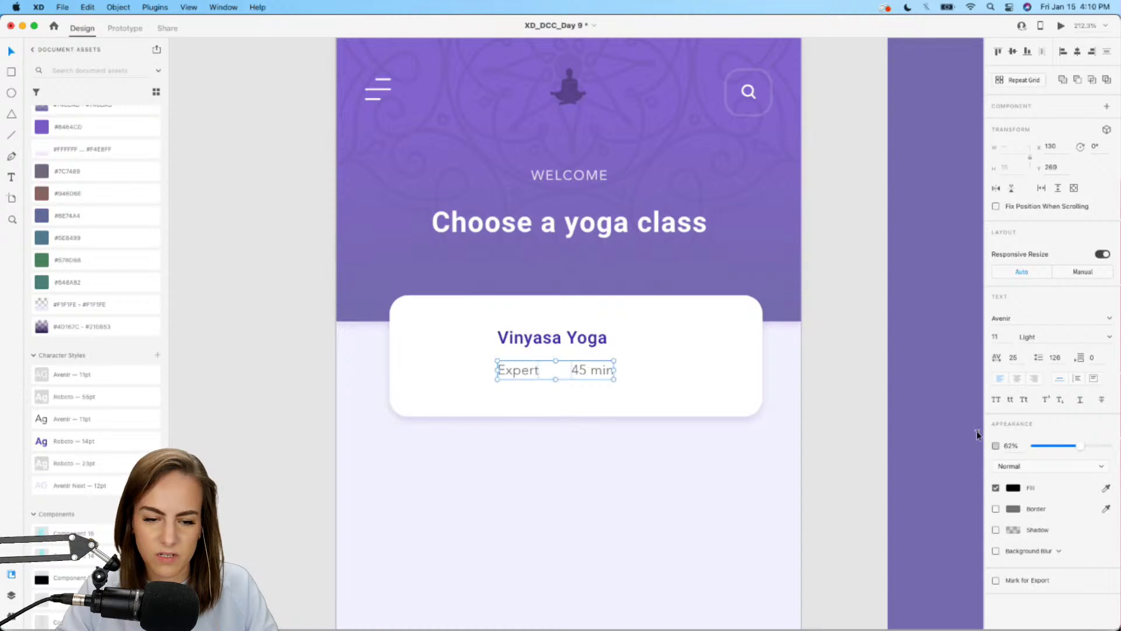
{"action": "left_click", "coordinate": [592, 407]}
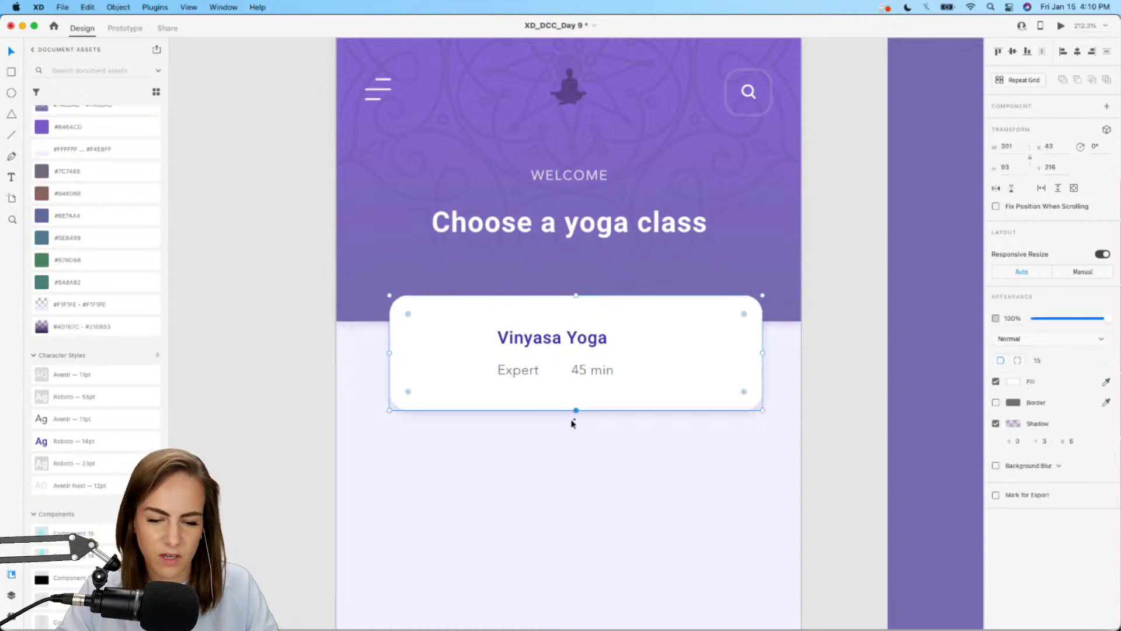
{"action": "left_click", "coordinate": [565, 466]}
- Draw a 75 by 75 square with a corner radius of 11, overlapping the white card's upper-left corner
{"action": "scroll", "coordinate": [567, 467], "scroll_direction": "down", "scroll_amount": 5}
{"action": "scroll", "coordinate": [567, 468], "scroll_direction": "down", "scroll_amount": 3}
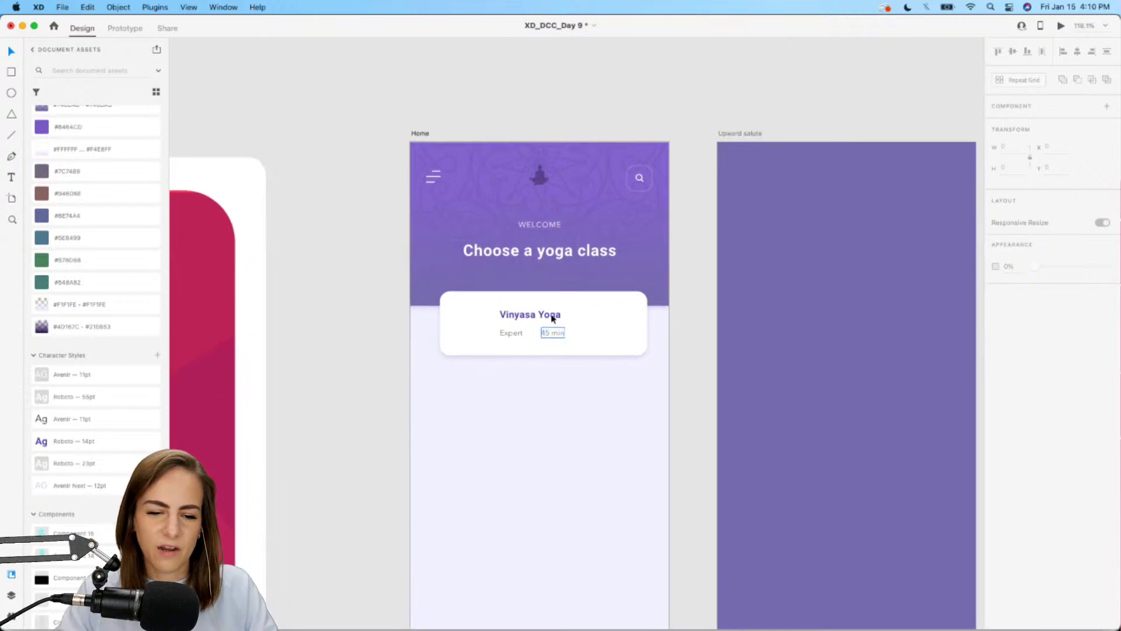
{"action": "scroll", "coordinate": [532, 305], "scroll_direction": "down", "scroll_amount": 3}
{"action": "scroll", "coordinate": [532, 303], "scroll_direction": "down", "scroll_amount": 2}
{"action": "scroll", "coordinate": [531, 295], "scroll_direction": "up", "scroll_amount": 5}
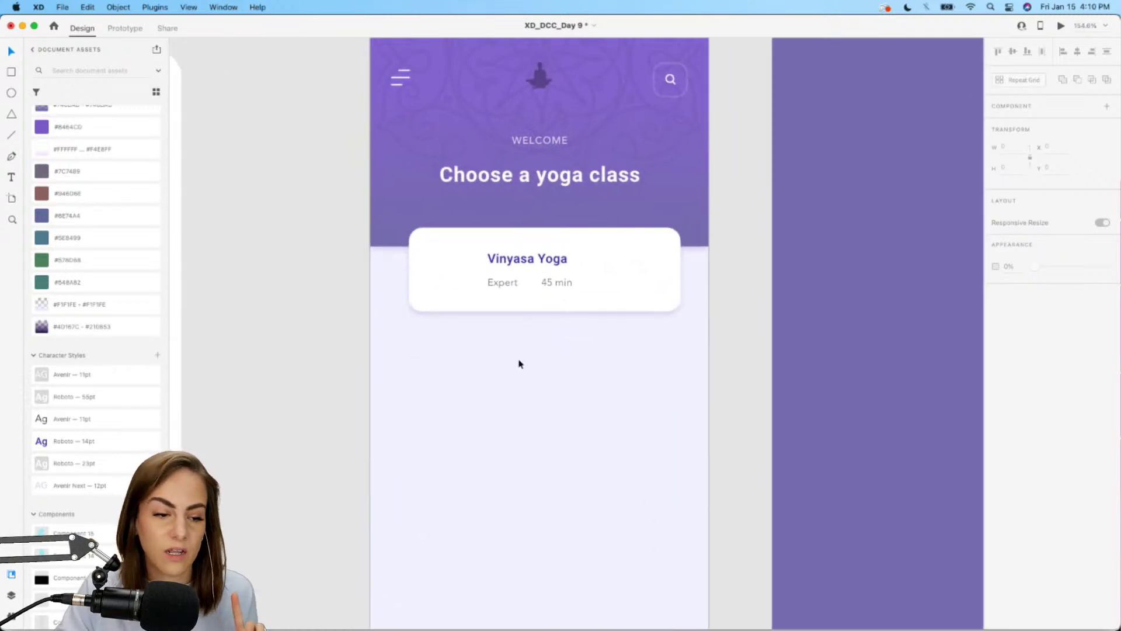
{"action": "scroll", "coordinate": [48, 476], "scroll_direction": "down", "scroll_amount": 10}
{"action": "scroll", "coordinate": [47, 476], "scroll_direction": "up", "scroll_amount": 5}
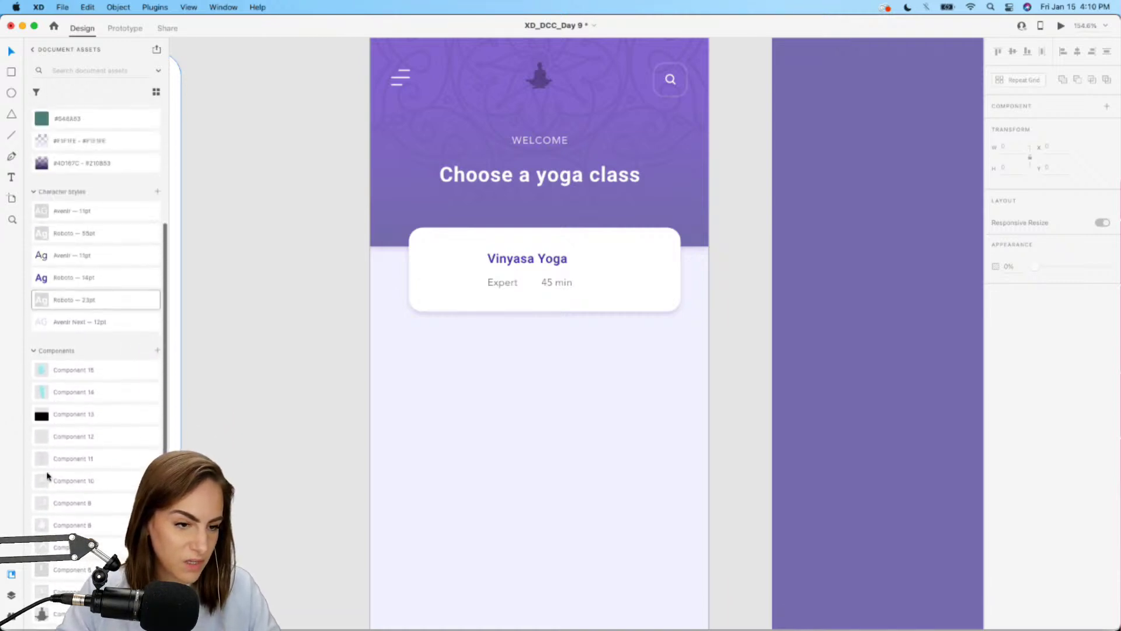
{"action": "scroll", "coordinate": [47, 476], "scroll_direction": "up", "scroll_amount": 1}
{"action": "left_click", "coordinate": [11, 72]}
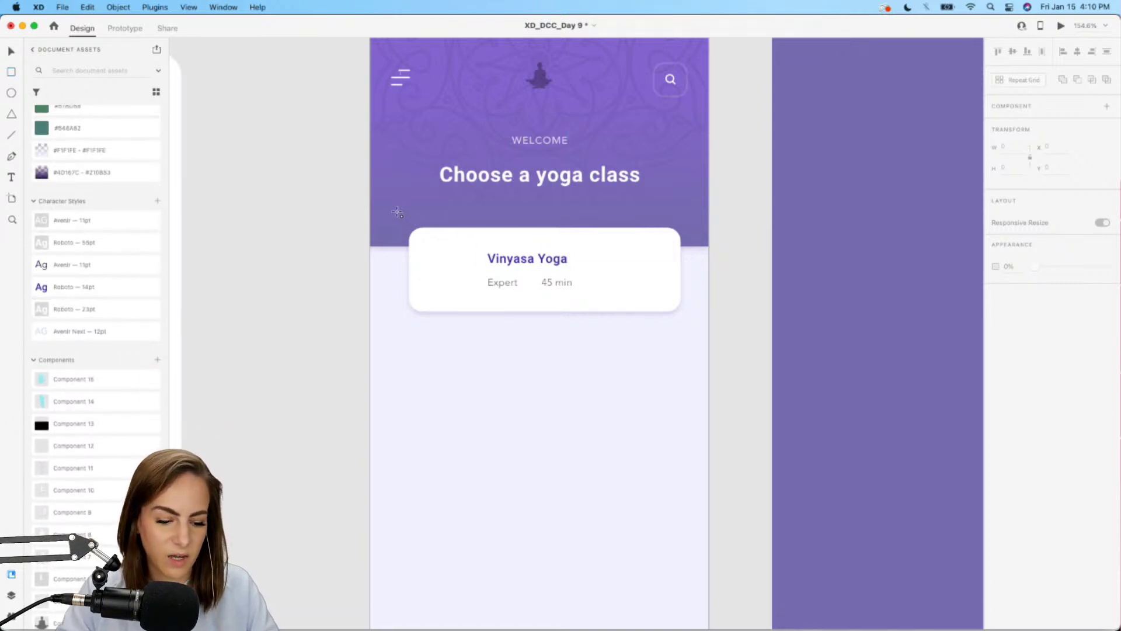
{"action": "mouse_move", "coordinate": [398, 212]}
{"action": "left_mouse_down"}
{"action": "mouse_move", "coordinate": [465, 278]}
{"action": "mouse_move", "coordinate": [456, 272]}
{"action": "left_mouse_up"}
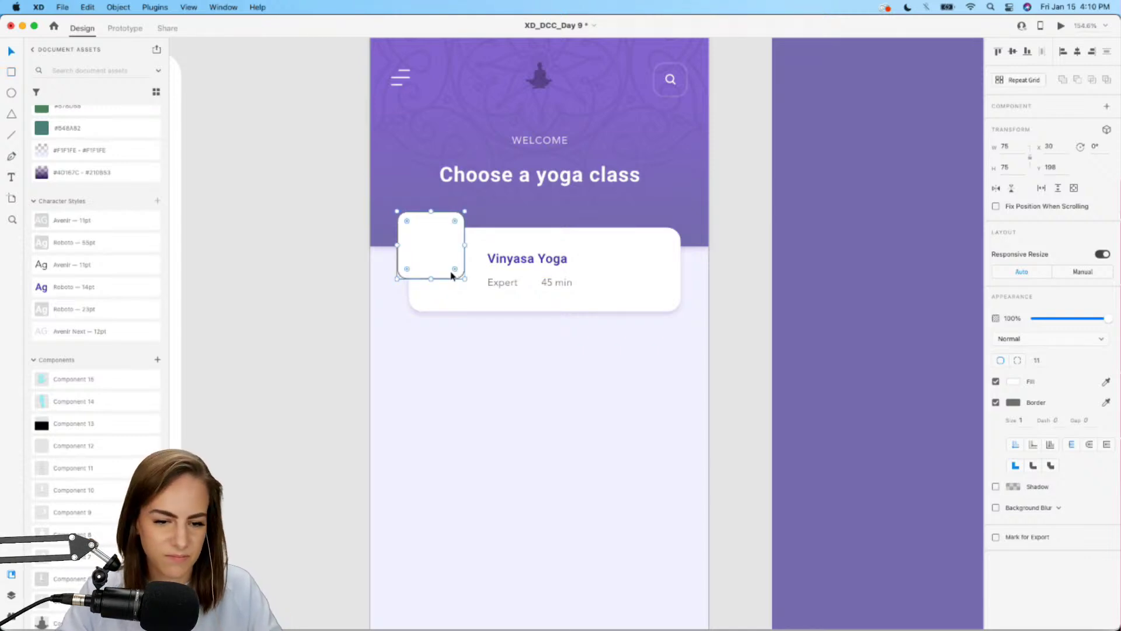
- Fill the rounded square with the grey-purple document colour #7C7489 and remove its border
{"action": "scroll", "coordinate": [81, 237], "scroll_direction": "up", "scroll_amount": 5}
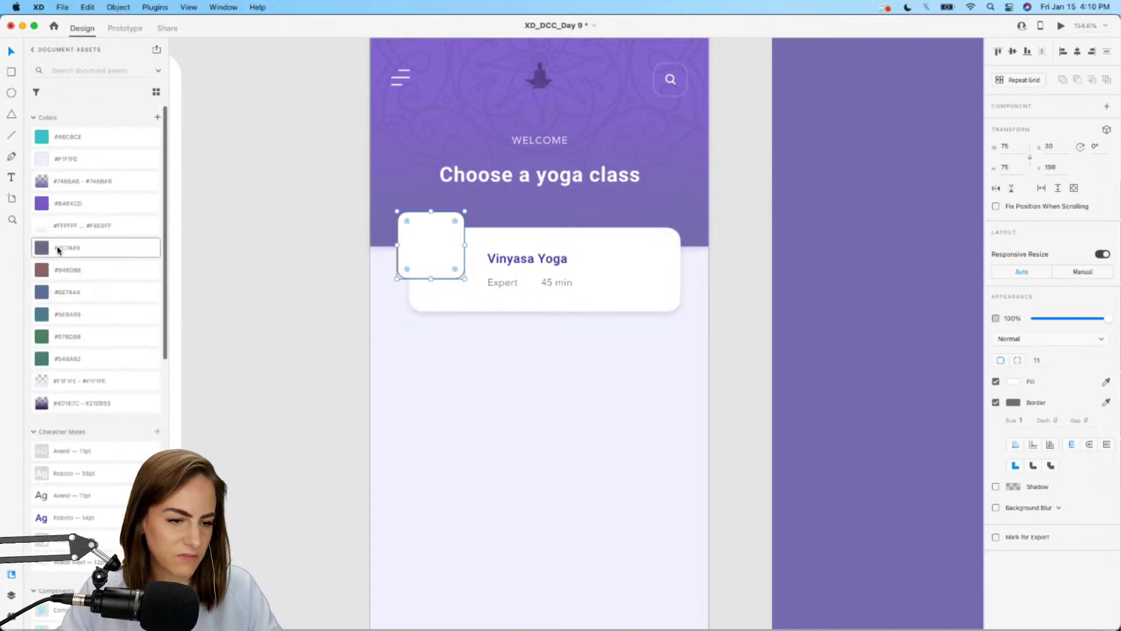
{"action": "left_click", "coordinate": [58, 250]}
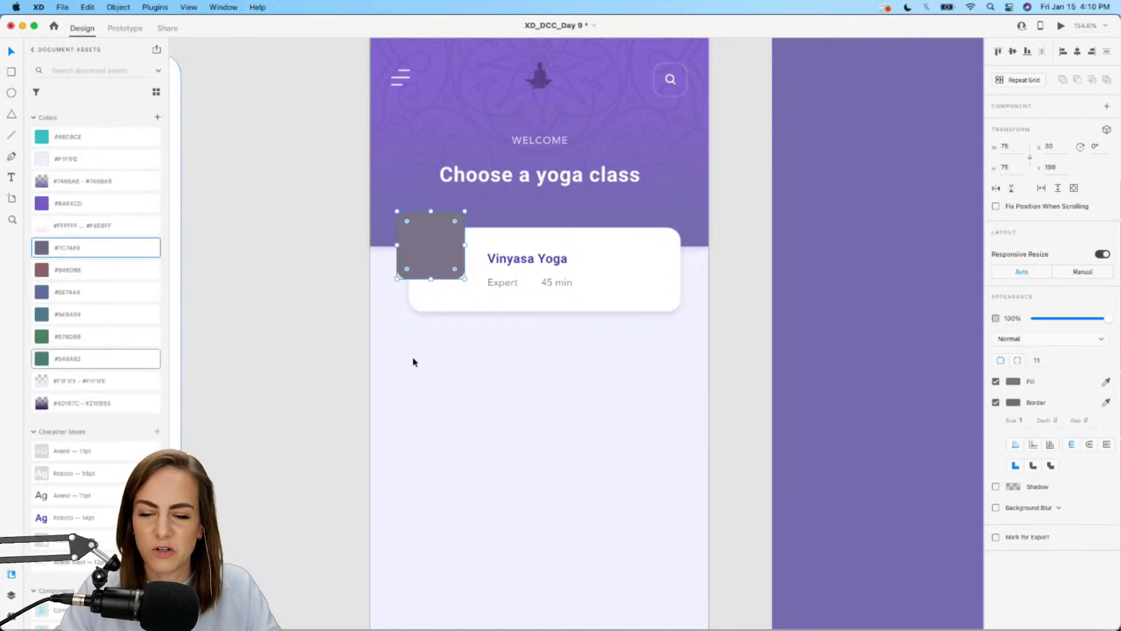
{"action": "left_click", "coordinate": [996, 402]}
{"action": "left_click", "coordinate": [435, 266]}
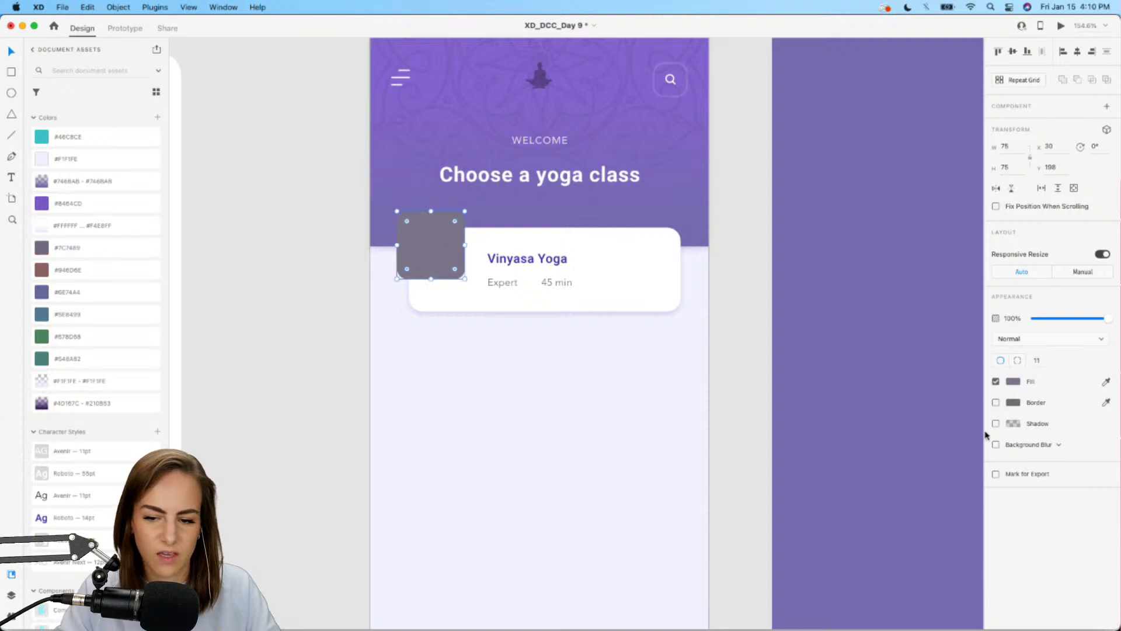
- Add a drop shadow to the grey square, change its colour to a saturated purple and set the blur to 9
{"action": "left_click", "coordinate": [996, 424]}
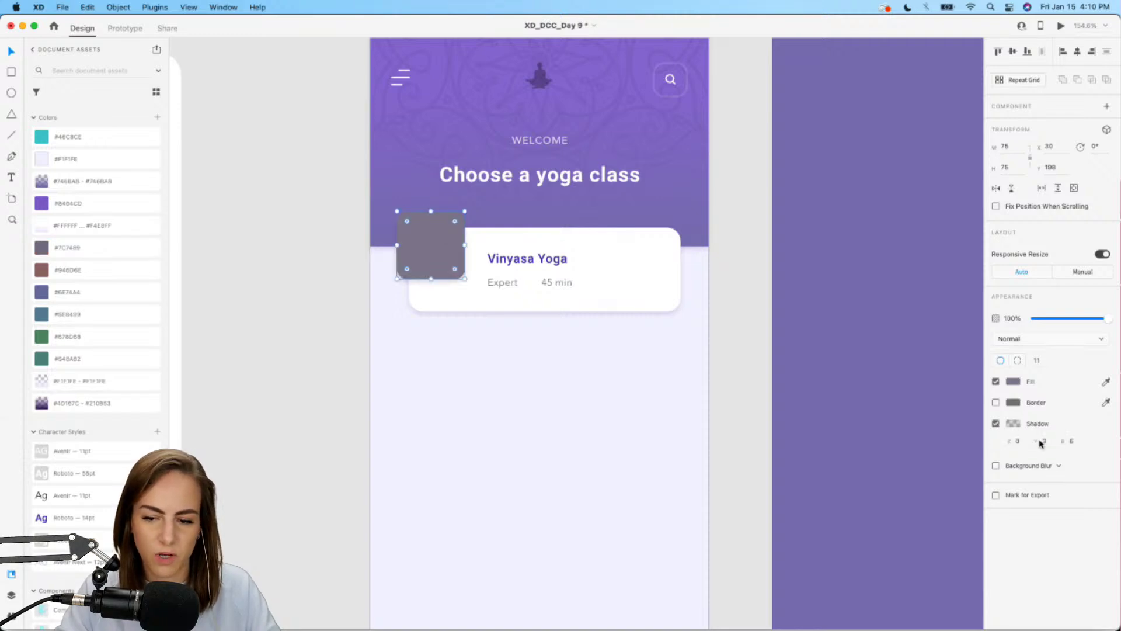
{"action": "left_click", "coordinate": [1014, 424]}
{"action": "left_click", "coordinate": [973, 385]}
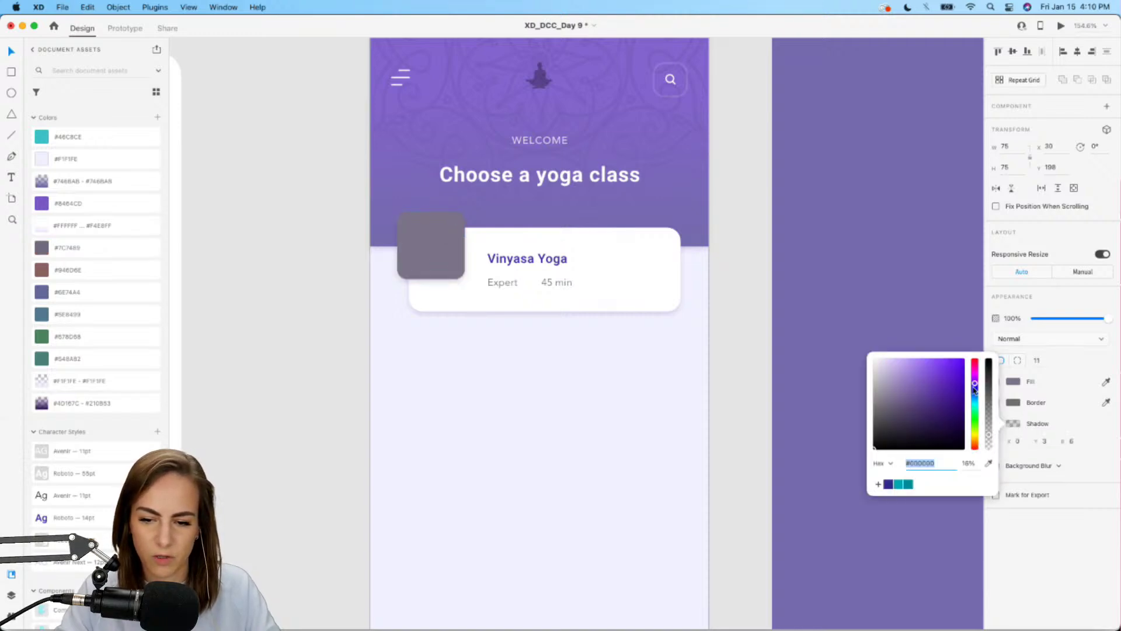
{"action": "left_click", "coordinate": [954, 400]}
{"action": "left_click", "coordinate": [1073, 442]}
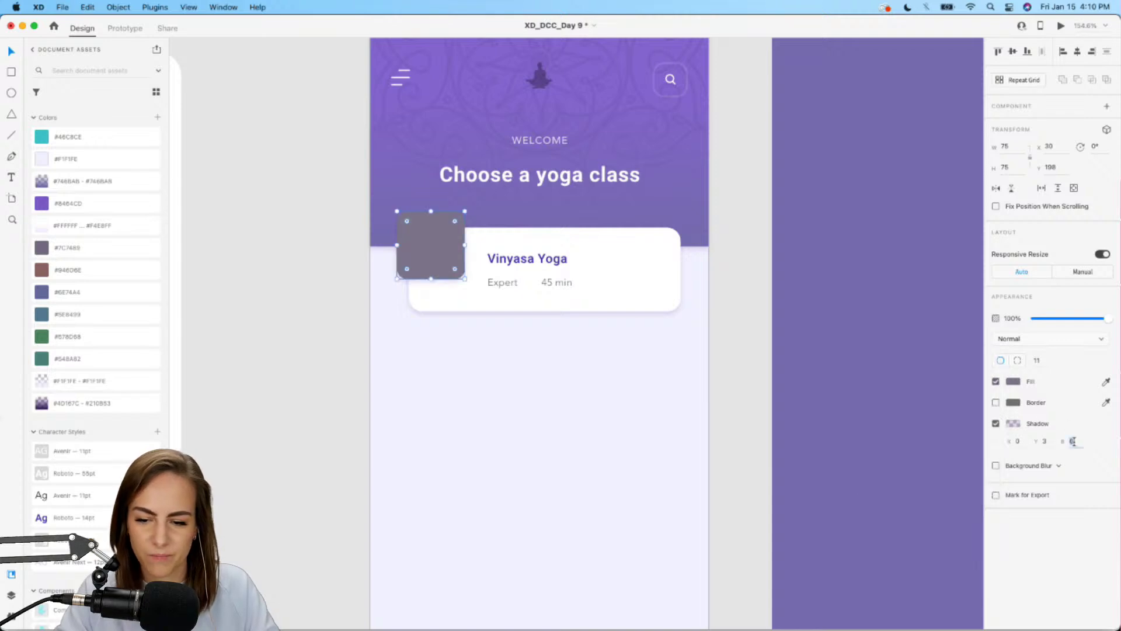
{"action": "left_click", "coordinate": [599, 471]}
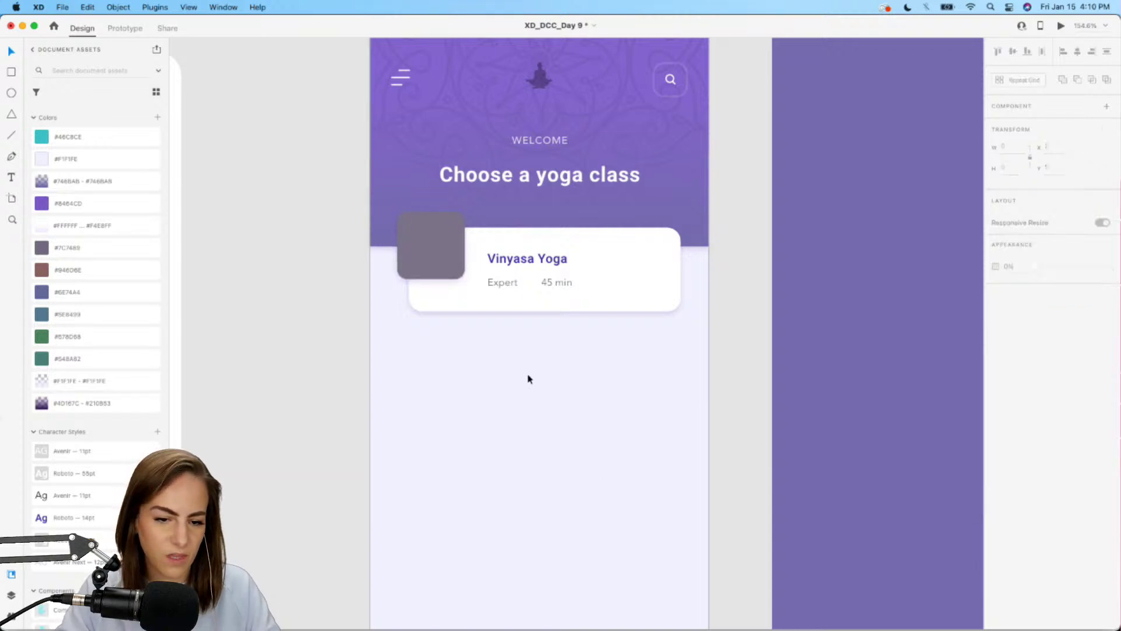
- Place the white warrior-pose figure, Component 10, centred on the grey rounded square of the Vinyasa Yoga card
{"action": "left_click", "coordinate": [441, 264]}
{"action": "scroll", "coordinate": [101, 455], "scroll_direction": "down", "scroll_amount": 10}
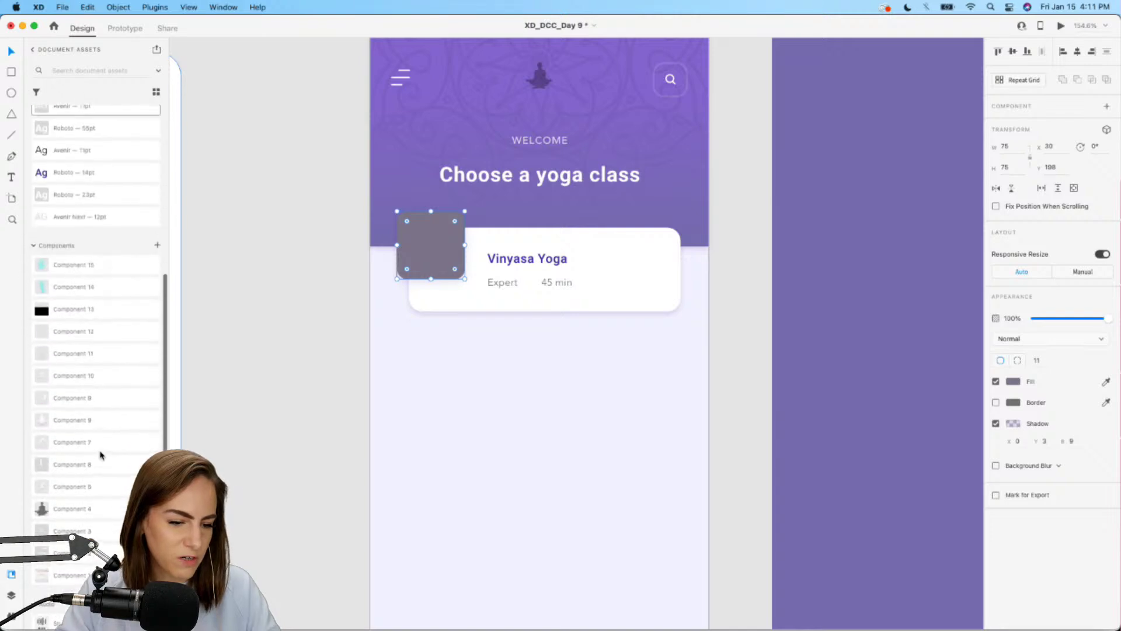
{"action": "scroll", "coordinate": [101, 455], "scroll_direction": "down", "scroll_amount": 1}
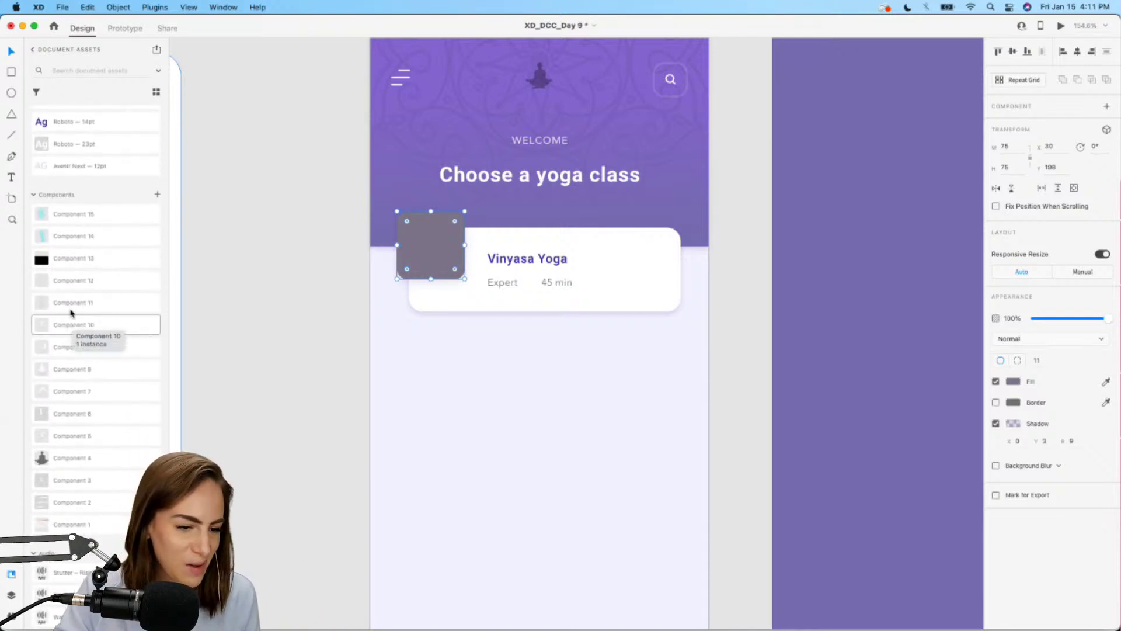
{"action": "left_click_drag", "start_coordinate": [64, 324], "coordinate": [430, 248]}
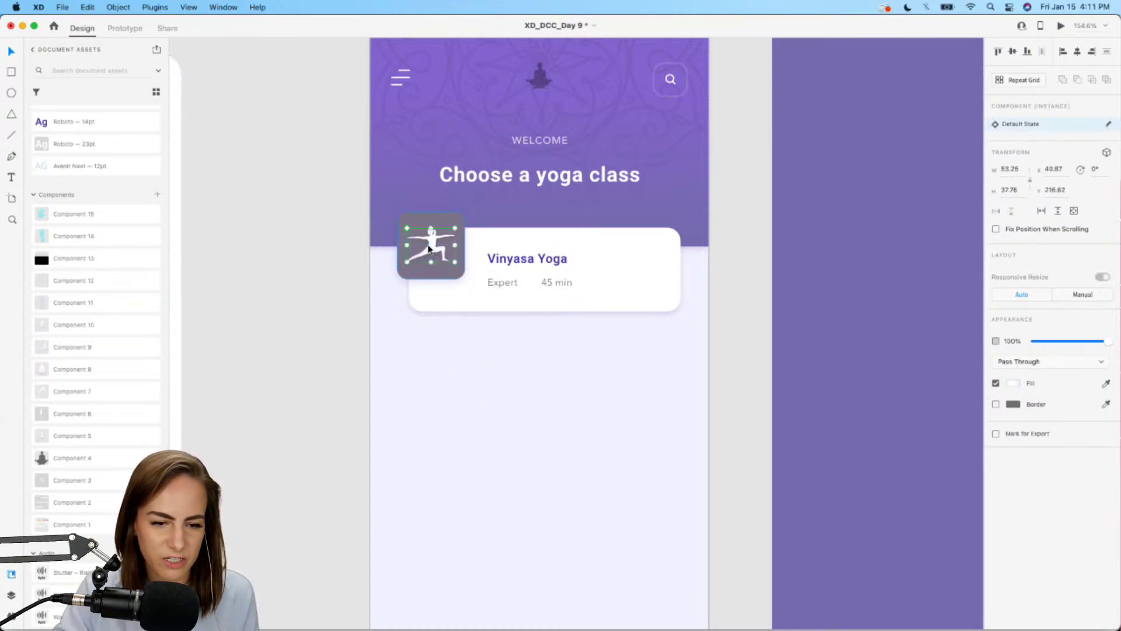
{"action": "scroll", "coordinate": [429, 248], "scroll_direction": "up", "scroll_amount": 3}
{"action": "scroll", "coordinate": [429, 249], "scroll_direction": "down", "scroll_amount": 3}
{"action": "left_click", "coordinate": [354, 290]}
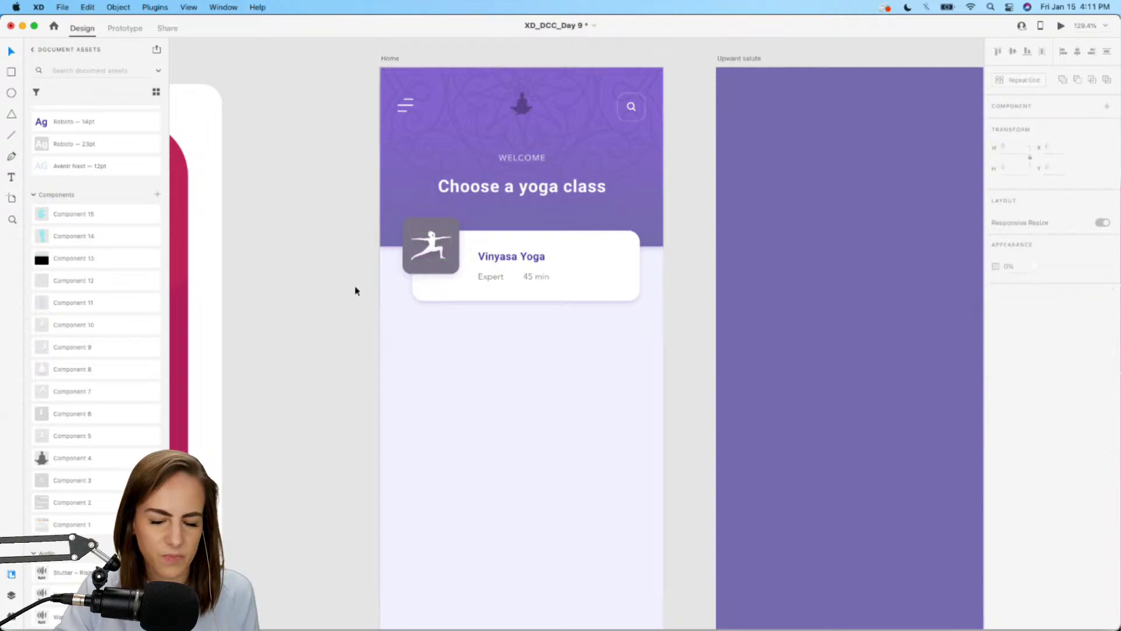
- Add the grey arrow strip, Component 11, flush with the right end and upper edge of the white card
{"action": "scroll", "coordinate": [355, 290], "scroll_direction": "up", "scroll_amount": 3}
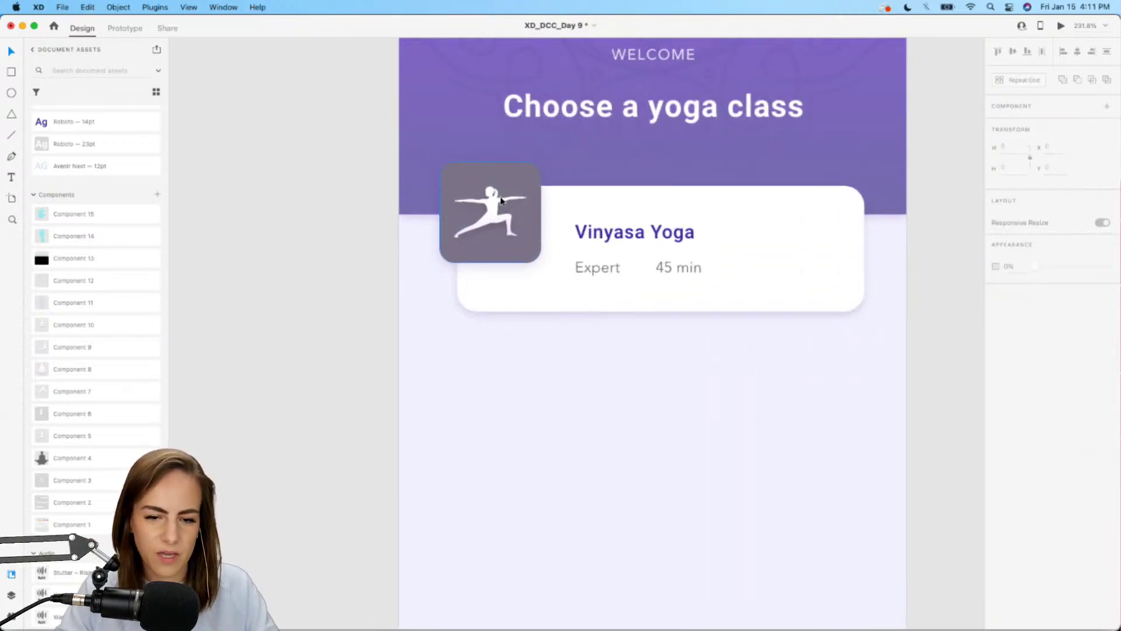
{"action": "scroll", "coordinate": [501, 200], "scroll_direction": "right", "scroll_amount": 2}
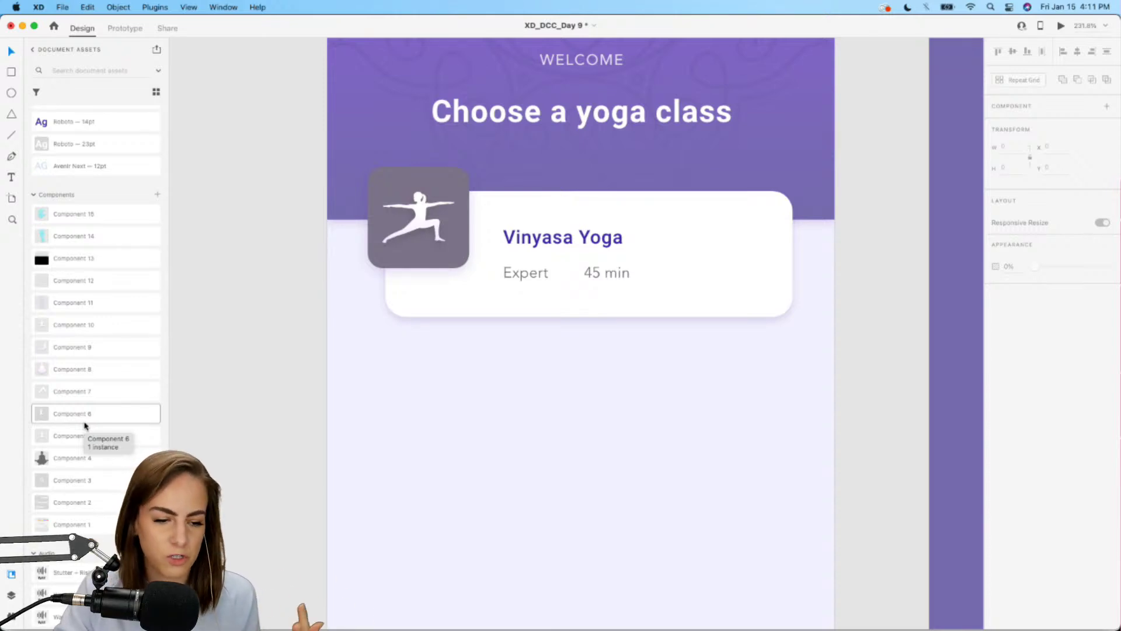
{"action": "scroll", "coordinate": [85, 426], "scroll_direction": "up", "scroll_amount": 1}
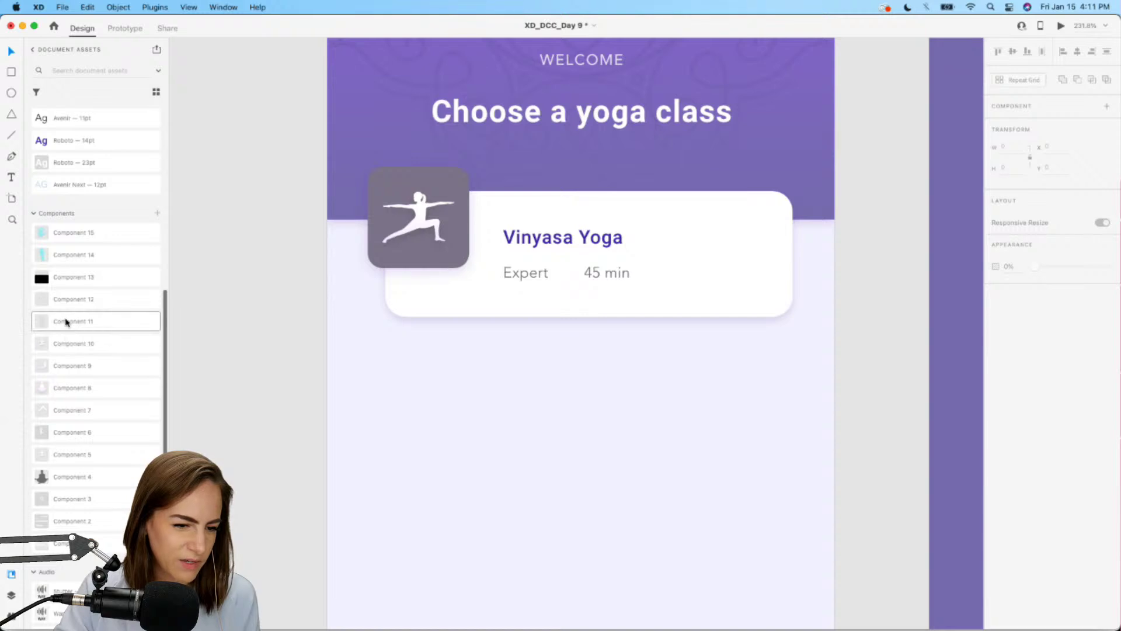
{"action": "left_click_drag", "start_coordinate": [66, 321], "coordinate": [782, 222]}
{"action": "scroll", "coordinate": [777, 223], "scroll_direction": "up", "scroll_amount": 5}
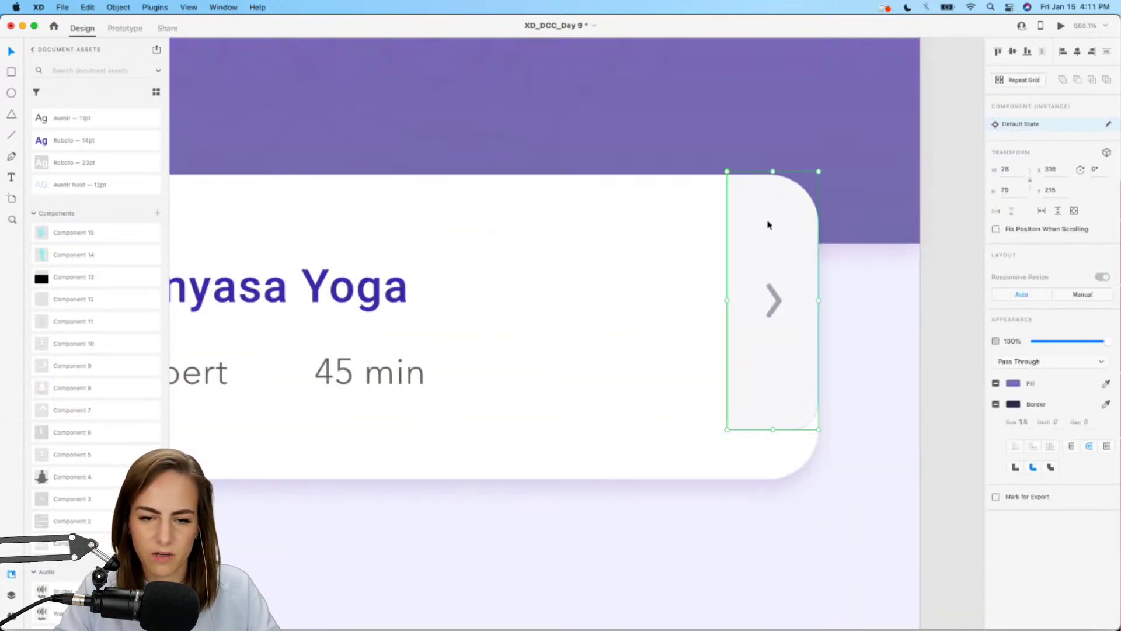
- Shorten the white card to a height of 79 to match the arrow strip and reduce its corner radius to 8
{"action": "scroll", "coordinate": [766, 226], "scroll_direction": "left", "scroll_amount": 5}
{"action": "left_click", "coordinate": [705, 343]}
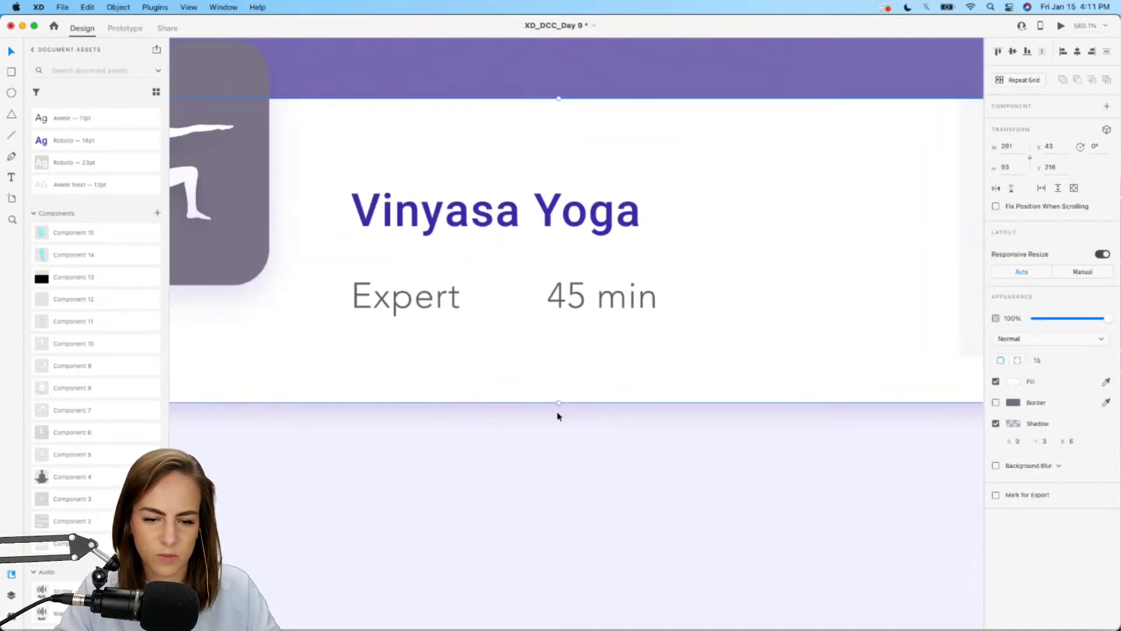
{"action": "left_click_drag", "start_coordinate": [558, 403], "coordinate": [558, 367]}
{"action": "scroll", "coordinate": [558, 366], "scroll_direction": "down", "scroll_amount": 3}
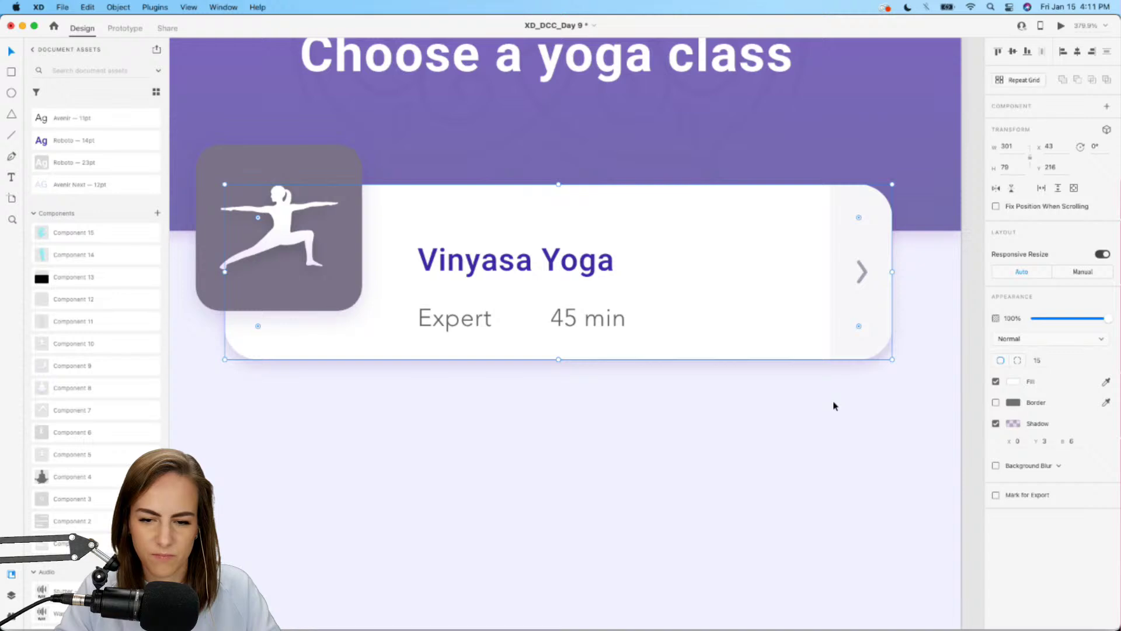
{"action": "left_click_drag", "start_coordinate": [858, 325], "coordinate": [868, 336]}
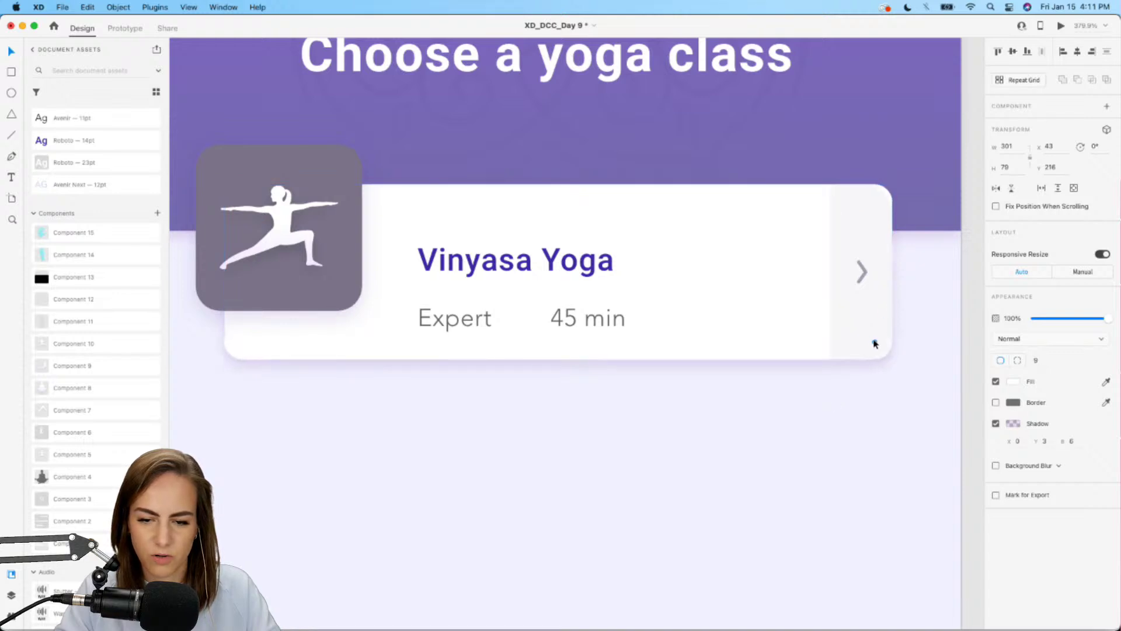
{"action": "left_click", "coordinate": [706, 380]}
{"action": "scroll", "coordinate": [706, 380], "scroll_direction": "down", "scroll_amount": 5}
{"action": "scroll", "coordinate": [707, 380], "scroll_direction": "up", "scroll_amount": 6}
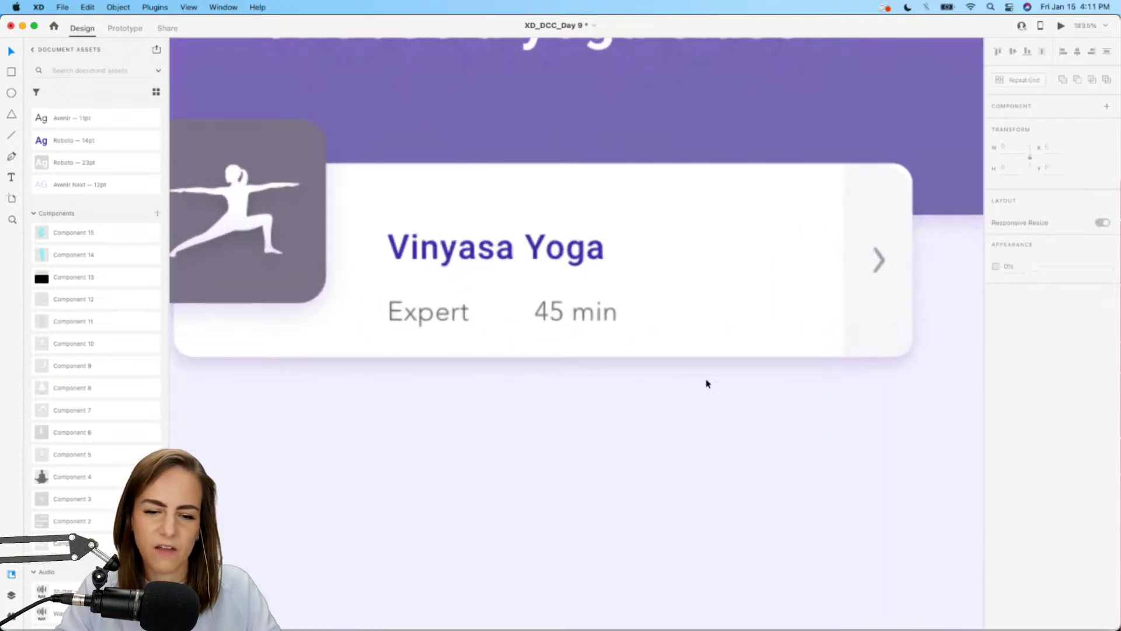
- Try a corner radius of 26 on the white card, and set it back to 8
{"action": "left_click", "coordinate": [741, 321]}
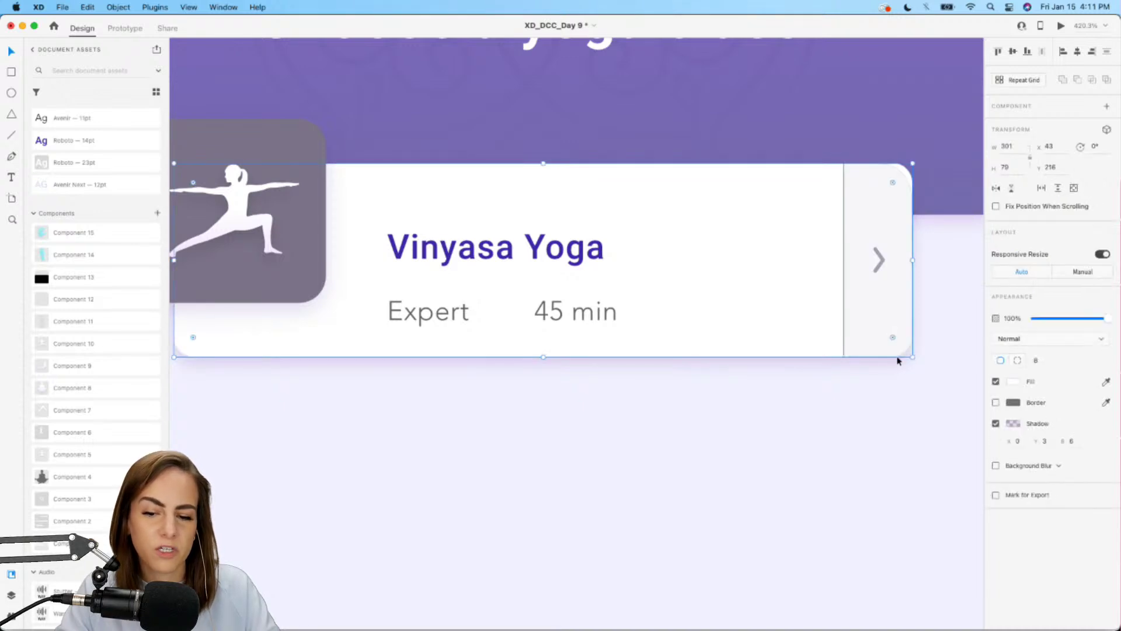
{"action": "left_click_drag", "start_coordinate": [892, 338], "coordinate": [856, 298]}
{"action": "scroll", "coordinate": [857, 298], "scroll_direction": "down", "scroll_amount": 5}
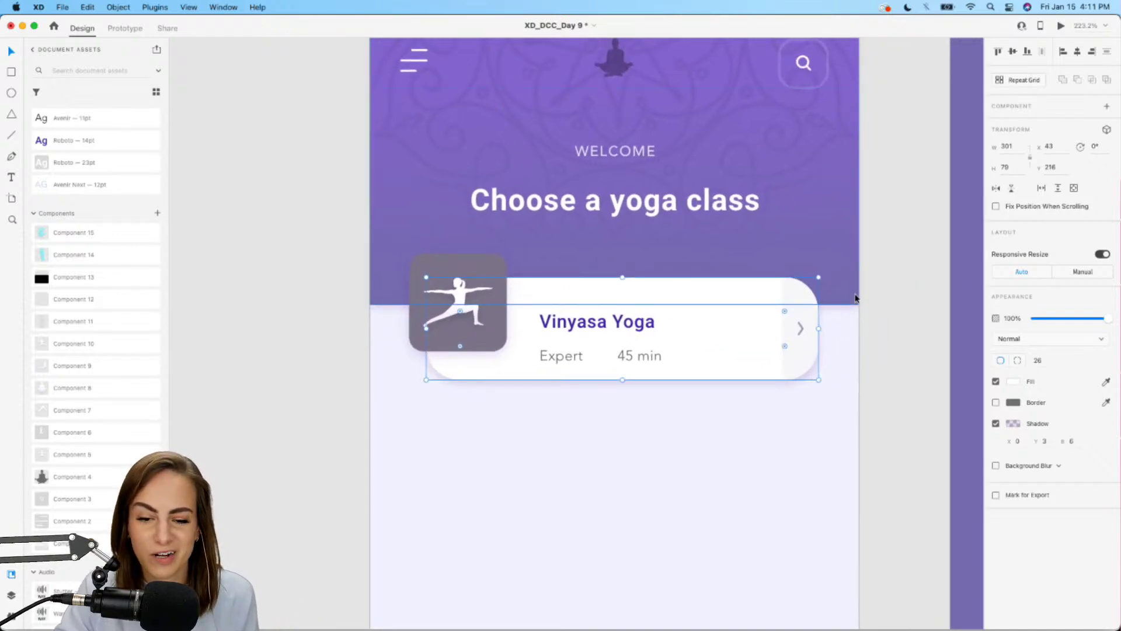
{"action": "scroll", "coordinate": [855, 298], "scroll_direction": "up", "scroll_amount": 3}
{"action": "left_click_drag", "start_coordinate": [748, 380], "coordinate": [801, 418]}
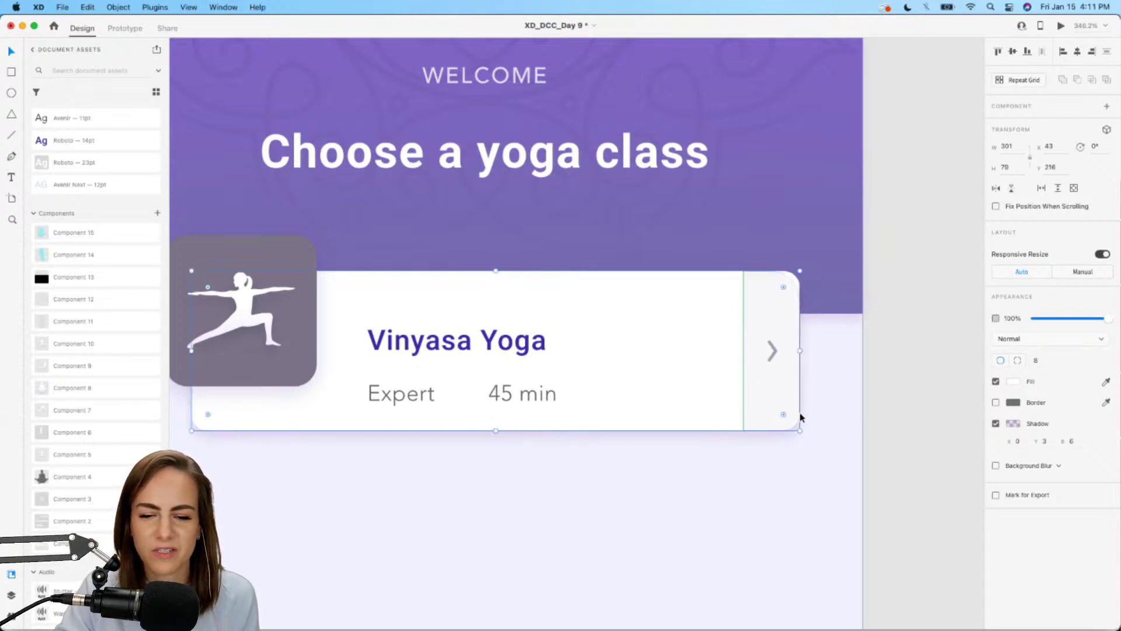
{"action": "scroll", "coordinate": [802, 418], "scroll_direction": "down", "scroll_amount": 3}
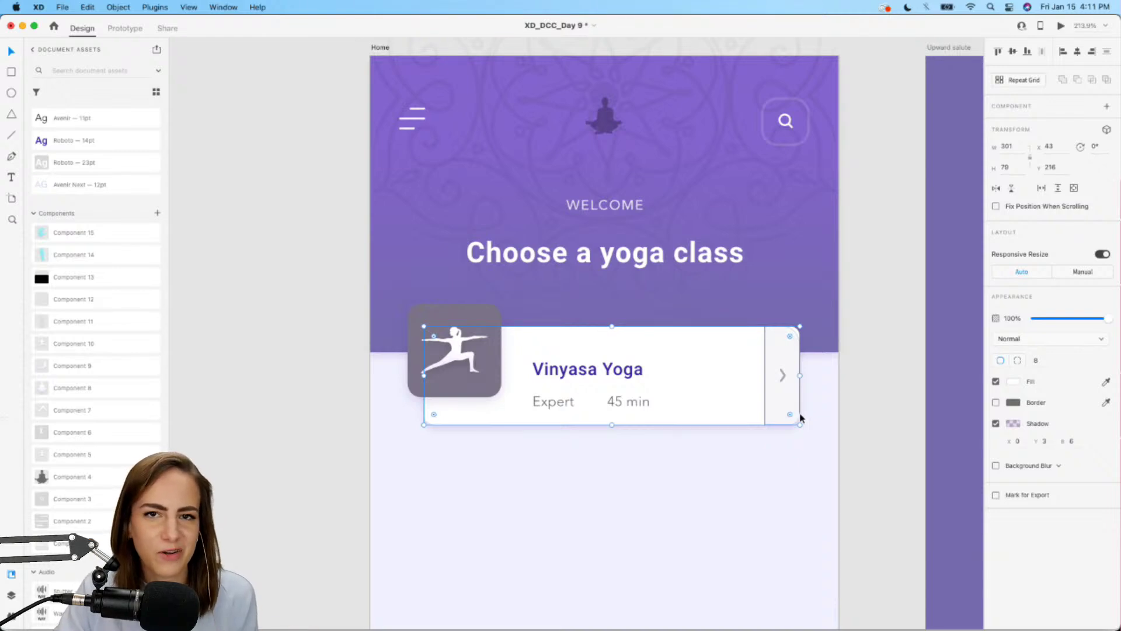
{"action": "scroll", "coordinate": [611, 436], "scroll_direction": "up", "scroll_amount": 3}
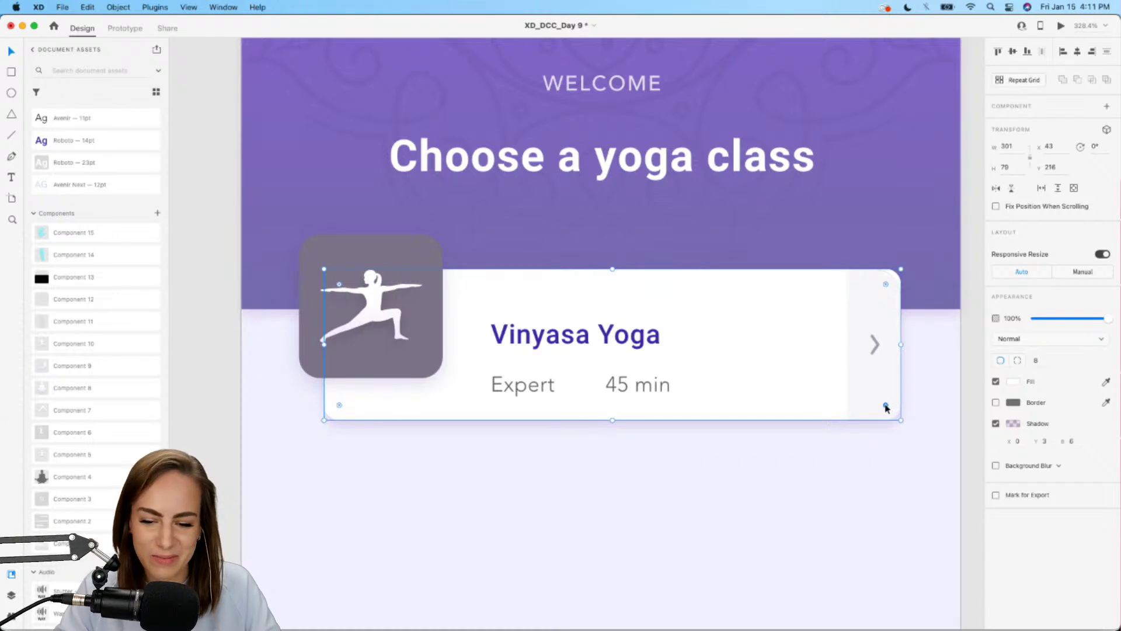
{"action": "scroll", "coordinate": [893, 408], "scroll_direction": "down", "scroll_amount": 3}
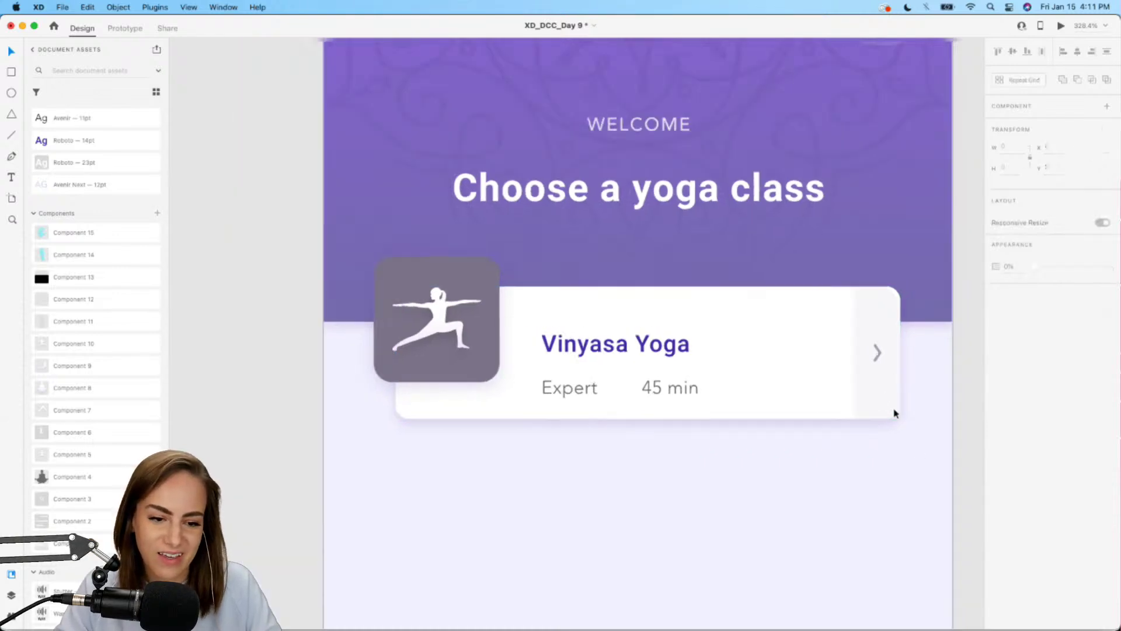
- Group all parts of the Vinyasa Yoga card and repeat the group downward in a Repeat Grid with a tightened vertical gap
{"action": "left_click_drag", "start_coordinate": [916, 454], "coordinate": [505, 359]}
{"action": "scroll", "coordinate": [505, 359], "scroll_direction": "down", "scroll_amount": 3}
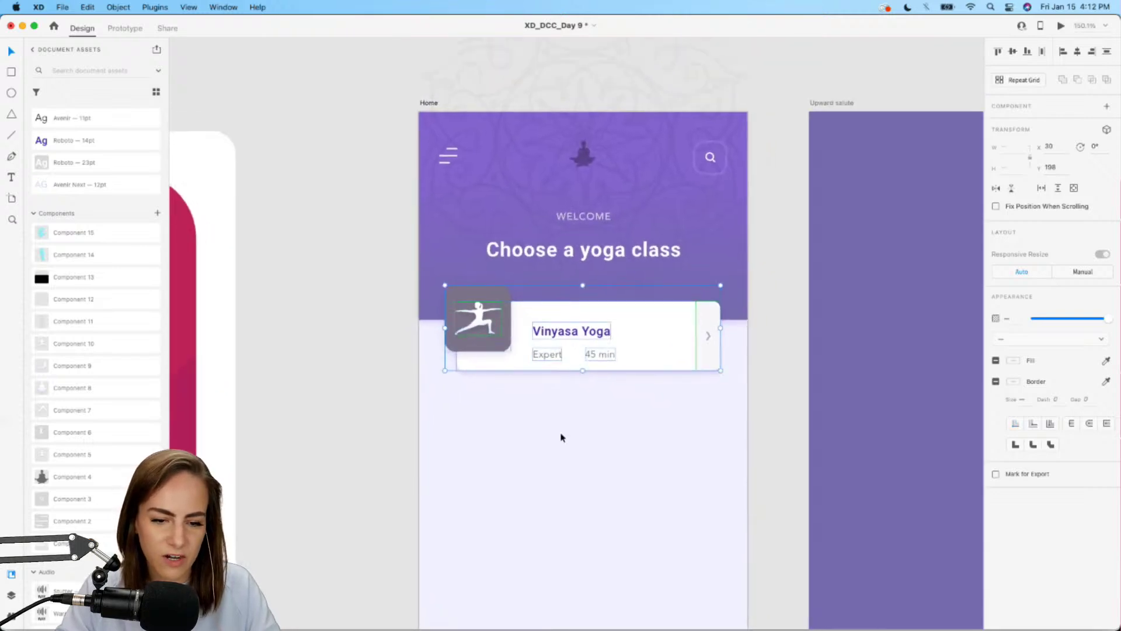
{"action": "scroll", "coordinate": [561, 438], "scroll_direction": "down", "scroll_amount": 3}
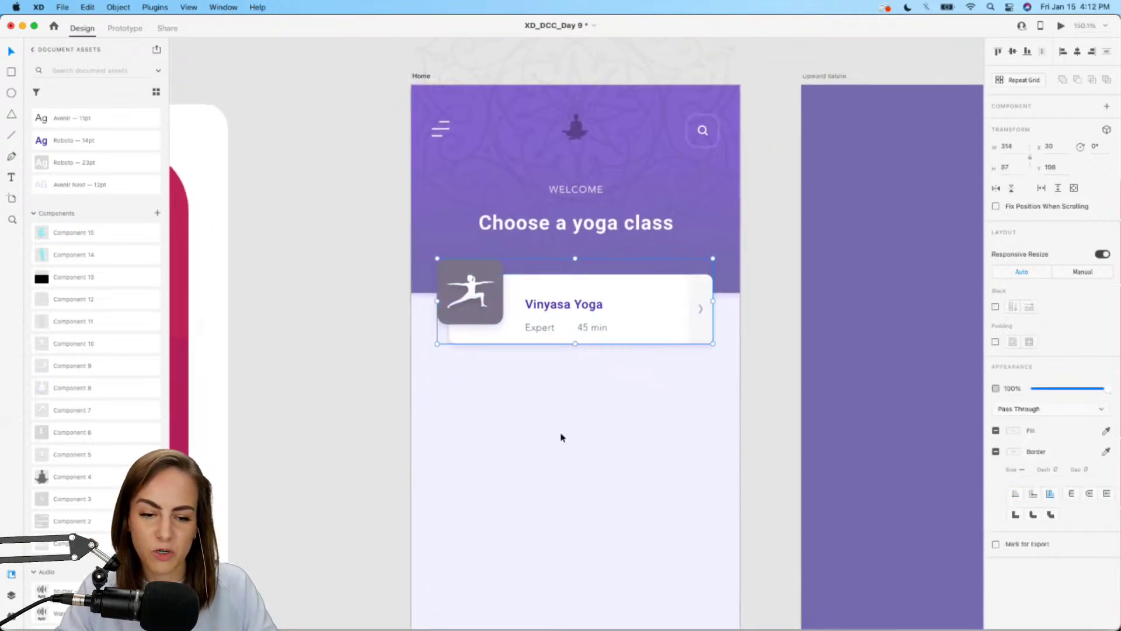
{"action": "left_click", "coordinate": [1026, 82]}
{"action": "left_click_drag", "start_coordinate": [568, 317], "coordinate": [562, 502]}
{"action": "scroll", "coordinate": [562, 502], "scroll_direction": "down", "scroll_amount": 3}
{"action": "scroll", "coordinate": [529, 436], "scroll_direction": "down", "scroll_amount": 2}
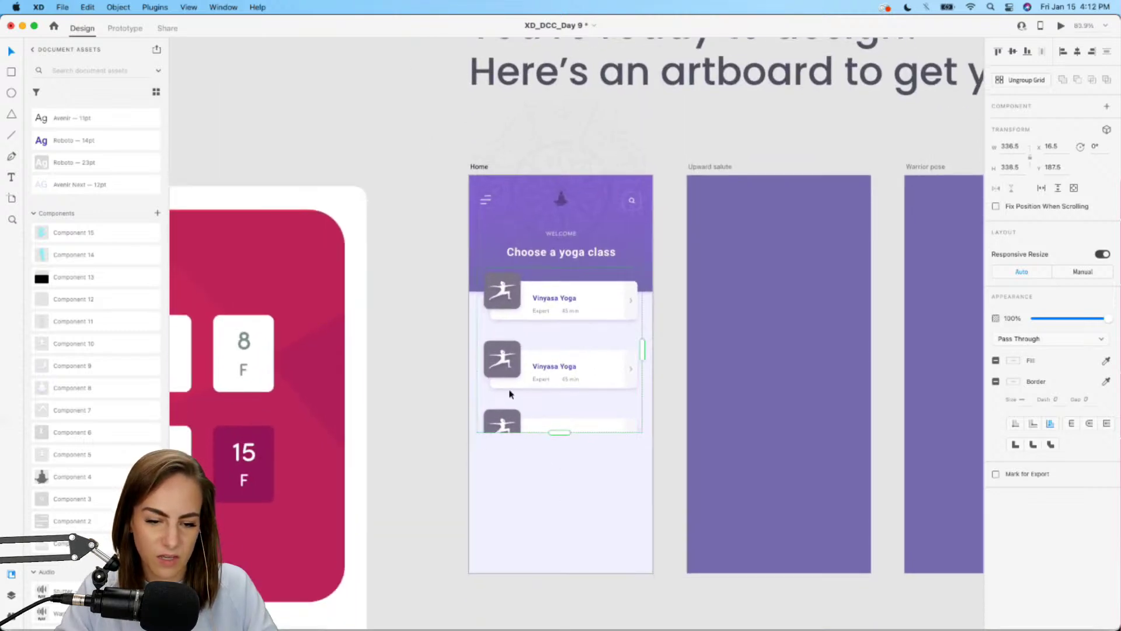
{"action": "left_click_drag", "start_coordinate": [510, 396], "coordinate": [509, 369]}
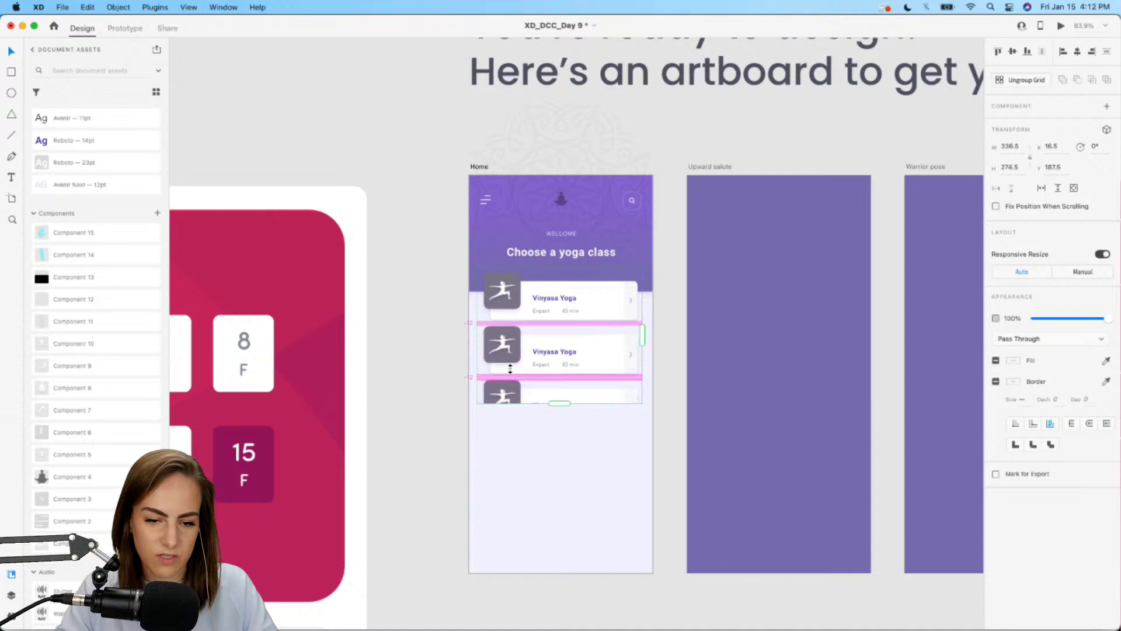
- Extend the Repeat Grid past the lower edge of the Home artboard and ungroup it into separate cards
{"action": "scroll", "coordinate": [510, 368], "scroll_direction": "down", "scroll_amount": 5}
{"action": "left_click_drag", "start_coordinate": [570, 240], "coordinate": [572, 432]}
{"action": "scroll", "coordinate": [405, 240], "scroll_direction": "up", "scroll_amount": 5}
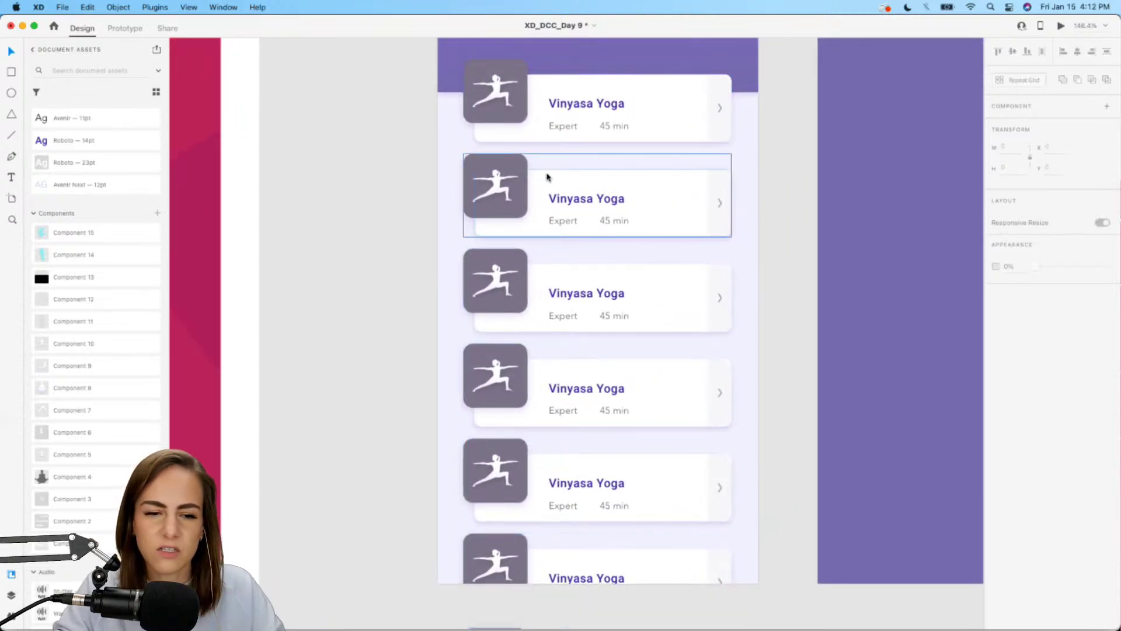
- Fill the second card's icon tile with the red-brown document colour and the third card's tile with the blue-violet one
{"action": "double_click", "coordinate": [515, 165]}
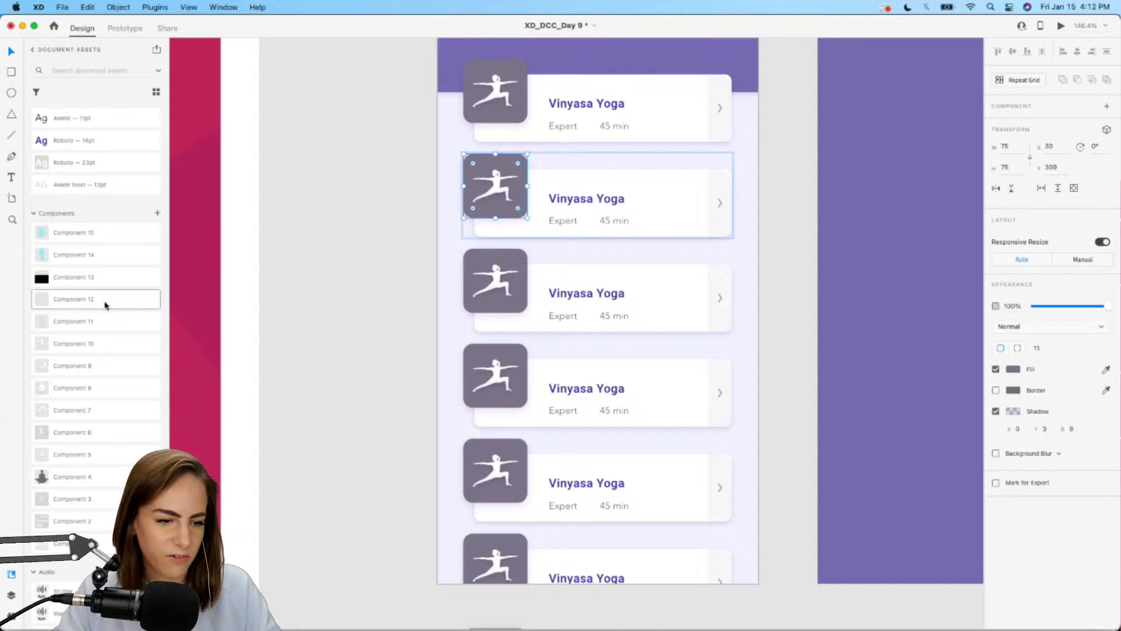
{"action": "scroll", "coordinate": [88, 263], "scroll_direction": "up", "scroll_amount": 6}
{"action": "left_click", "coordinate": [67, 244]}
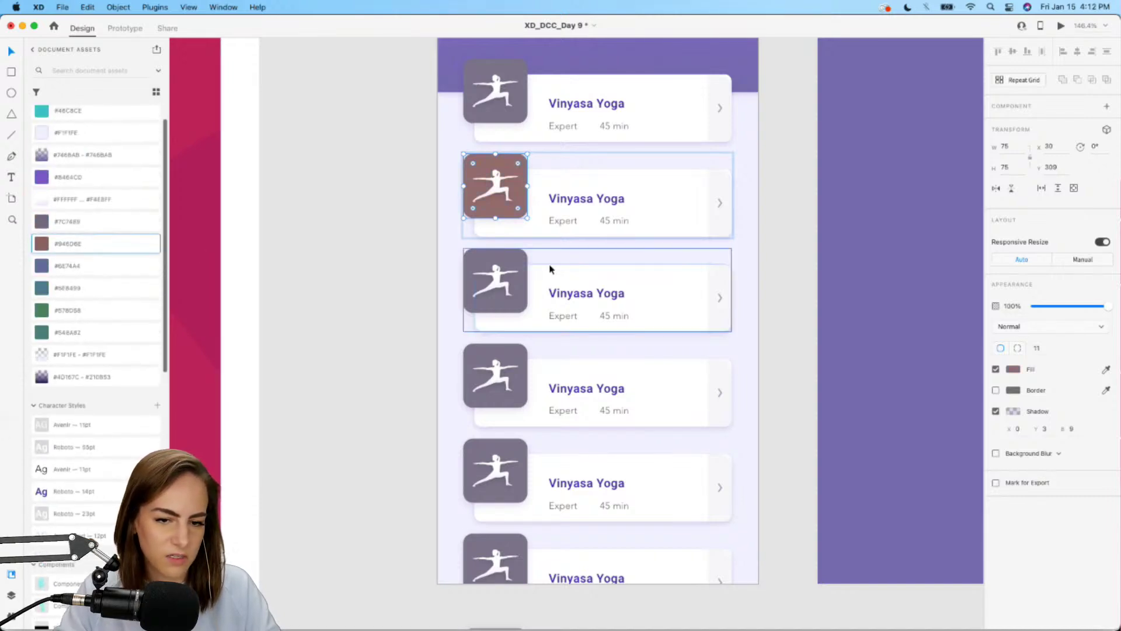
{"action": "left_click", "coordinate": [518, 261]}
{"action": "double_click", "coordinate": [507, 255]}
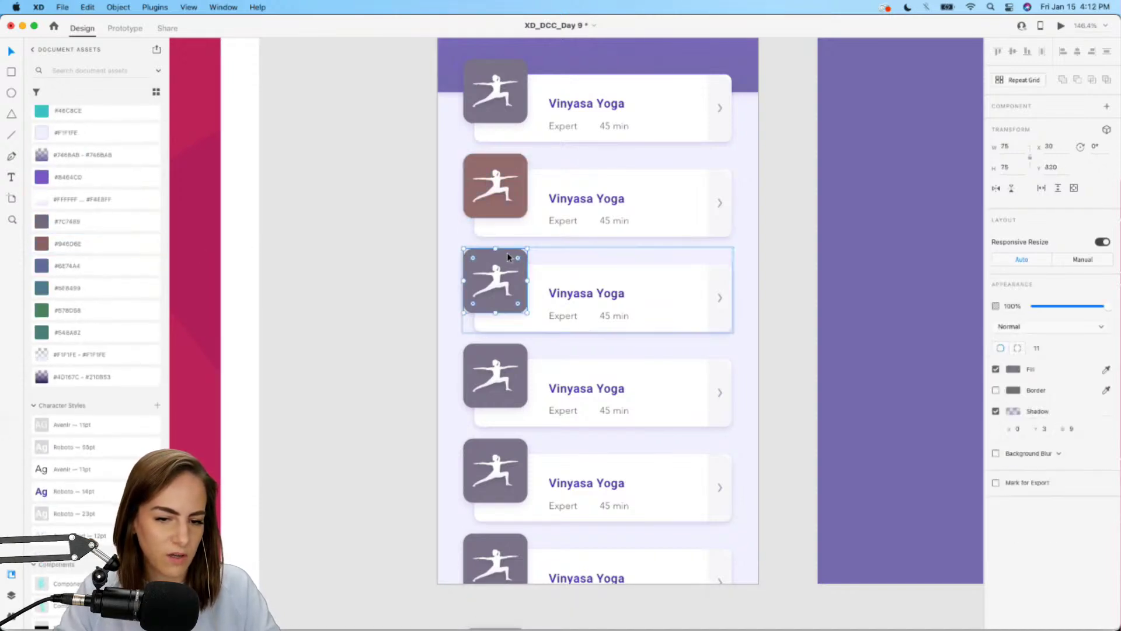
{"action": "left_click", "coordinate": [68, 273]}
- Fill the icon tiles of the fourth, fifth and sixth cards with the blue-teal, green and green-teal document colours respectively
{"action": "double_click", "coordinate": [517, 354]}
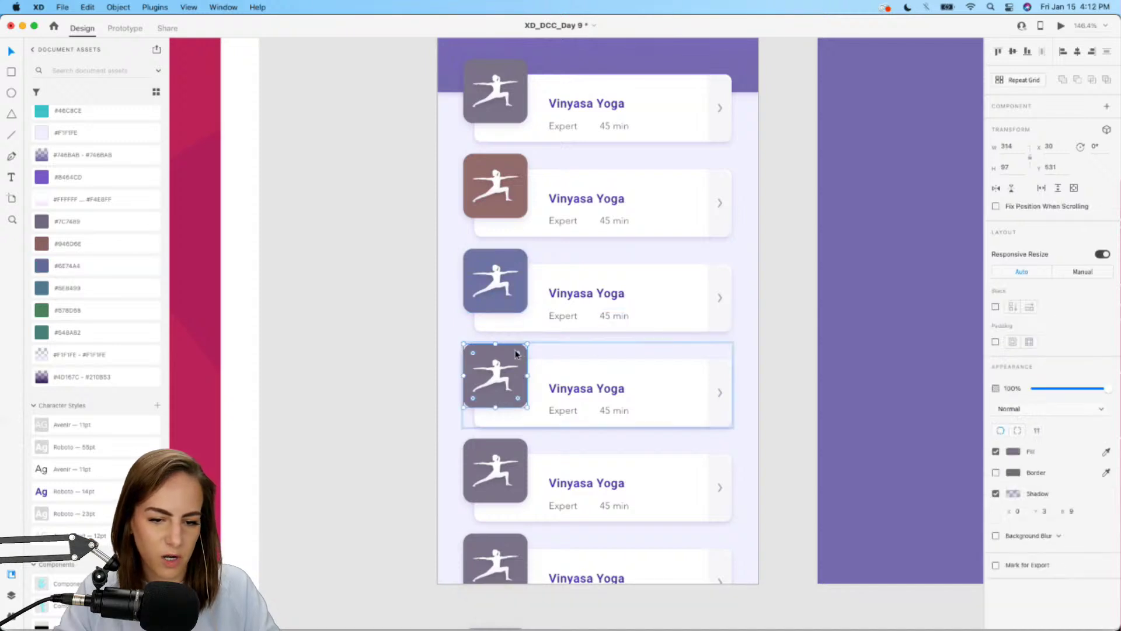
{"action": "double_click", "coordinate": [507, 458]}
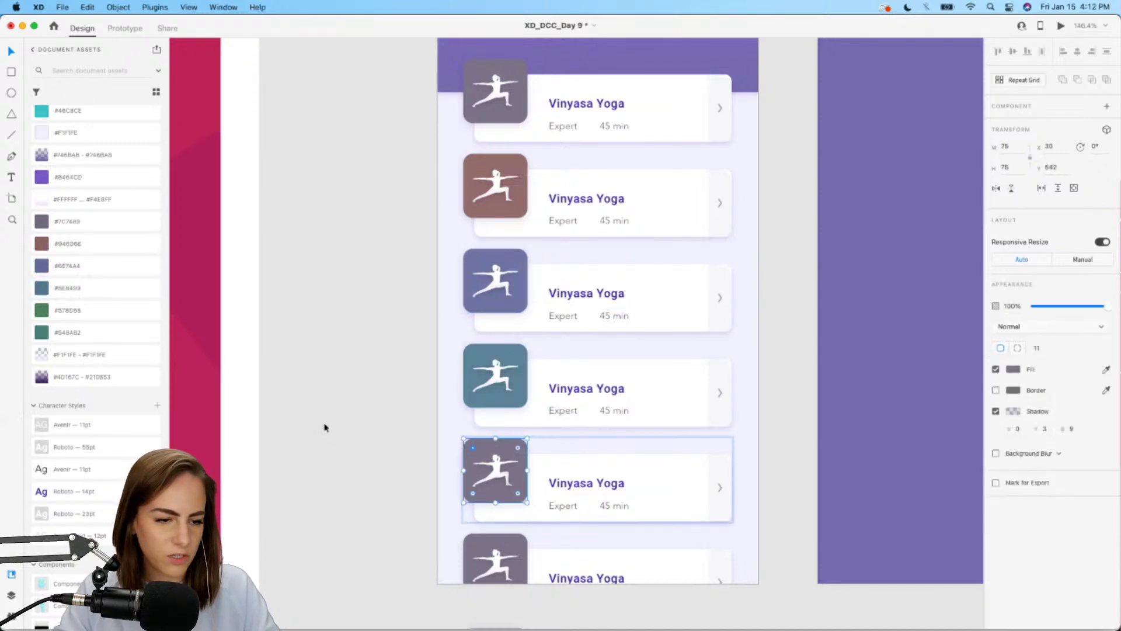
{"action": "double_click", "coordinate": [509, 545]}
{"action": "left_click", "coordinate": [64, 332]}
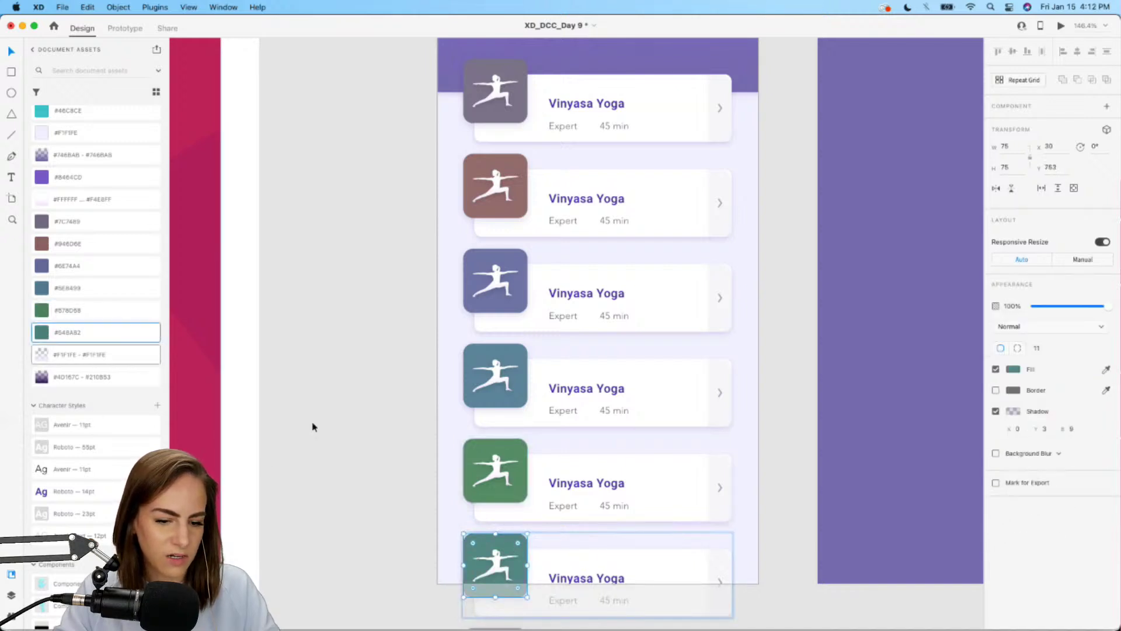
{"action": "left_click", "coordinate": [393, 456]}
{"action": "scroll", "coordinate": [393, 456], "scroll_direction": "right", "scroll_amount": 2}
{"action": "scroll", "coordinate": [601, 283], "scroll_direction": "up", "scroll_amount": 5}
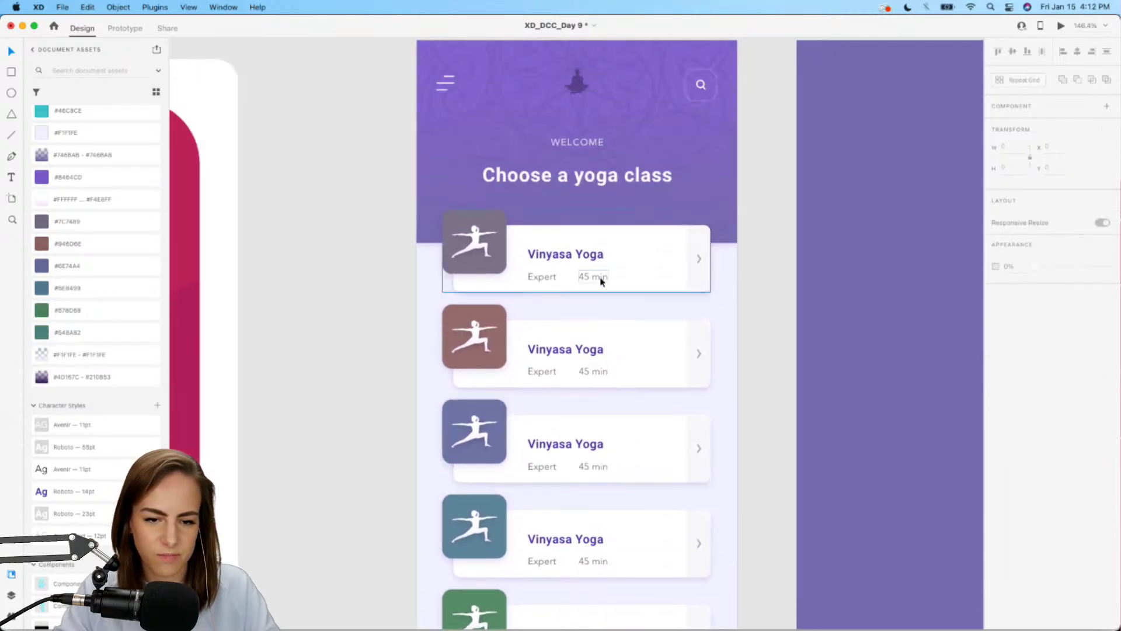
{"action": "left_click", "coordinate": [566, 257]}
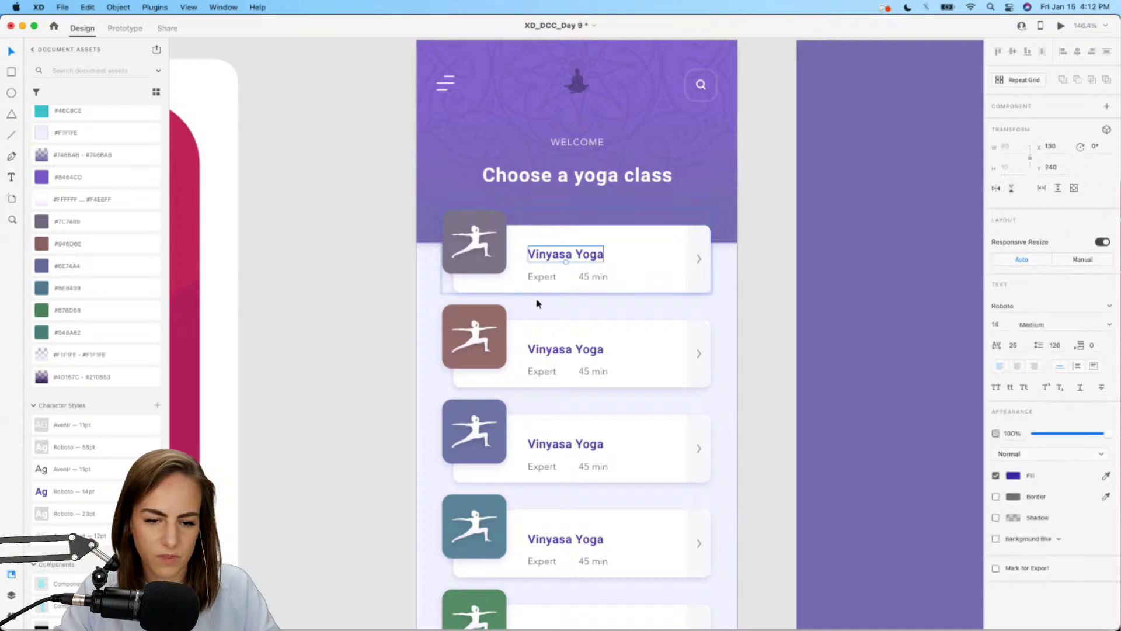
{"action": "scroll", "coordinate": [538, 303], "scroll_direction": "down", "scroll_amount": 1}
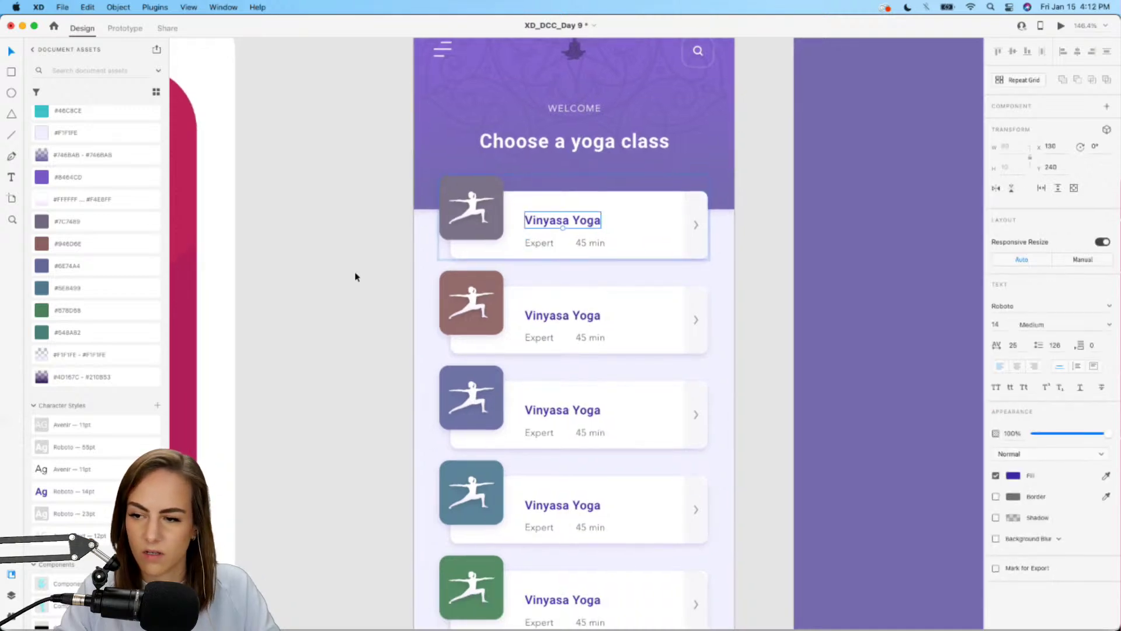
{"action": "left_click", "coordinate": [319, 322]}
- Move the second card's title, "Expert" and "45 min" labels up together to a Y position of 343
{"action": "scroll", "coordinate": [319, 322], "scroll_direction": "down", "scroll_amount": 3}
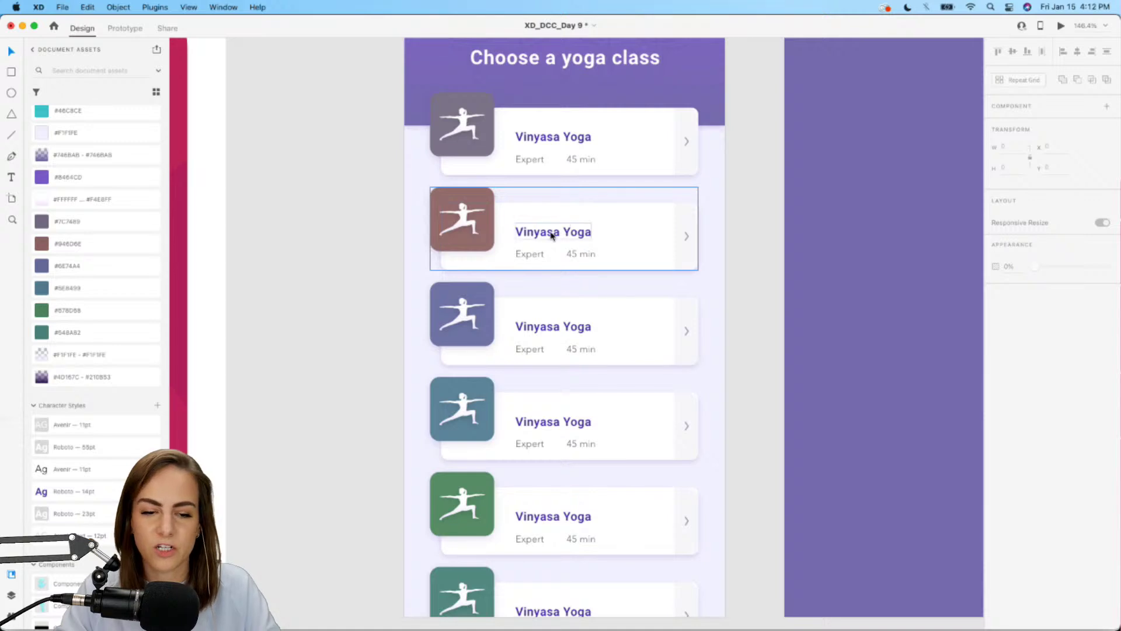
{"action": "left_click", "coordinate": [552, 234]}
{"action": "left_click", "coordinate": [528, 253], "text": "shift"}
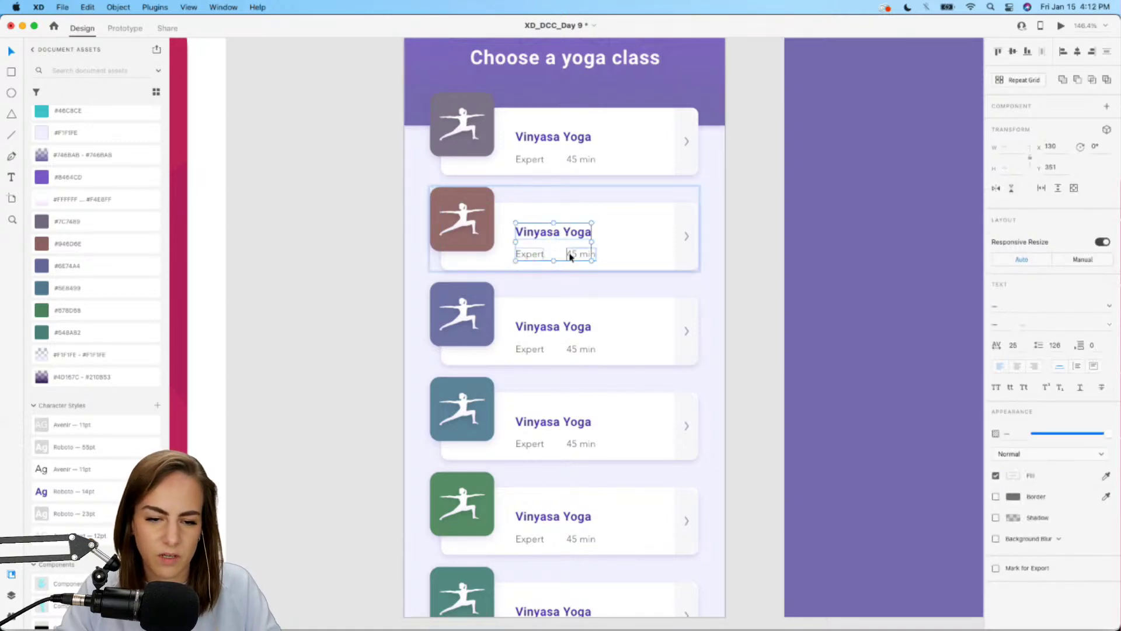
{"action": "left_click_drag", "start_coordinate": [573, 255], "coordinate": [573, 249]}
{"action": "left_click", "coordinate": [338, 257]}
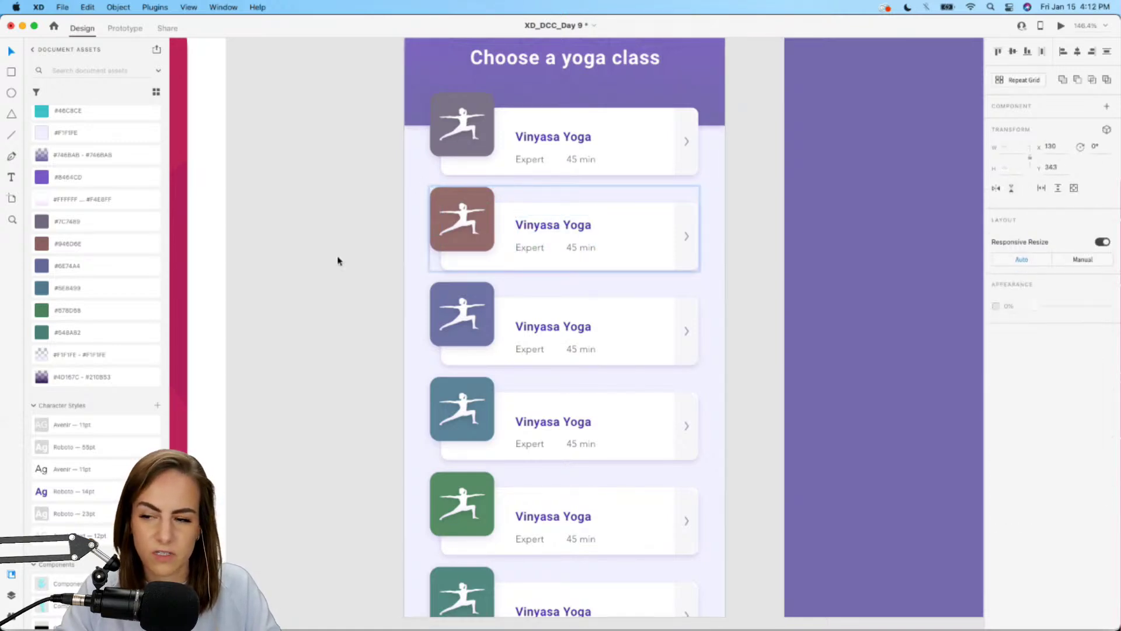
- Change the second card's title to "Hatha Yoga" and its level label to "Beginner"
{"action": "left_click", "coordinate": [549, 222]}
{"action": "double_click", "coordinate": [552, 224]}
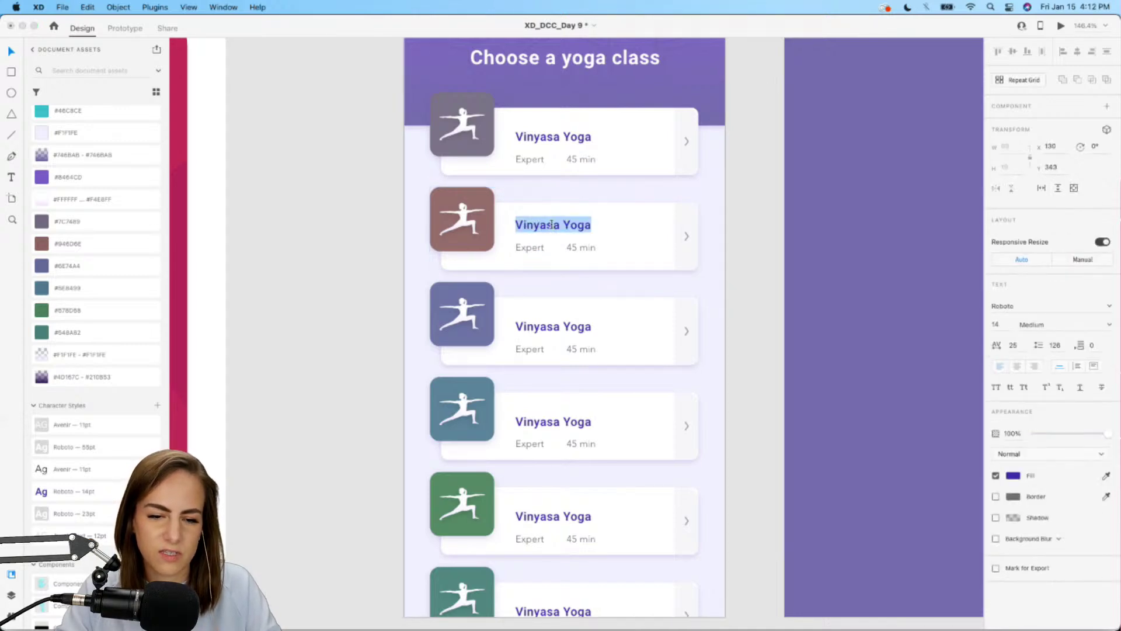
{"action": "left_click", "coordinate": [554, 225]}
{"action": "type", "text": "Hatha"}
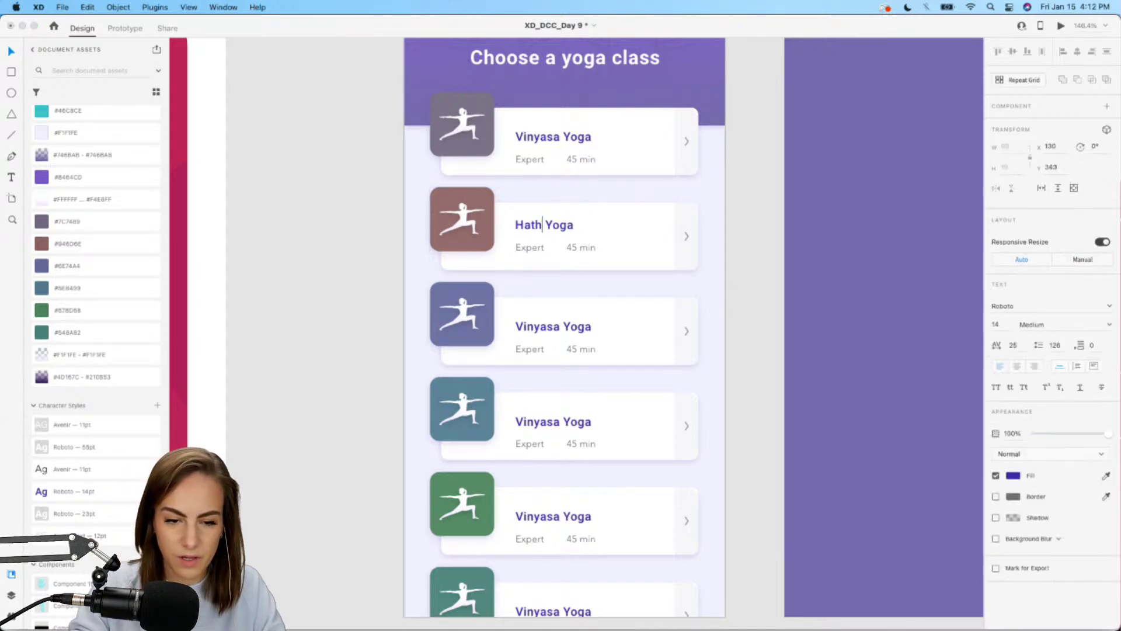
{"action": "double_click", "coordinate": [537, 248]}
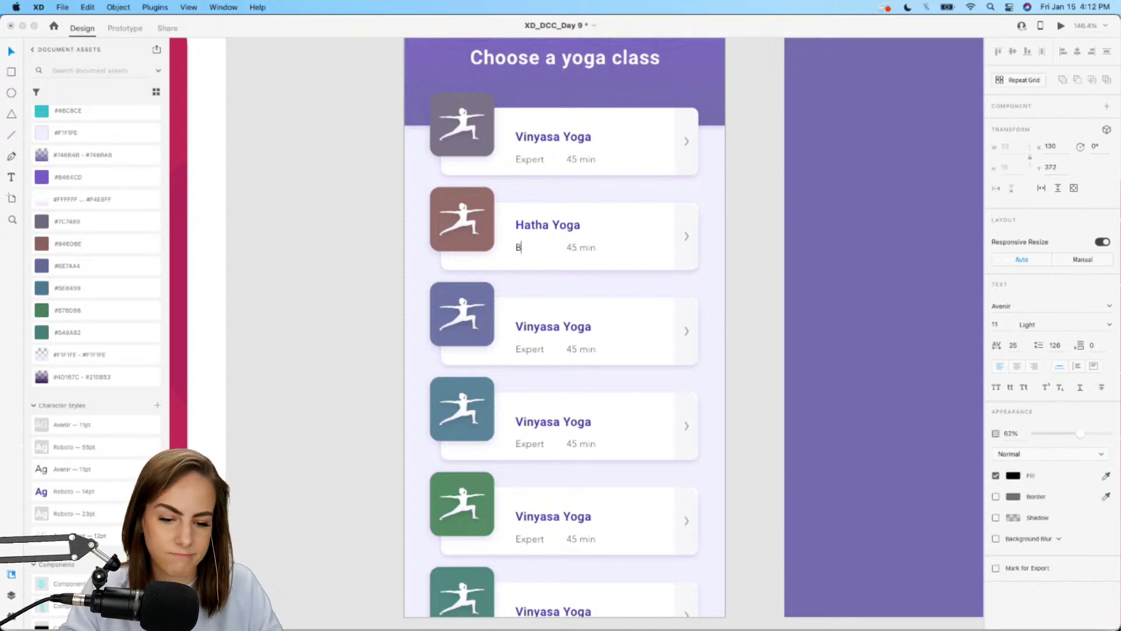
{"action": "type", "text": "Beginner"}
{"action": "left_click", "coordinate": [350, 310]}
- Change the third card's title to "Restorative Yoga"
{"action": "scroll", "coordinate": [344, 310], "scroll_direction": "down", "scroll_amount": 2}
{"action": "scroll", "coordinate": [345, 310], "scroll_direction": "right", "scroll_amount": 2}
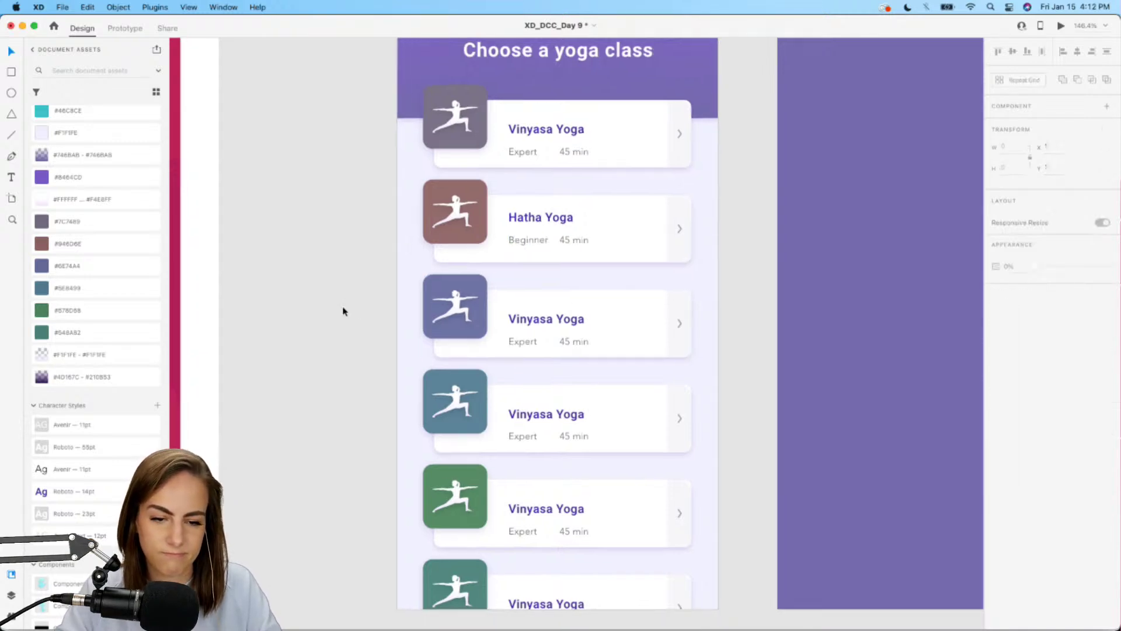
{"action": "left_click", "coordinate": [529, 286]}
{"action": "double_click", "coordinate": [528, 286]}
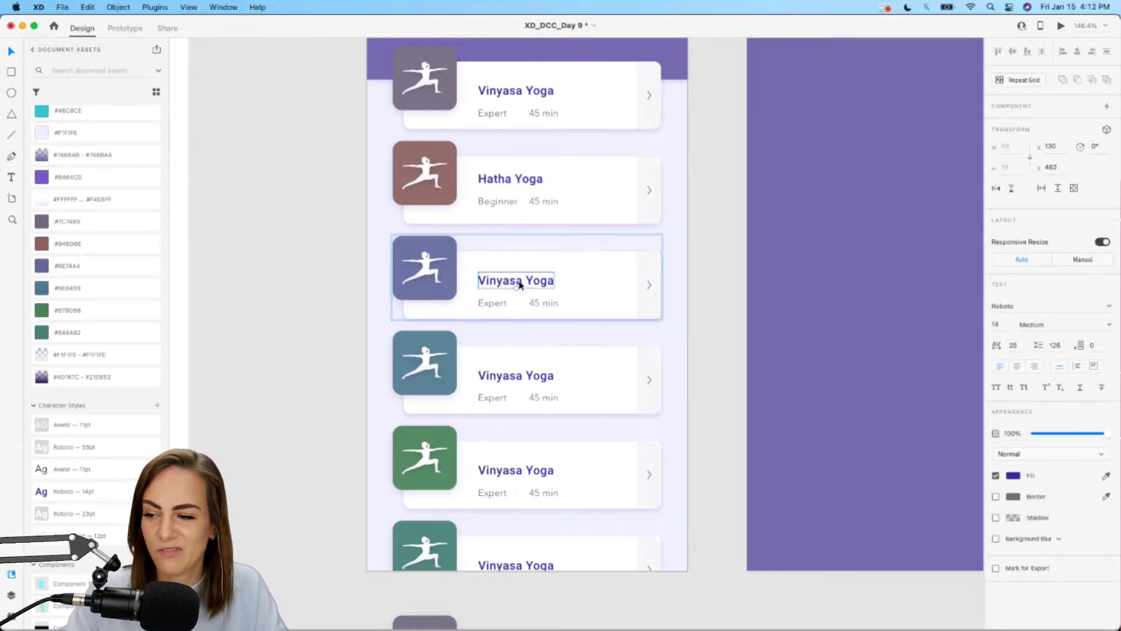
{"action": "double_click", "coordinate": [520, 285]}
{"action": "left_click", "coordinate": [526, 280]}
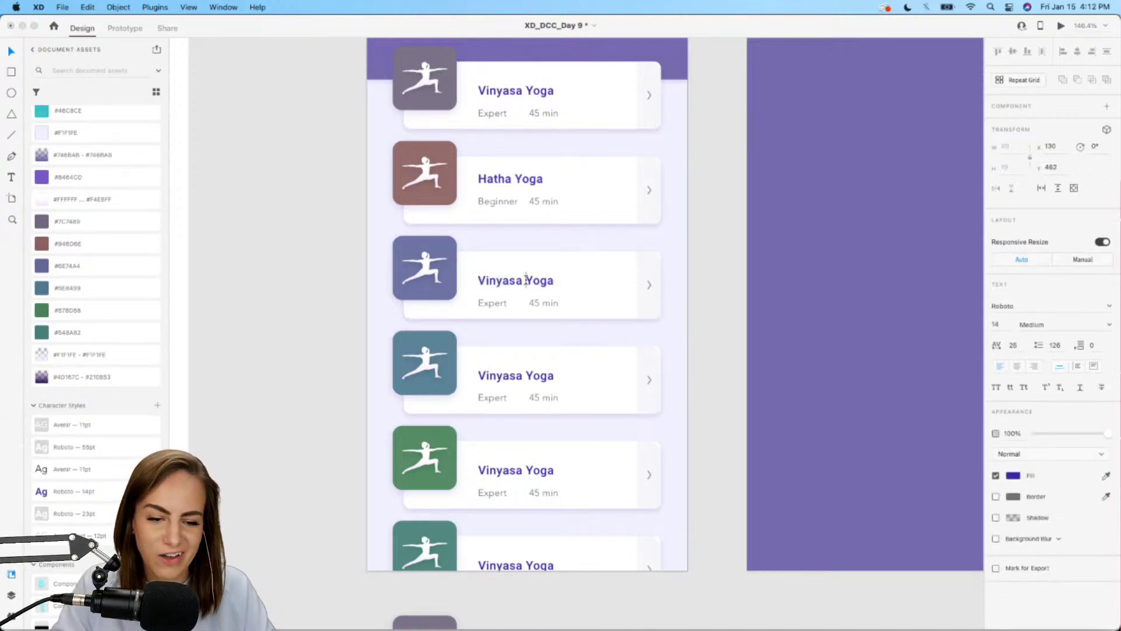
{"action": "left_click_drag", "start_coordinate": [522, 279], "coordinate": [433, 280]}
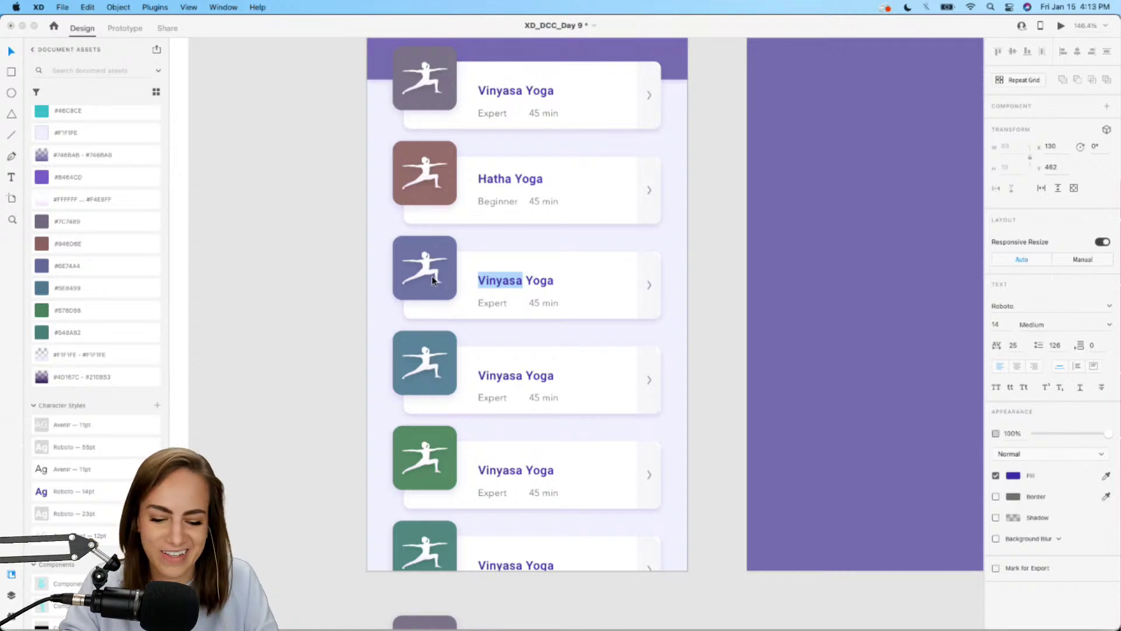
{"action": "type", "text": "Restorative"}
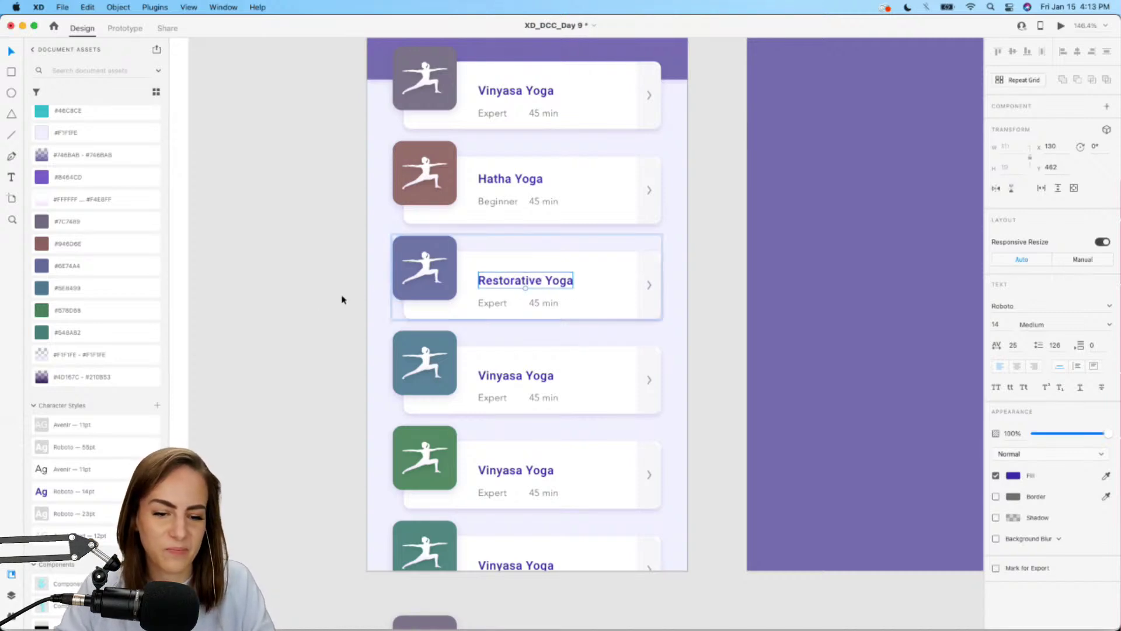
{"action": "left_click", "coordinate": [311, 305]}
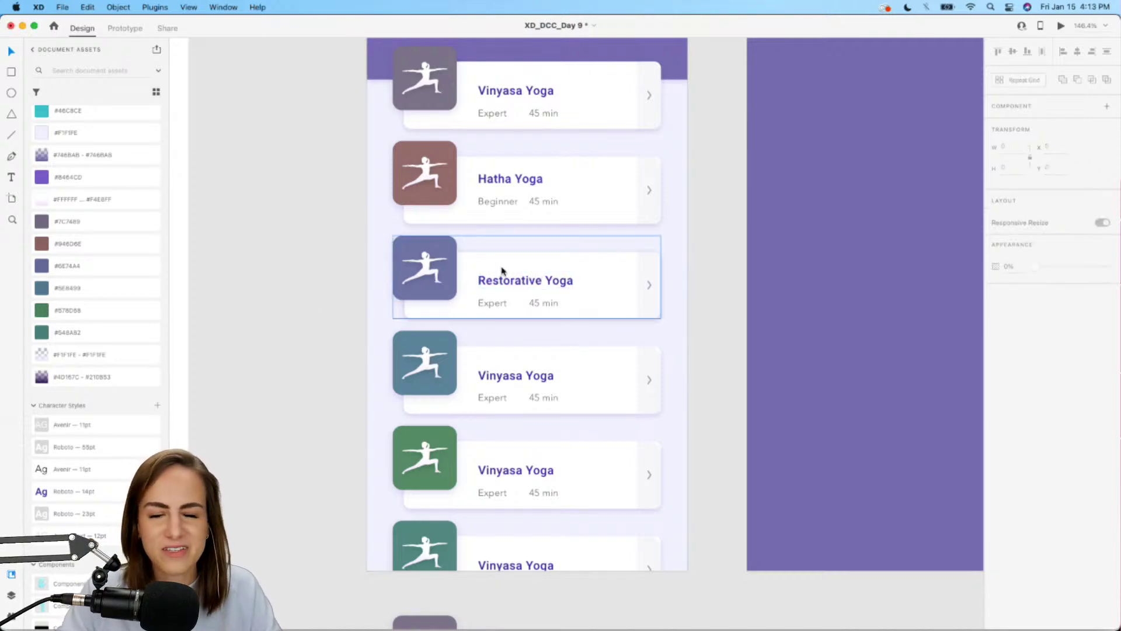
- Move the third card's title, "Expert" and "45 min" labels up together to a Y position of 458
{"action": "double_click", "coordinate": [562, 283]}
{"action": "left_click", "coordinate": [540, 305]}
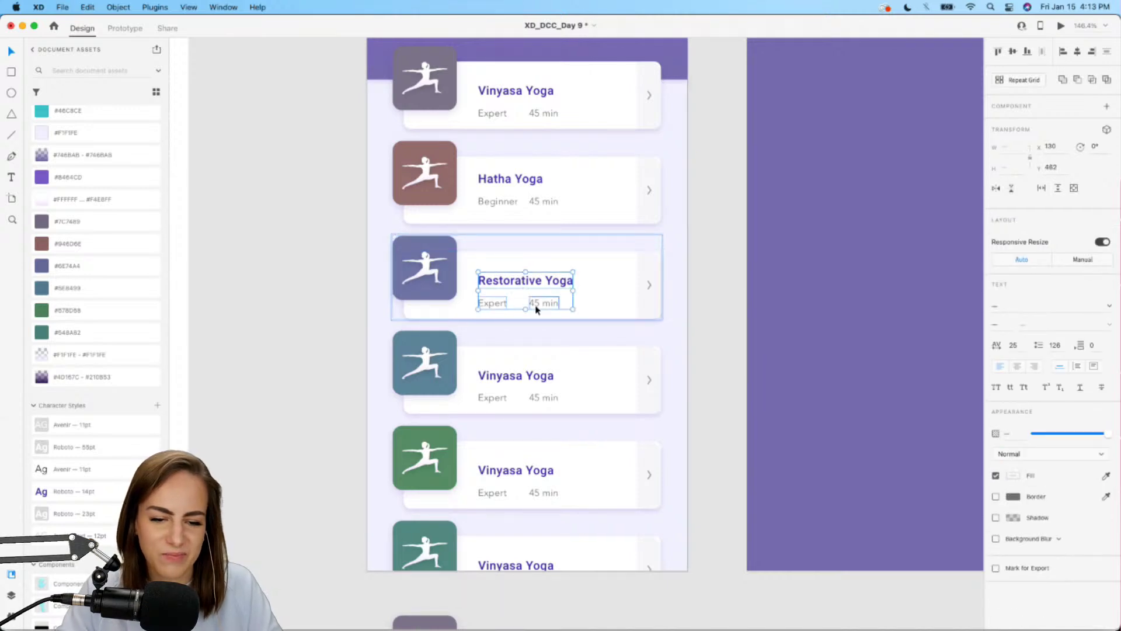
{"action": "key", "text": "Escape"}
{"action": "left_click", "coordinate": [500, 308]}
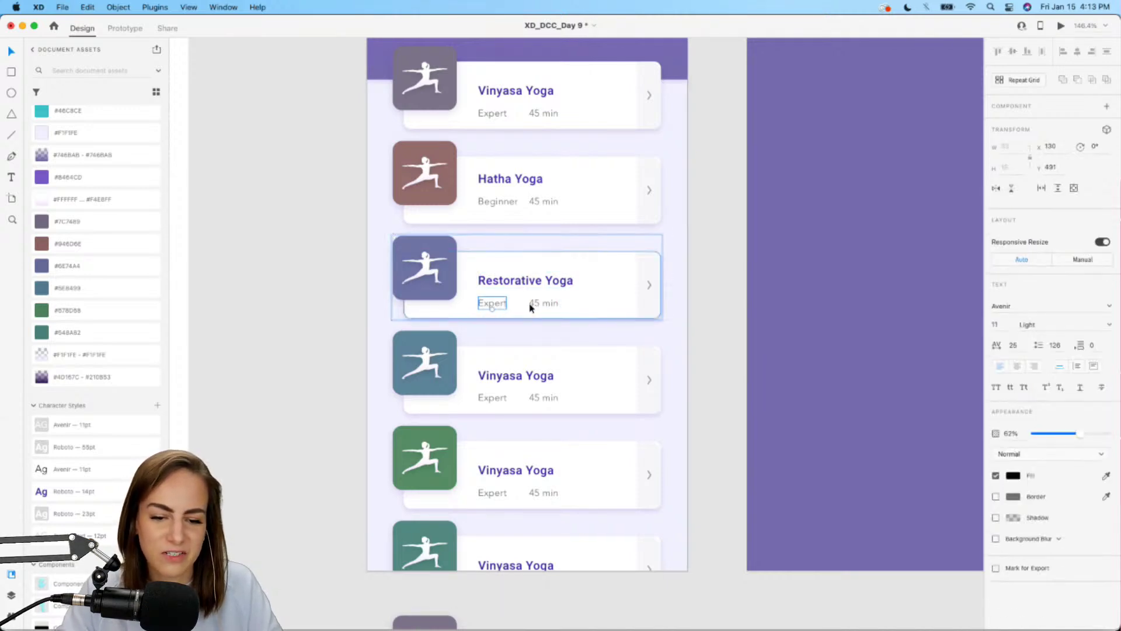
{"action": "left_click", "coordinate": [543, 302], "text": "shift"}
{"action": "left_click", "coordinate": [546, 281], "text": "shift"}
{"action": "left_click_drag", "start_coordinate": [546, 286], "coordinate": [533, 280]}
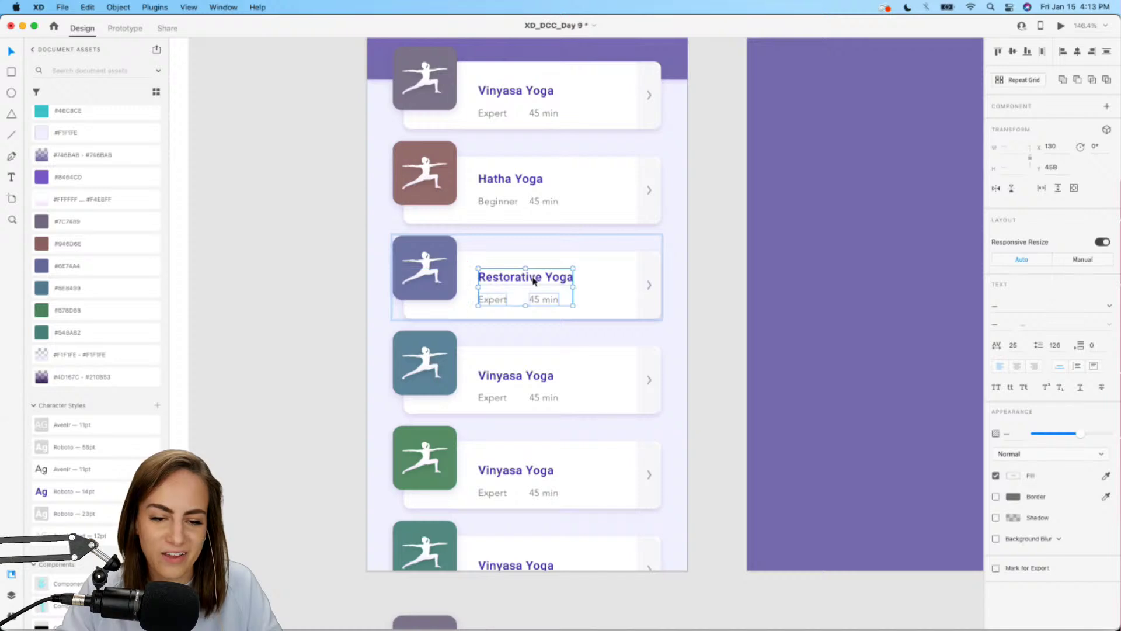
- Change the class title on the fourth card to Kundalini Yoga
{"action": "left_click", "coordinate": [351, 296]}
{"action": "scroll", "coordinate": [350, 299], "scroll_direction": "down", "scroll_amount": 3}
{"action": "left_click", "coordinate": [422, 289]}
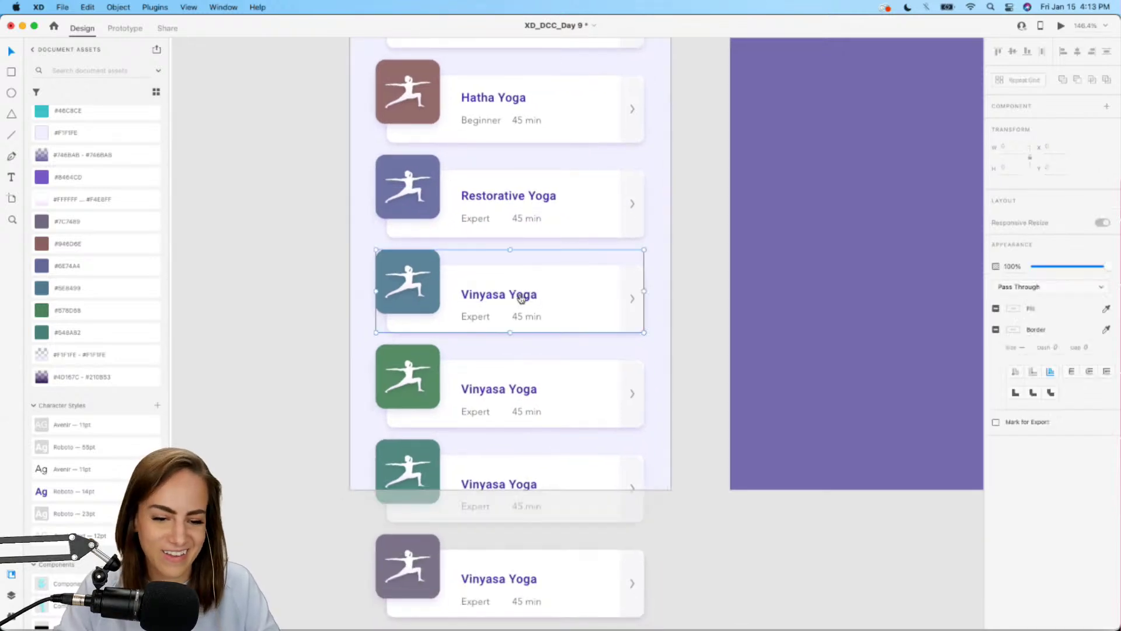
{"action": "double_click", "coordinate": [484, 292]}
{"action": "double_click", "coordinate": [487, 294]}
{"action": "left_click", "coordinate": [497, 292]}
{"action": "double_click", "coordinate": [498, 291]}
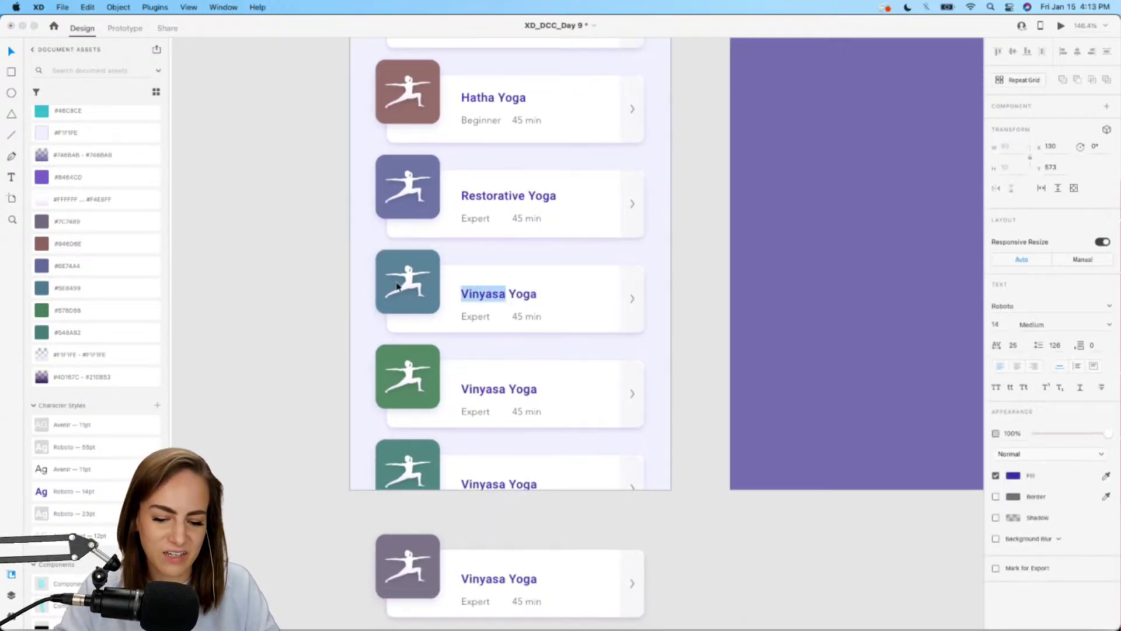
{"action": "type", "text": "K"}
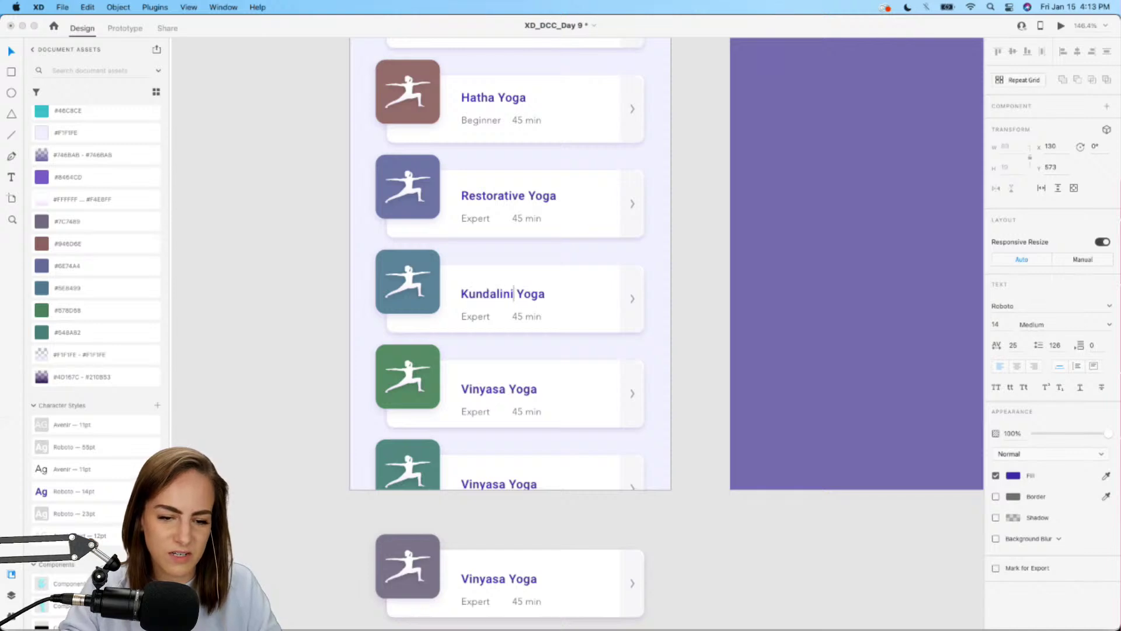
{"action": "type", "text": "undalini"}
{"action": "key", "text": "Escape"}
{"action": "key", "text": "Escape"}
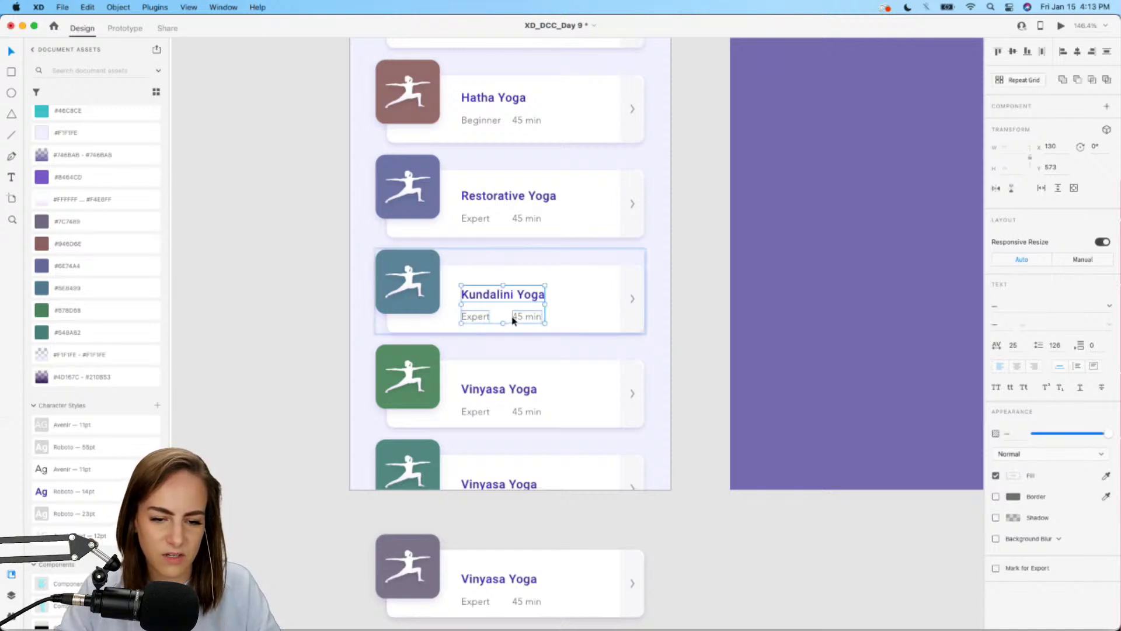
- Nudge the title, level and duration text slightly upward on the Kundalini Yoga card, and to about Y 680 on the green card below
{"action": "left_click_drag", "start_coordinate": [521, 320], "coordinate": [521, 318]}
{"action": "left_click", "coordinate": [483, 391]}
{"action": "left_click", "coordinate": [483, 416], "text": "shift"}
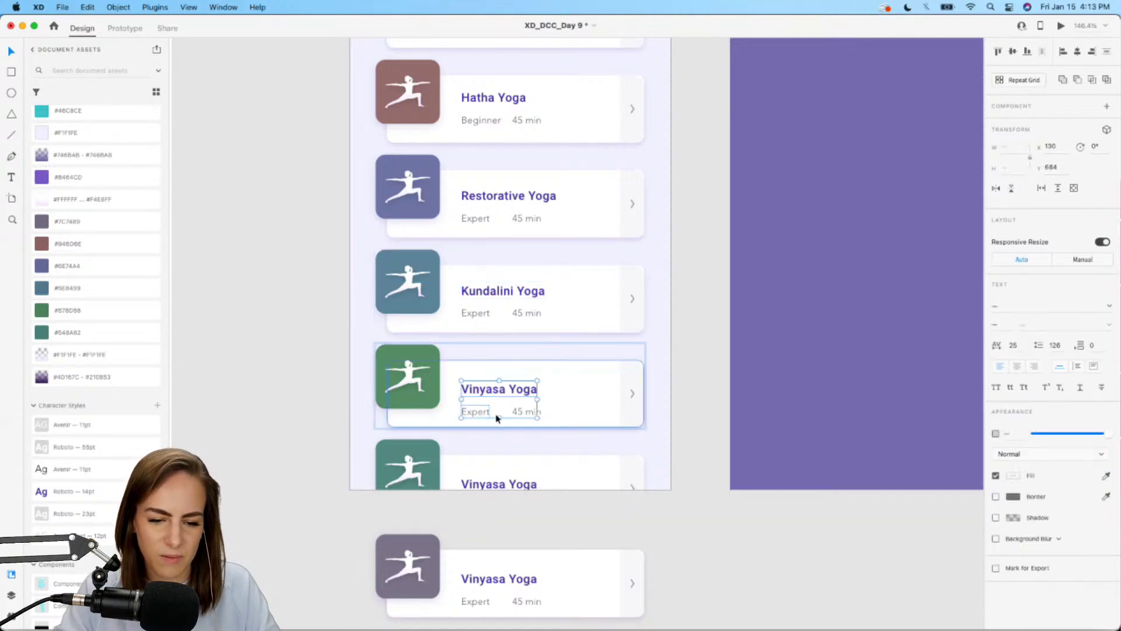
{"action": "left_click", "coordinate": [520, 414], "text": "shift"}
{"action": "left_click_drag", "start_coordinate": [521, 413], "coordinate": [520, 410]}
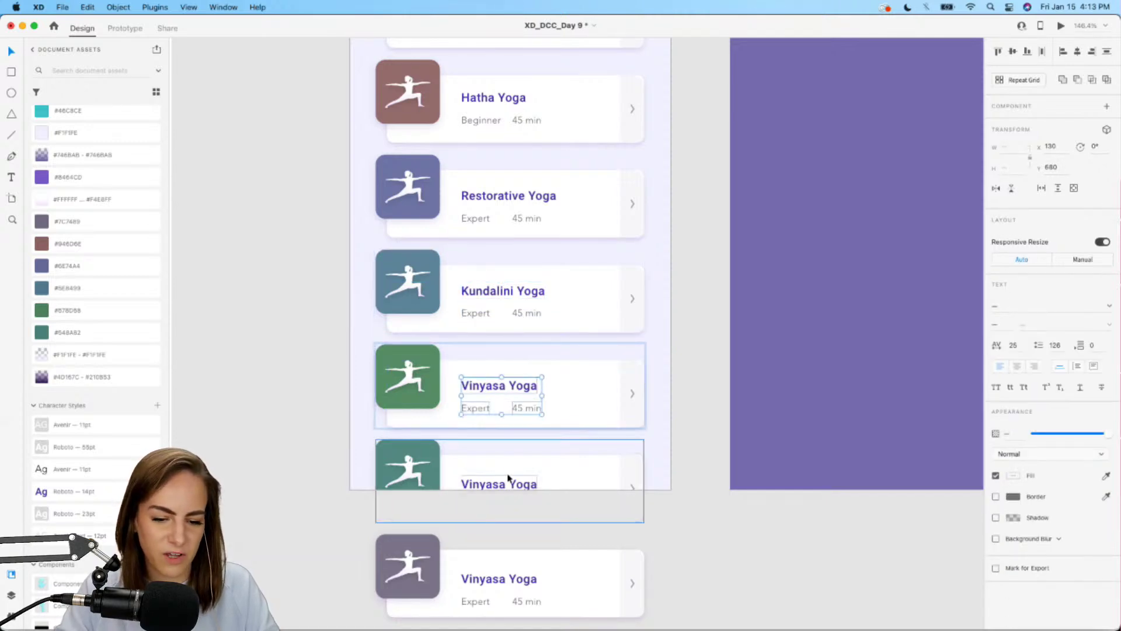
- Delete the extra Vinyasa Yoga card sitting below the Home artboard
{"action": "left_click", "coordinate": [253, 433]}
{"action": "scroll", "coordinate": [253, 433], "scroll_direction": "down", "scroll_amount": 5}
{"action": "left_click", "coordinate": [425, 445]}
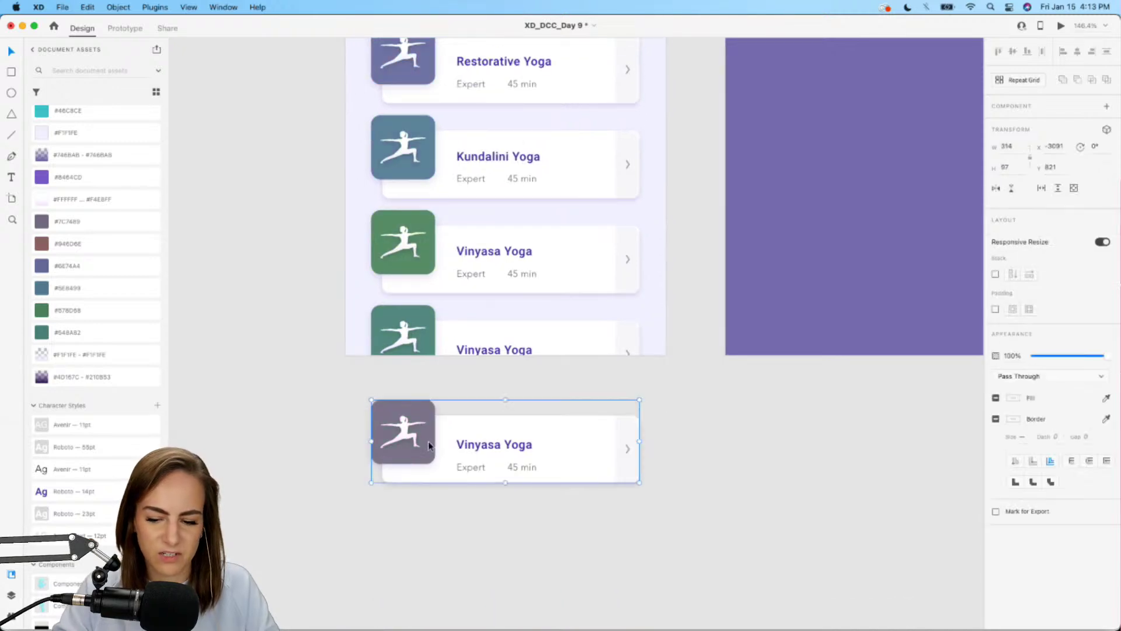
{"action": "key", "text": "Delete"}
- Move the first Vinyasa Yoga card's title, level and duration text slightly upward to about Y 234
{"action": "scroll", "coordinate": [428, 445], "scroll_direction": "up", "scroll_amount": 6}
{"action": "scroll", "coordinate": [430, 446], "scroll_direction": "up", "scroll_amount": 1}
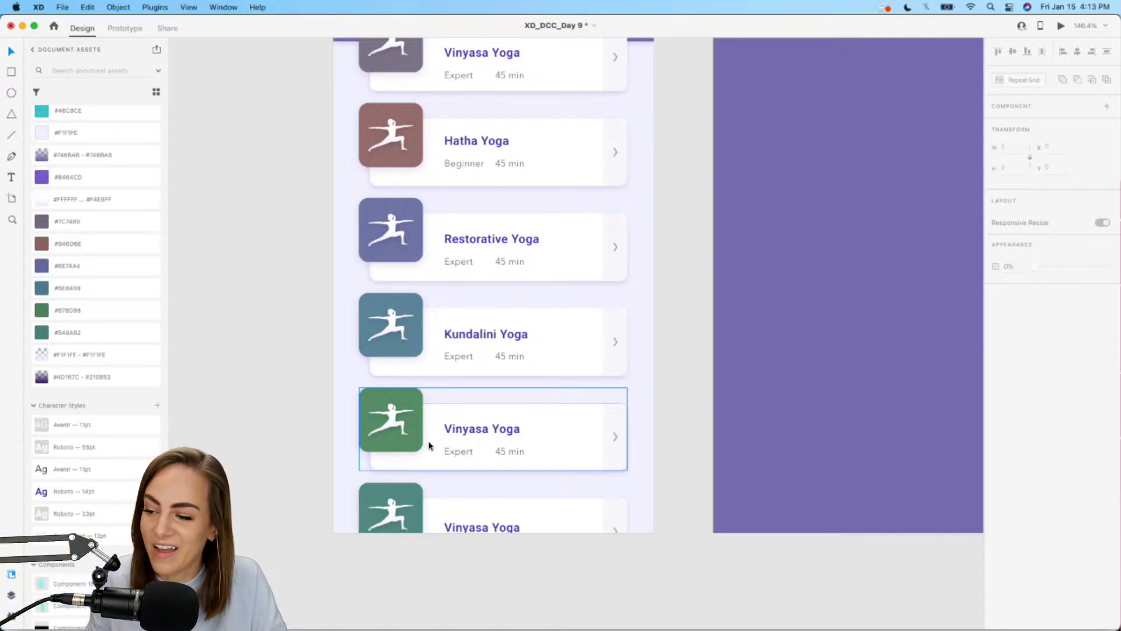
{"action": "scroll", "coordinate": [429, 446], "scroll_direction": "up", "scroll_amount": 5}
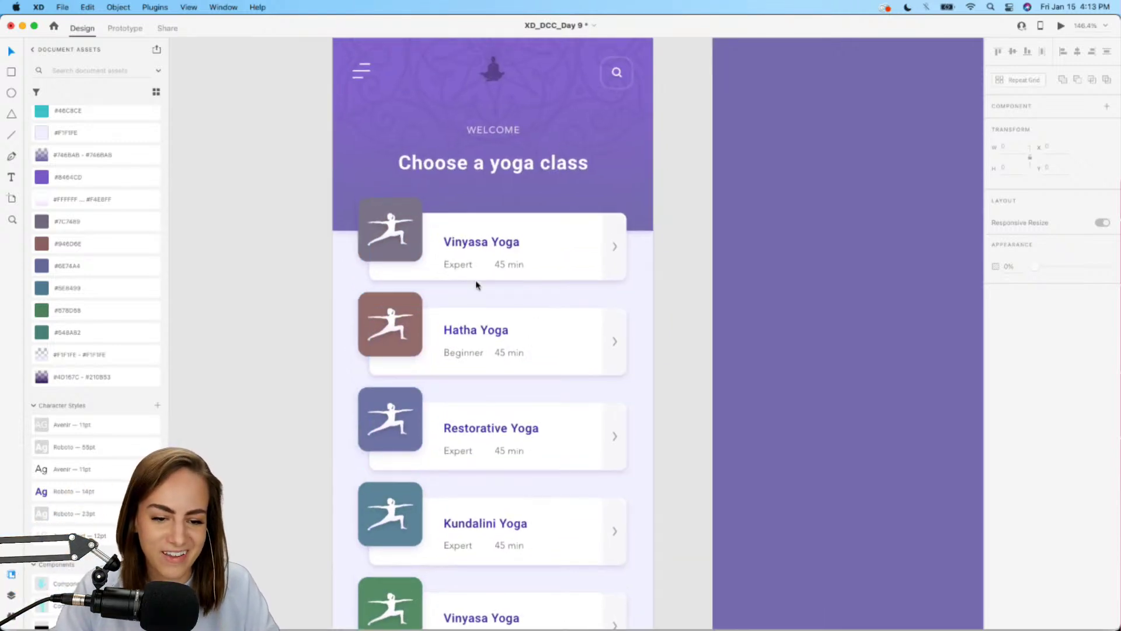
{"action": "left_click", "coordinate": [457, 271]}
{"action": "double_click", "coordinate": [457, 269]}
{"action": "left_click", "coordinate": [501, 266], "text": "shift"}
{"action": "left_click", "coordinate": [479, 240], "text": "shift"}
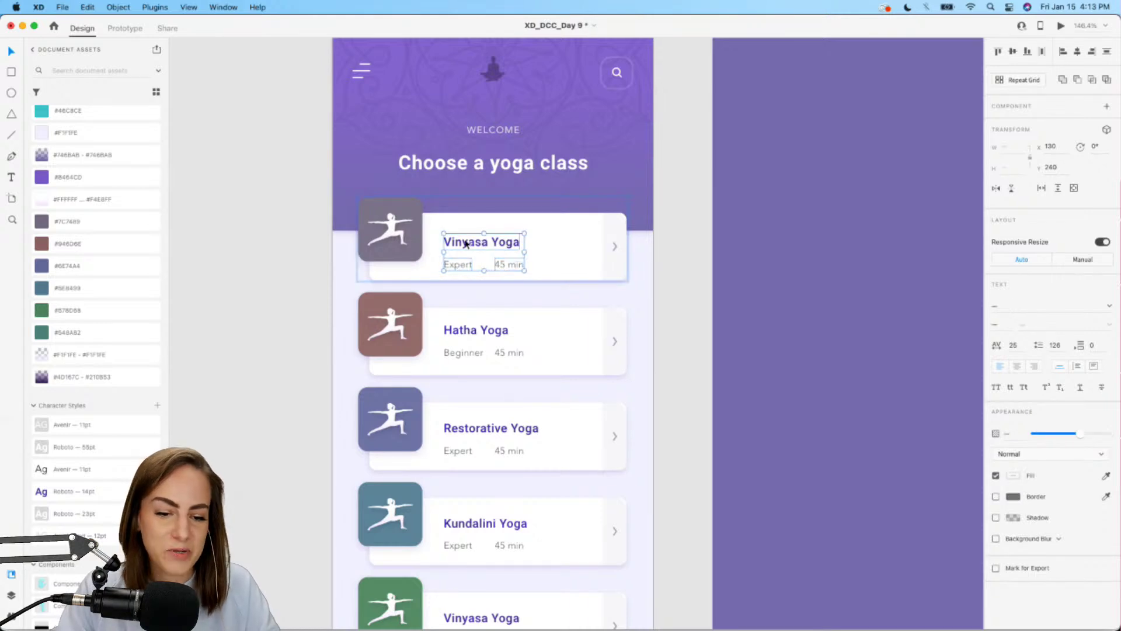
{"action": "left_click_drag", "start_coordinate": [465, 242], "coordinate": [466, 238]}
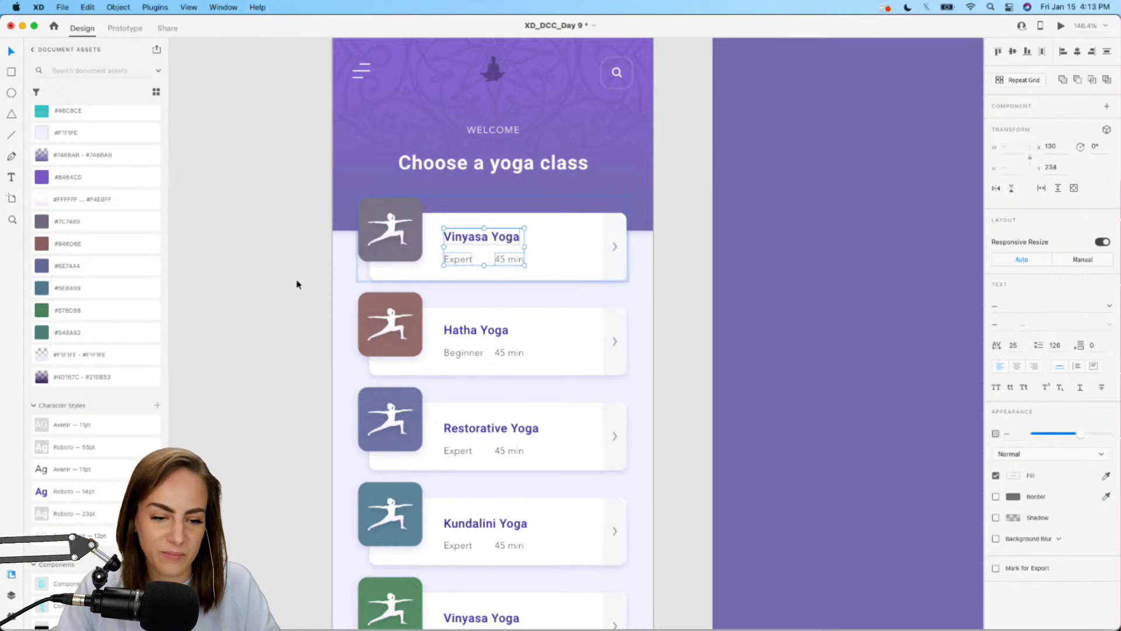
{"action": "left_click", "coordinate": [283, 288]}
{"action": "scroll", "coordinate": [285, 288], "scroll_direction": "down", "scroll_amount": 3}
{"action": "scroll", "coordinate": [285, 289], "scroll_direction": "down", "scroll_amount": 2}
{"action": "scroll", "coordinate": [284, 289], "scroll_direction": "right", "scroll_amount": 1}
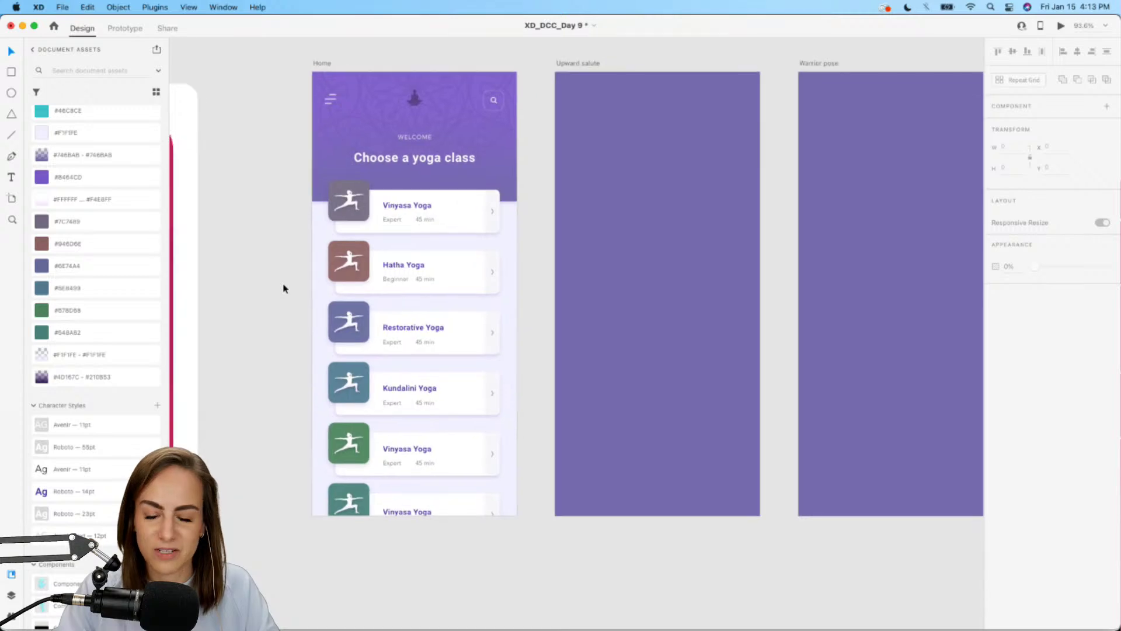
{"action": "scroll", "coordinate": [284, 288], "scroll_direction": "right", "scroll_amount": 2}
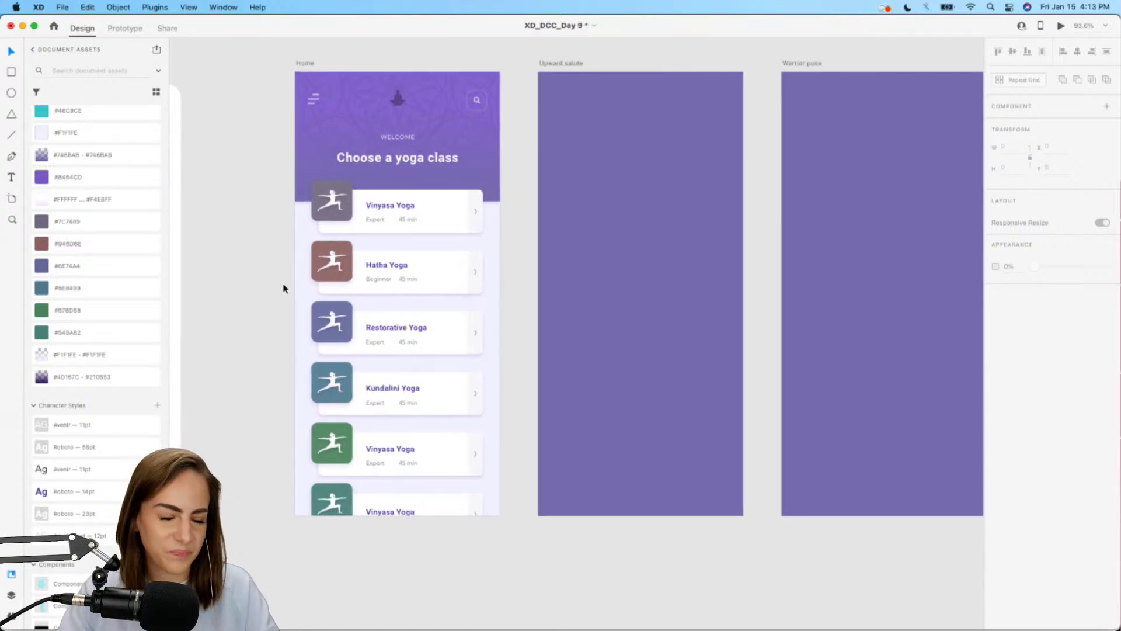
{"action": "scroll", "coordinate": [284, 289], "scroll_direction": "up", "scroll_amount": 1}
{"action": "scroll", "coordinate": [284, 289], "scroll_direction": "left", "scroll_amount": 3}
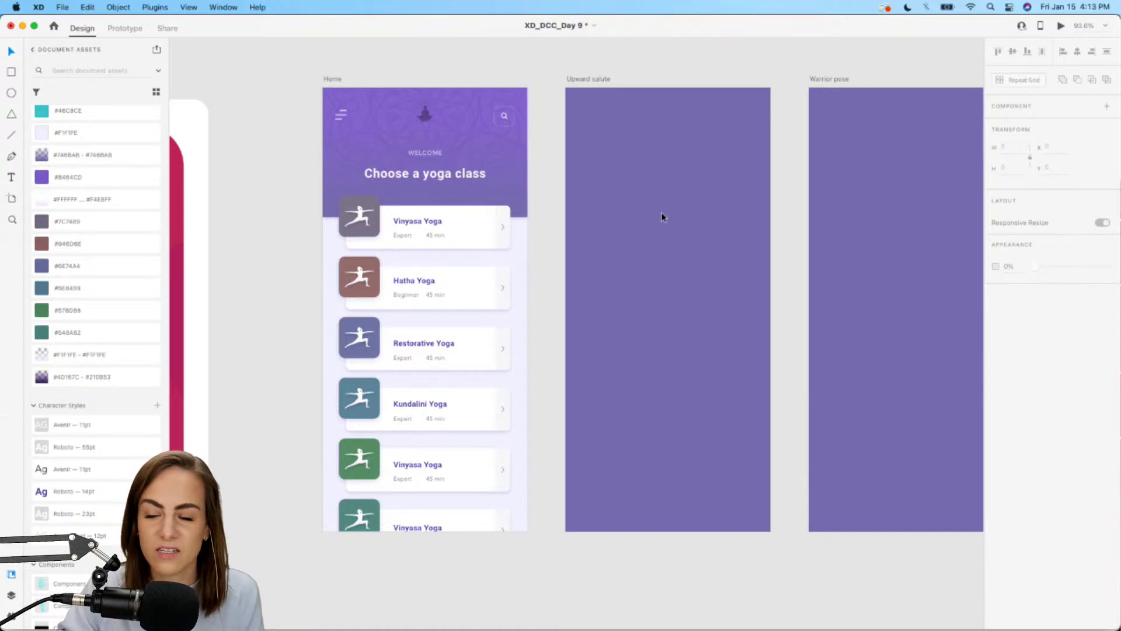
{"action": "scroll", "coordinate": [662, 216], "scroll_direction": "right", "scroll_amount": 2}
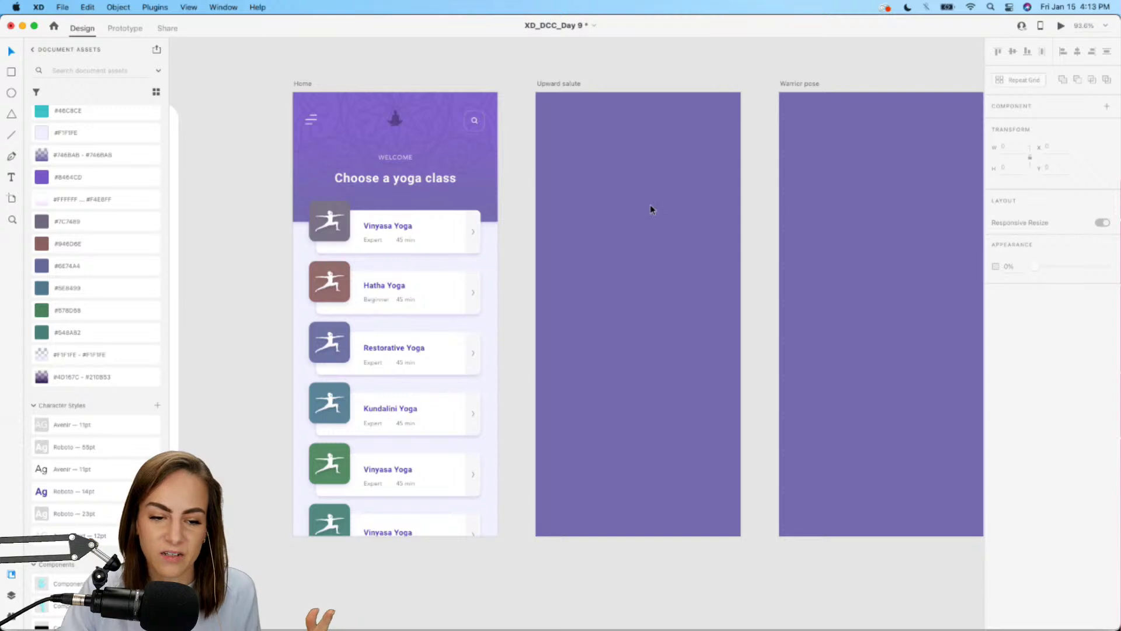
- Link the first Vinyasa Yoga card on the Home artboard to the Upward salute artboard as a prototype interaction
{"action": "left_click", "coordinate": [460, 238]}
{"action": "scroll", "coordinate": [461, 239], "scroll_direction": "up", "scroll_amount": 5}
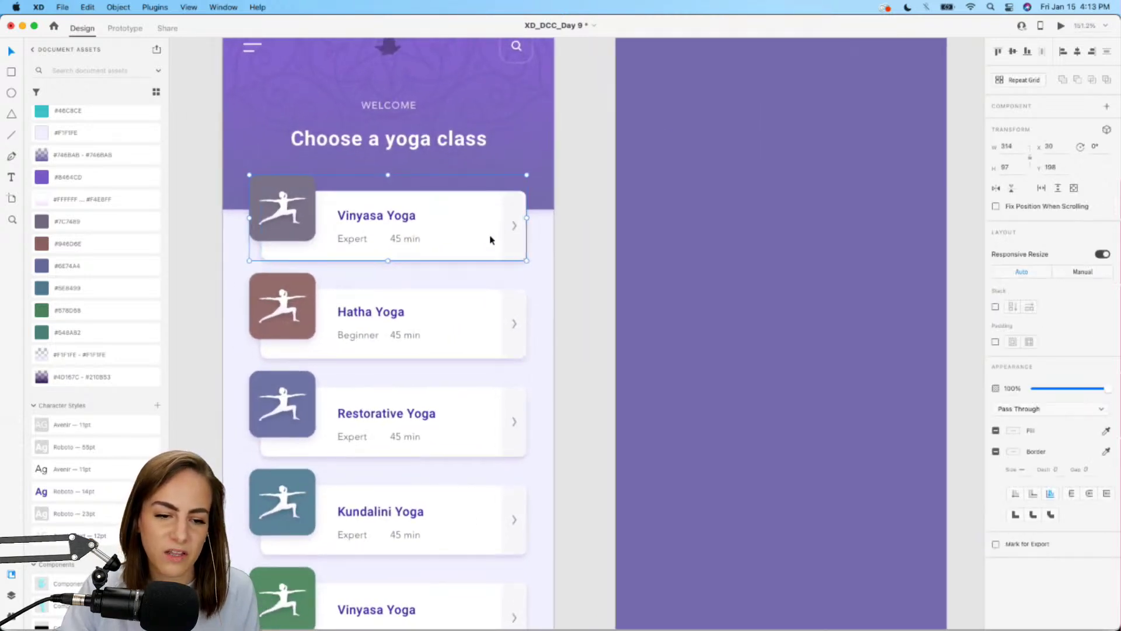
{"action": "double_click", "coordinate": [518, 233]}
{"action": "left_click", "coordinate": [563, 238]}
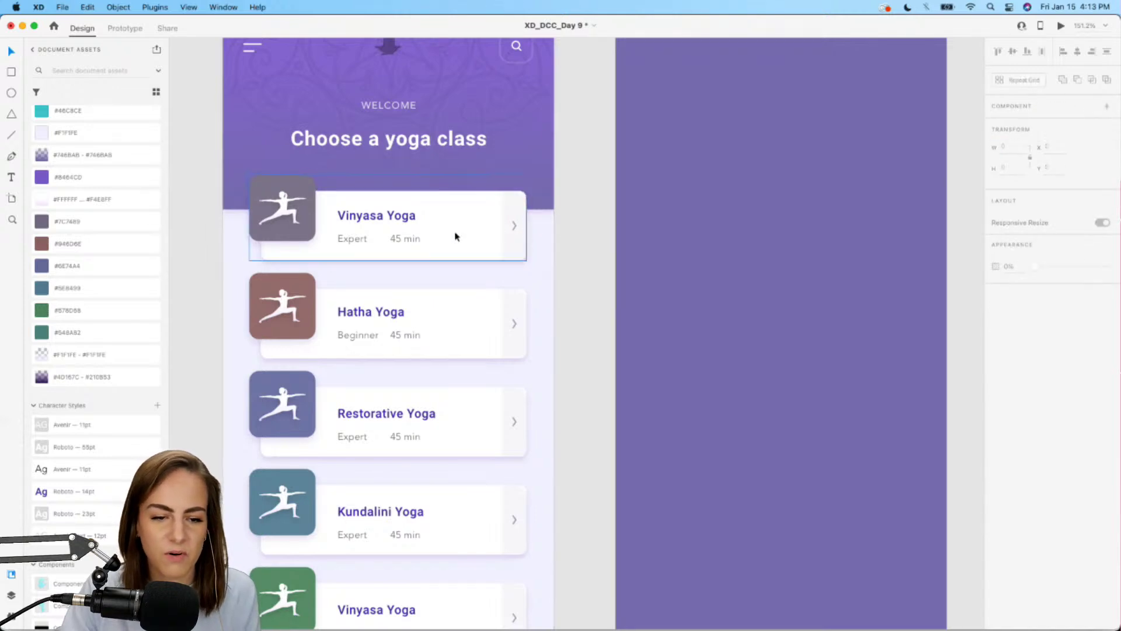
{"action": "left_click", "coordinate": [456, 236]}
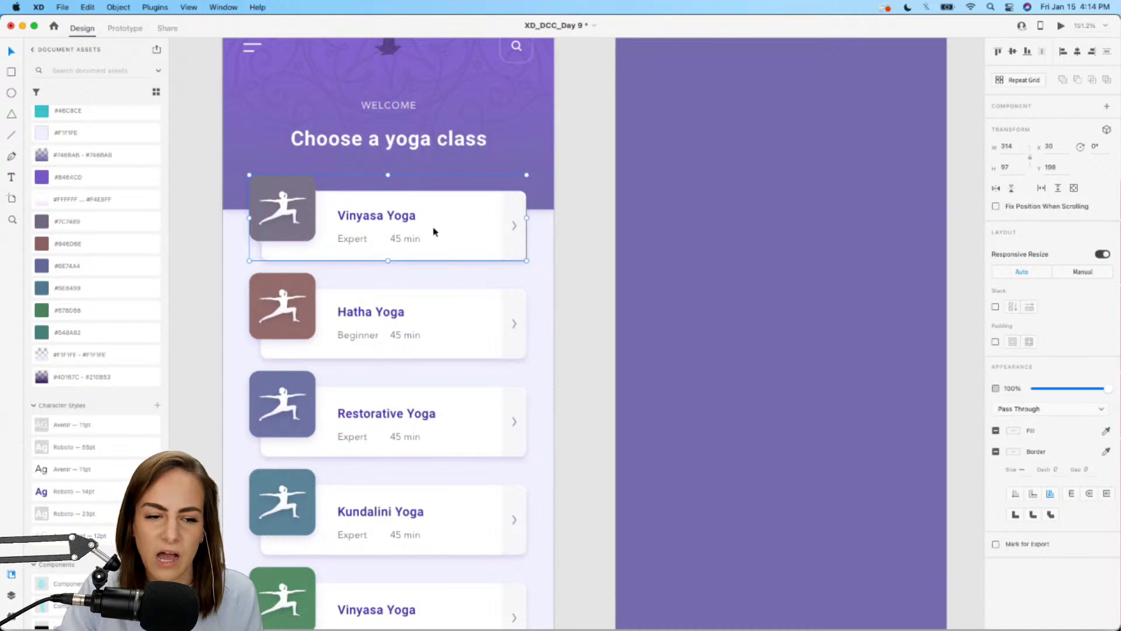
{"action": "left_click", "coordinate": [125, 29]}
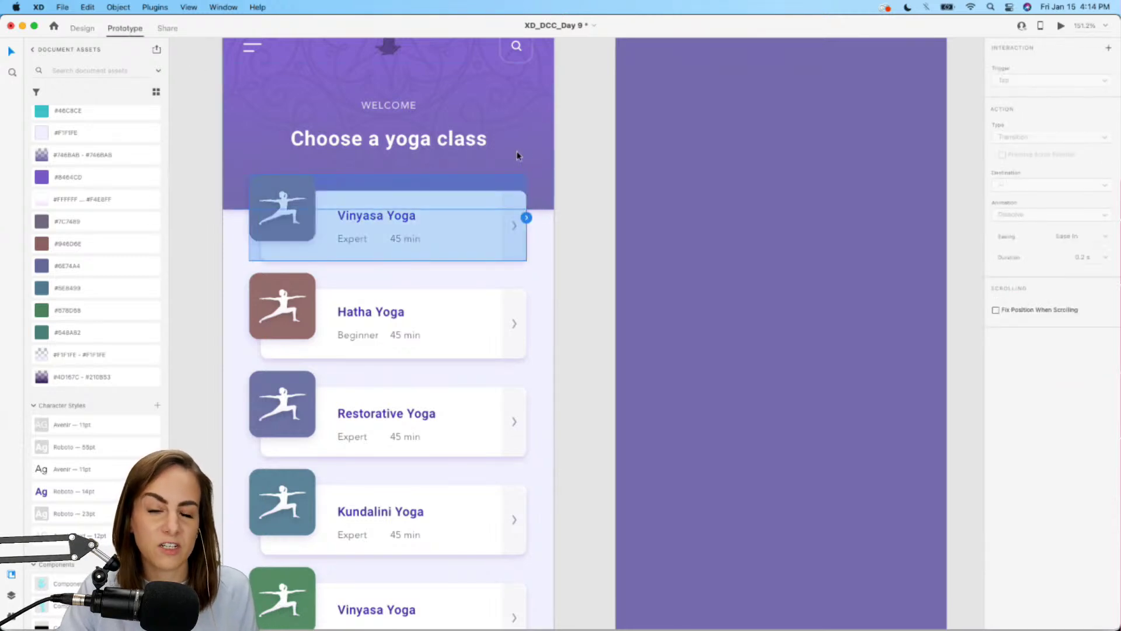
{"action": "left_click_drag", "start_coordinate": [527, 218], "coordinate": [650, 286]}
{"action": "scroll", "coordinate": [651, 286], "scroll_direction": "right", "scroll_amount": 2}
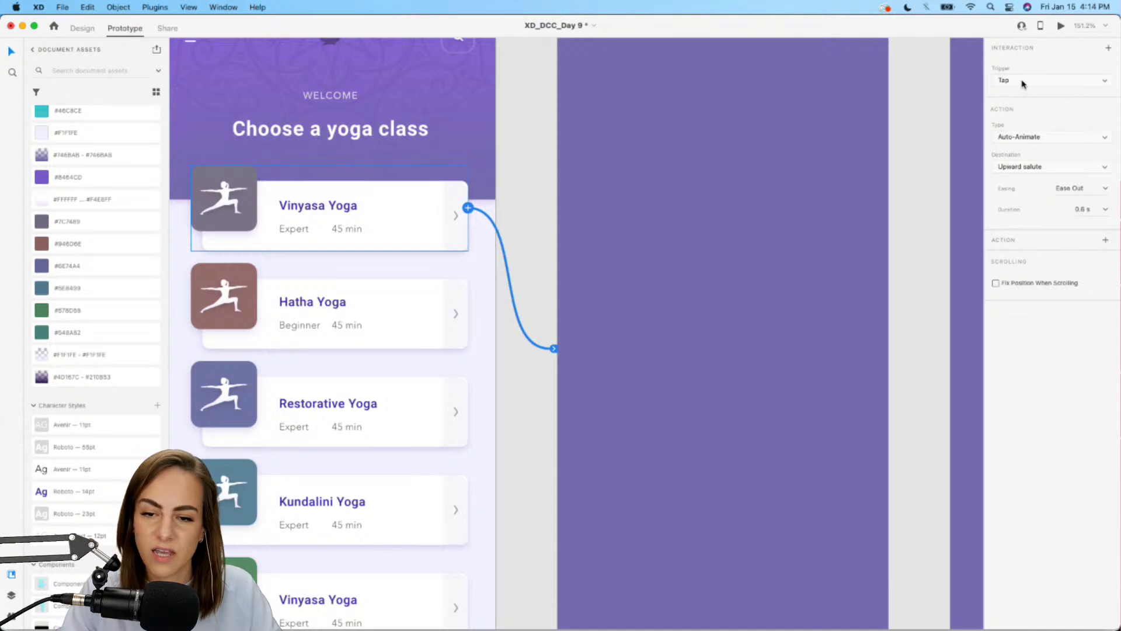
- Set the card interaction's action type to Transition with a duration of 0.4 s
{"action": "left_click", "coordinate": [1024, 139]}
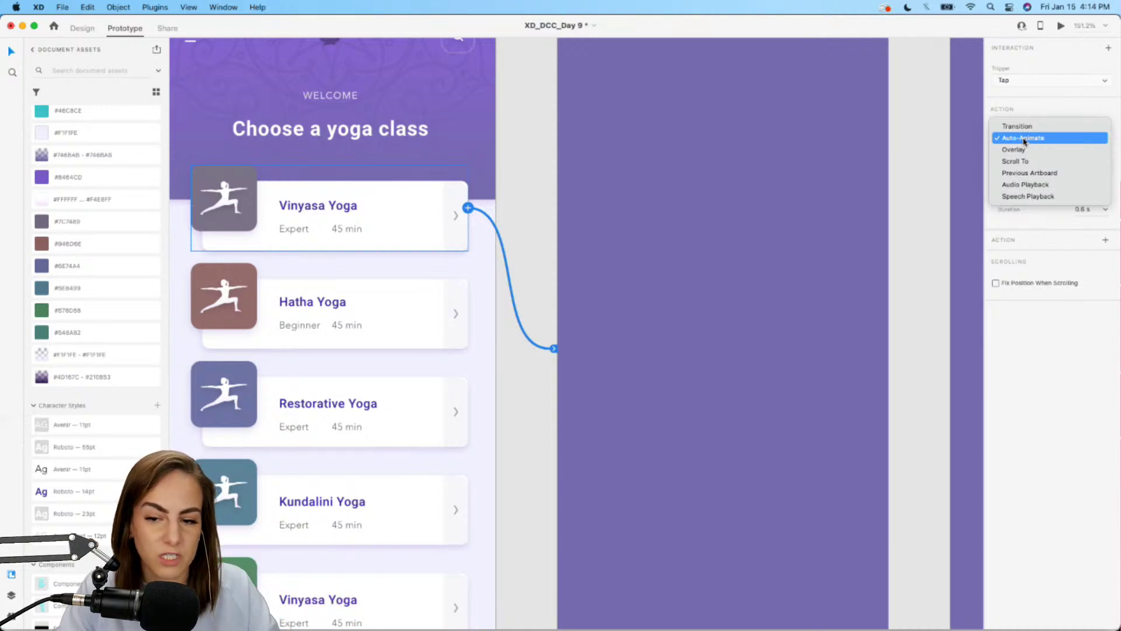
{"action": "left_click", "coordinate": [1052, 125]}
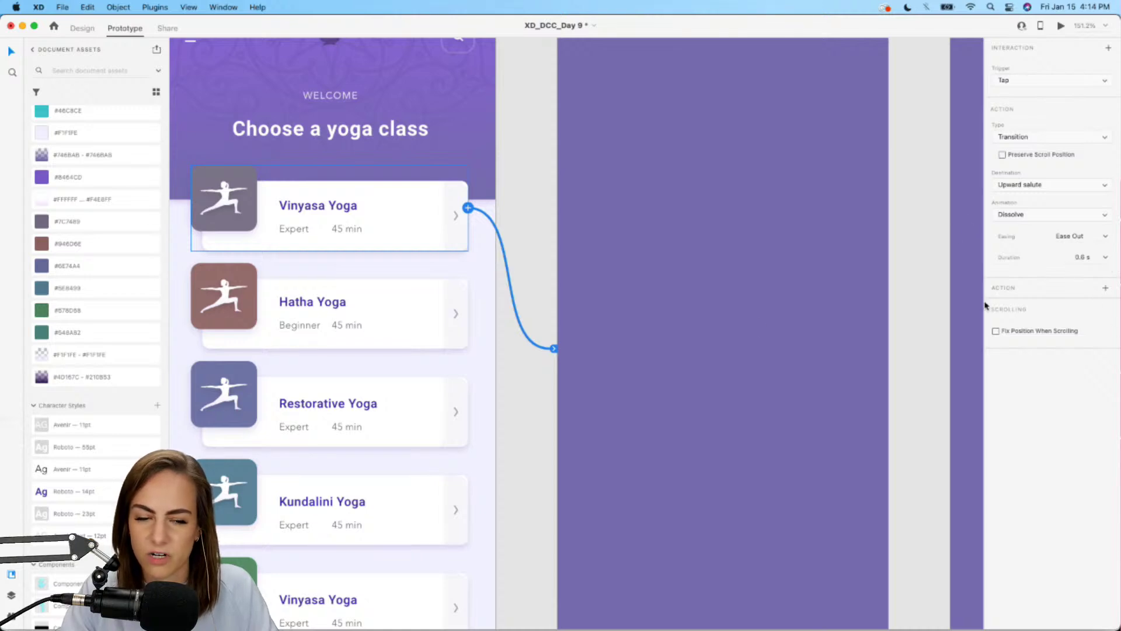
{"action": "scroll", "coordinate": [726, 326], "scroll_direction": "down", "scroll_amount": 5}
{"action": "left_click", "coordinate": [1107, 257]}
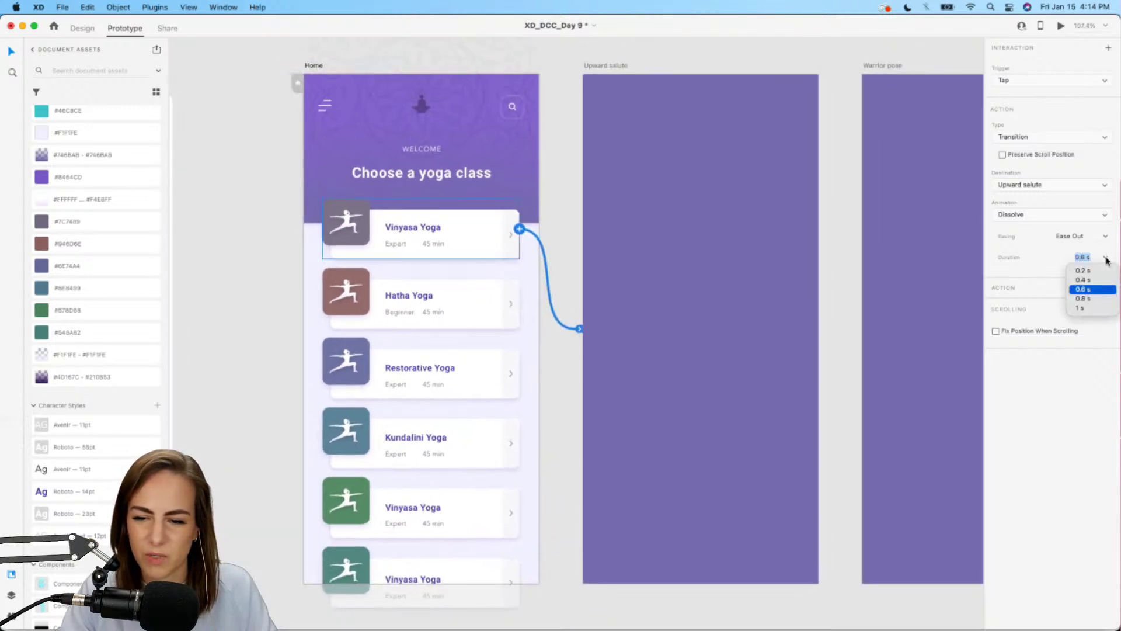
{"action": "left_click", "coordinate": [1081, 281]}
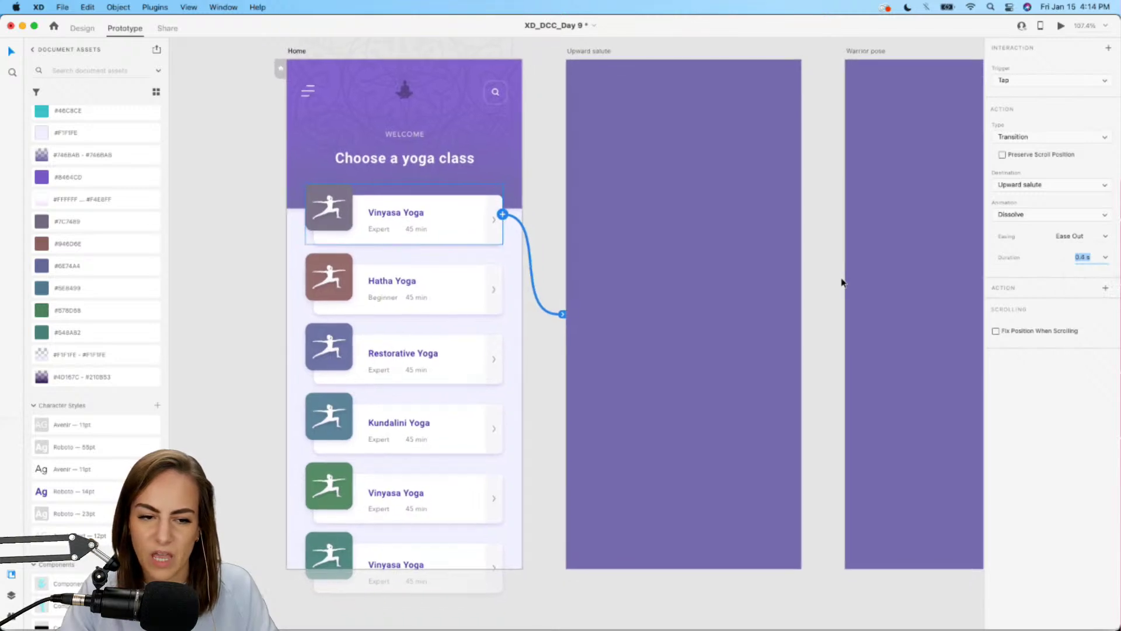
{"action": "scroll", "coordinate": [841, 280], "scroll_direction": "down", "scroll_amount": 1}
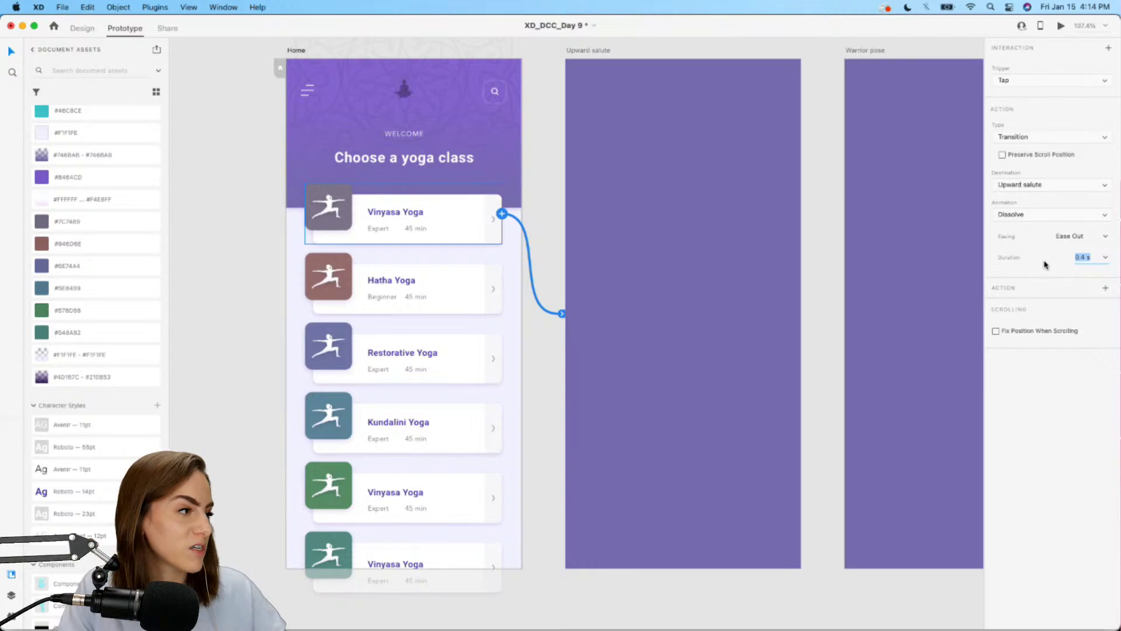
- Add a second action of type Speech Playback to the card's tap interaction, using the voice Salli
{"action": "left_click", "coordinate": [1105, 288]}
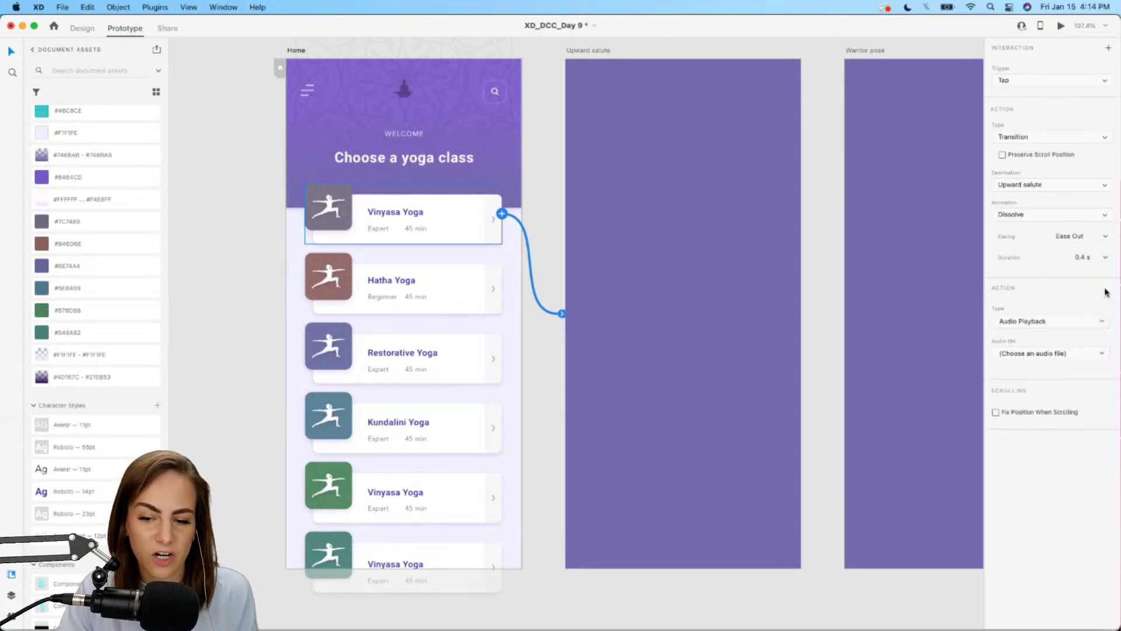
{"action": "left_click", "coordinate": [1016, 320]}
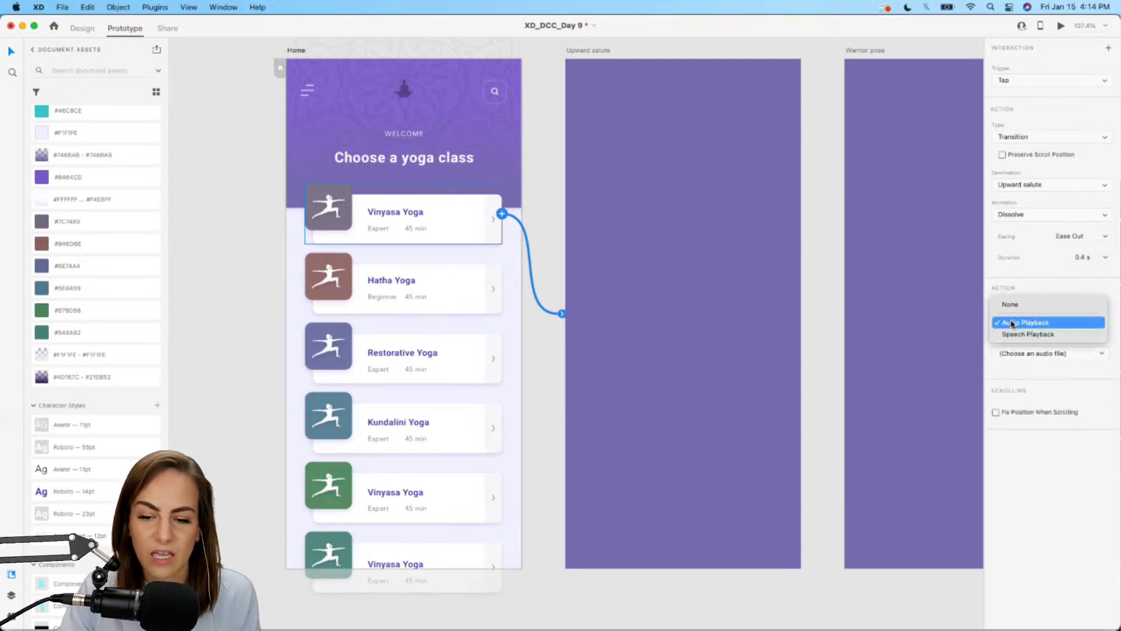
{"action": "left_click", "coordinate": [1053, 335]}
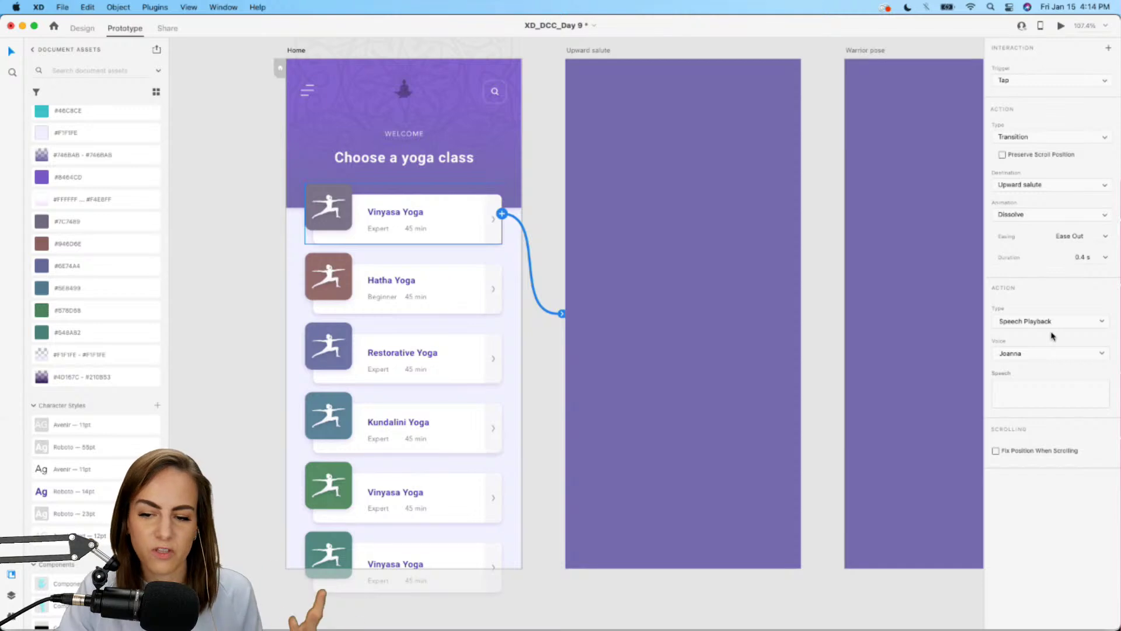
{"action": "left_click", "coordinate": [1021, 353]}
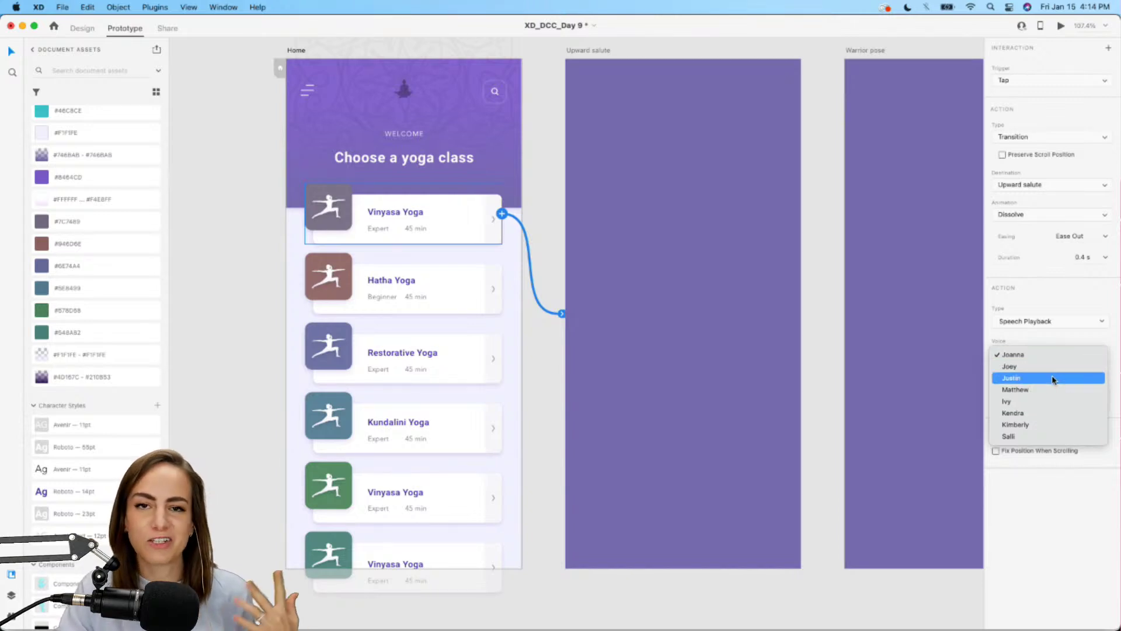
{"action": "left_click", "coordinate": [1029, 436]}
- Enter the speech text "Let's get started! Get into the first position of standing up straight" for the playback action
{"action": "left_click", "coordinate": [1028, 399]}
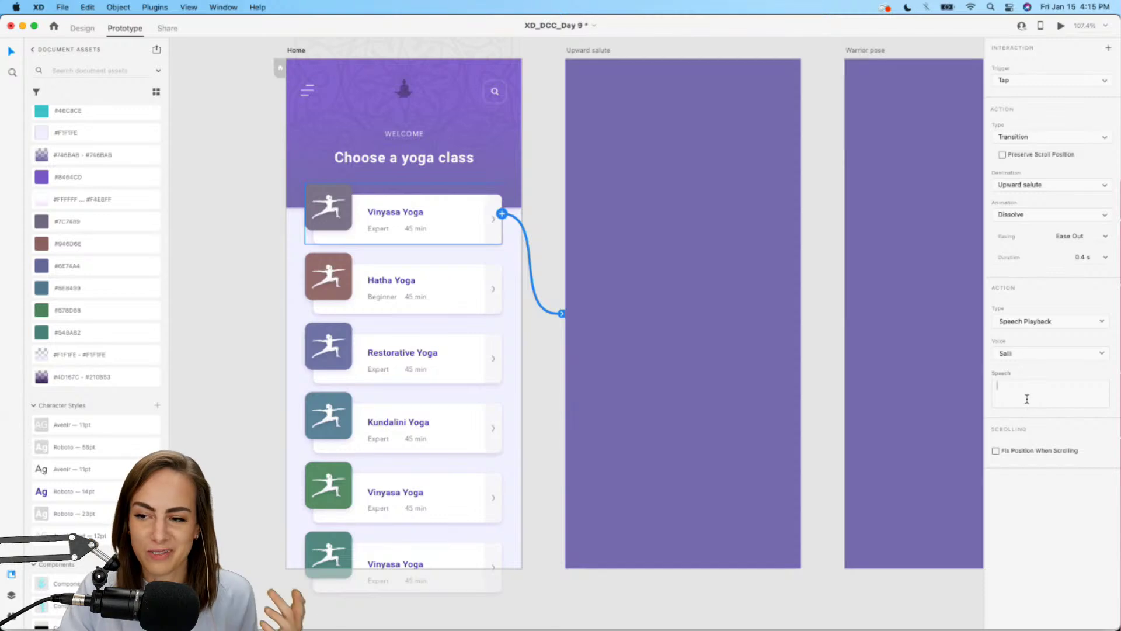
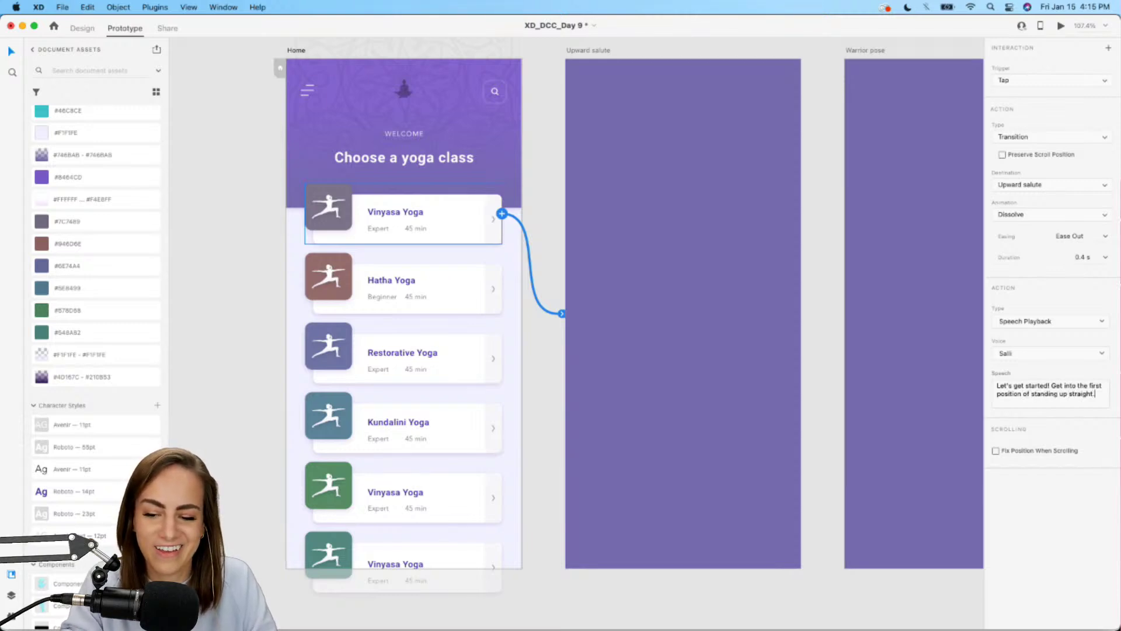
{"action": "scroll", "coordinate": [814, 468], "scroll_direction": "right", "scroll_amount": 3}
{"action": "left_click", "coordinate": [743, 496]}
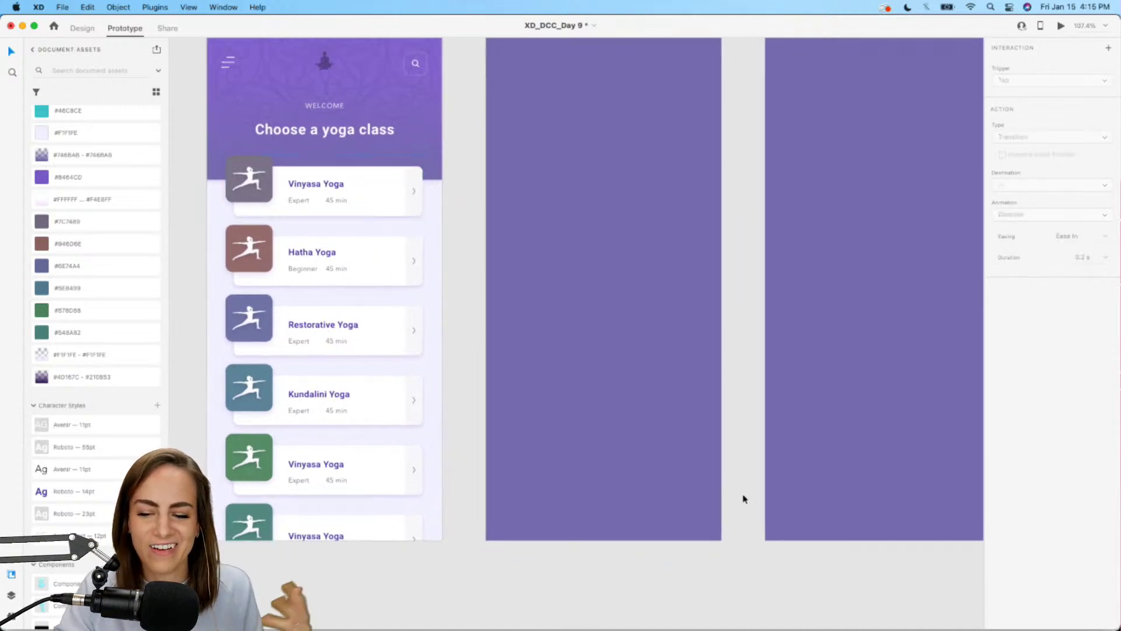
- Preview the prototype from the Home artboard and test the first Vinyasa Yoga card's interaction
{"action": "scroll", "coordinate": [560, 335], "scroll_direction": "down", "scroll_amount": 3}
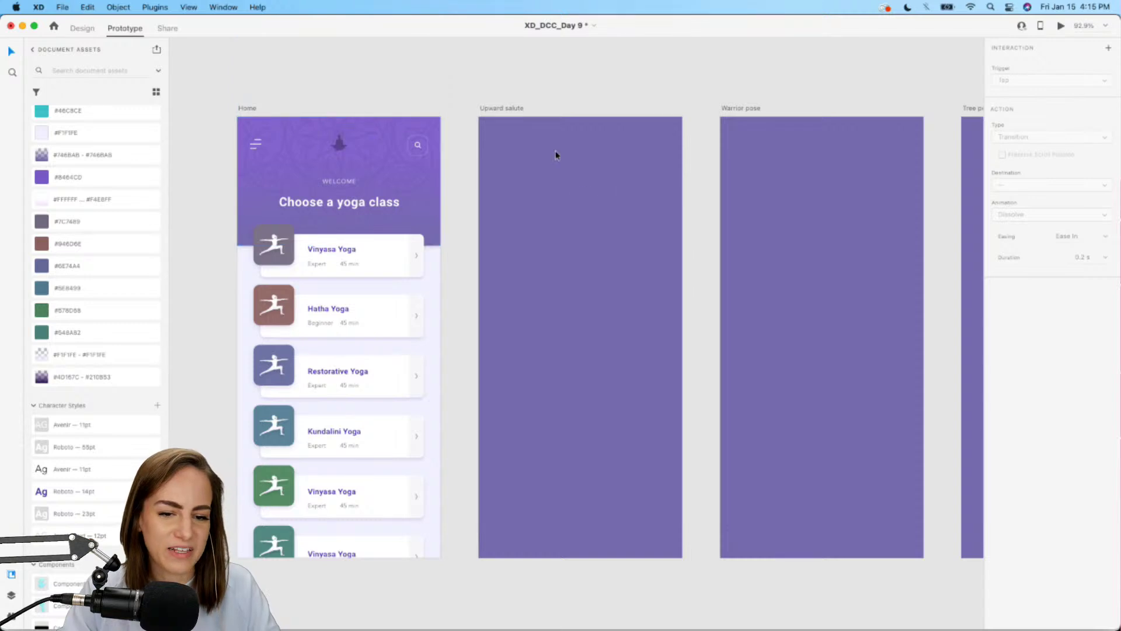
{"action": "left_click", "coordinate": [245, 115]}
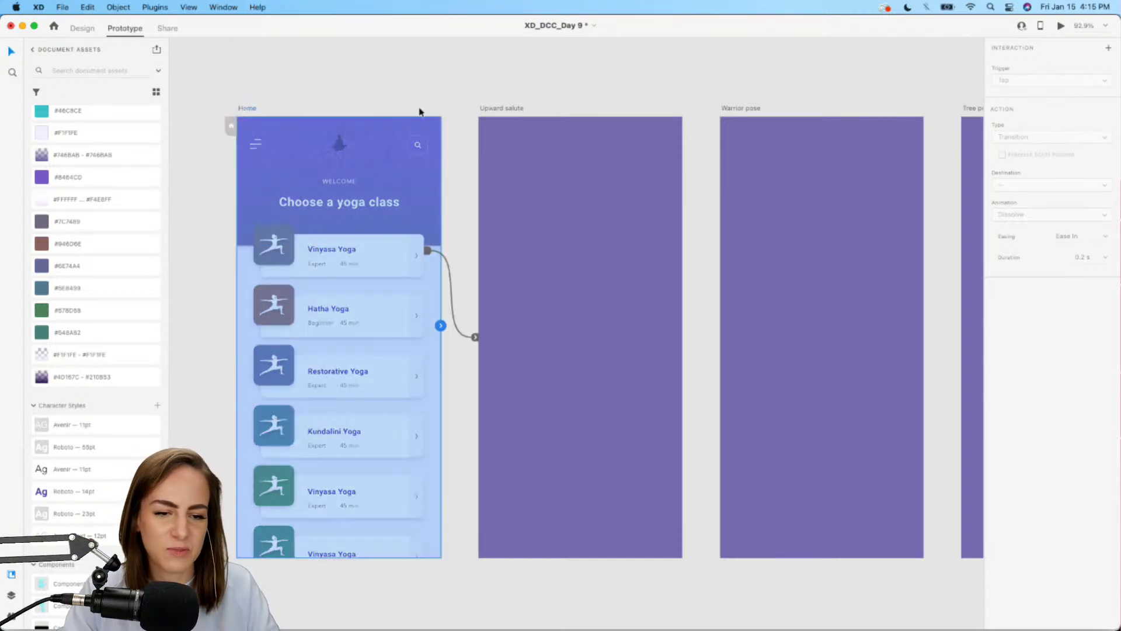
{"action": "left_click", "coordinate": [1061, 25]}
{"action": "left_click", "coordinate": [652, 248]}
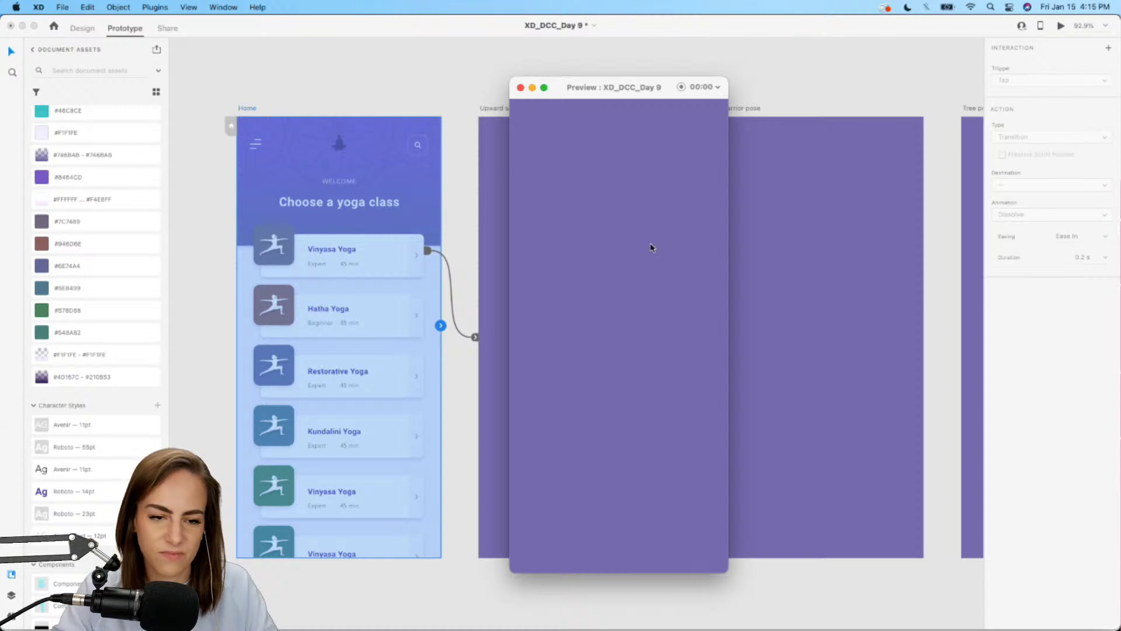
- Close the prototype preview, clear the artboard selection and return to Design mode
{"action": "left_click", "coordinate": [521, 89]}
{"action": "left_click", "coordinate": [576, 90]}
{"action": "scroll", "coordinate": [586, 239], "scroll_direction": "left", "scroll_amount": 2}
{"action": "scroll", "coordinate": [587, 239], "scroll_direction": "down", "scroll_amount": 1}
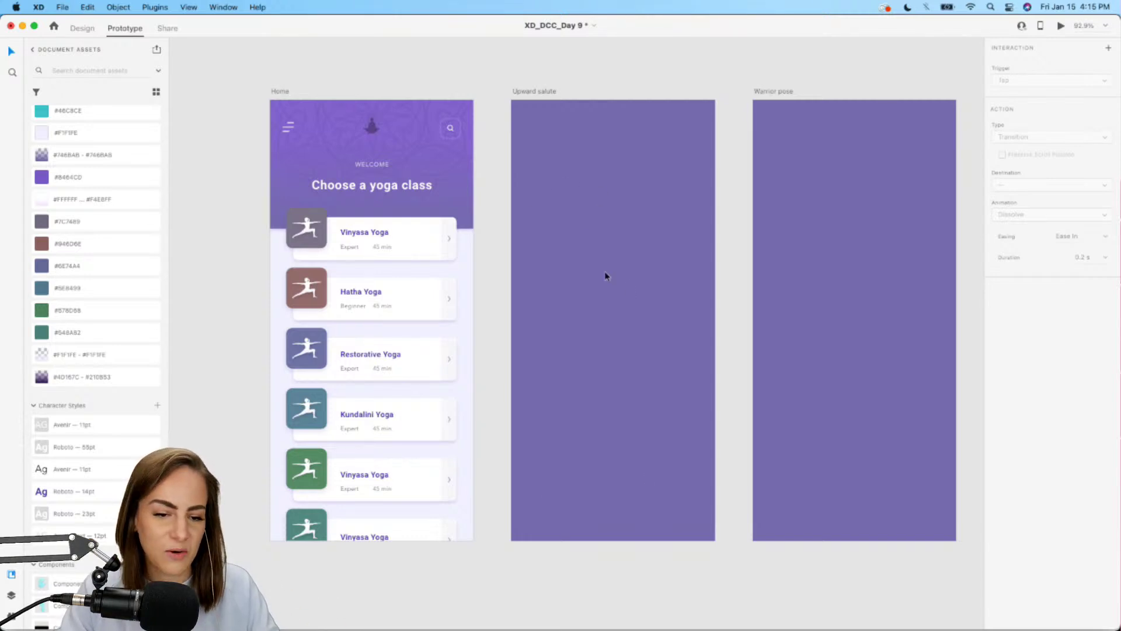
{"action": "scroll", "coordinate": [87, 151], "scroll_direction": "up", "scroll_amount": 1}
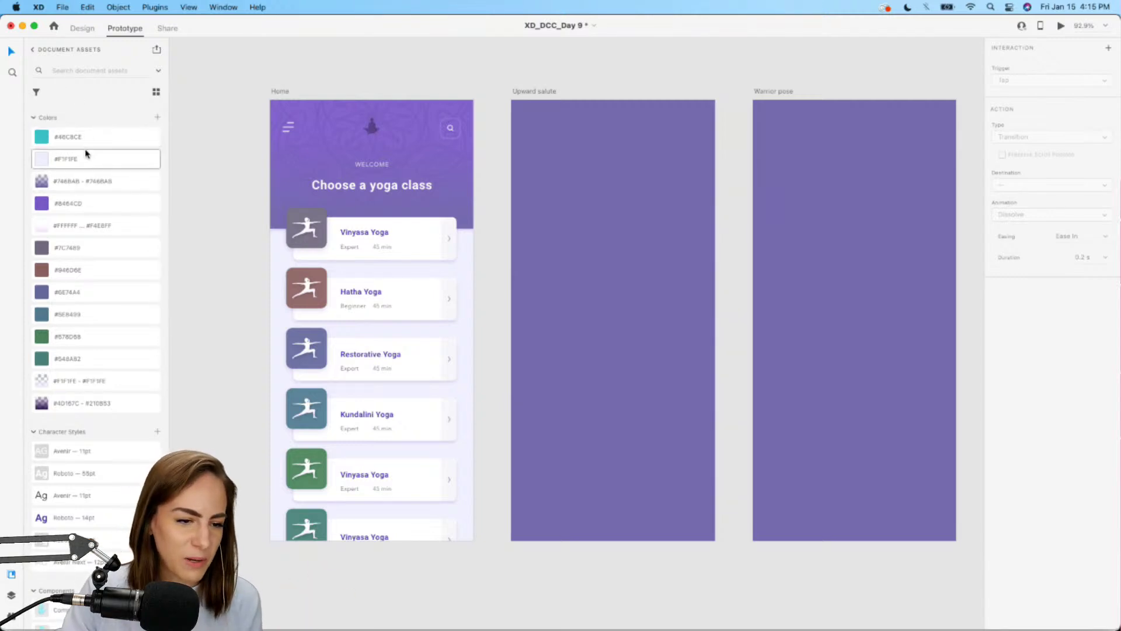
{"action": "left_click", "coordinate": [82, 30]}
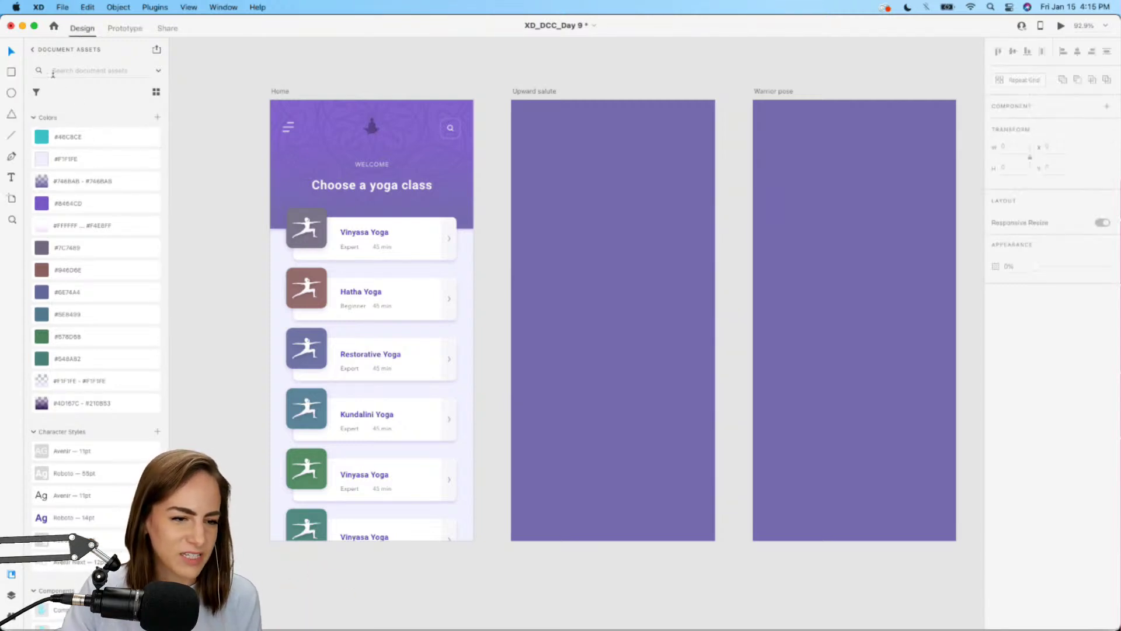
- Draw a borderless rectangle about 267 × 557 on the Upward salute artboard, with corners rounded about 19 and the #46C8CE teal fill
{"action": "left_click", "coordinate": [10, 74]}
{"action": "left_click_drag", "start_coordinate": [545, 203], "coordinate": [689, 506]}
{"action": "left_click_drag", "start_coordinate": [639, 451], "coordinate": [633, 436]}
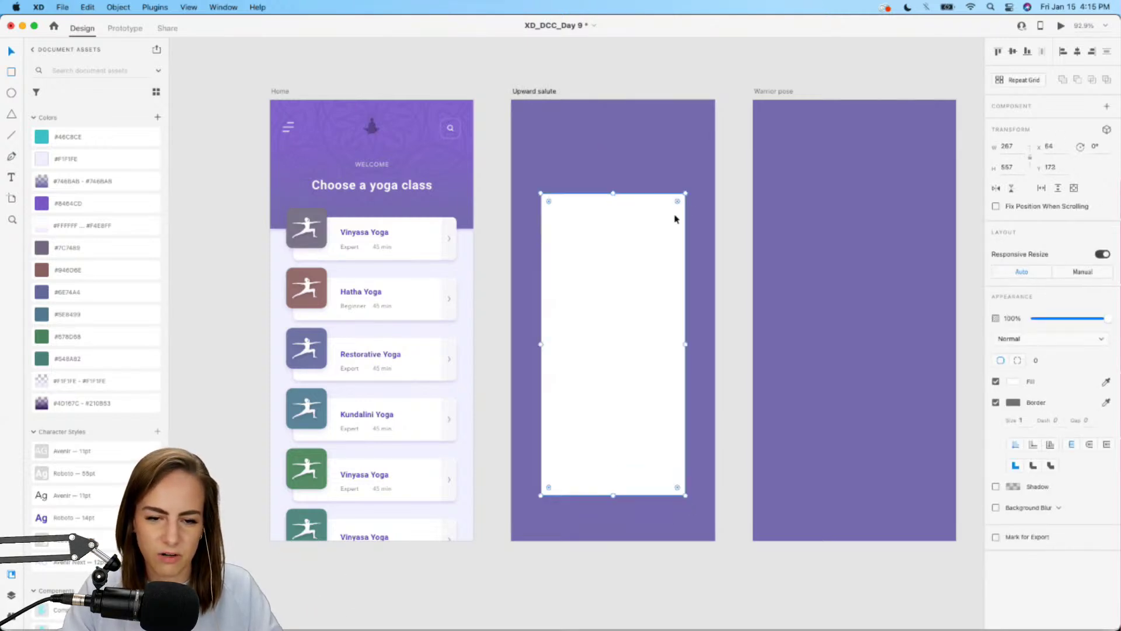
{"action": "left_click_drag", "start_coordinate": [678, 201], "coordinate": [678, 207]}
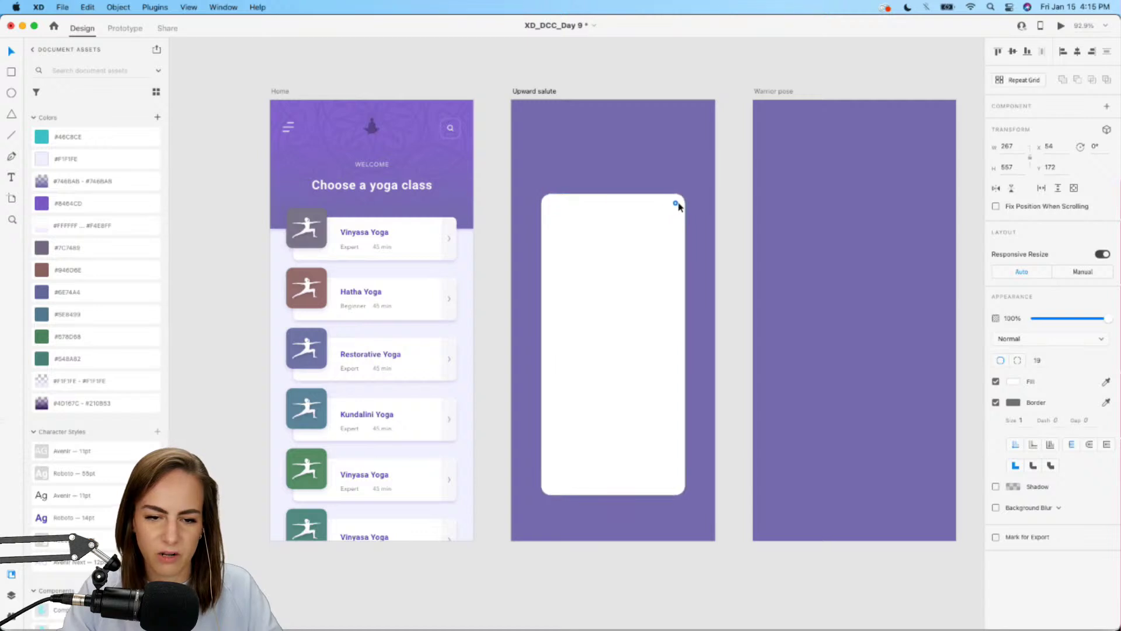
{"action": "left_click", "coordinate": [77, 137]}
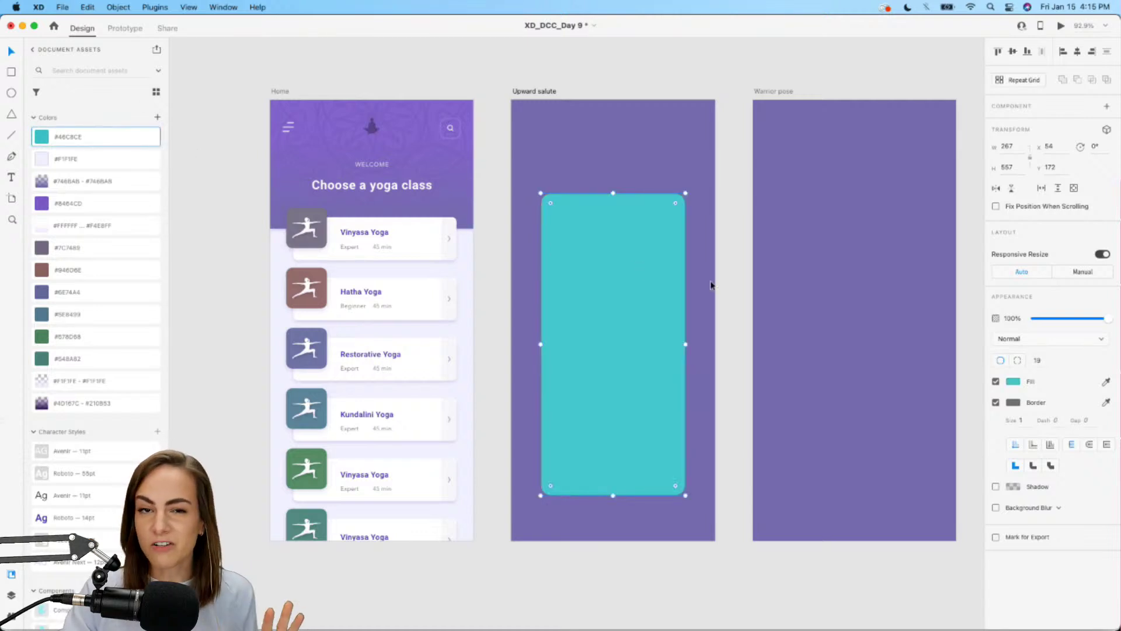
{"action": "left_click", "coordinate": [996, 402]}
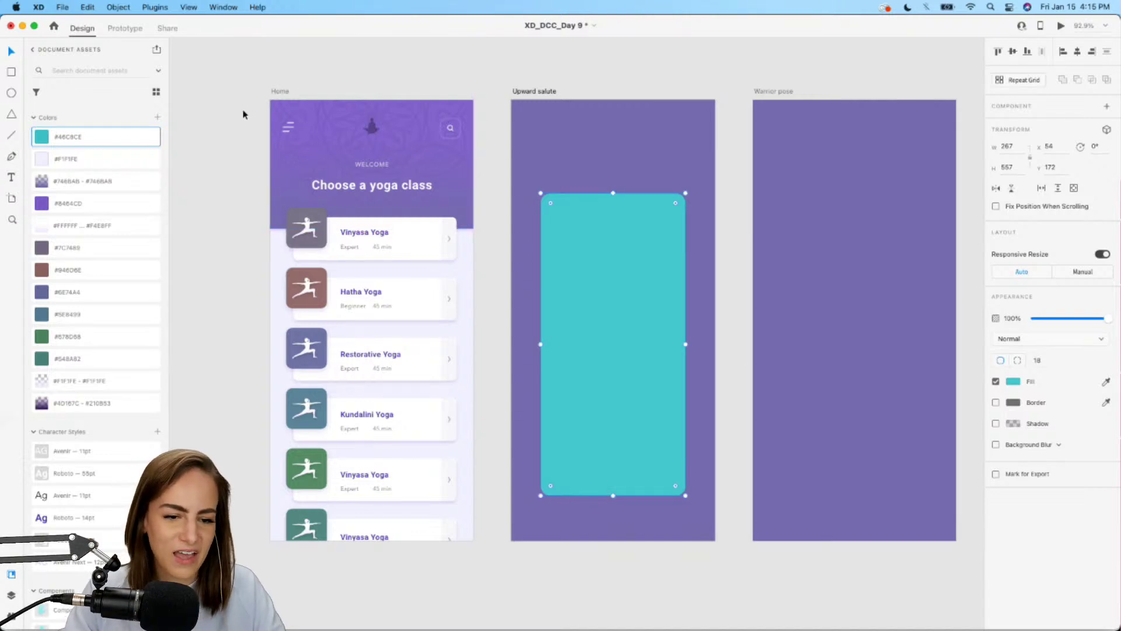
- Copy the Home header's background, icons and search button to the Upward salute artboard and send them behind the teal rectangle
{"action": "left_click_drag", "start_coordinate": [244, 114], "coordinate": [483, 153]}
{"action": "scroll", "coordinate": [483, 150], "scroll_direction": "right", "scroll_amount": 3}
{"action": "left_click", "coordinate": [482, 147]}
{"action": "key", "text": "super+v"}
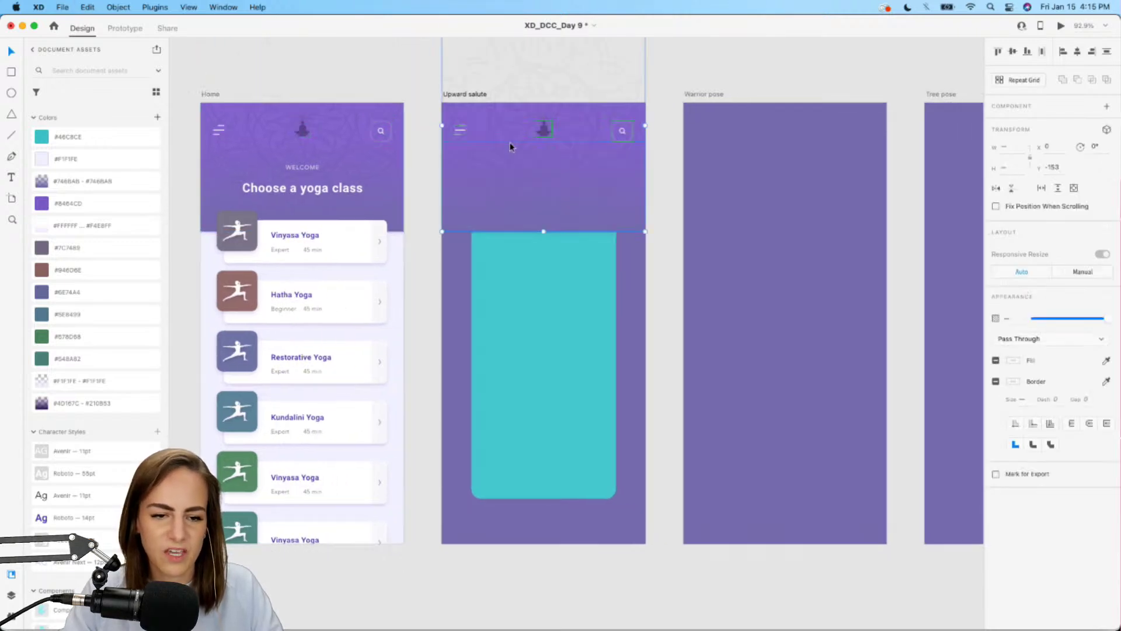
{"action": "right_click", "coordinate": [497, 145]}
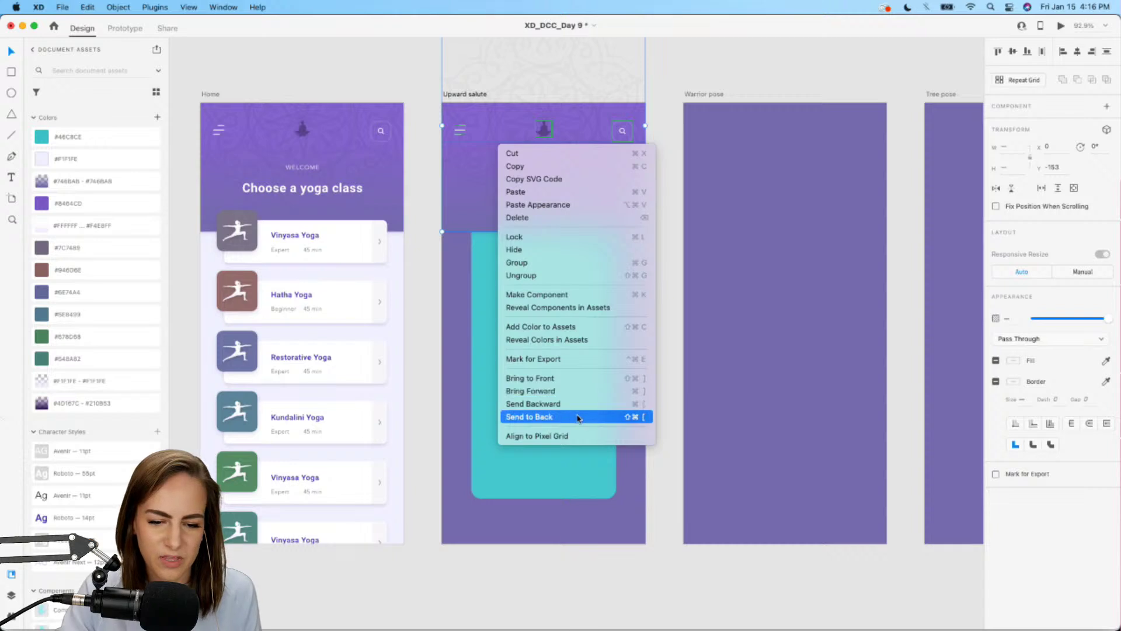
{"action": "left_click", "coordinate": [619, 416]}
{"action": "left_click", "coordinate": [753, 82]}
{"action": "scroll", "coordinate": [754, 82], "scroll_direction": "left", "scroll_amount": 2}
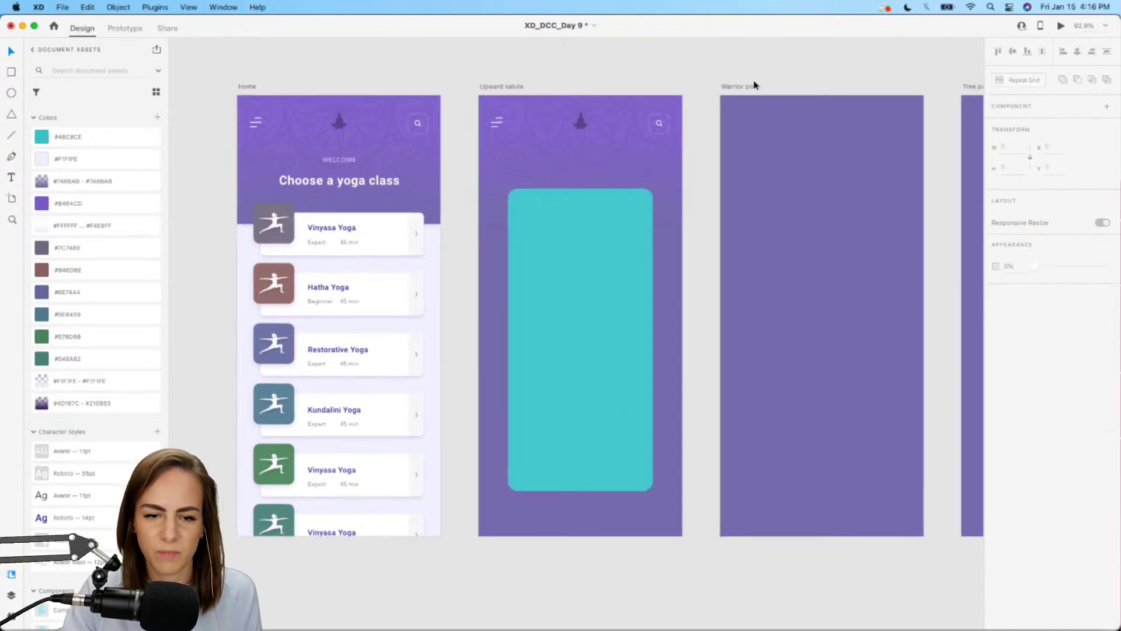
- Delete the meditation figure icon from the Upward salute header
{"action": "left_click", "coordinate": [578, 124]}
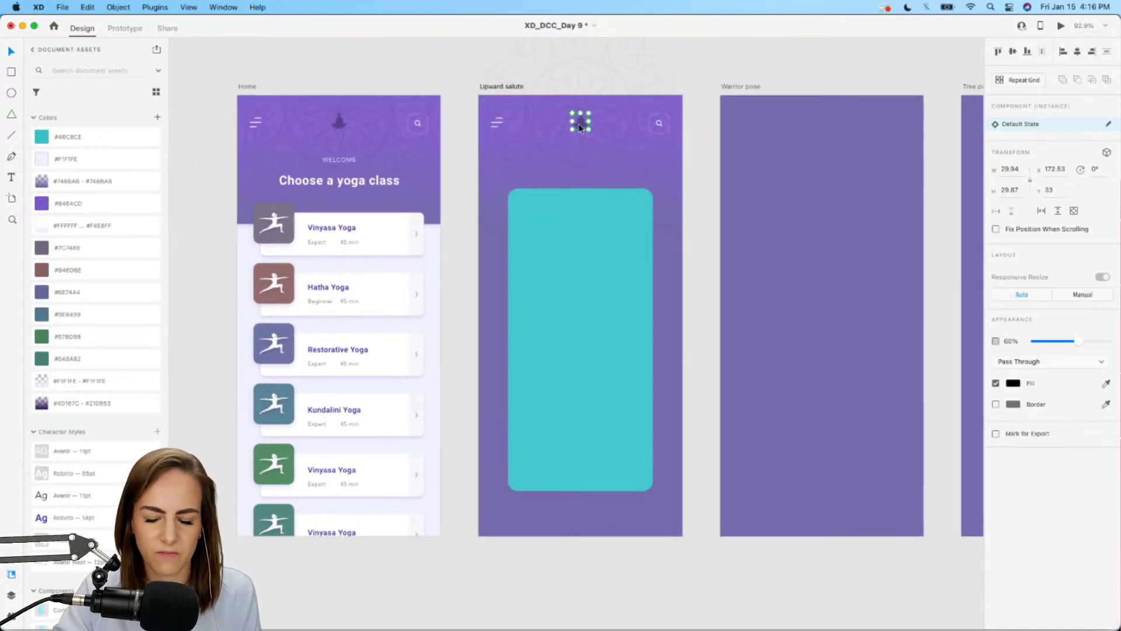
{"action": "key", "text": "Escape"}
{"action": "scroll", "coordinate": [578, 124], "scroll_direction": "up", "scroll_amount": 3}
{"action": "scroll", "coordinate": [571, 124], "scroll_direction": "down", "scroll_amount": 1}
{"action": "scroll", "coordinate": [571, 124], "scroll_direction": "left", "scroll_amount": 1}
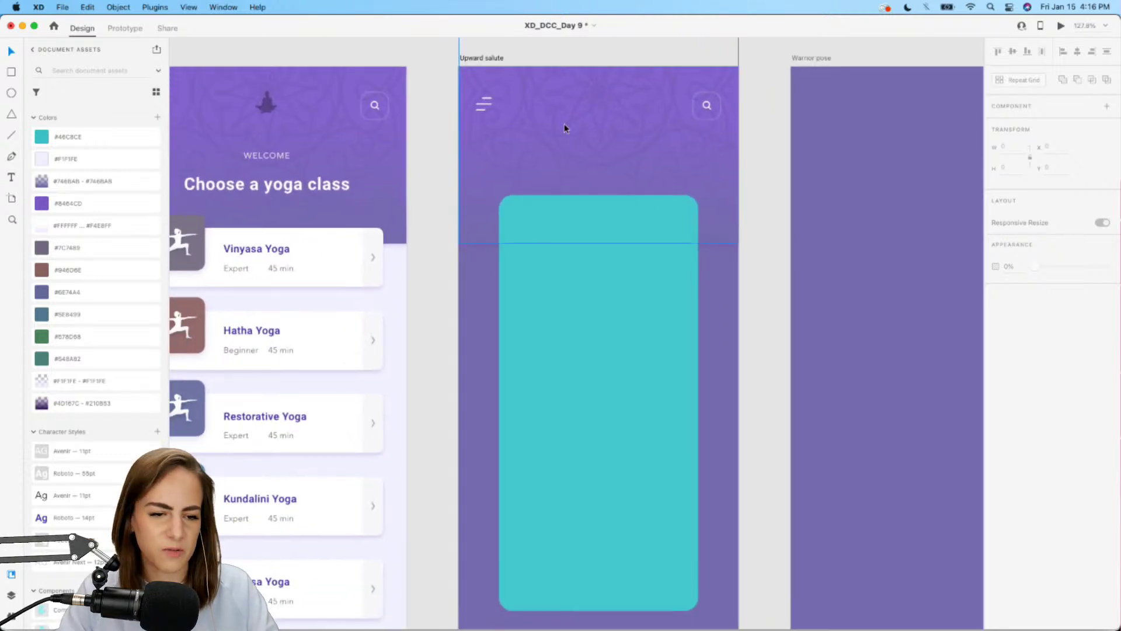
- Copy the "Choose a yoga class" heading to the Upward salute artboard, place it above the teal rectangle and change it to "00:00:10"
{"action": "left_click", "coordinate": [260, 190]}
{"action": "key", "text": "super+v"}
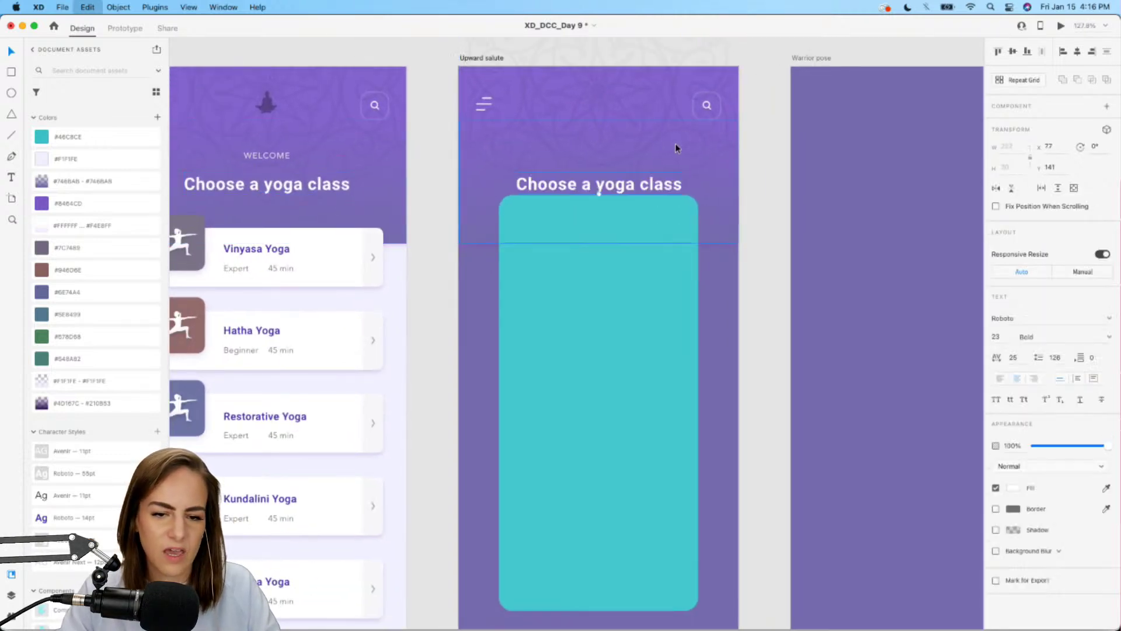
{"action": "left_click_drag", "start_coordinate": [632, 178], "coordinate": [630, 156]}
{"action": "double_click", "coordinate": [629, 156]}
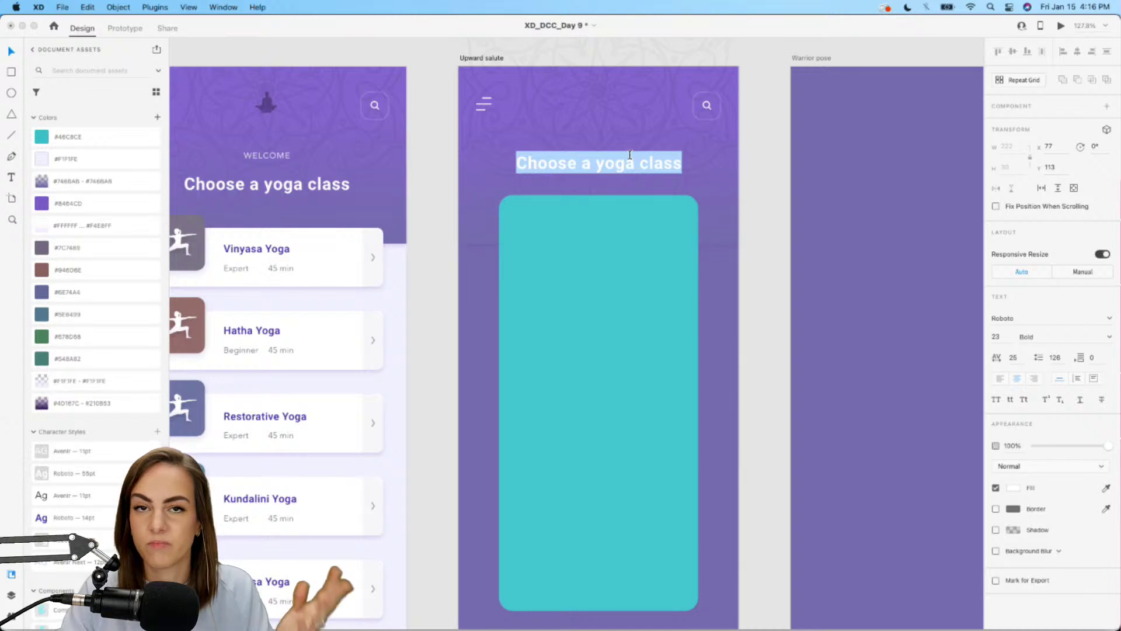
{"action": "type", "text": "00"}
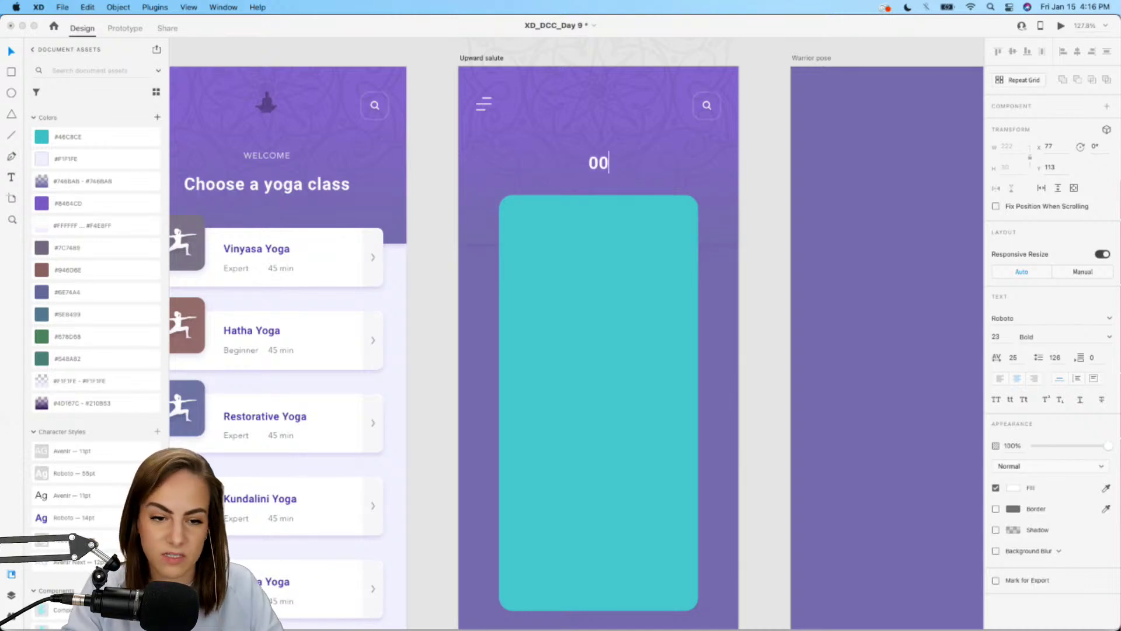
{"action": "type", "text": ":00:"}
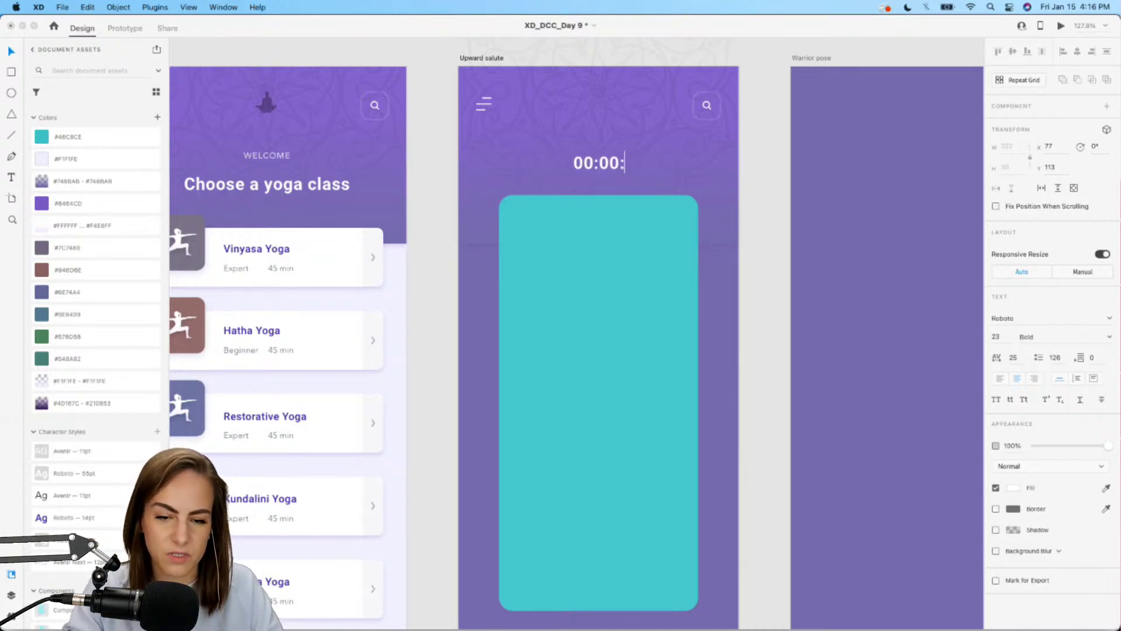
{"action": "type", "text": "10"}
{"action": "key", "text": "Escape"}
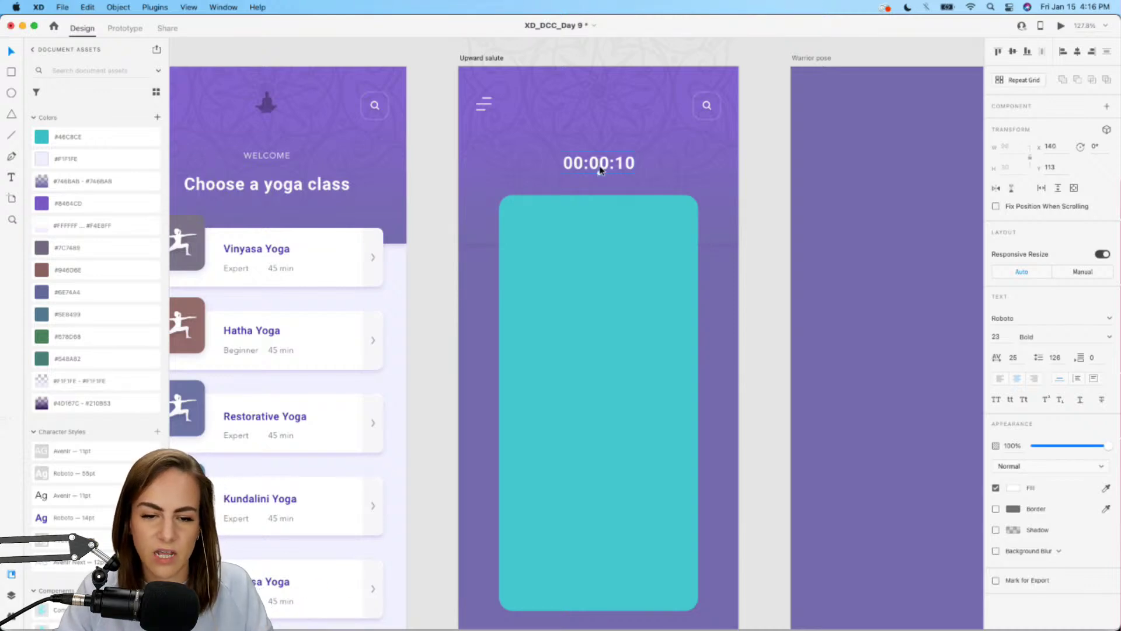
- Enlarge the timer text to size 55 and lower the teal rectangle's upper edge to make room beneath it
{"action": "left_click", "coordinate": [997, 337]}
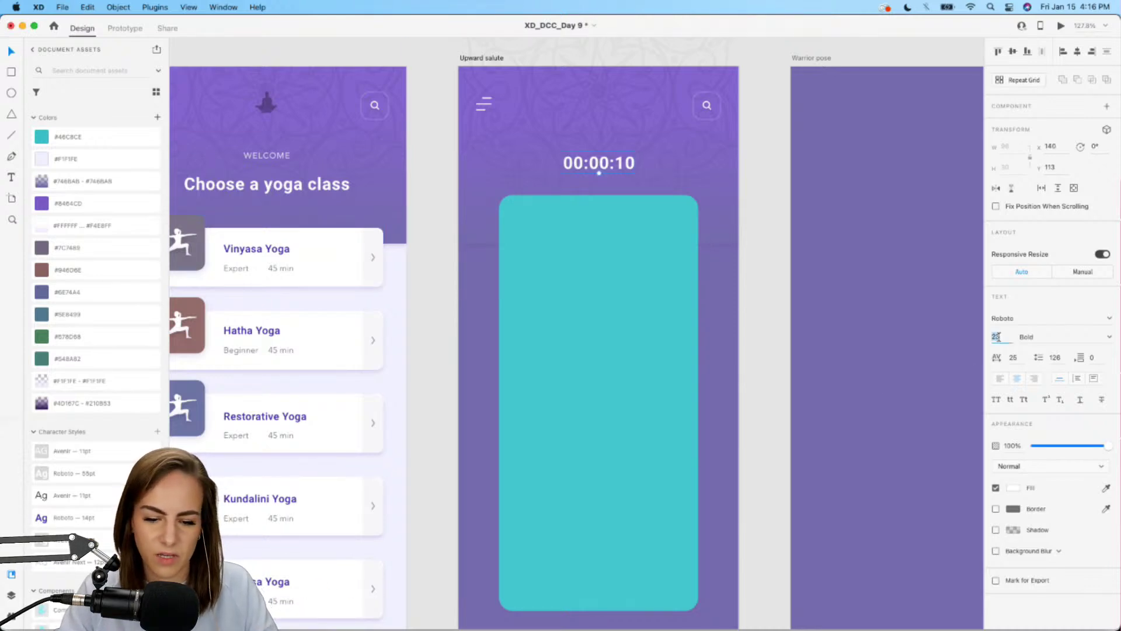
{"action": "type", "text": "55"}
{"action": "key", "text": "Return"}
{"action": "left_click_drag", "start_coordinate": [614, 163], "coordinate": [617, 183]}
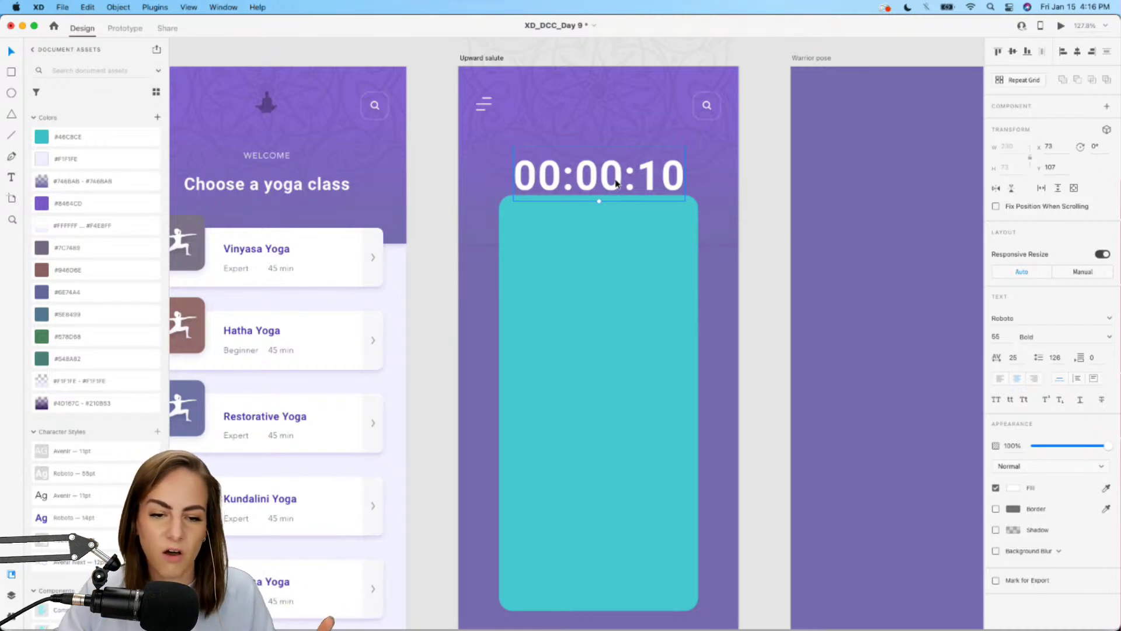
{"action": "left_click", "coordinate": [606, 248]}
{"action": "left_click_drag", "start_coordinate": [597, 196], "coordinate": [599, 220]}
{"action": "left_click", "coordinate": [624, 181]}
- Copy the Home WELCOME label to just above the timer on the Upward salute artboard and change its text to "upward salute"
{"action": "left_click", "coordinate": [268, 156]}
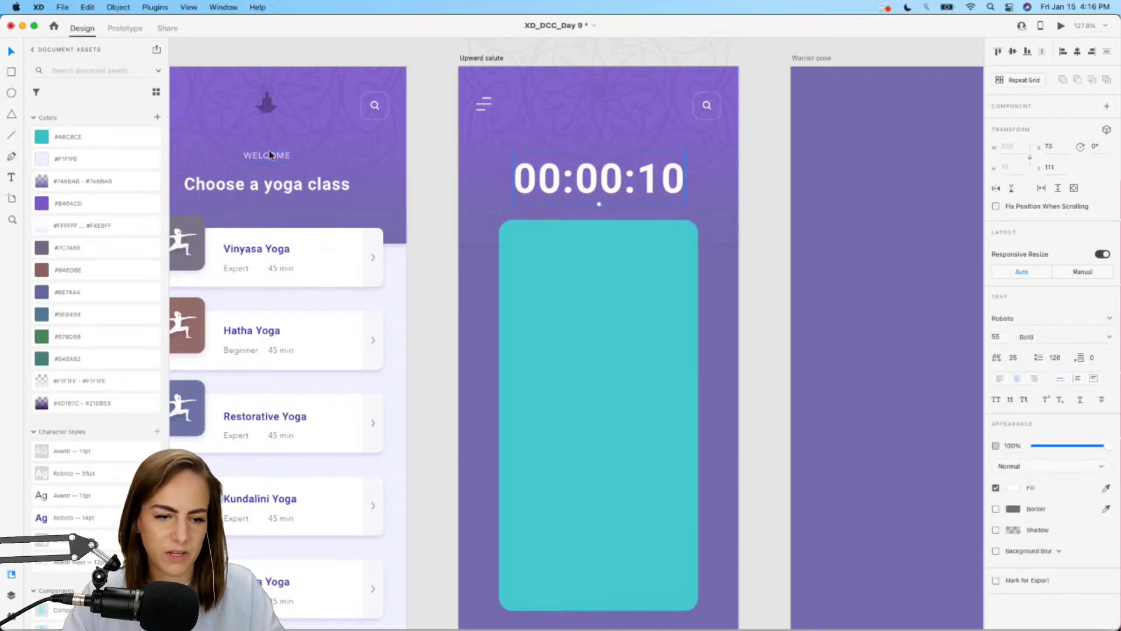
{"action": "key", "text": "super+c"}
{"action": "key", "text": "super+v"}
{"action": "left_click_drag", "start_coordinate": [622, 155], "coordinate": [618, 140]}
{"action": "double_click", "coordinate": [619, 141]}
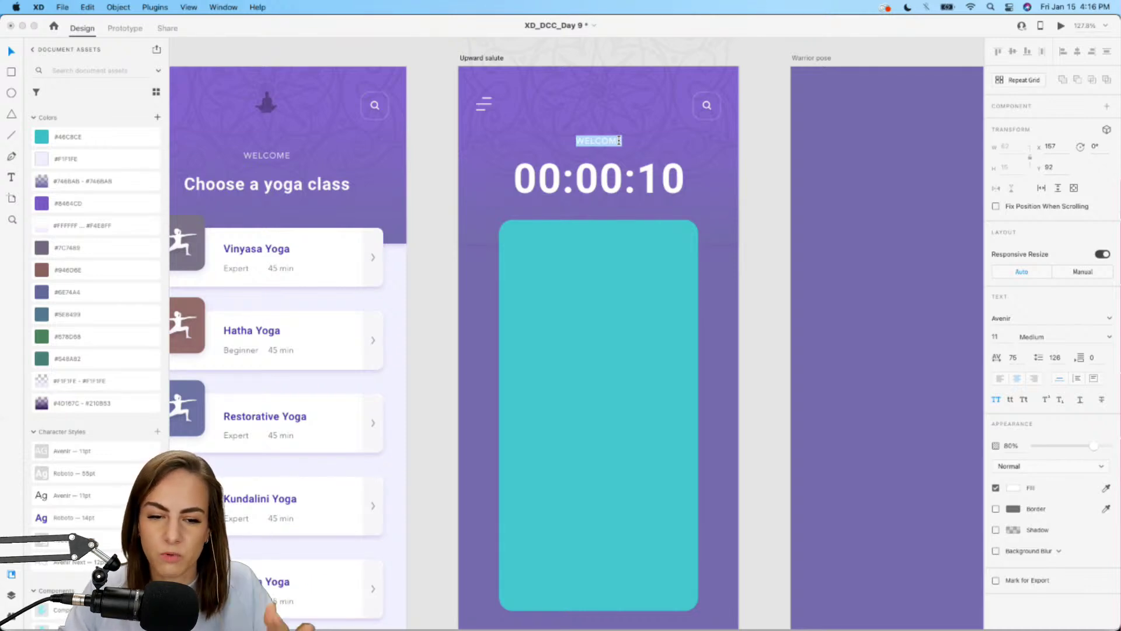
{"action": "type", "text": "up"}
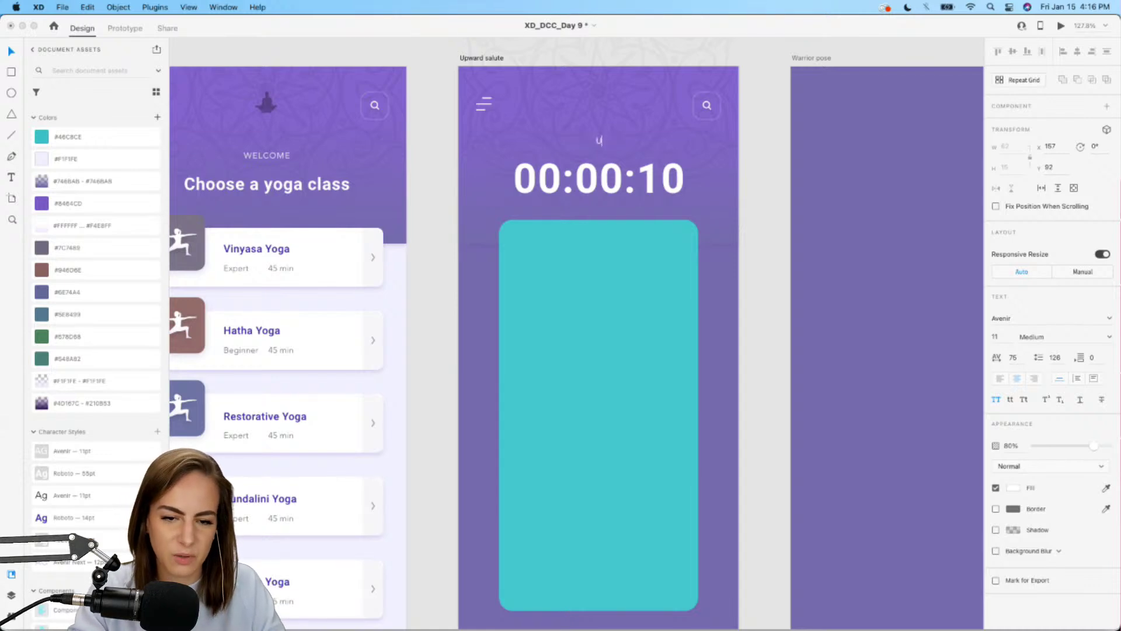
{"action": "type", "text": "ward salute"}
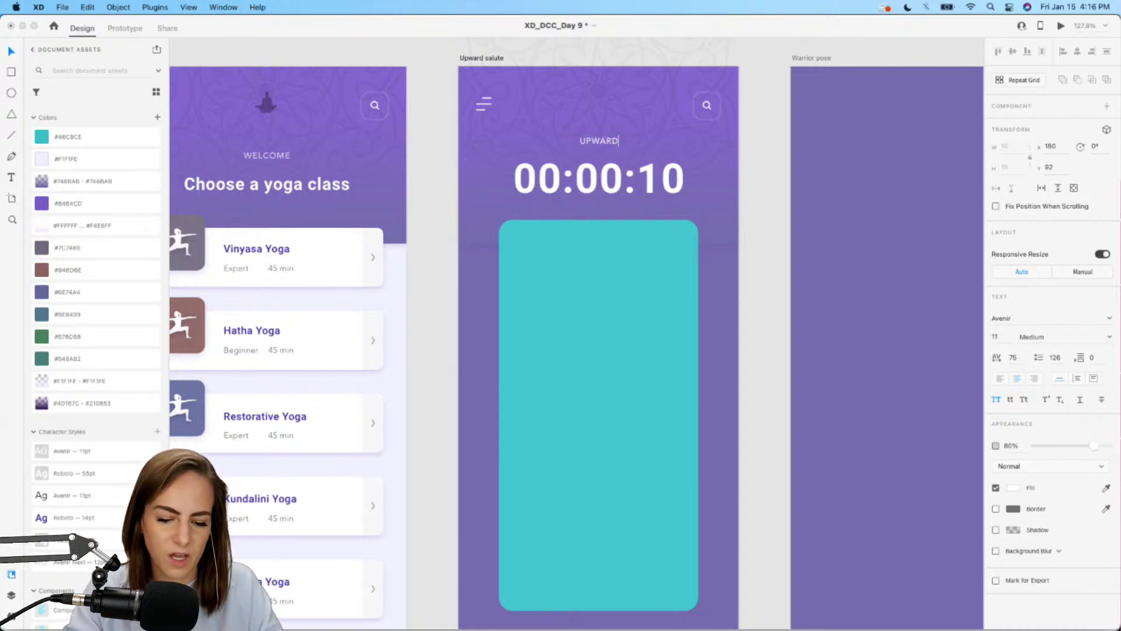
{"action": "key", "text": "Escape"}
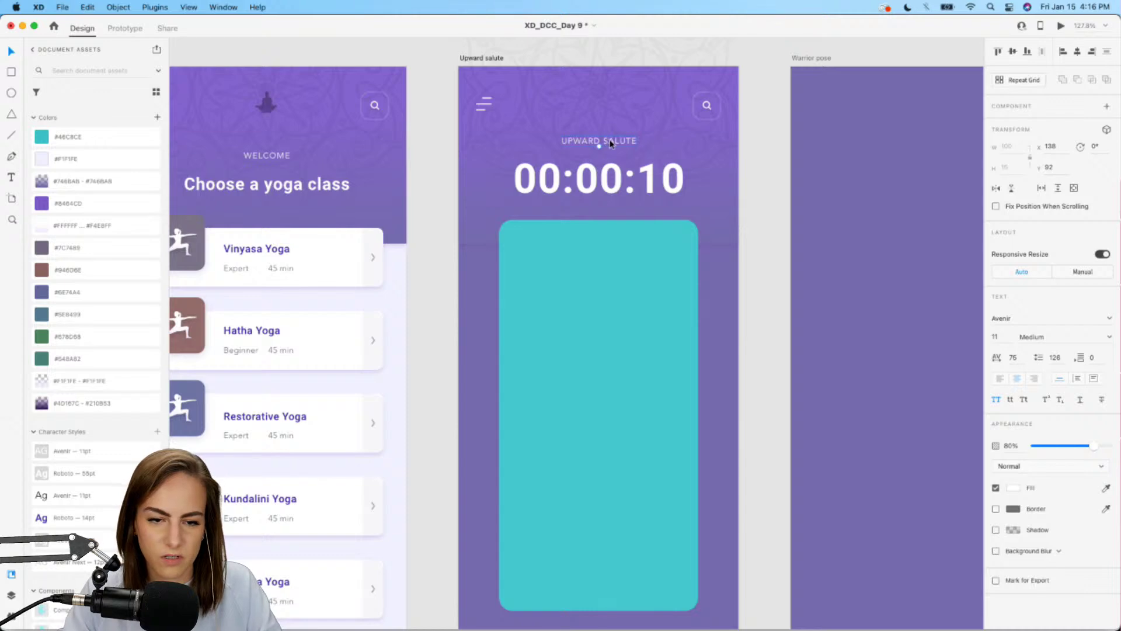
{"action": "left_click_drag", "start_coordinate": [609, 139], "coordinate": [610, 139]}
- Remove the shadow from the header background rectangle on the Upward salute artboard and check the gradient overlay
{"action": "scroll", "coordinate": [610, 139], "scroll_direction": "down", "scroll_amount": 2}
{"action": "scroll", "coordinate": [610, 141], "scroll_direction": "down", "scroll_amount": 5}
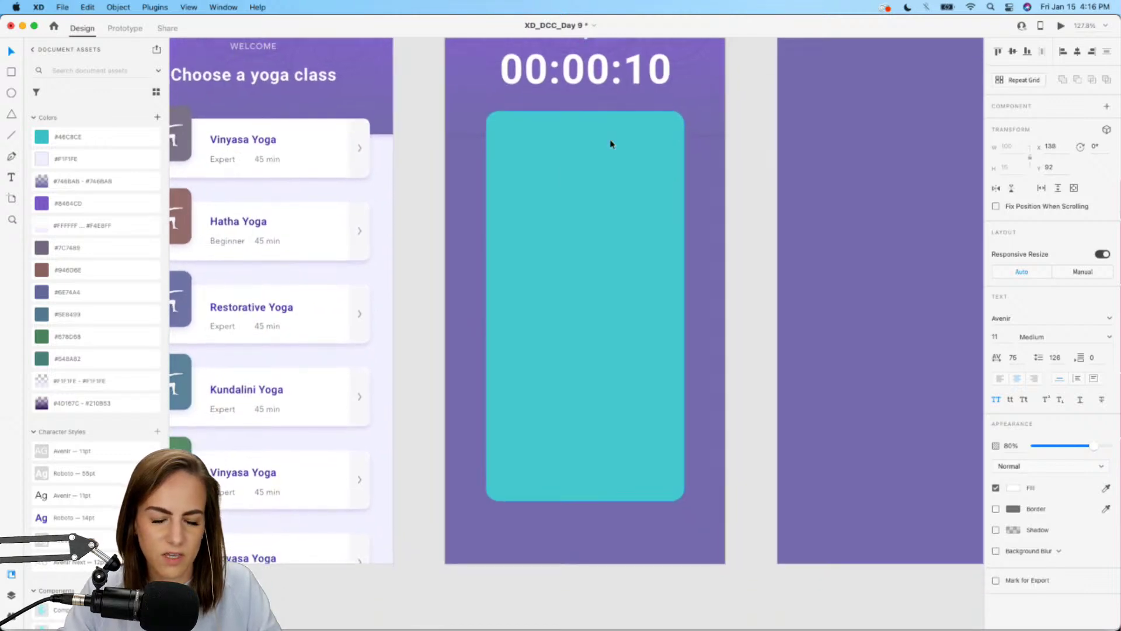
{"action": "scroll", "coordinate": [631, 208], "scroll_direction": "up", "scroll_amount": 3}
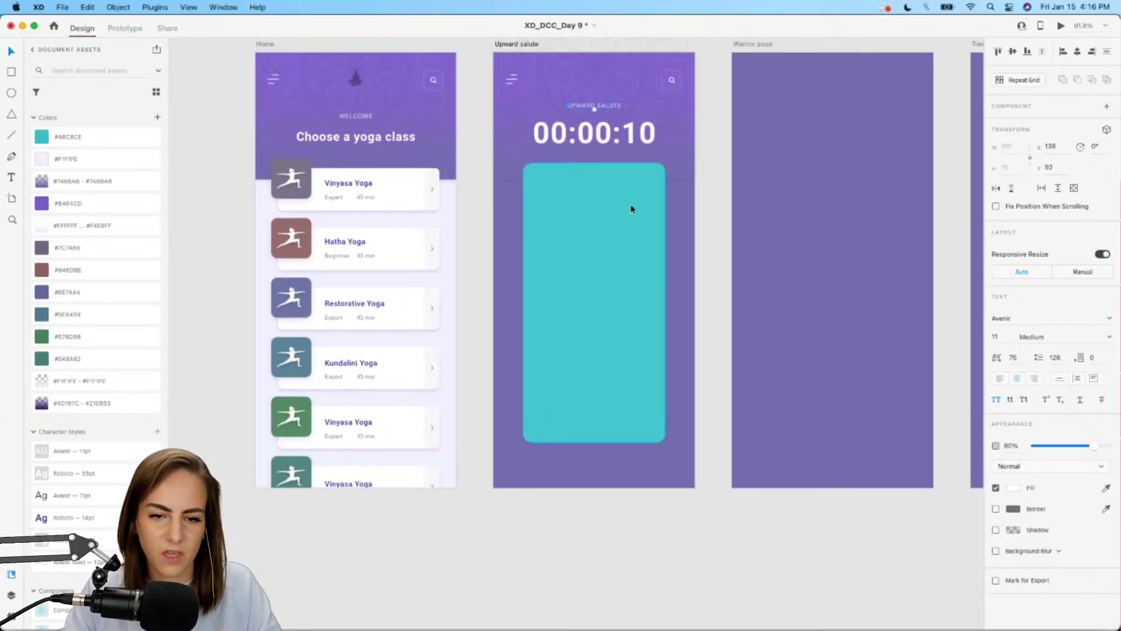
{"action": "scroll", "coordinate": [545, 140], "scroll_direction": "up", "scroll_amount": 8}
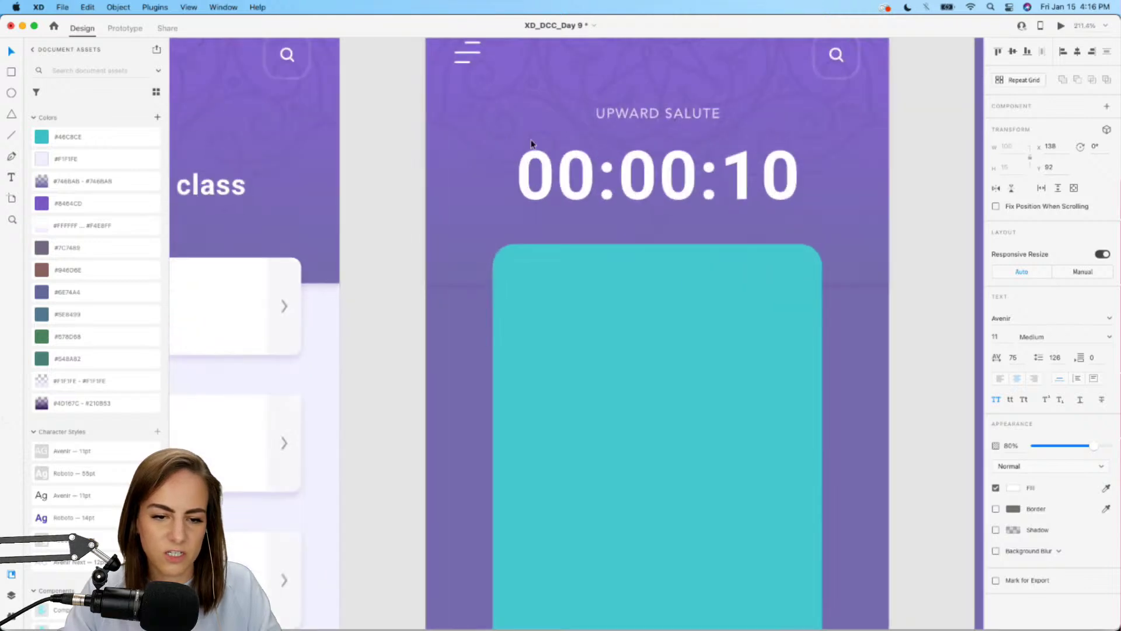
{"action": "left_click_drag", "start_coordinate": [465, 172], "coordinate": [551, 205]}
{"action": "left_click", "coordinate": [469, 248]}
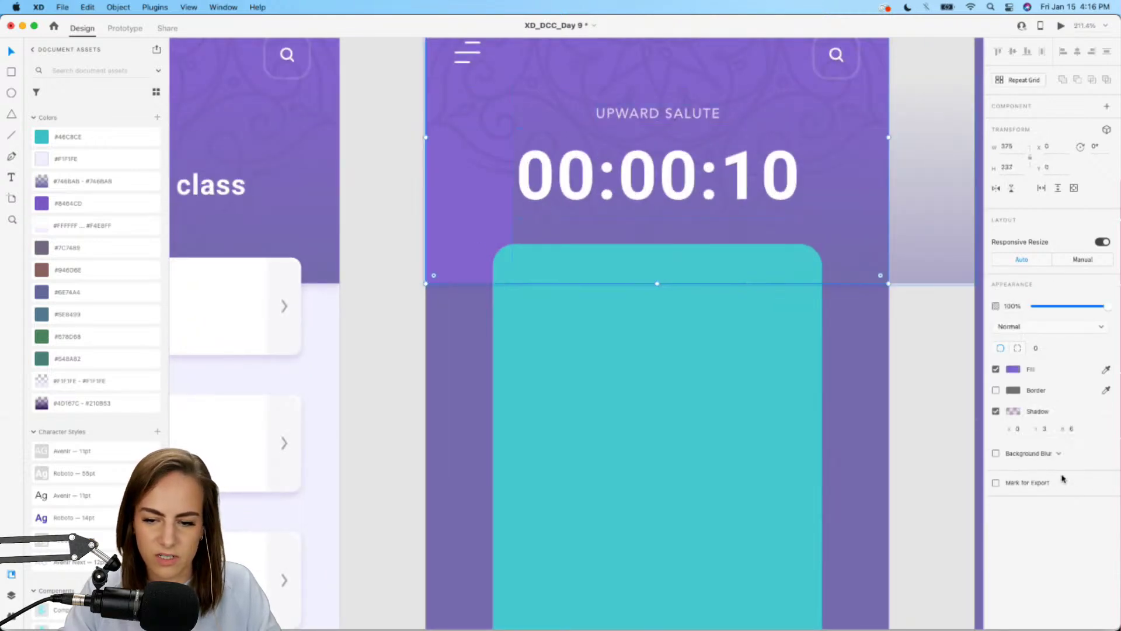
{"action": "left_click", "coordinate": [866, 274]}
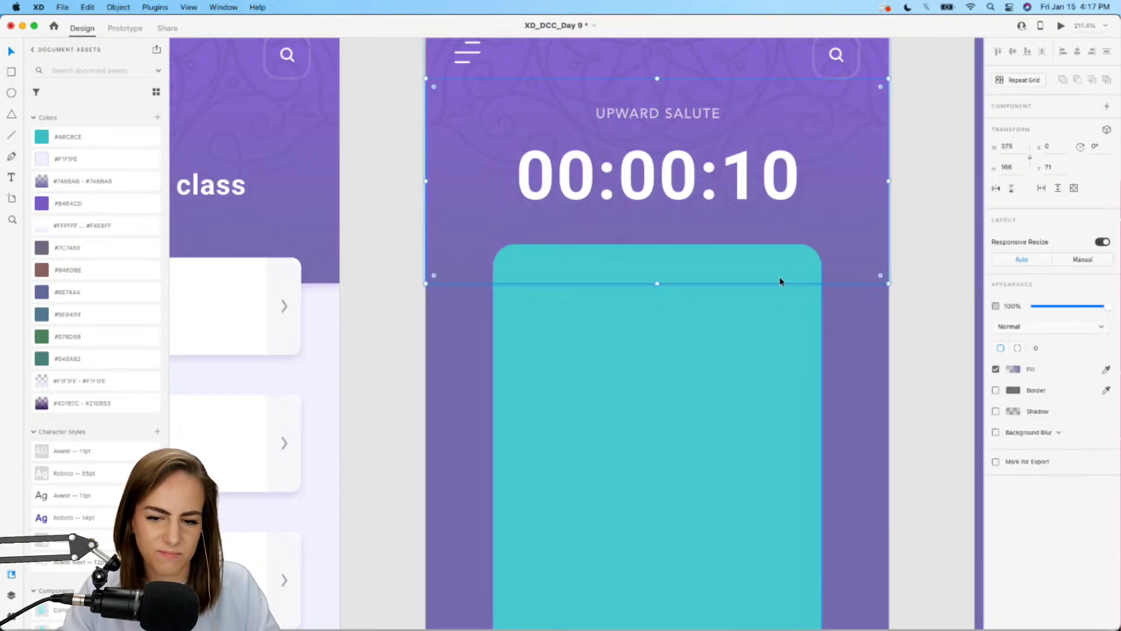
{"action": "left_click", "coordinate": [923, 345]}
{"action": "scroll", "coordinate": [861, 405], "scroll_direction": "down", "scroll_amount": 2}
{"action": "scroll", "coordinate": [862, 405], "scroll_direction": "down", "scroll_amount": 5}
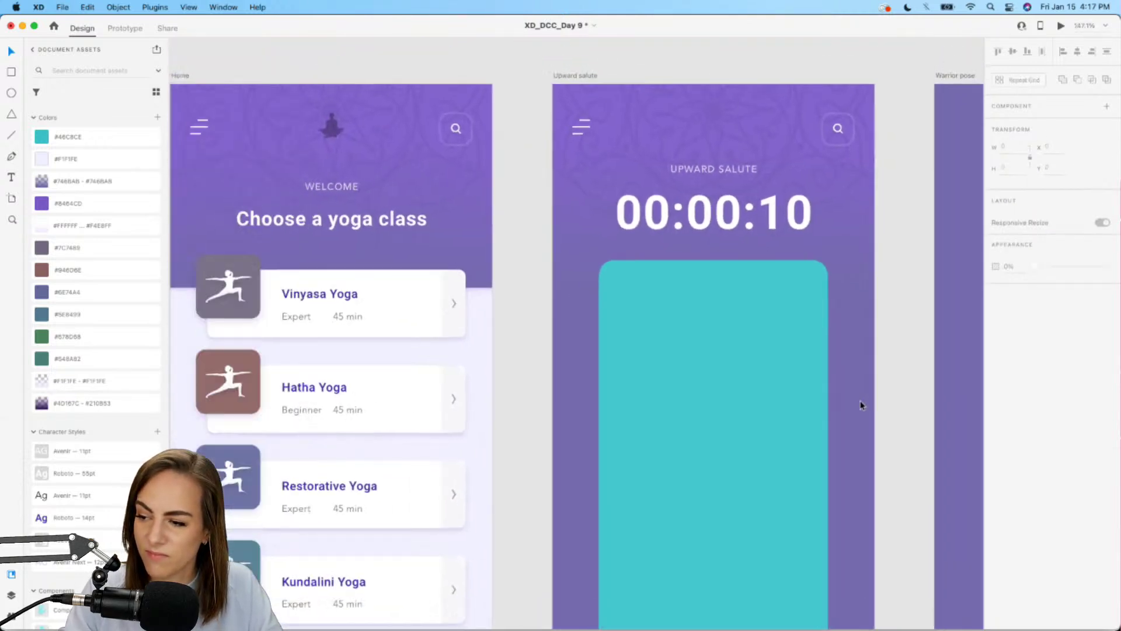
{"action": "scroll", "coordinate": [862, 406], "scroll_direction": "down", "scroll_amount": 2}
{"action": "scroll", "coordinate": [862, 405], "scroll_direction": "right", "scroll_amount": 2}
{"action": "scroll", "coordinate": [862, 406], "scroll_direction": "down", "scroll_amount": 1}
{"action": "scroll", "coordinate": [862, 405], "scroll_direction": "right", "scroll_amount": 1}
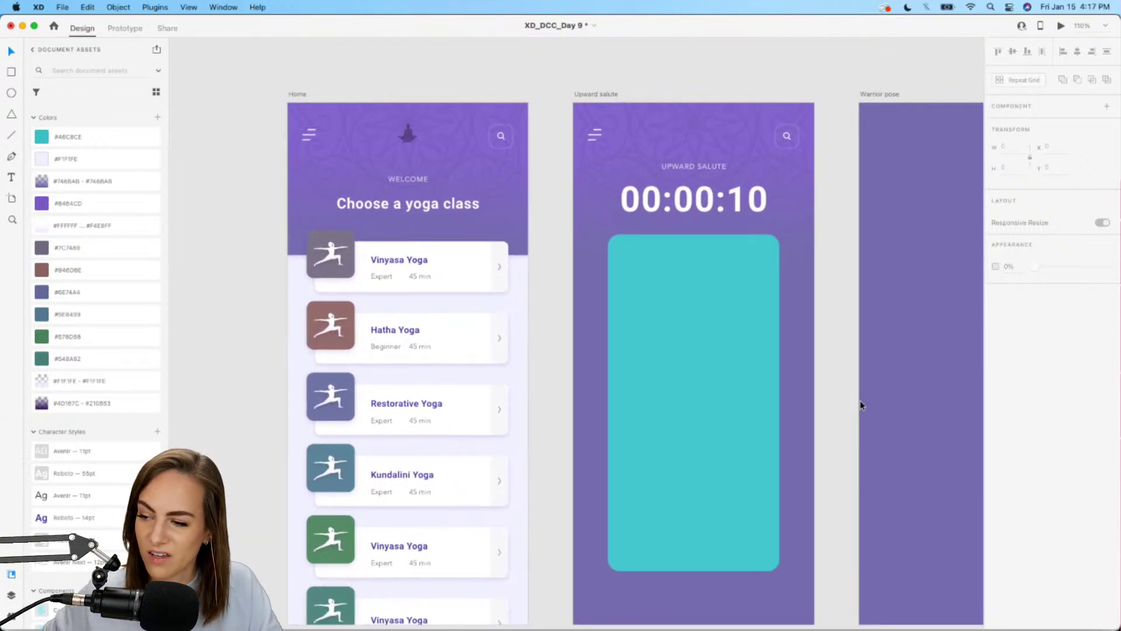
{"action": "scroll", "coordinate": [862, 405], "scroll_direction": "down", "scroll_amount": 2}
{"action": "scroll", "coordinate": [862, 405], "scroll_direction": "right", "scroll_amount": 3}
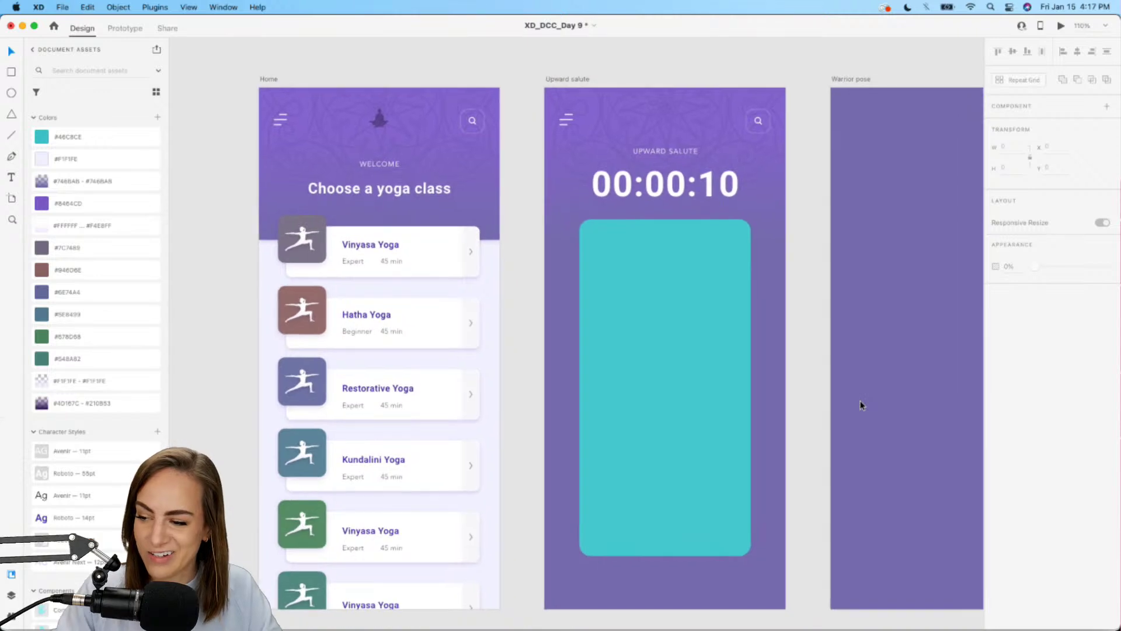
{"action": "scroll", "coordinate": [862, 406], "scroll_direction": "down", "scroll_amount": 2}
{"action": "scroll", "coordinate": [862, 405], "scroll_direction": "right", "scroll_amount": 2}
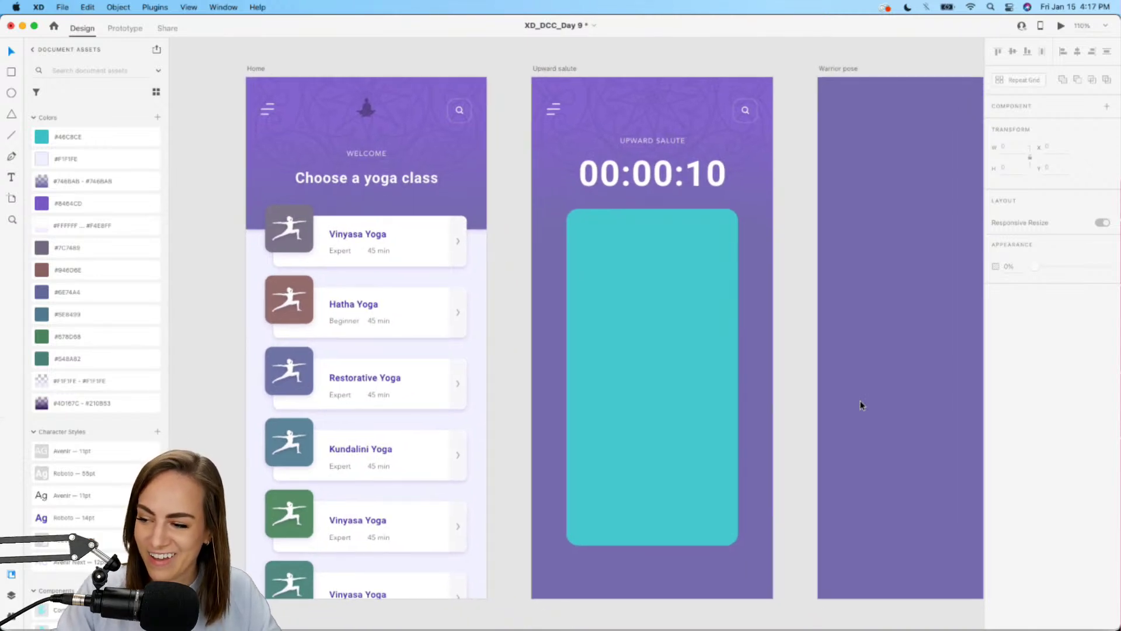
{"action": "scroll", "coordinate": [853, 404], "scroll_direction": "up", "scroll_amount": 2}
{"action": "scroll", "coordinate": [841, 403], "scroll_direction": "down", "scroll_amount": 2}
{"action": "scroll", "coordinate": [841, 403], "scroll_direction": "right", "scroll_amount": 2}
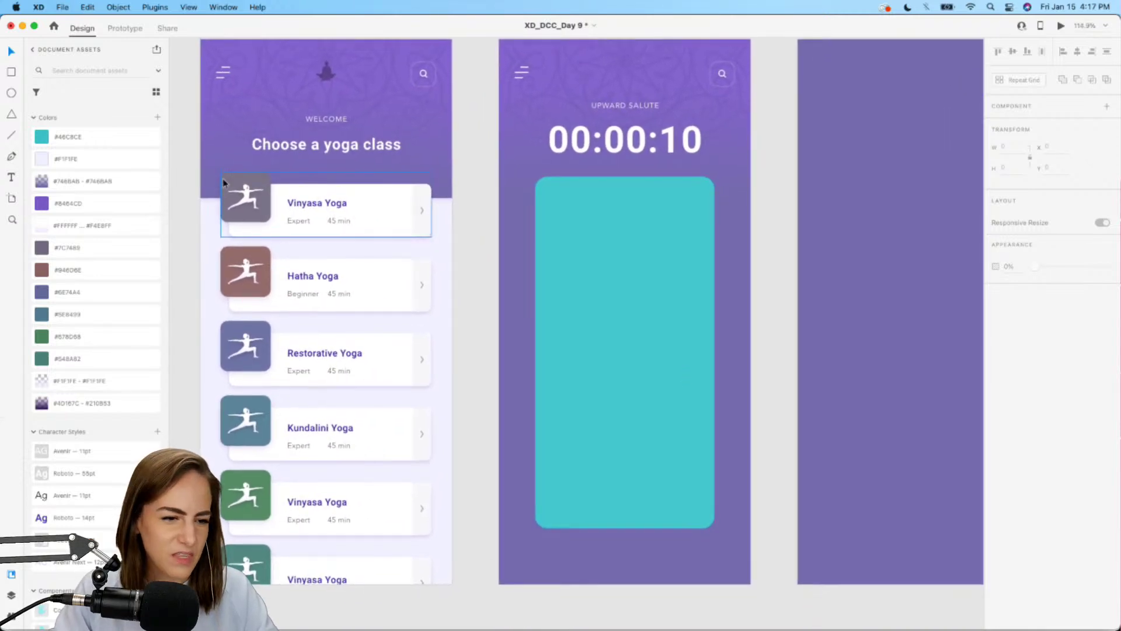
- Place the footprint component on the Upward salute card, duplicate it higher up and ungroup the duplicate's component
{"action": "scroll", "coordinate": [100, 426], "scroll_direction": "down", "scroll_amount": 10}
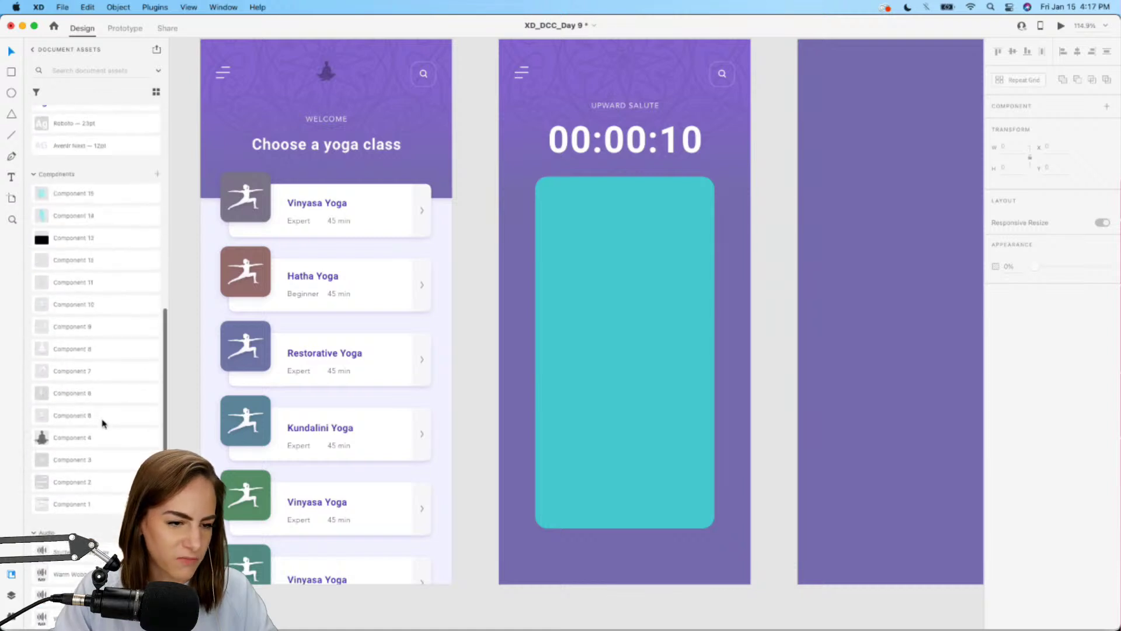
{"action": "left_click_drag", "start_coordinate": [73, 260], "coordinate": [585, 404]}
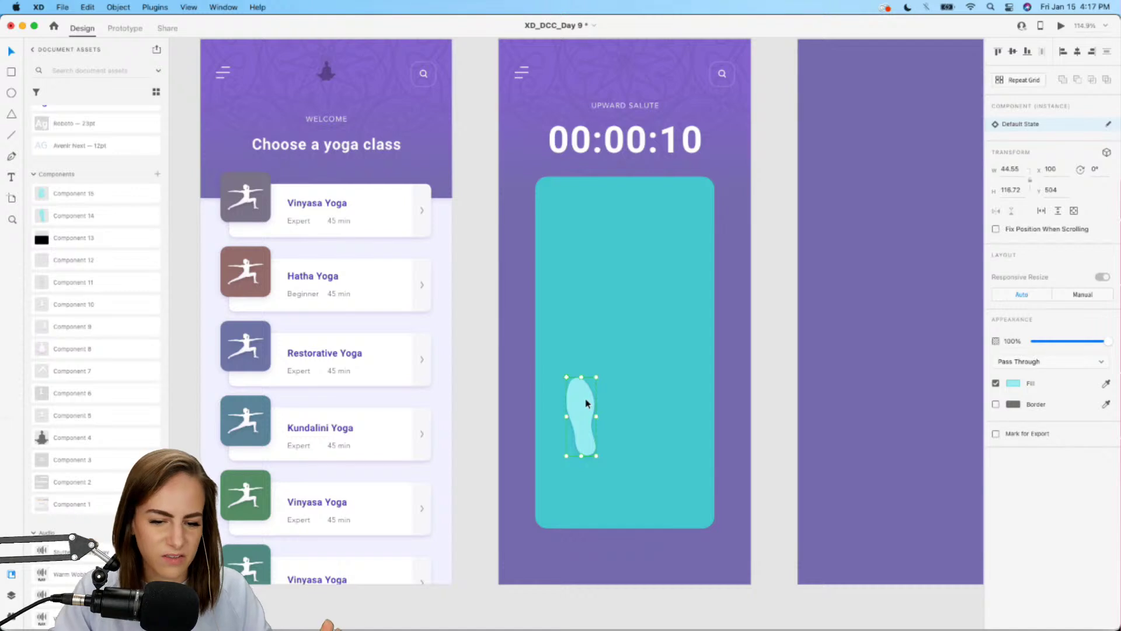
{"action": "scroll", "coordinate": [559, 354], "scroll_direction": "up", "scroll_amount": 3}
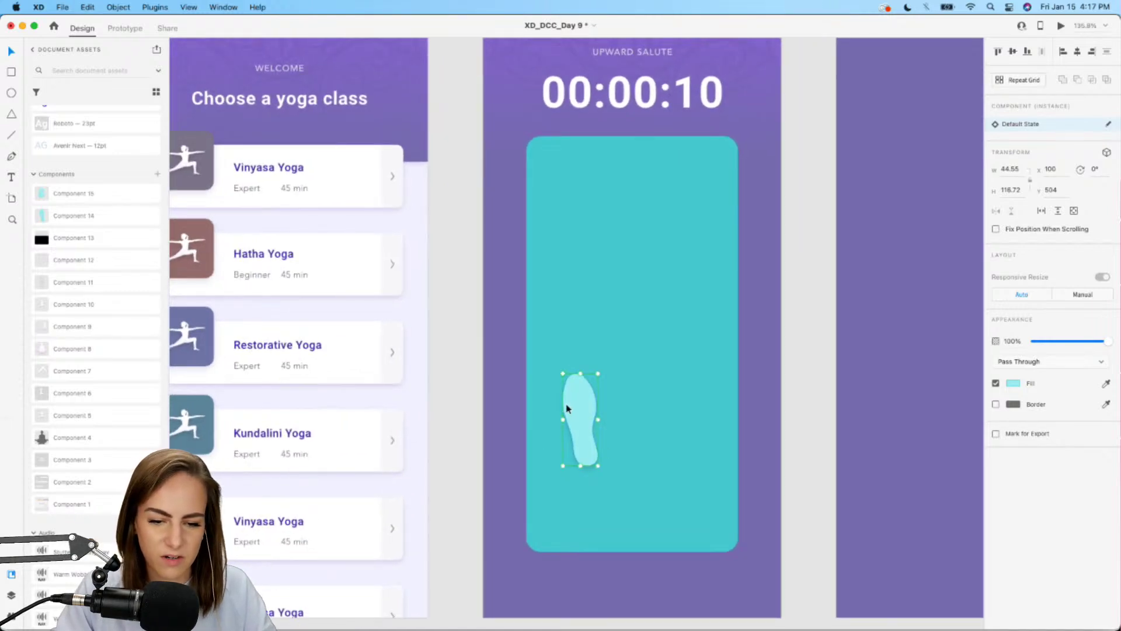
{"action": "left_click_drag", "start_coordinate": [564, 403], "coordinate": [657, 224]}
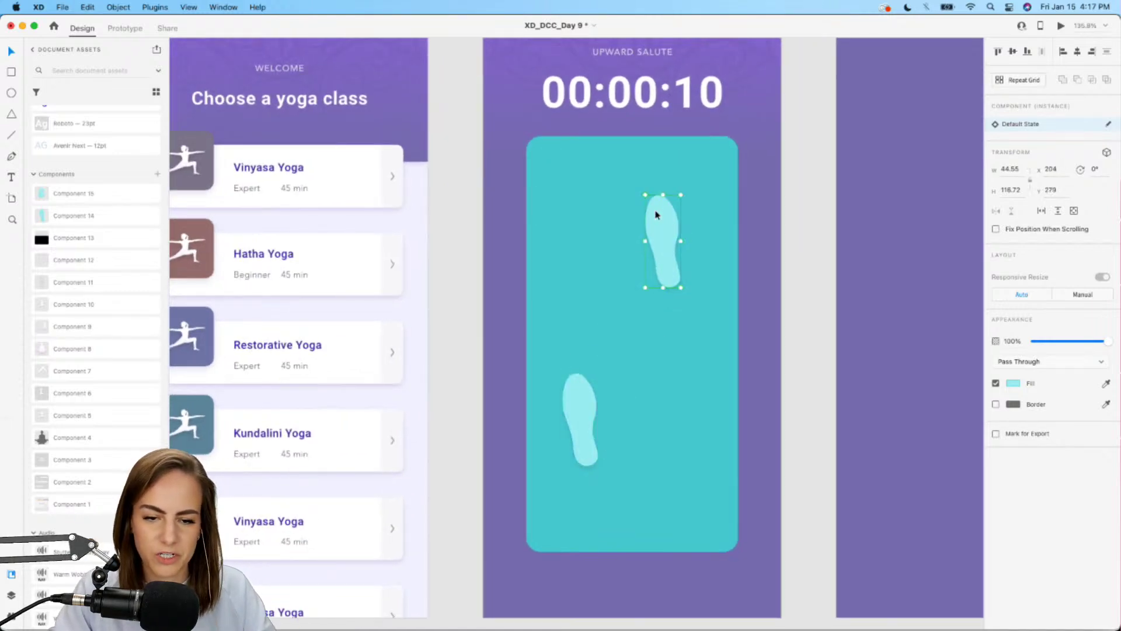
{"action": "right_click", "coordinate": [656, 214]}
{"action": "left_click", "coordinate": [698, 386]}
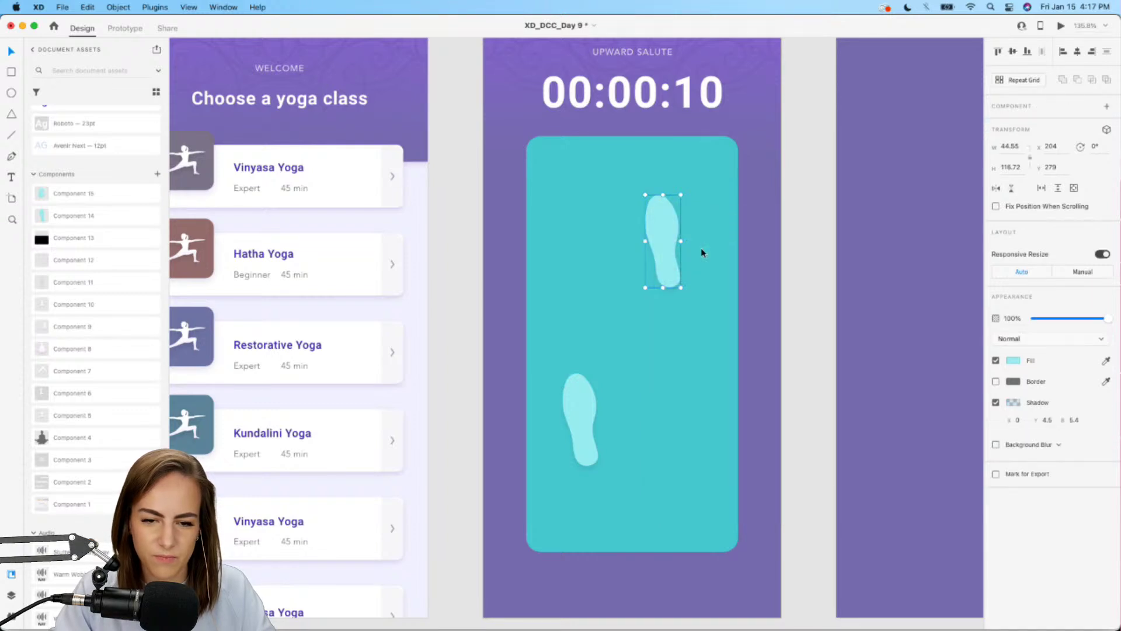
- Mirror the duplicated footprint horizontally, set both footprints side by side as a pair and center them on the teal rectangle
{"action": "left_click_drag", "start_coordinate": [667, 223], "coordinate": [681, 294]}
{"action": "left_click", "coordinate": [588, 459]}
{"action": "left_click_drag", "start_coordinate": [588, 458], "coordinate": [606, 321]}
{"action": "left_click", "coordinate": [608, 307]}
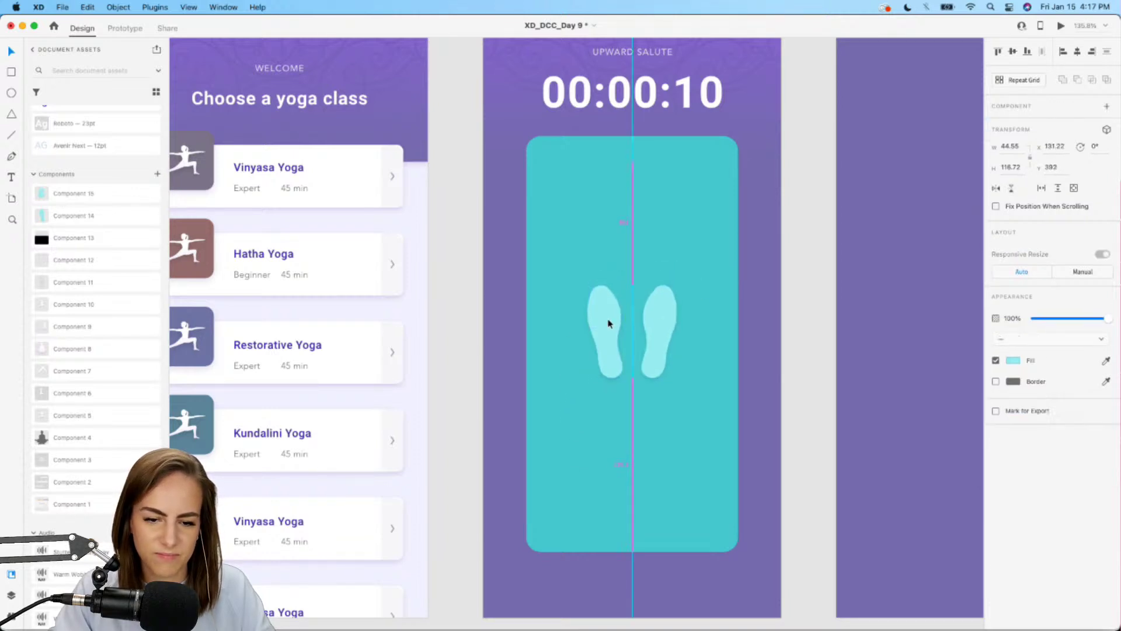
{"action": "left_click", "coordinate": [453, 356]}
{"action": "scroll", "coordinate": [454, 356], "scroll_direction": "down", "scroll_amount": 2}
{"action": "scroll", "coordinate": [454, 358], "scroll_direction": "down", "scroll_amount": 5}
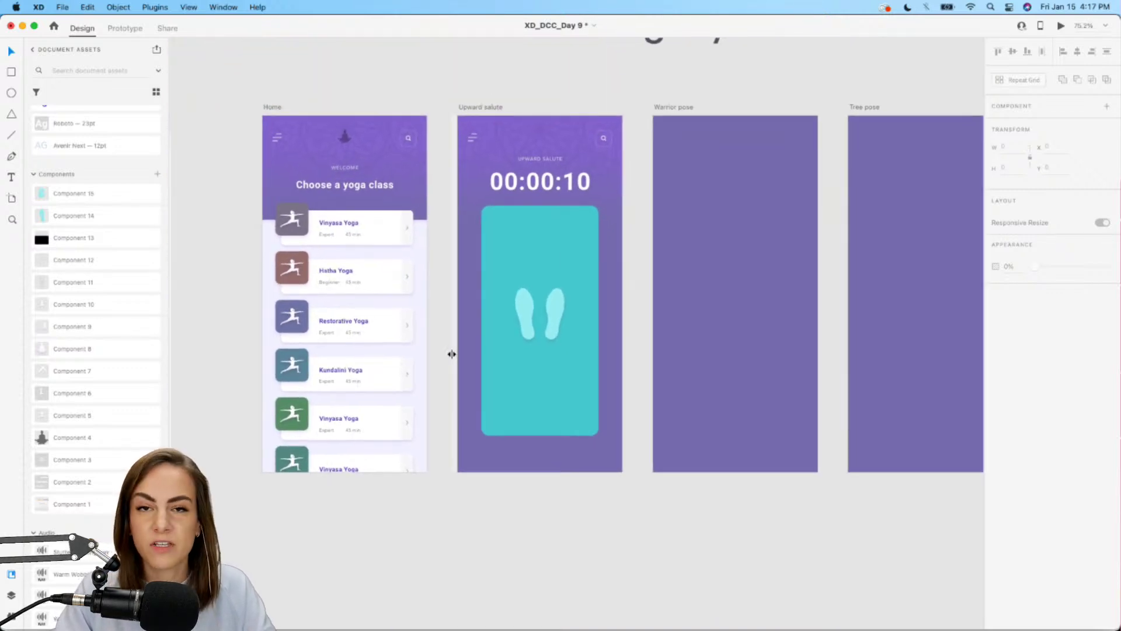
{"action": "scroll", "coordinate": [451, 354], "scroll_direction": "up", "scroll_amount": 4}
{"action": "scroll", "coordinate": [452, 358], "scroll_direction": "up", "scroll_amount": 2}
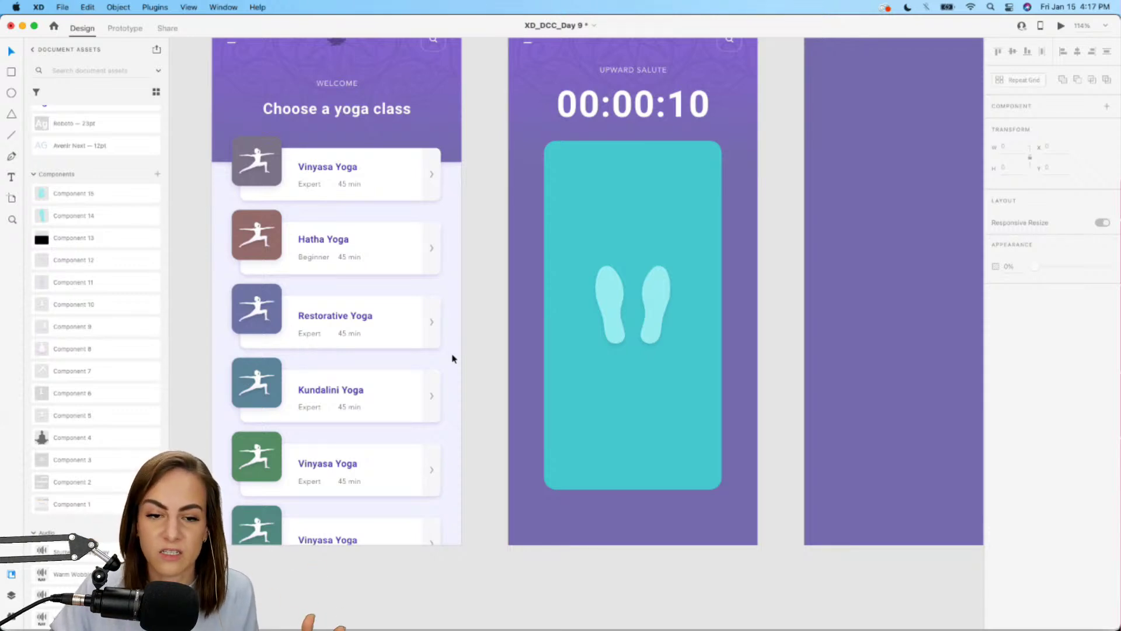
{"action": "scroll", "coordinate": [470, 259], "scroll_direction": "up", "scroll_amount": 3}
{"action": "scroll", "coordinate": [471, 258], "scroll_direction": "right", "scroll_amount": 1}
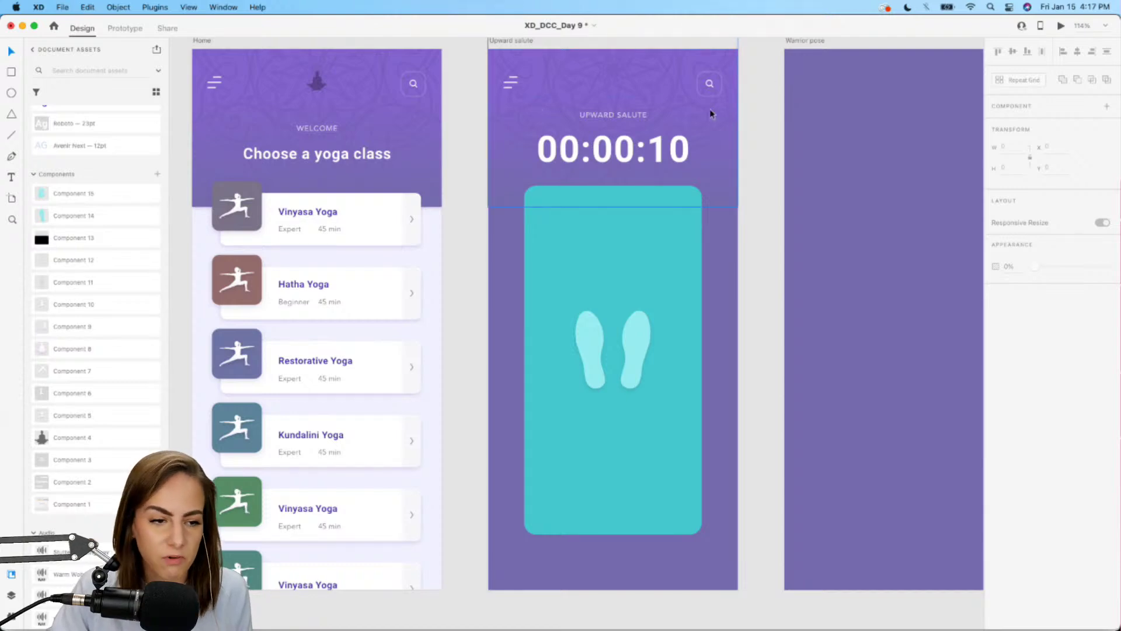
- Draw a white 143 by 43 button with corner radius 7 beneath the teal rectangle, remove its border and lower its opacity
{"action": "scroll", "coordinate": [654, 578], "scroll_direction": "down", "scroll_amount": 2}
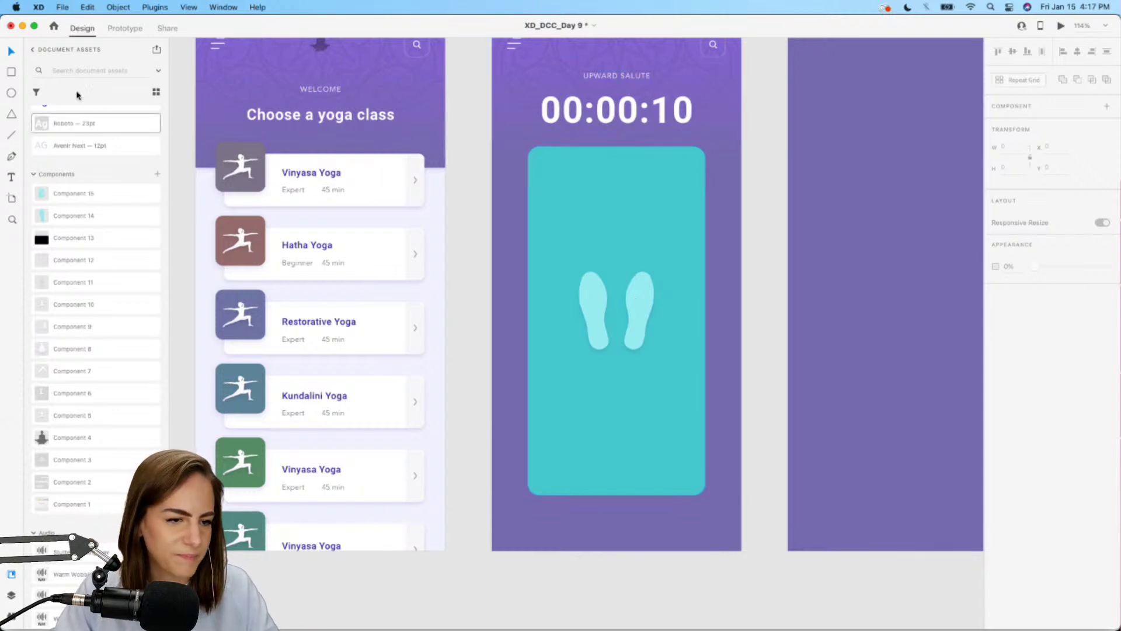
{"action": "left_click", "coordinate": [11, 72]}
{"action": "scroll", "coordinate": [708, 471], "scroll_direction": "down", "scroll_amount": 5}
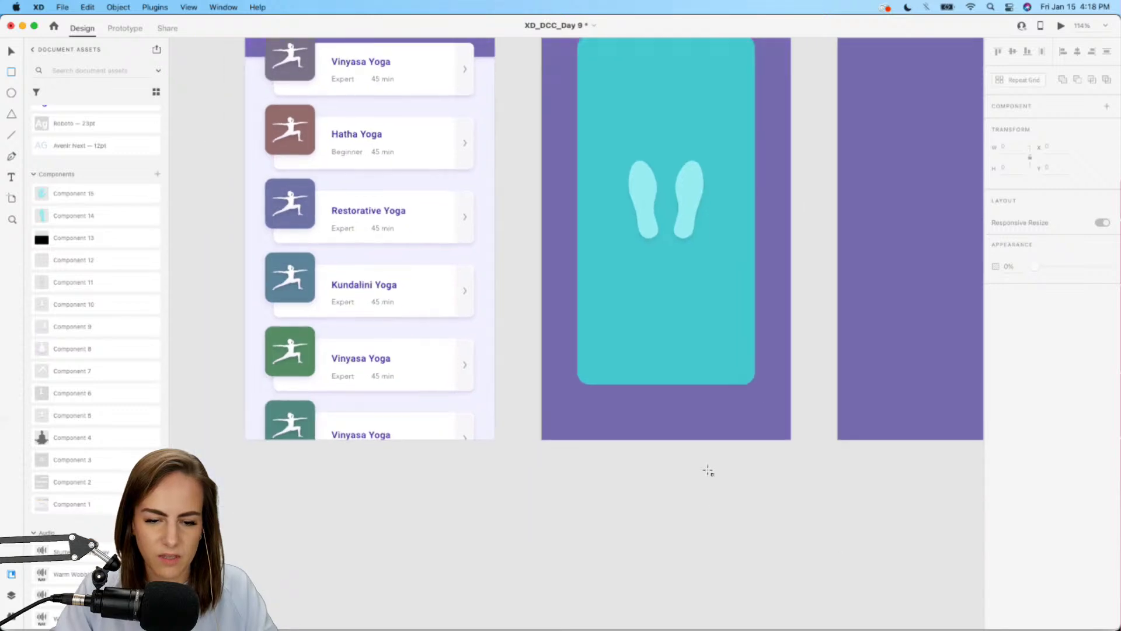
{"action": "scroll", "coordinate": [708, 471], "scroll_direction": "up", "scroll_amount": 2}
{"action": "mouse_move", "coordinate": [594, 384]}
{"action": "left_mouse_down"}
{"action": "mouse_move", "coordinate": [716, 419]}
{"action": "mouse_move", "coordinate": [698, 408]}
{"action": "left_mouse_up"}
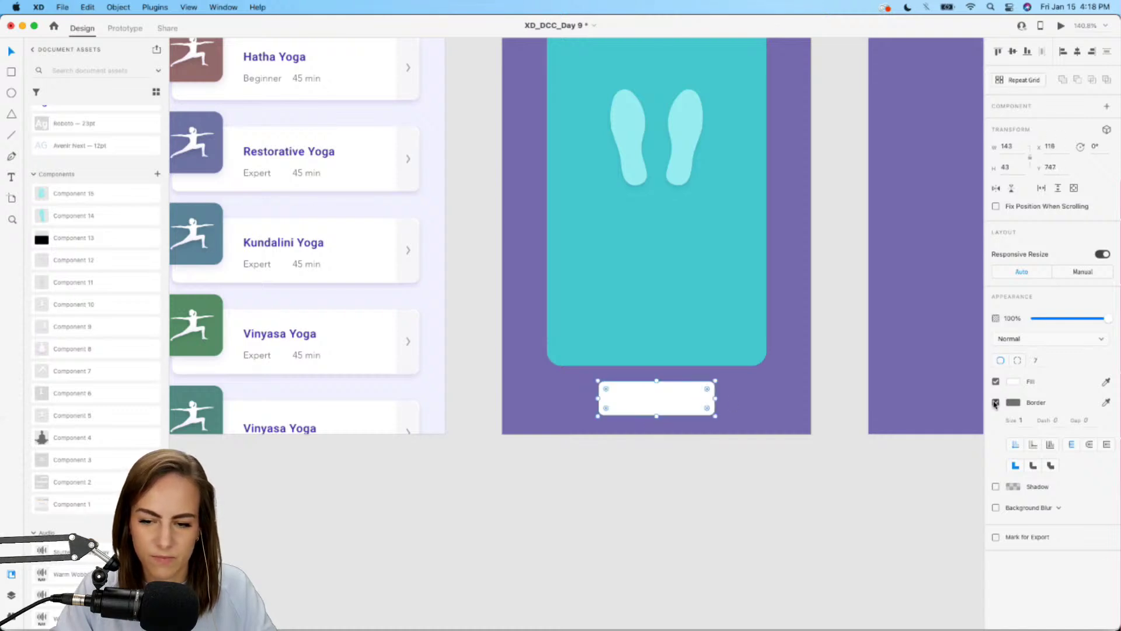
{"action": "left_click", "coordinate": [995, 402]}
{"action": "left_click_drag", "start_coordinate": [1086, 320], "coordinate": [1076, 320]}
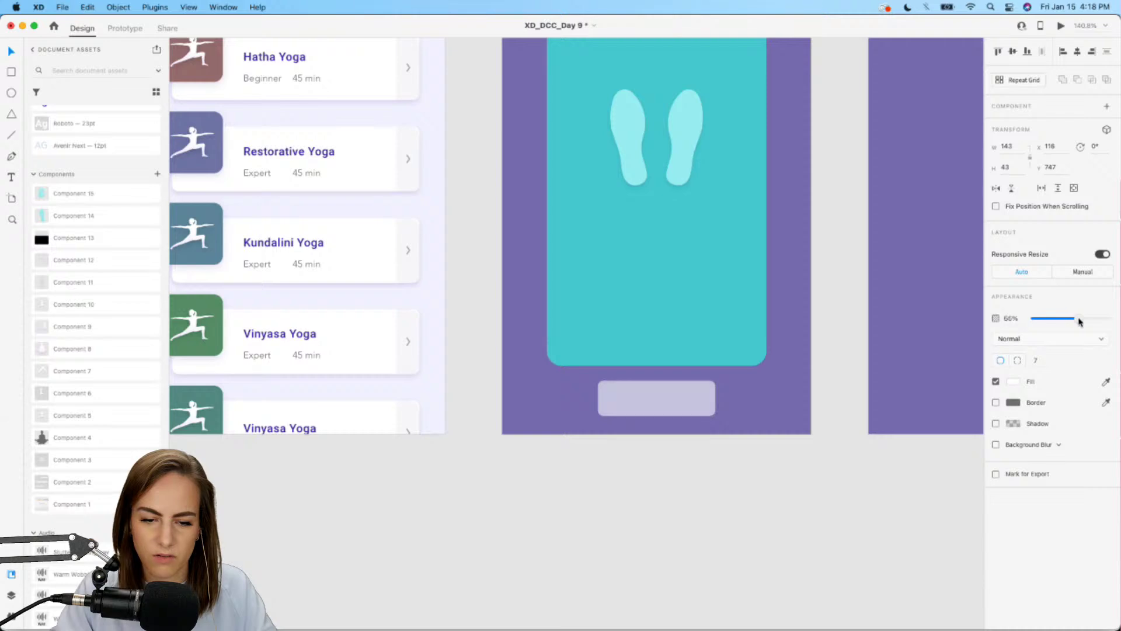
- Copy the "Choose a yoga class" heading to the Upward salute artboard and change its text to "End Session"
{"action": "scroll", "coordinate": [633, 430], "scroll_direction": "up", "scroll_amount": 10}
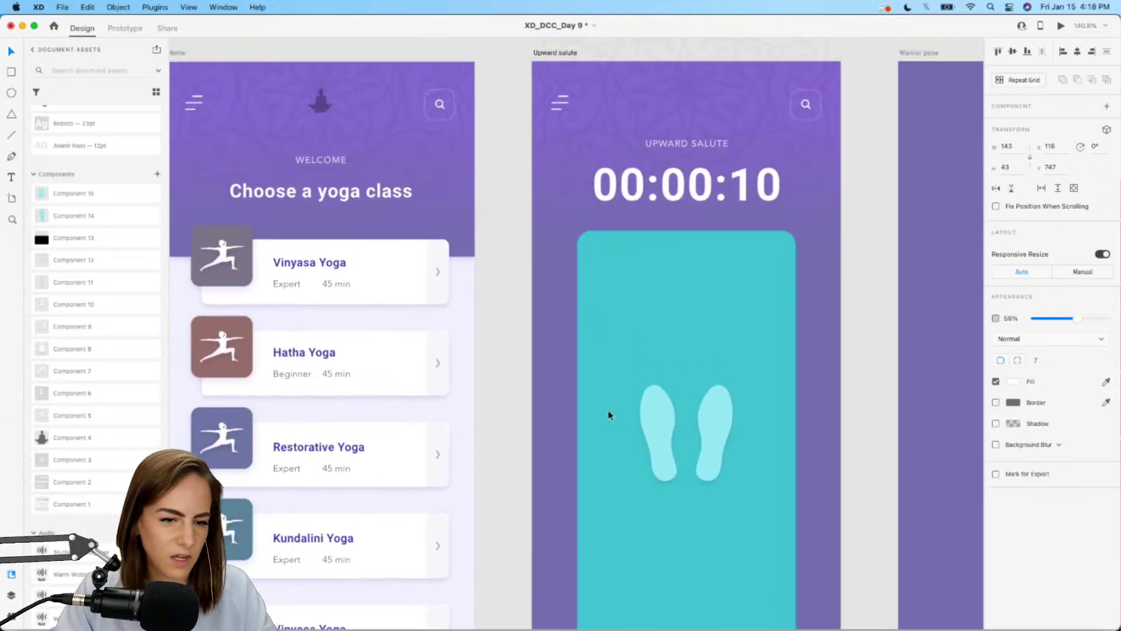
{"action": "left_click", "coordinate": [374, 202]}
{"action": "key", "text": "super+c"}
{"action": "scroll", "coordinate": [499, 318], "scroll_direction": "down", "scroll_amount": 8}
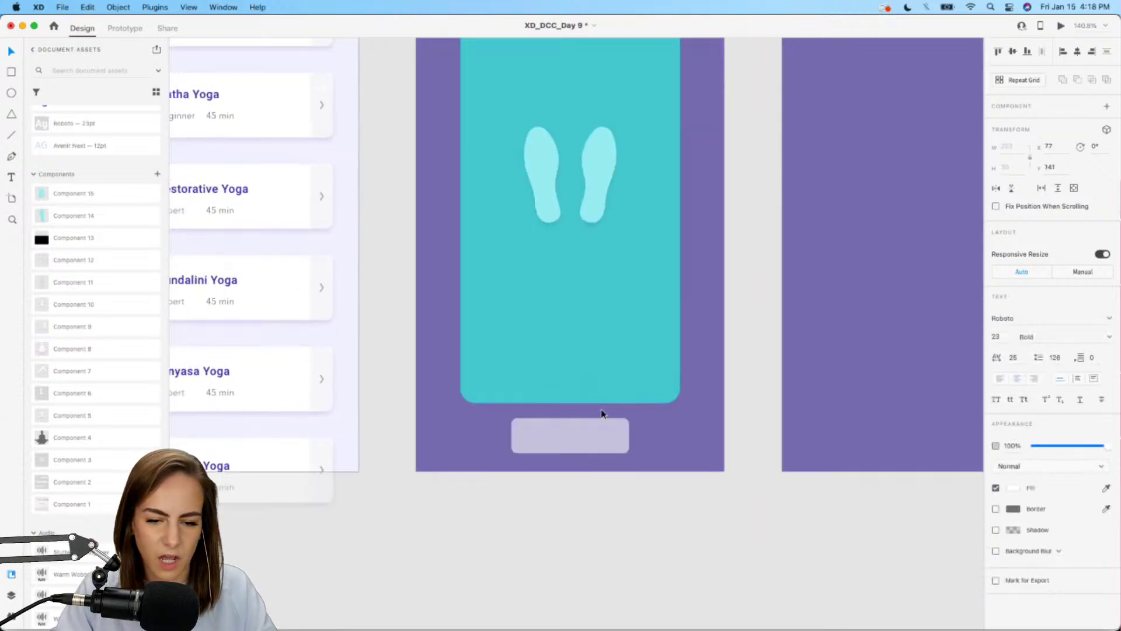
{"action": "key", "text": "super+v"}
{"action": "left_click_drag", "start_coordinate": [571, 260], "coordinate": [590, 311]}
{"action": "double_click", "coordinate": [591, 310]}
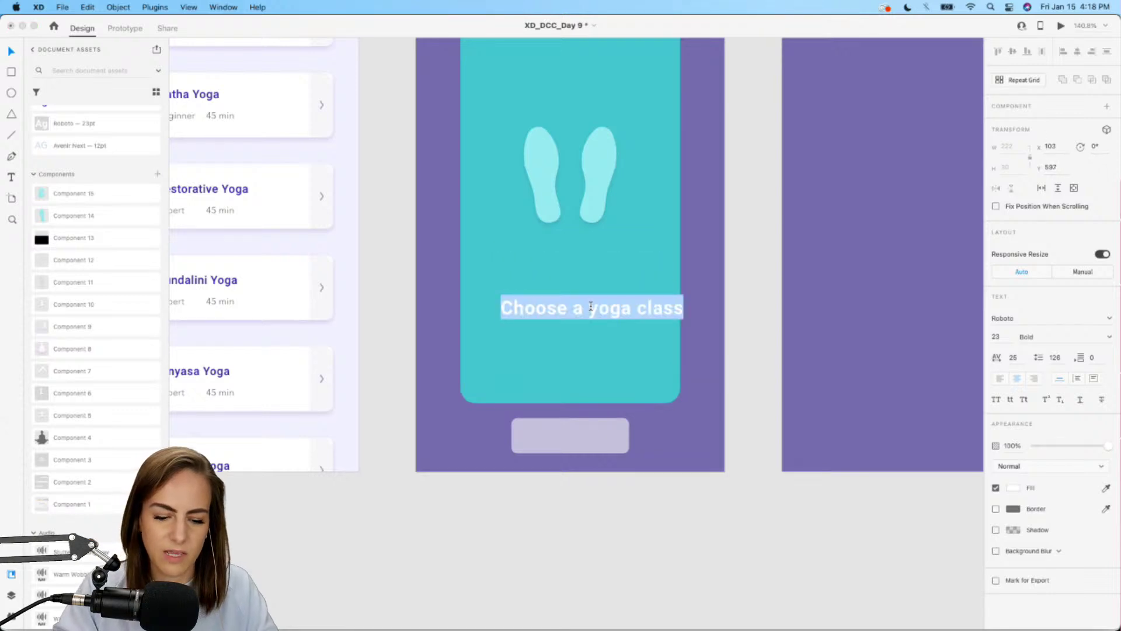
{"action": "type", "text": "End Session"}
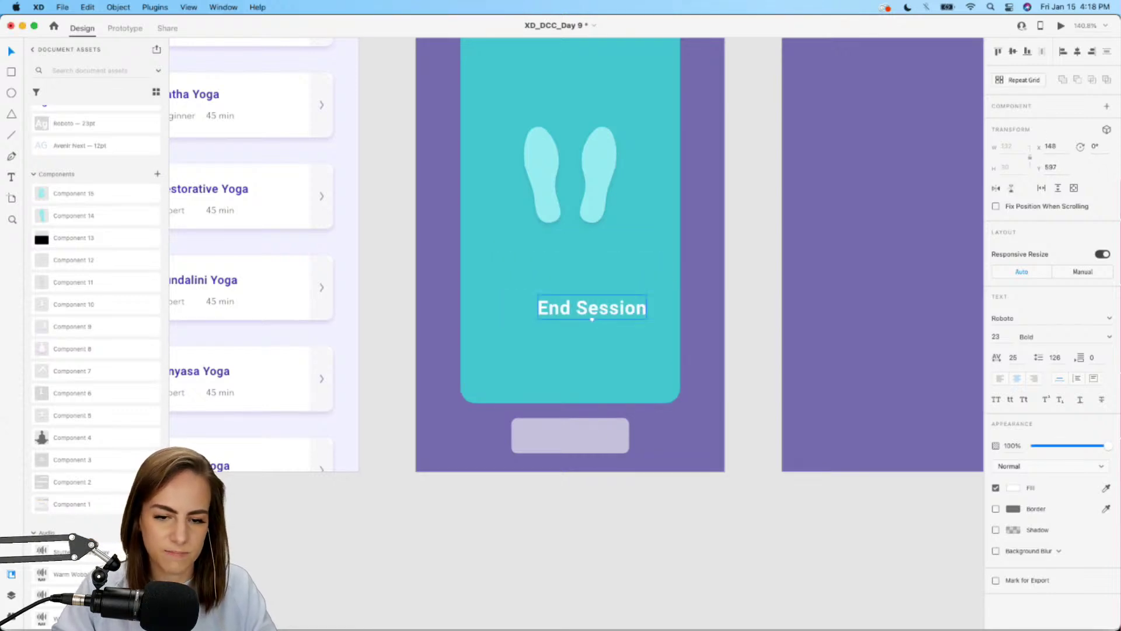
{"action": "key", "text": "Escape"}
- Move the "End Session" text onto the translucent button, set its size to 12 and center it there
{"action": "left_click_drag", "start_coordinate": [590, 306], "coordinate": [576, 431]}
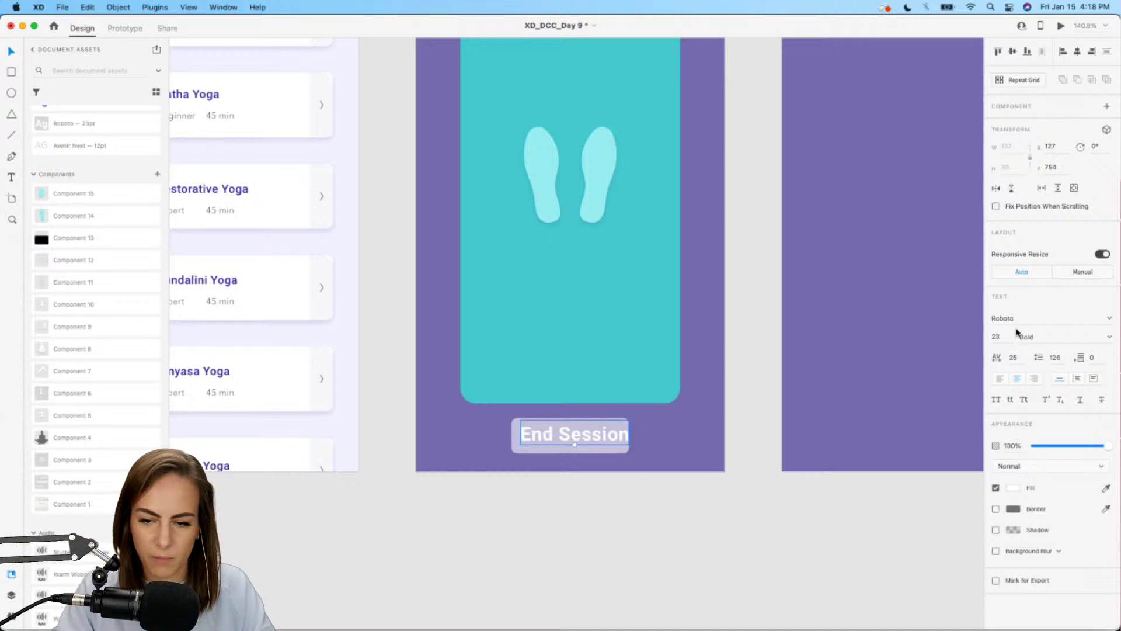
{"action": "type", "text": "12"}
{"action": "key", "text": "Return"}
{"action": "double_click", "coordinate": [574, 439]}
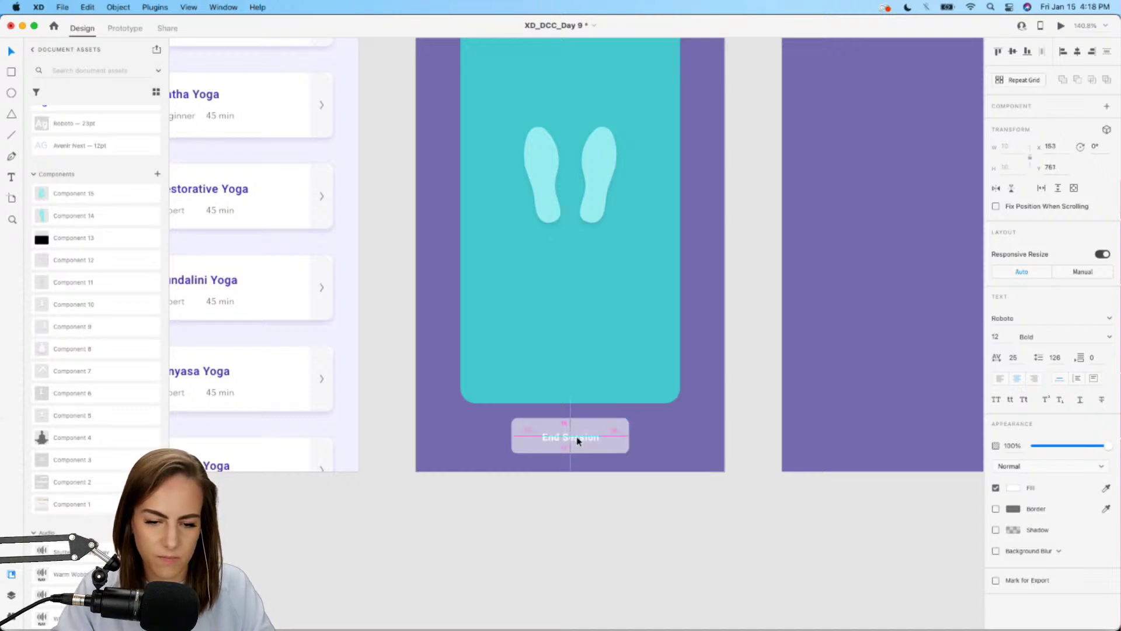
{"action": "key", "text": "Up"}
{"action": "key", "text": "Up"}
- Set the button rectangle's opacity to 40% and group it with the "End Session" text
{"action": "left_click", "coordinate": [613, 439]}
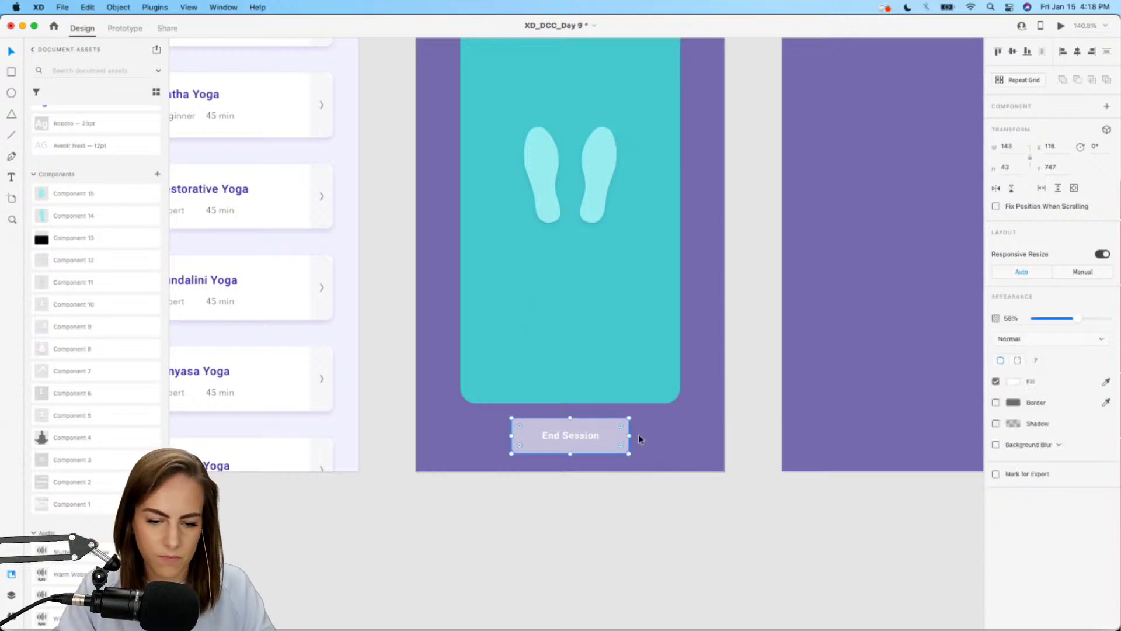
{"action": "left_click_drag", "start_coordinate": [1076, 319], "coordinate": [1063, 319]}
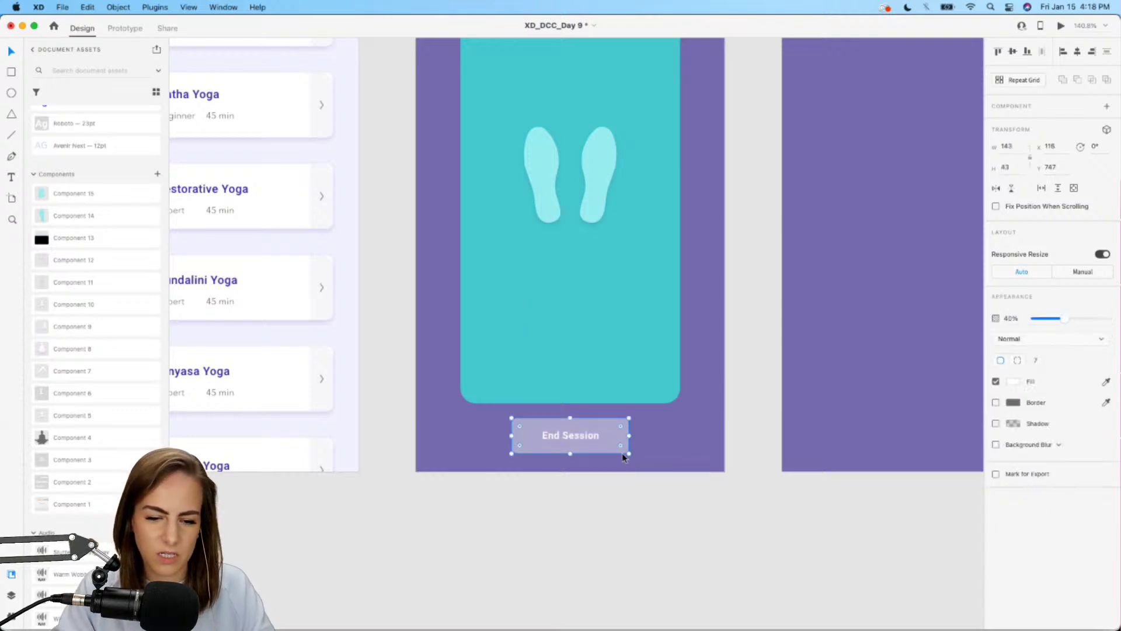
{"action": "left_click_drag", "start_coordinate": [635, 487], "coordinate": [581, 432]}
{"action": "key", "text": "super+g"}
- Raise the teal rectangle's lower edge to a height of 513, widening the gap above the "End Session" button
{"action": "scroll", "coordinate": [581, 433], "scroll_direction": "down", "scroll_amount": 5}
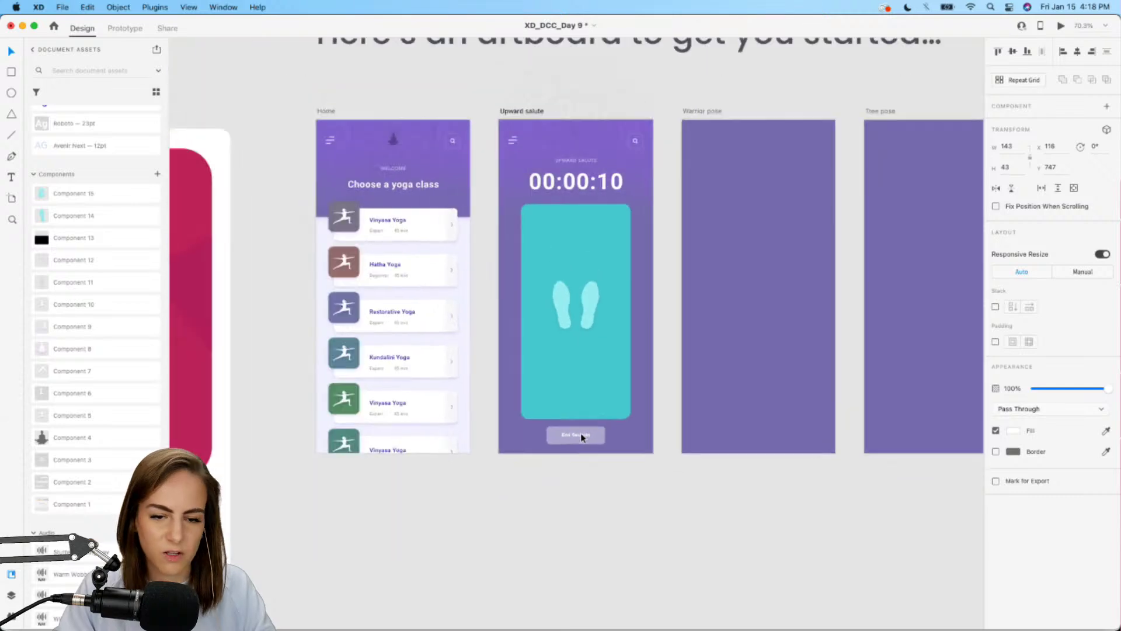
{"action": "scroll", "coordinate": [581, 433], "scroll_direction": "up", "scroll_amount": 1}
{"action": "scroll", "coordinate": [581, 415], "scroll_direction": "up", "scroll_amount": 5}
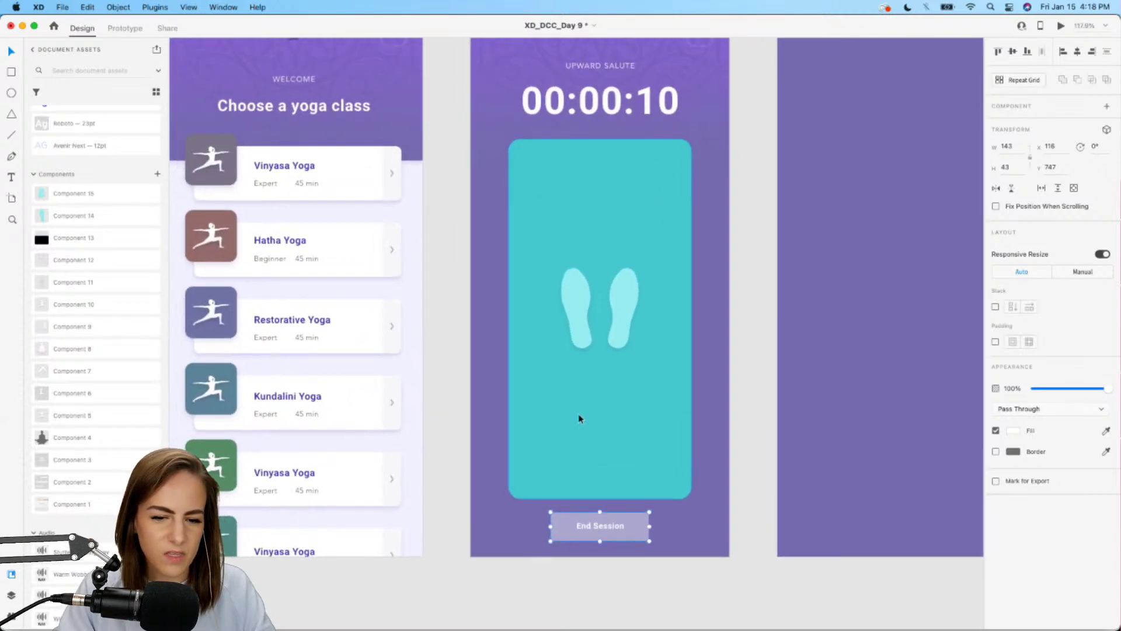
{"action": "left_click", "coordinate": [599, 497]}
{"action": "left_click_drag", "start_coordinate": [598, 498], "coordinate": [598, 491]}
{"action": "scroll", "coordinate": [599, 491], "scroll_direction": "down", "scroll_amount": 5}
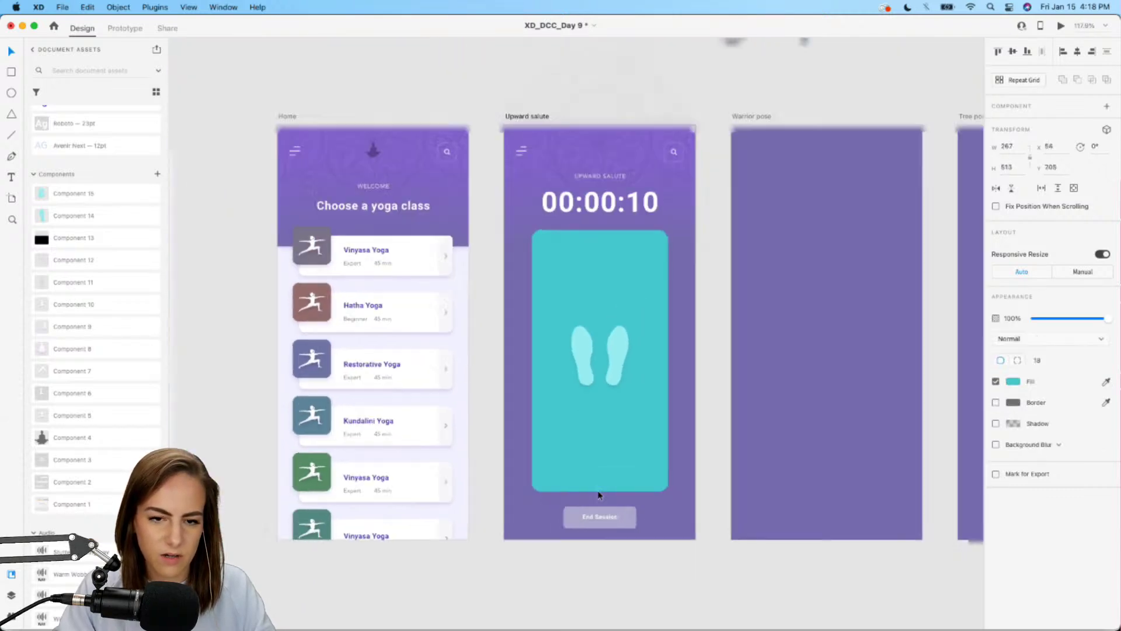
{"action": "left_click", "coordinate": [468, 585]}
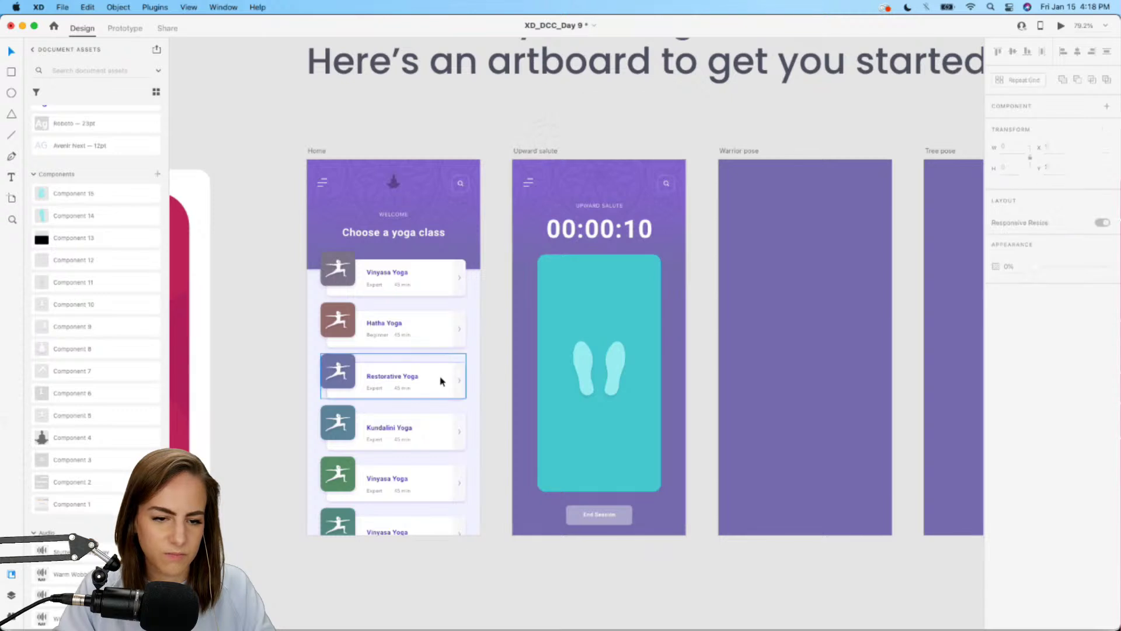
- Preview the prototype from Home, open the Vinyasa Yoga card to check the Upward salute screen, and close the preview
{"action": "left_click", "coordinate": [428, 280]}
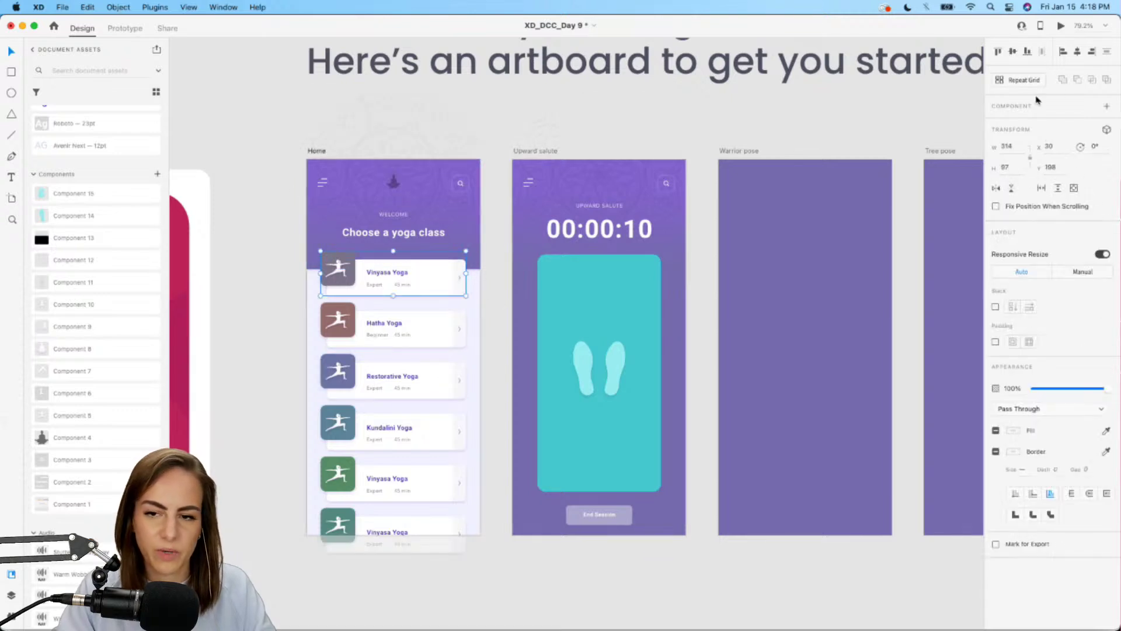
{"action": "left_click", "coordinate": [1061, 26]}
{"action": "left_click_drag", "start_coordinate": [654, 79], "coordinate": [743, 78]}
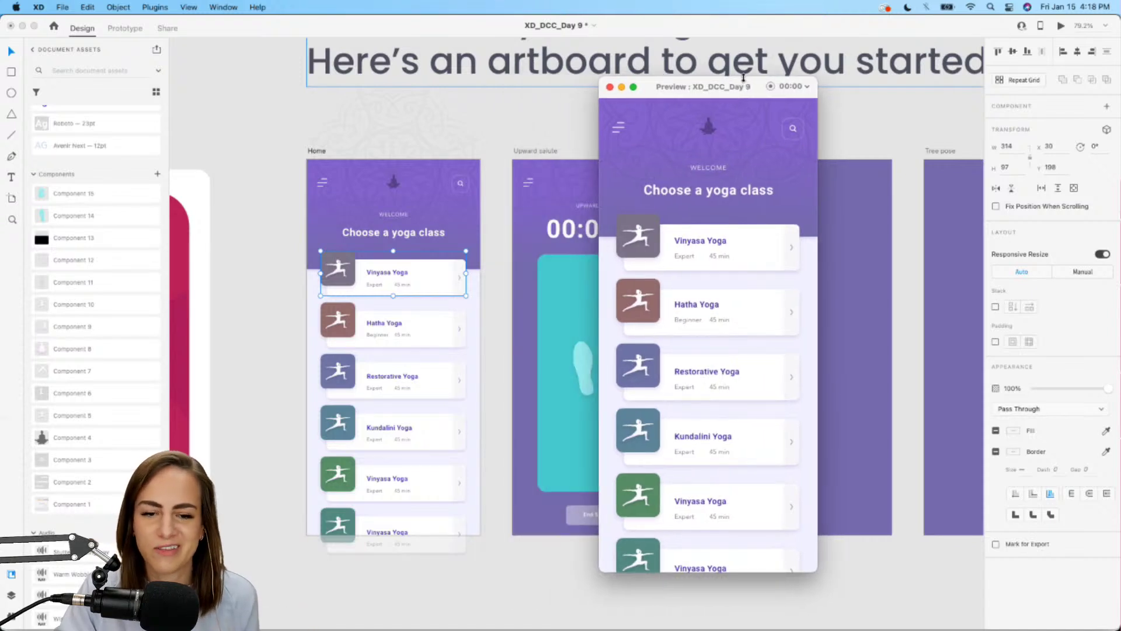
{"action": "left_click", "coordinate": [760, 257]}
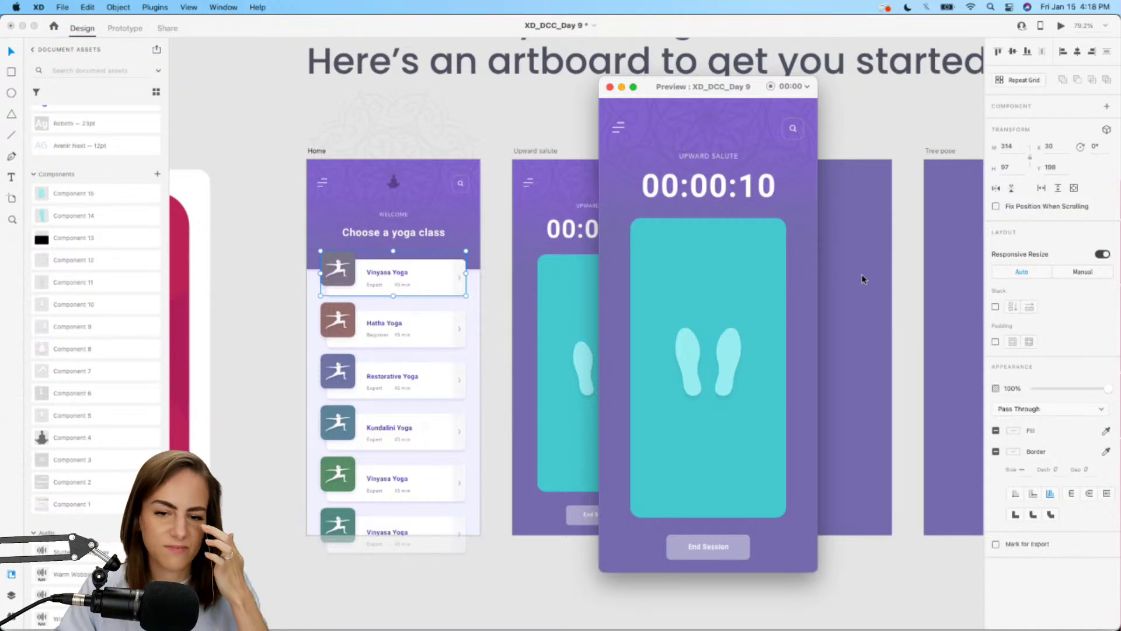
{"action": "left_click", "coordinate": [610, 88]}
{"action": "left_click", "coordinate": [661, 125]}
- Copy all of the Upward salute artboard's contents and paste them onto the Warrior pose artboard
{"action": "scroll", "coordinate": [660, 125], "scroll_direction": "right", "scroll_amount": 3}
{"action": "scroll", "coordinate": [660, 124], "scroll_direction": "down", "scroll_amount": 1}
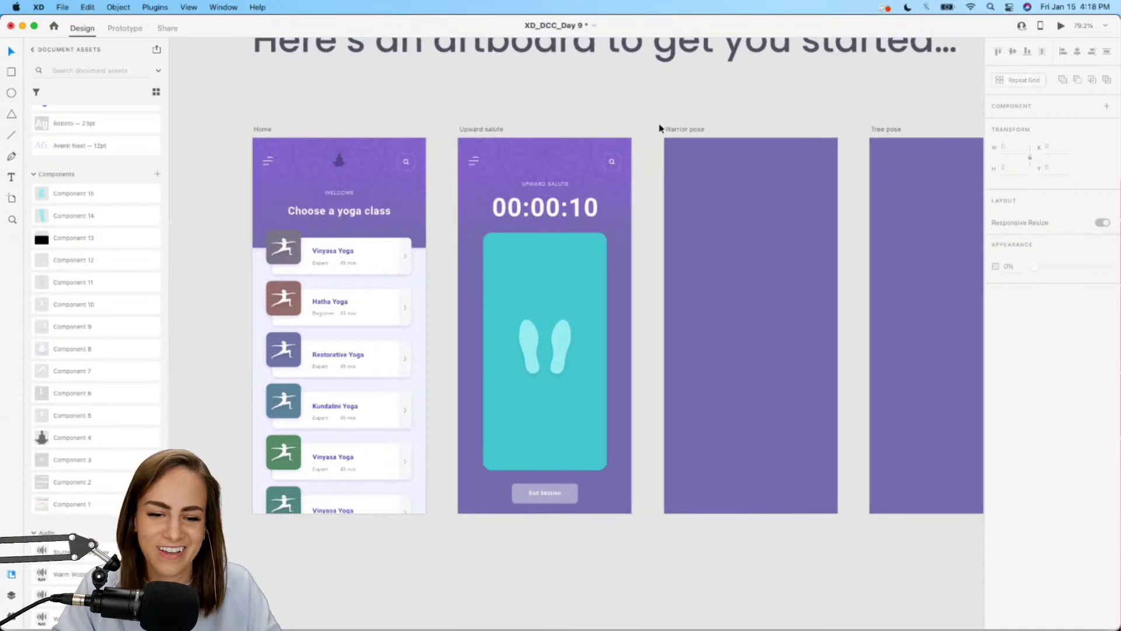
{"action": "scroll", "coordinate": [660, 128], "scroll_direction": "right", "scroll_amount": 2}
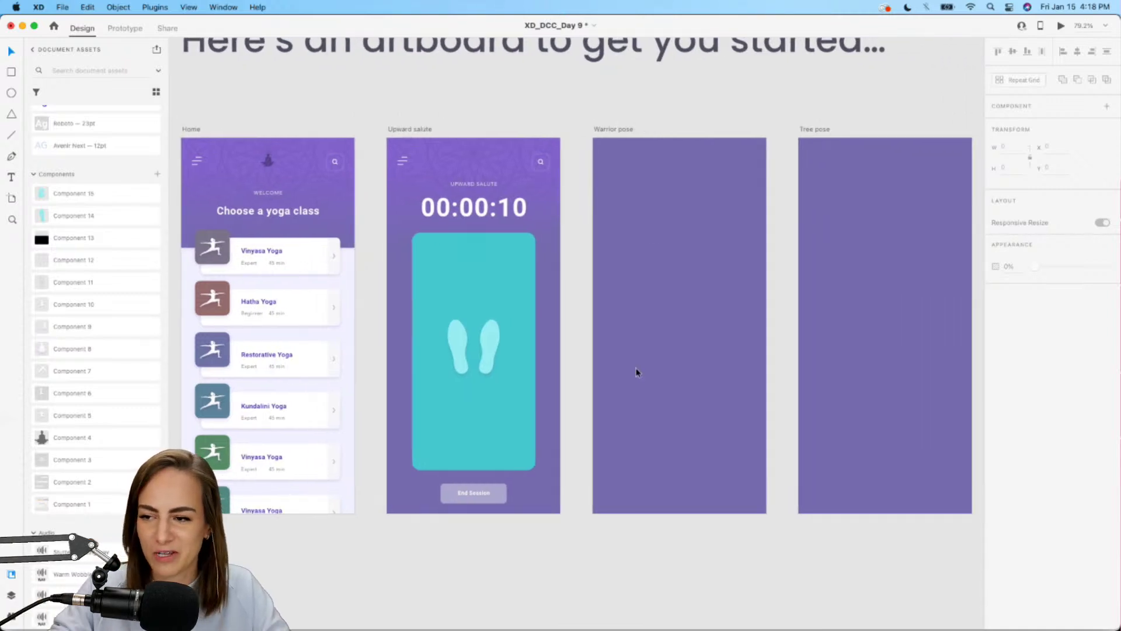
{"action": "left_click_drag", "start_coordinate": [574, 546], "coordinate": [391, 154]}
{"action": "scroll", "coordinate": [391, 154], "scroll_direction": "right", "scroll_amount": 1}
{"action": "scroll", "coordinate": [633, 227], "scroll_direction": "right", "scroll_amount": 4}
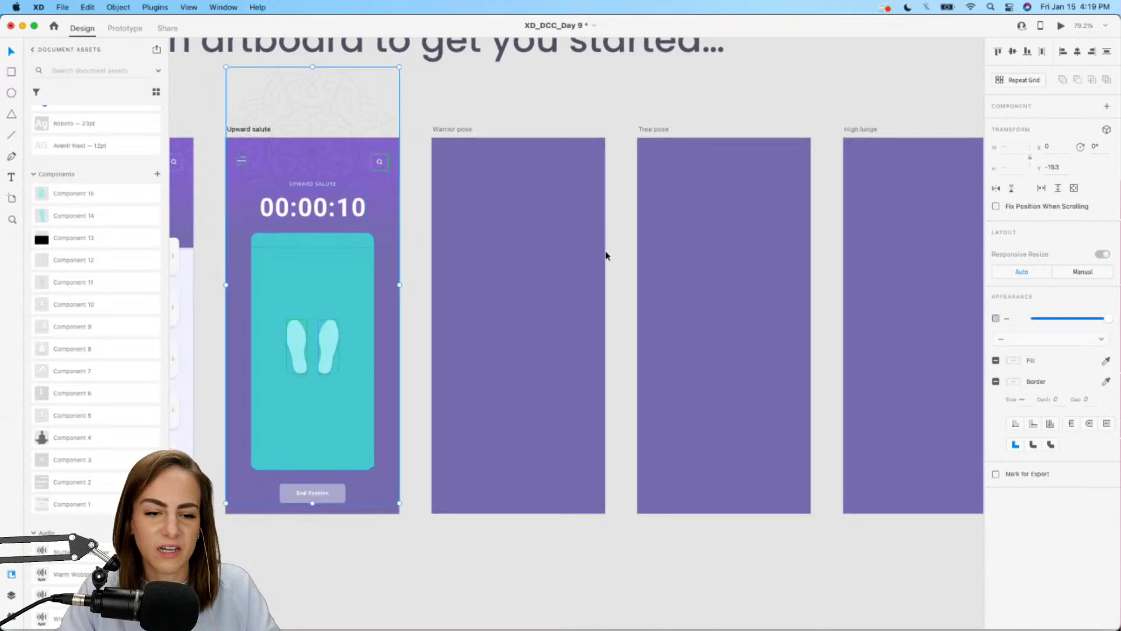
{"action": "scroll", "coordinate": [605, 251], "scroll_direction": "left", "scroll_amount": 3}
{"action": "left_click", "coordinate": [624, 296]}
{"action": "key", "text": "super+v"}
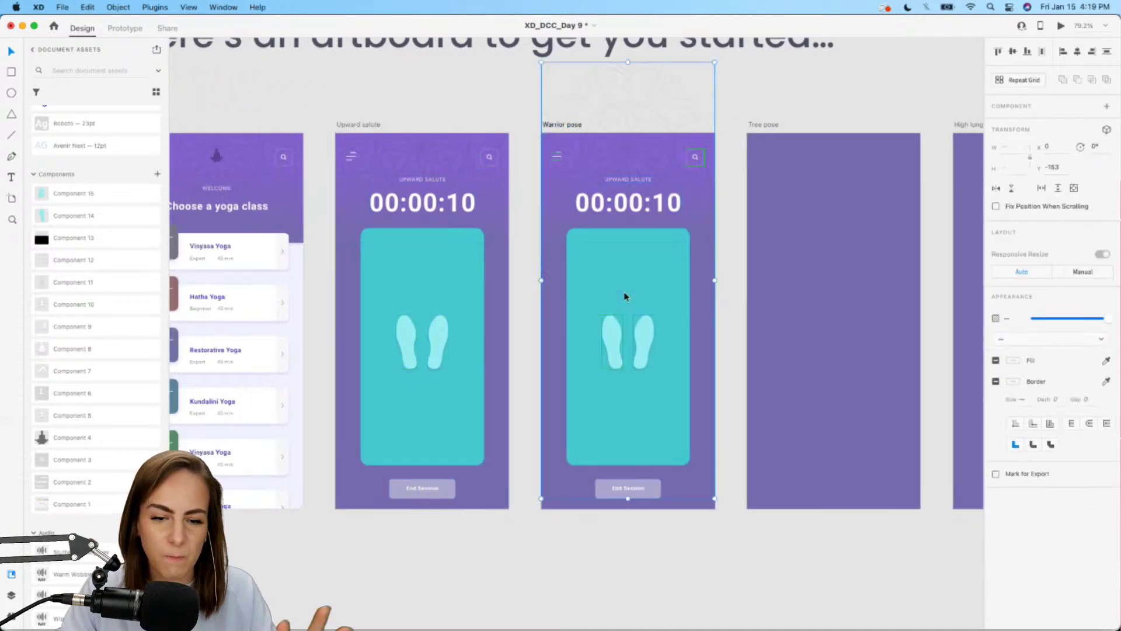
- Change the timer on the Warrior pose artboard to "00:00:20"
{"action": "left_click", "coordinate": [738, 231]}
{"action": "scroll", "coordinate": [738, 230], "scroll_direction": "up", "scroll_amount": 3}
{"action": "double_click", "coordinate": [626, 188]}
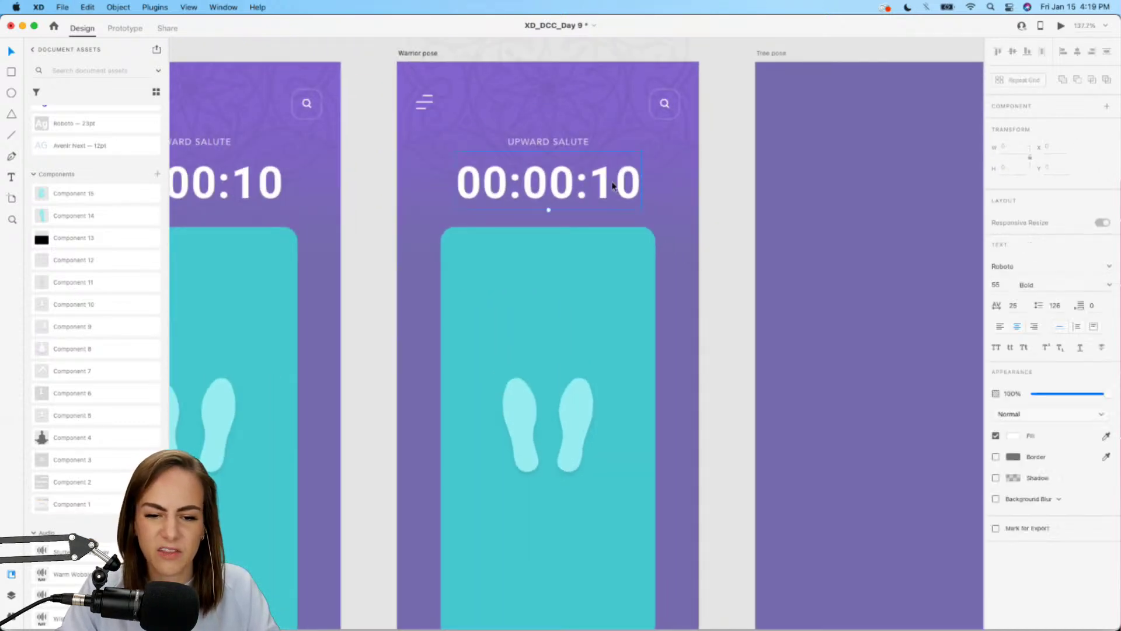
{"action": "left_click", "coordinate": [612, 182]}
{"action": "key", "text": "BackSpace"}
{"action": "type", "text": "2"}
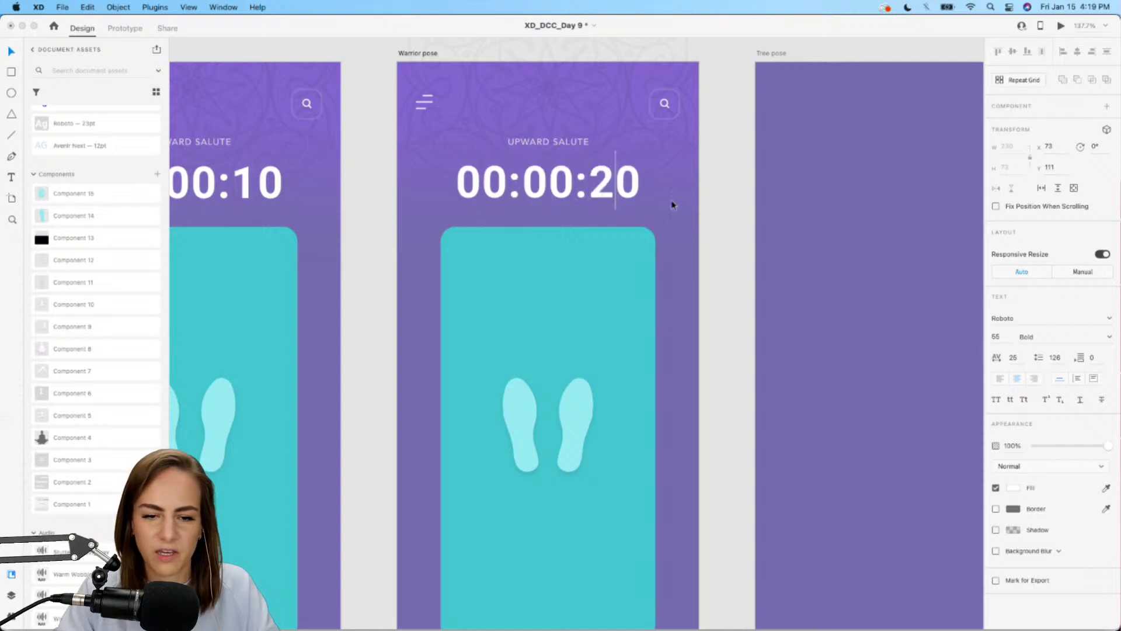
{"action": "key", "text": "Escape"}
{"action": "scroll", "coordinate": [718, 221], "scroll_direction": "down", "scroll_amount": 5}
{"action": "scroll", "coordinate": [718, 220], "scroll_direction": "up", "scroll_amount": 3}
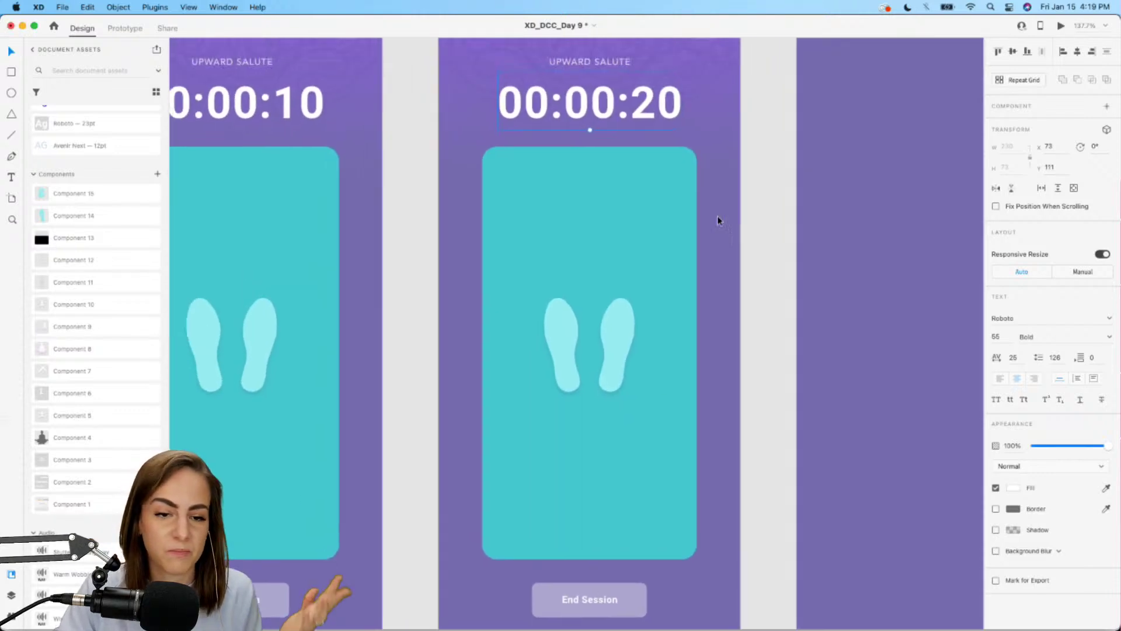
- On the Warrior pose artboard, move the left footprint to the mat's lower left, turned nearly sideways, and the right footprint to the upper right
{"action": "scroll", "coordinate": [765, 145], "scroll_direction": "down", "scroll_amount": 3}
{"action": "left_click", "coordinate": [583, 251]}
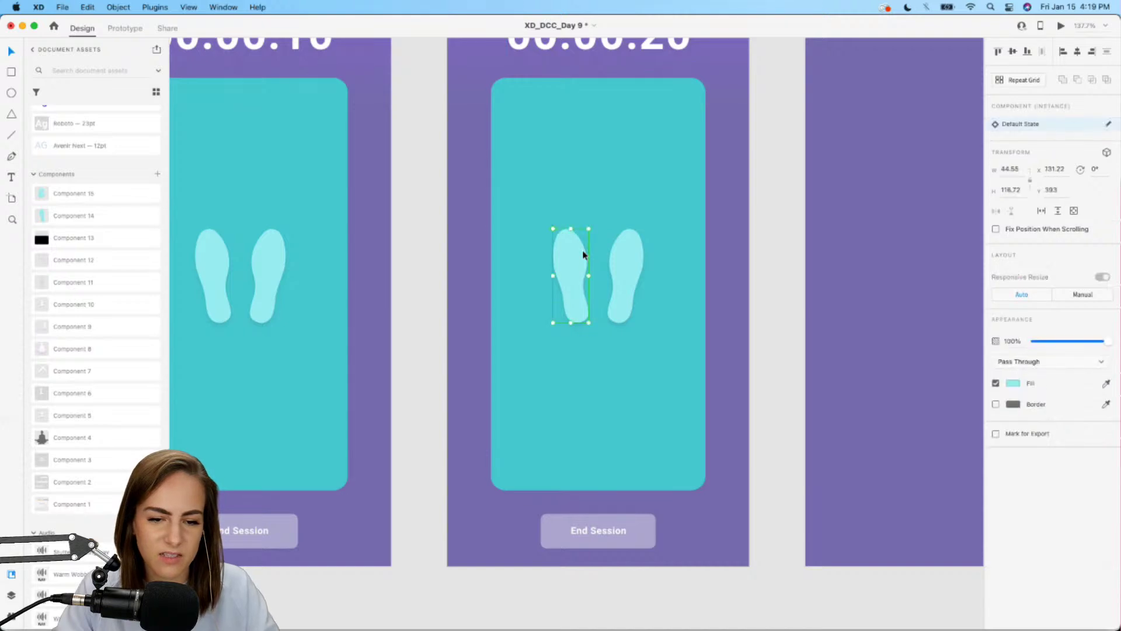
{"action": "left_click_drag", "start_coordinate": [583, 250], "coordinate": [543, 414]}
{"action": "scroll", "coordinate": [627, 369], "scroll_direction": "up", "scroll_amount": 3}
{"action": "left_click_drag", "start_coordinate": [627, 369], "coordinate": [638, 243]}
{"action": "scroll", "coordinate": [595, 148], "scroll_direction": "up", "scroll_amount": 2}
- Change the title on the Warrior pose artboard to "WARRIOR POSE"
{"action": "double_click", "coordinate": [580, 106]}
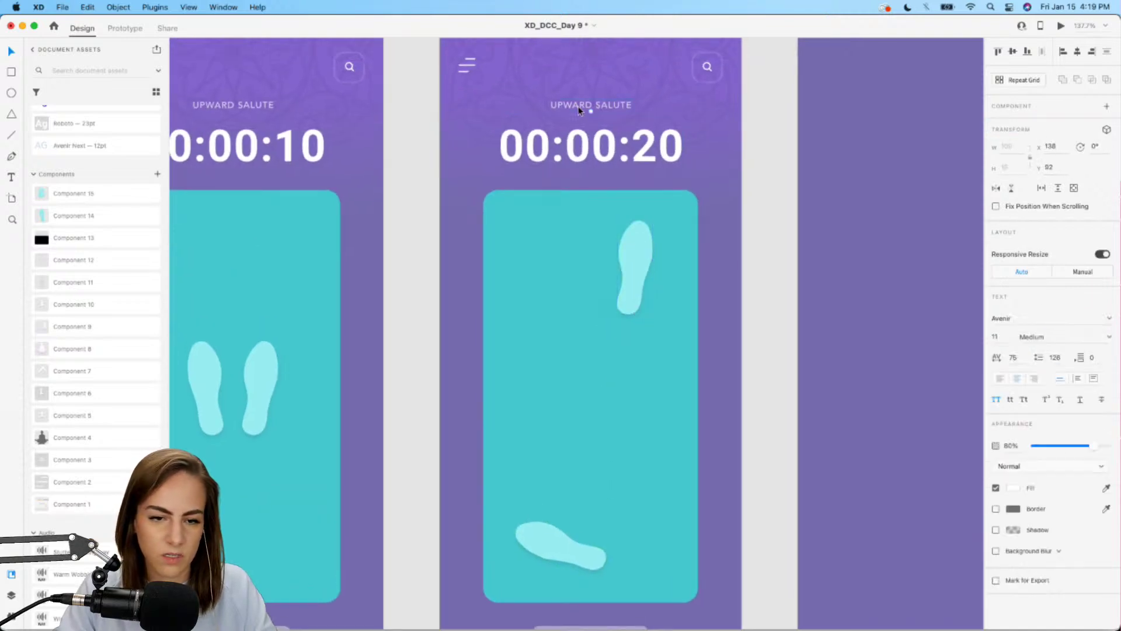
{"action": "type", "text": "WARRIOR POSE"}
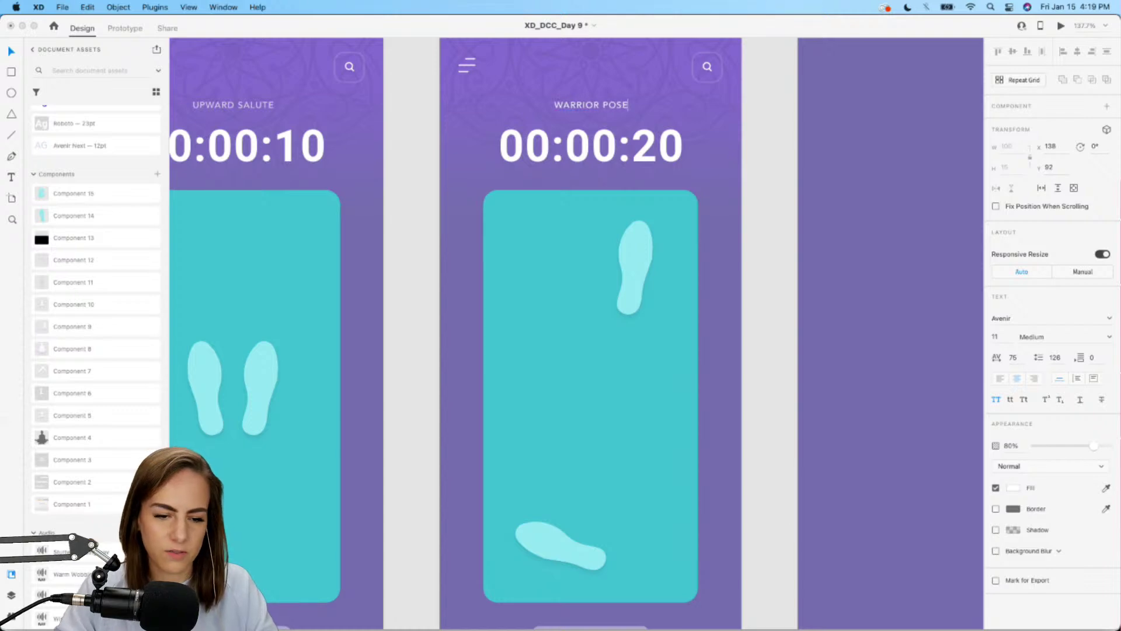
{"action": "key", "text": "Escape"}
{"action": "scroll", "coordinate": [597, 214], "scroll_direction": "down", "scroll_amount": 2}
{"action": "scroll", "coordinate": [597, 214], "scroll_direction": "down", "scroll_amount": 4}
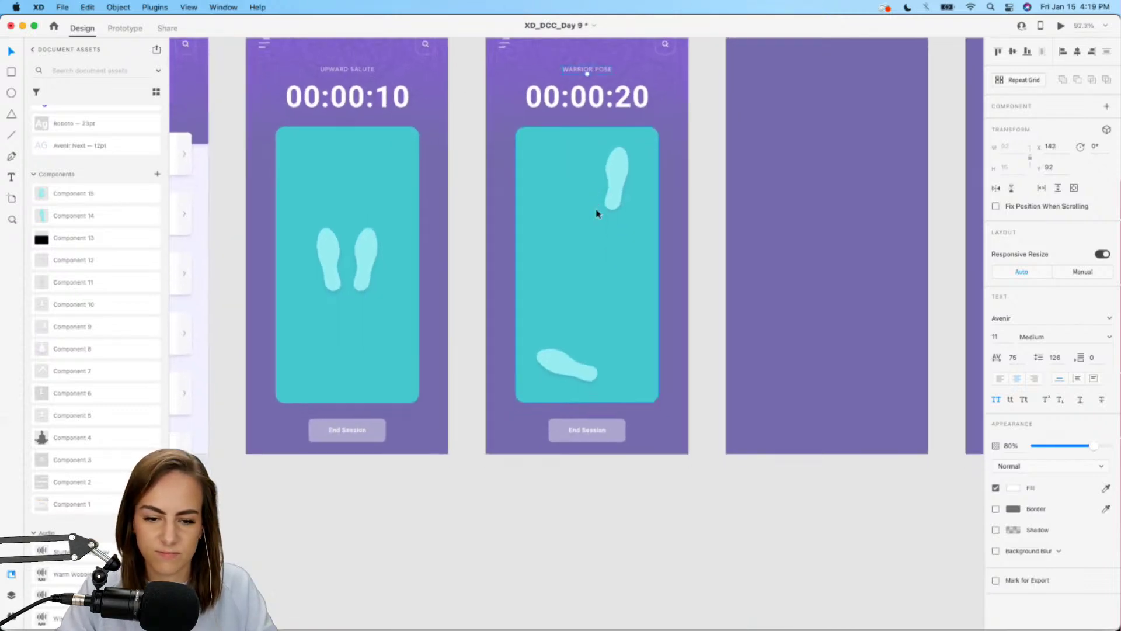
{"action": "left_click", "coordinate": [604, 499]}
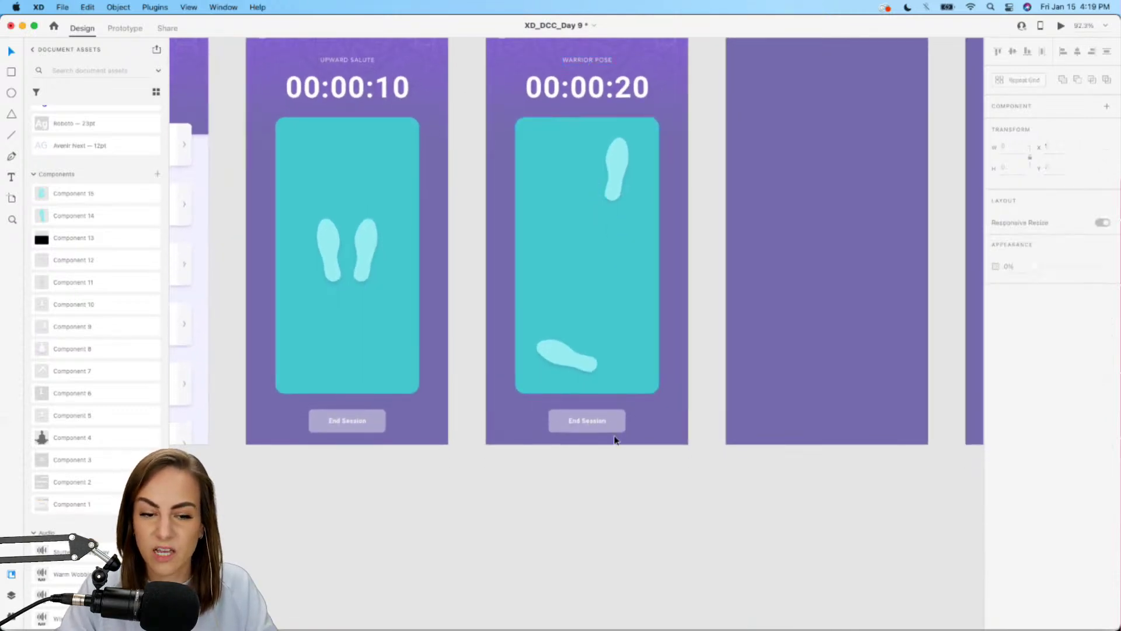
- Link the Upward salute artboard to the Warrior pose artboard with a Tap-triggered transition
{"action": "scroll", "coordinate": [614, 436], "scroll_direction": "up", "scroll_amount": 3}
{"action": "scroll", "coordinate": [615, 436], "scroll_direction": "left", "scroll_amount": 2}
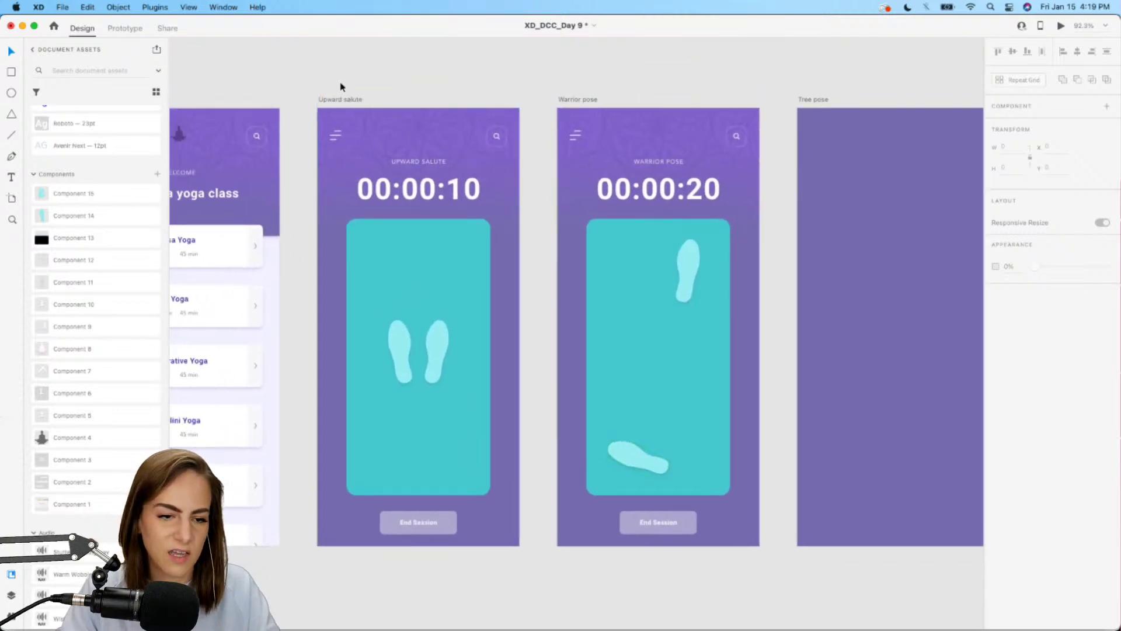
{"action": "left_click", "coordinate": [331, 103]}
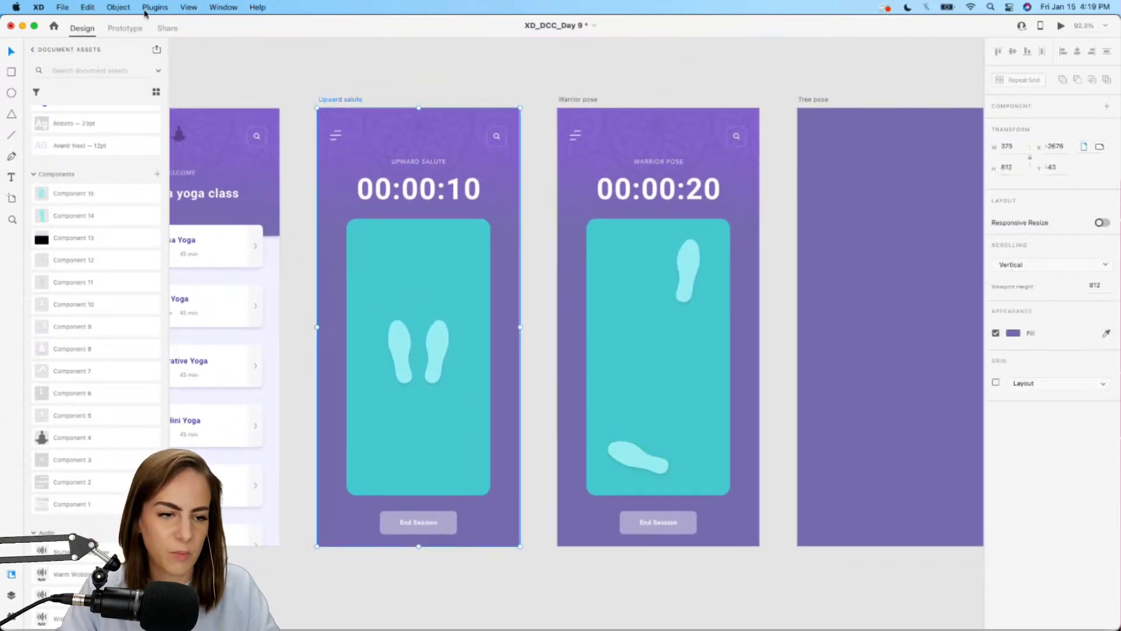
{"action": "left_click", "coordinate": [126, 28]}
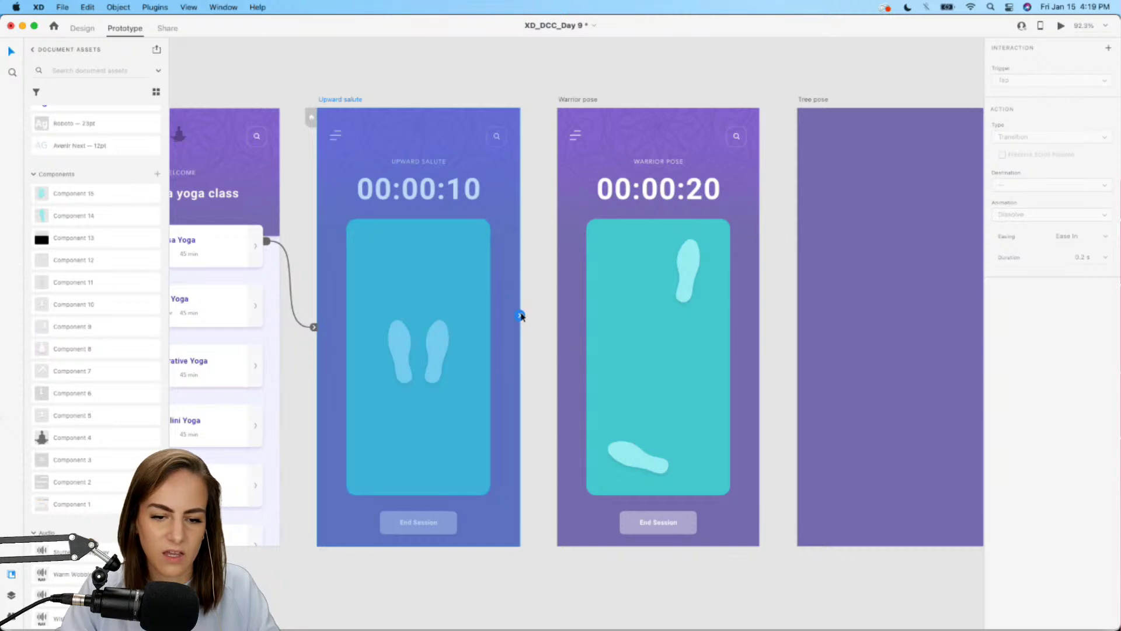
{"action": "left_click_drag", "start_coordinate": [520, 316], "coordinate": [573, 343]}
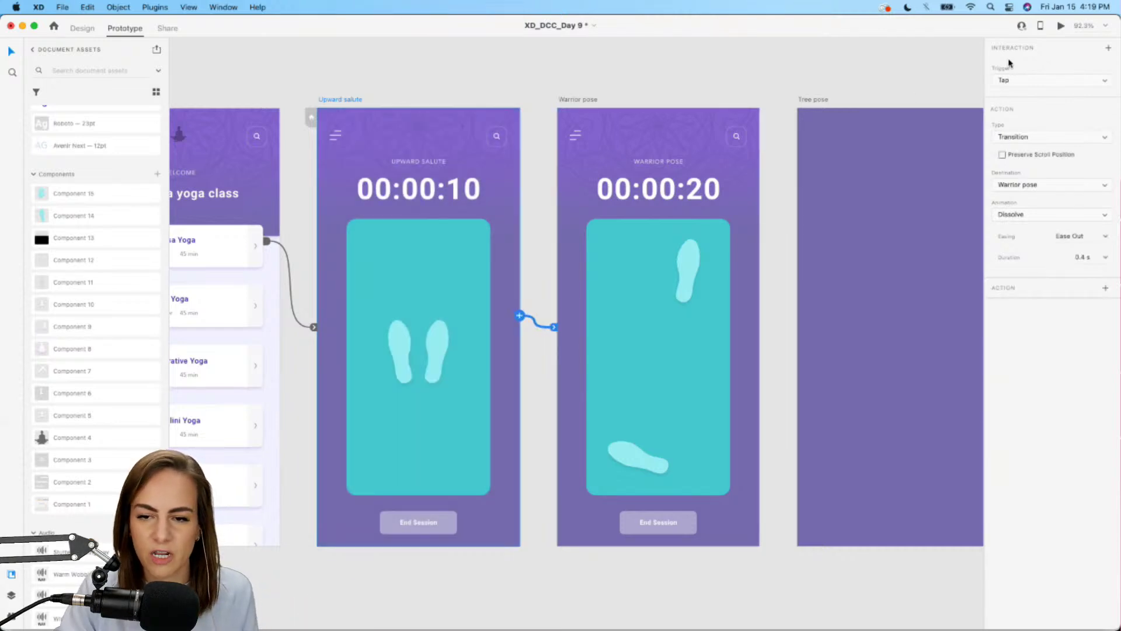
{"action": "left_click", "coordinate": [1039, 83]}
{"action": "left_click", "coordinate": [1084, 164]}
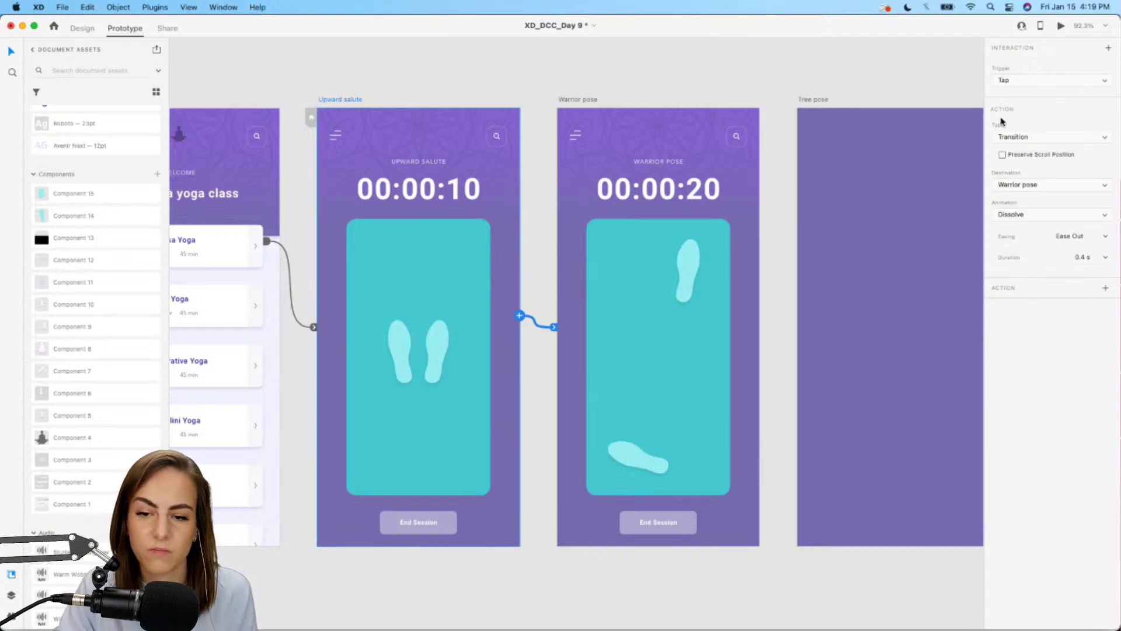
- Add a Speech Playback action to the Upward salute link with the voice Salli saying "Next get into warrior pose."
{"action": "left_click", "coordinate": [1106, 292]}
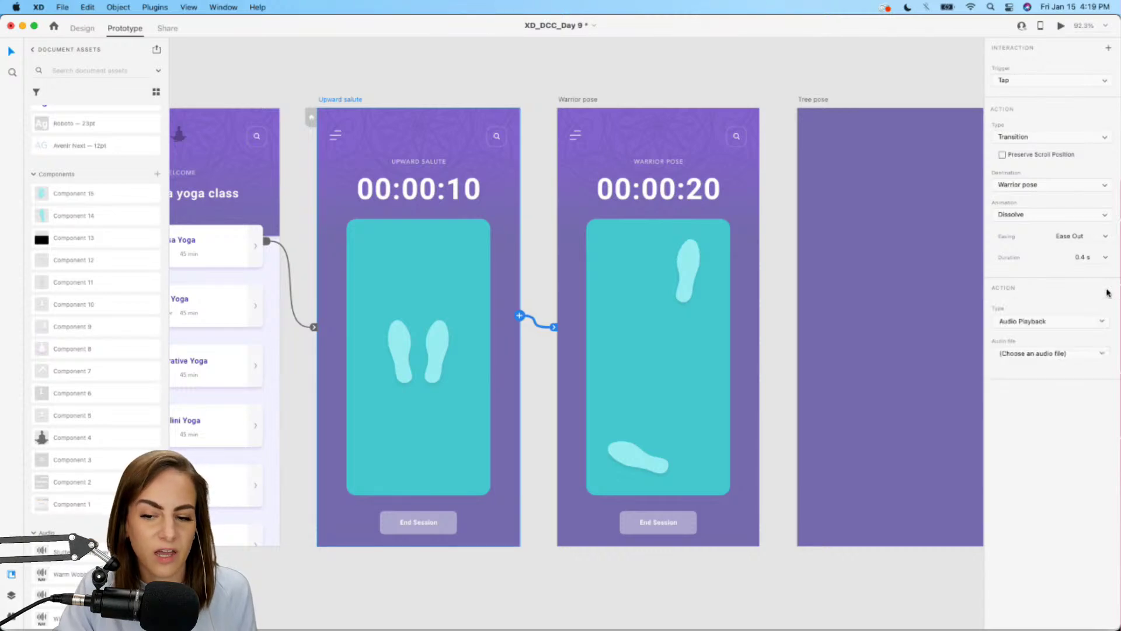
{"action": "left_click", "coordinate": [1039, 323]}
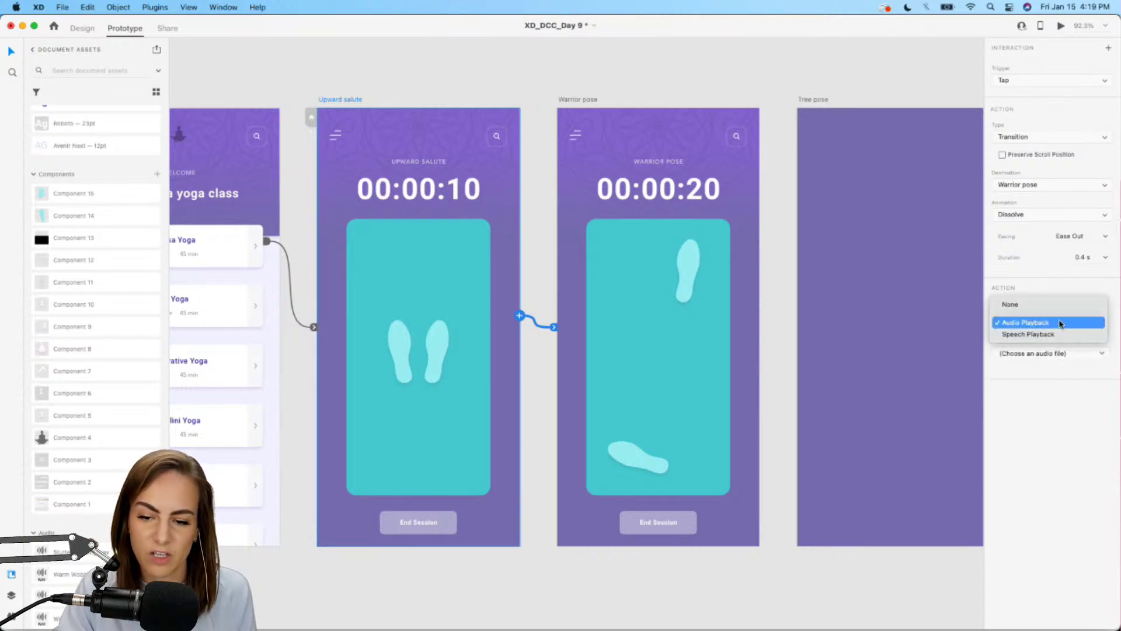
{"action": "left_click", "coordinate": [1044, 333]}
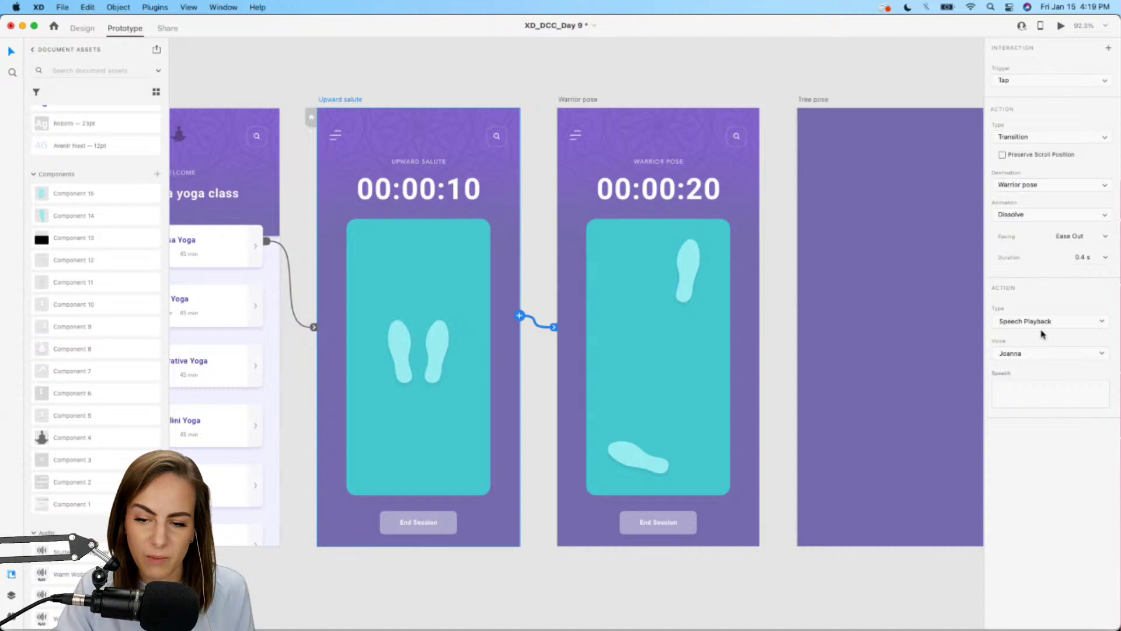
{"action": "left_click", "coordinate": [1016, 354]}
{"action": "left_click", "coordinate": [1017, 436]}
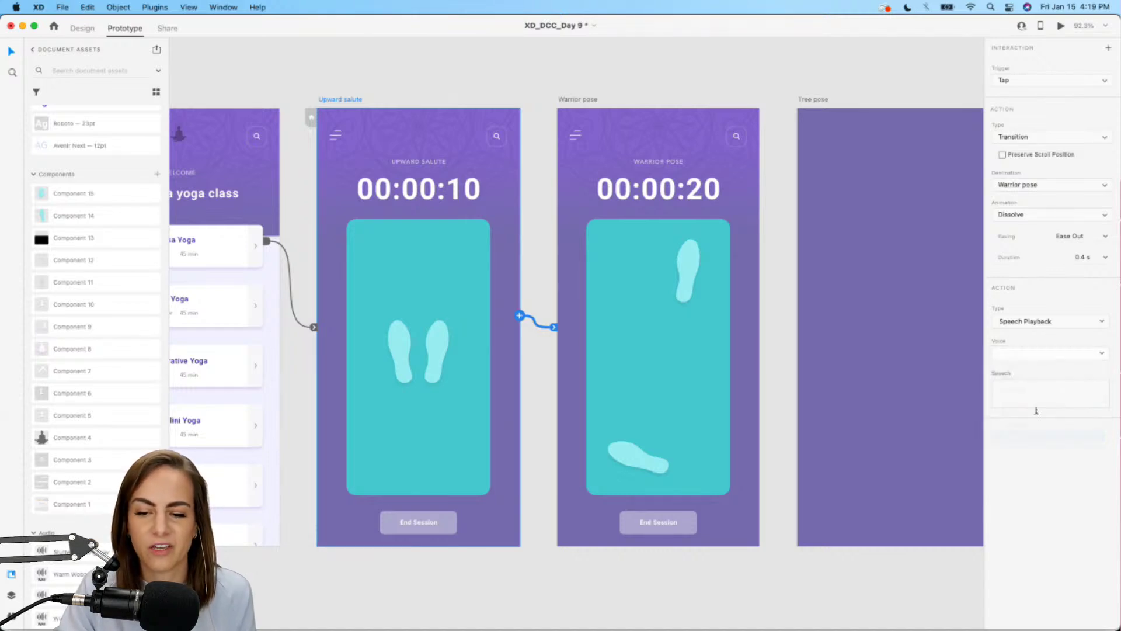
{"action": "left_click", "coordinate": [1018, 354]}
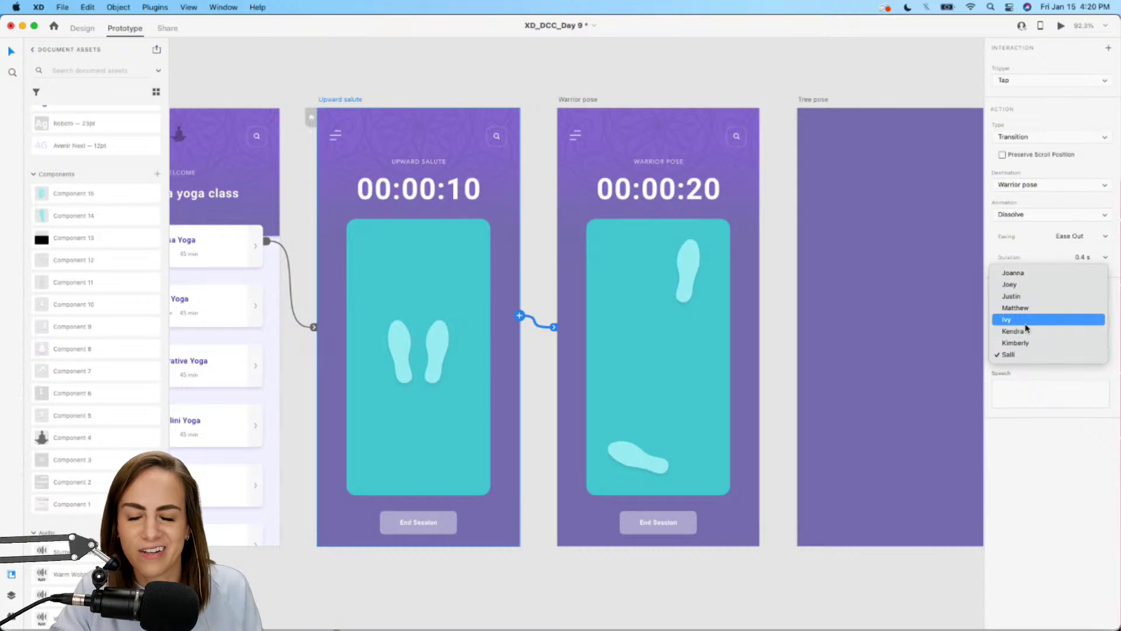
{"action": "left_click", "coordinate": [1030, 391]}
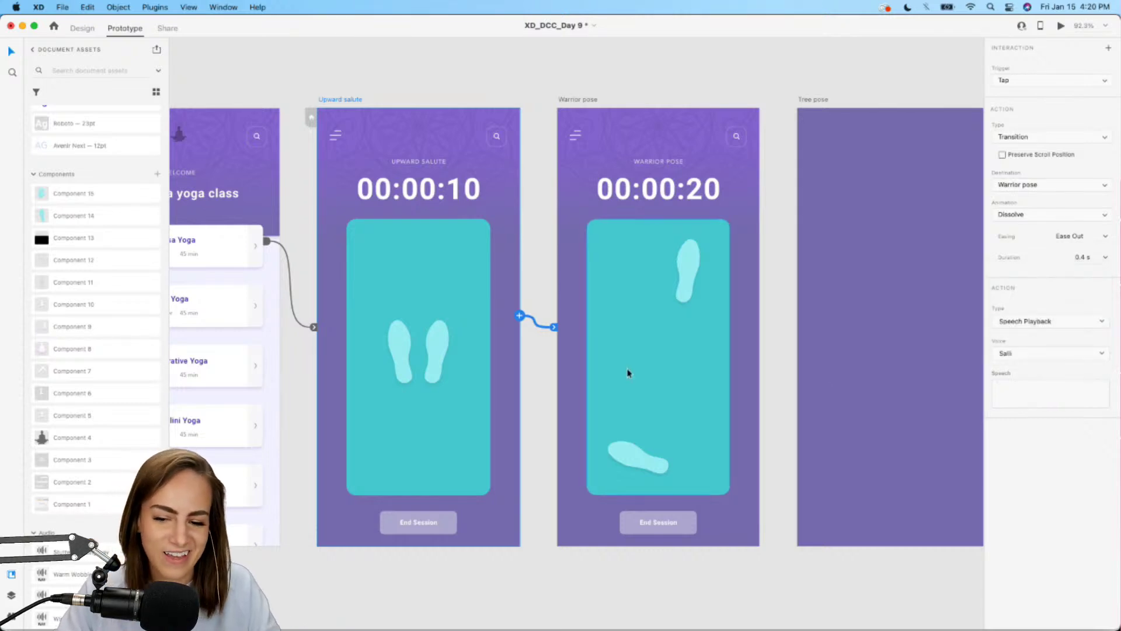
{"action": "scroll", "coordinate": [628, 373], "scroll_direction": "left", "scroll_amount": 3}
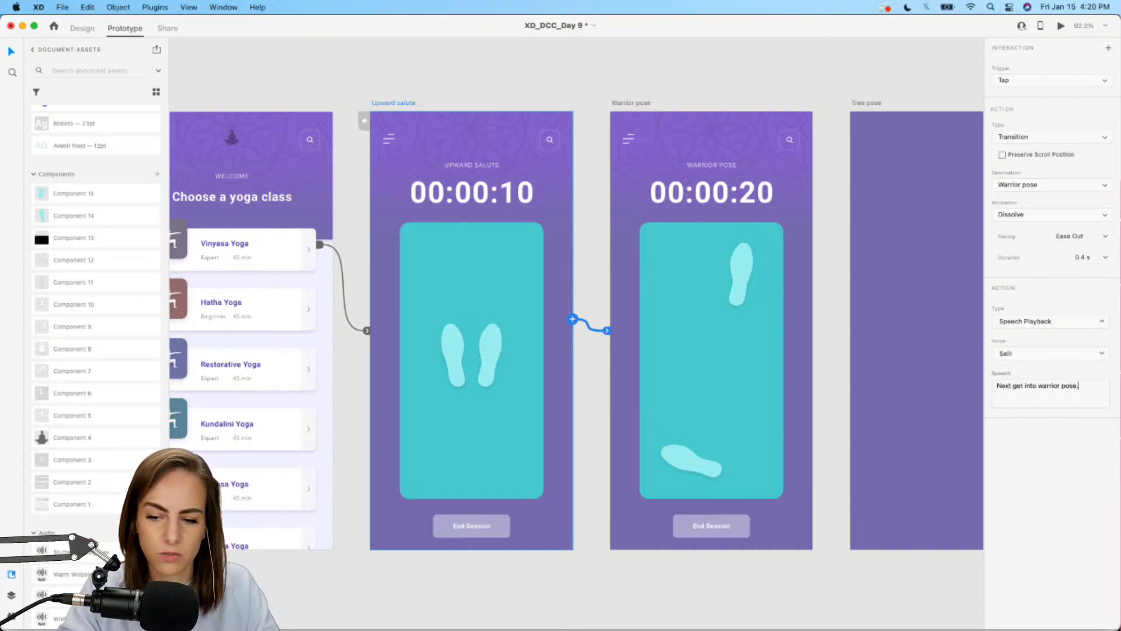
- Preview the prototype from Upward salute, tap through to Warrior pose, and close the preview
{"action": "scroll", "coordinate": [533, 70], "scroll_direction": "left", "scroll_amount": 3}
{"action": "scroll", "coordinate": [533, 70], "scroll_direction": "down", "scroll_amount": 2}
{"action": "left_click", "coordinate": [535, 297]}
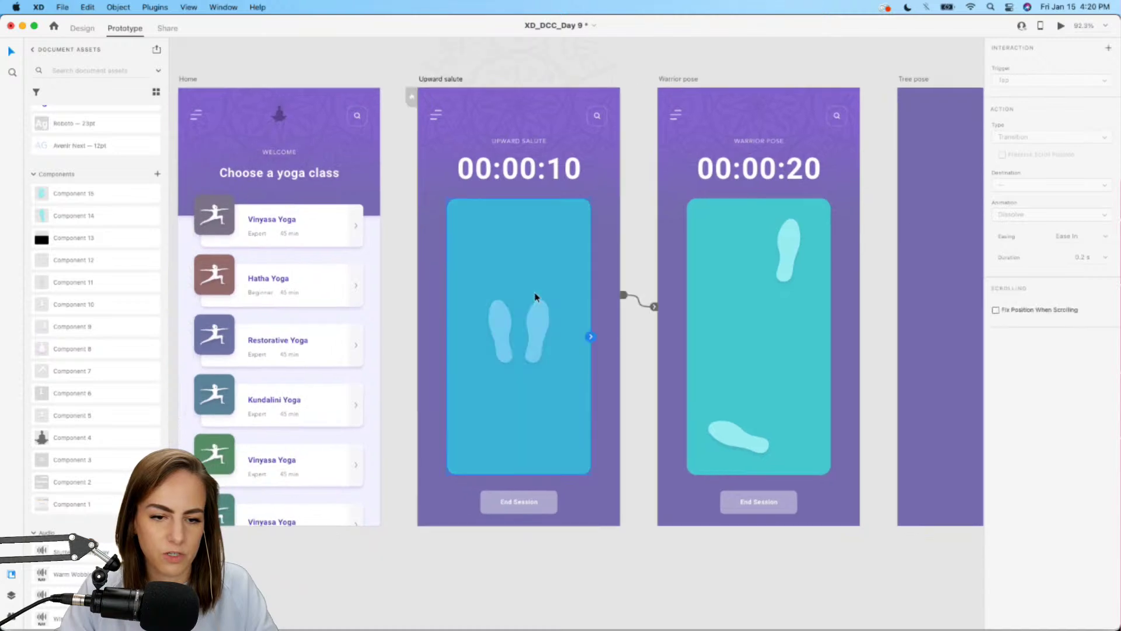
{"action": "left_click", "coordinate": [1060, 27]}
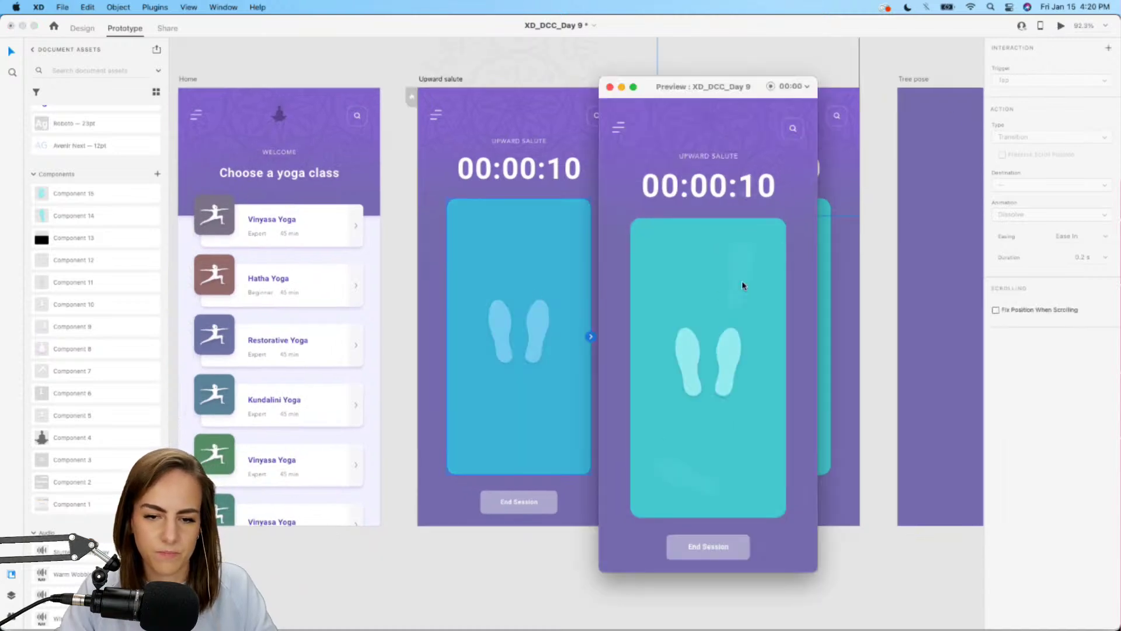
{"action": "left_click", "coordinate": [743, 286]}
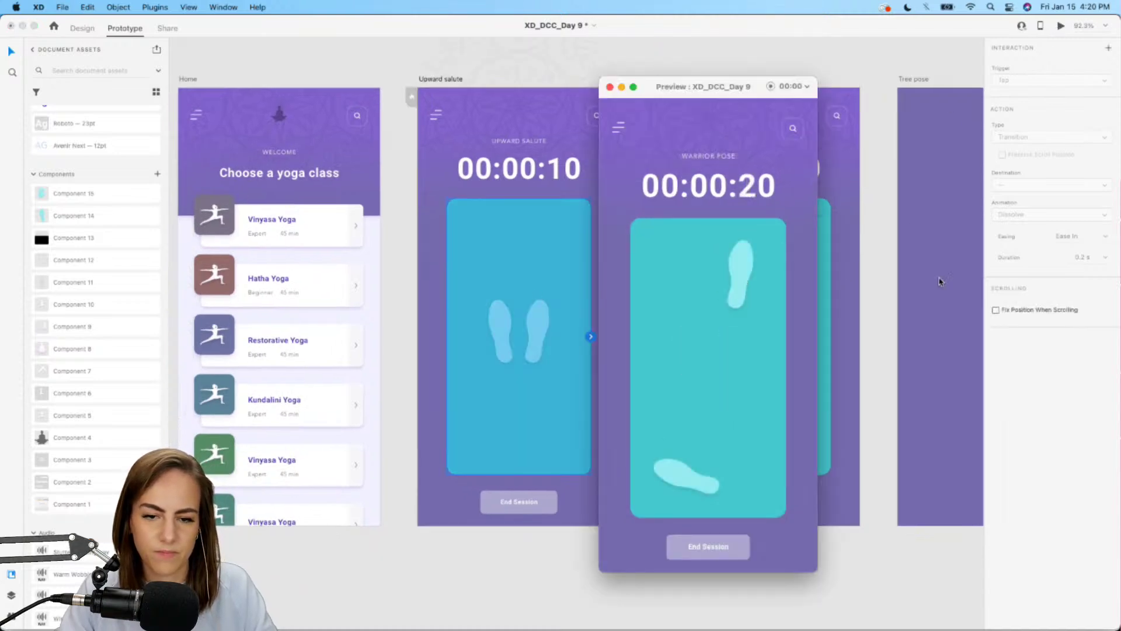
{"action": "left_click", "coordinate": [609, 87]}
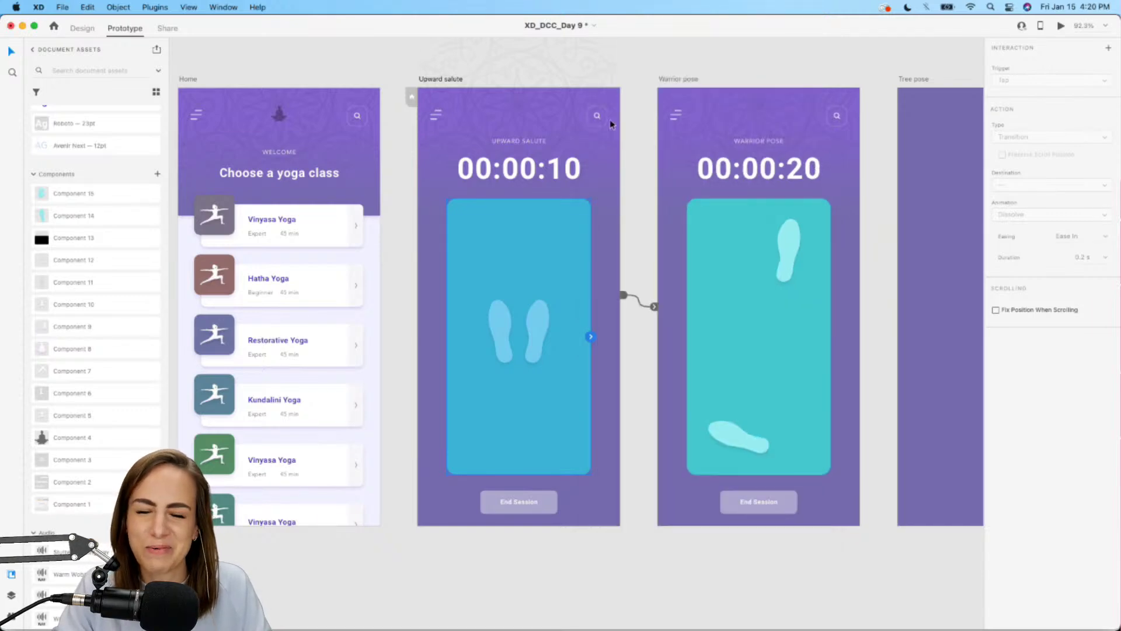
- Change the Upward salute link's action type to Auto-Animate and check the animation in the preview
{"action": "left_click", "coordinate": [449, 79]}
{"action": "scroll", "coordinate": [473, 82], "scroll_direction": "right", "scroll_amount": 2}
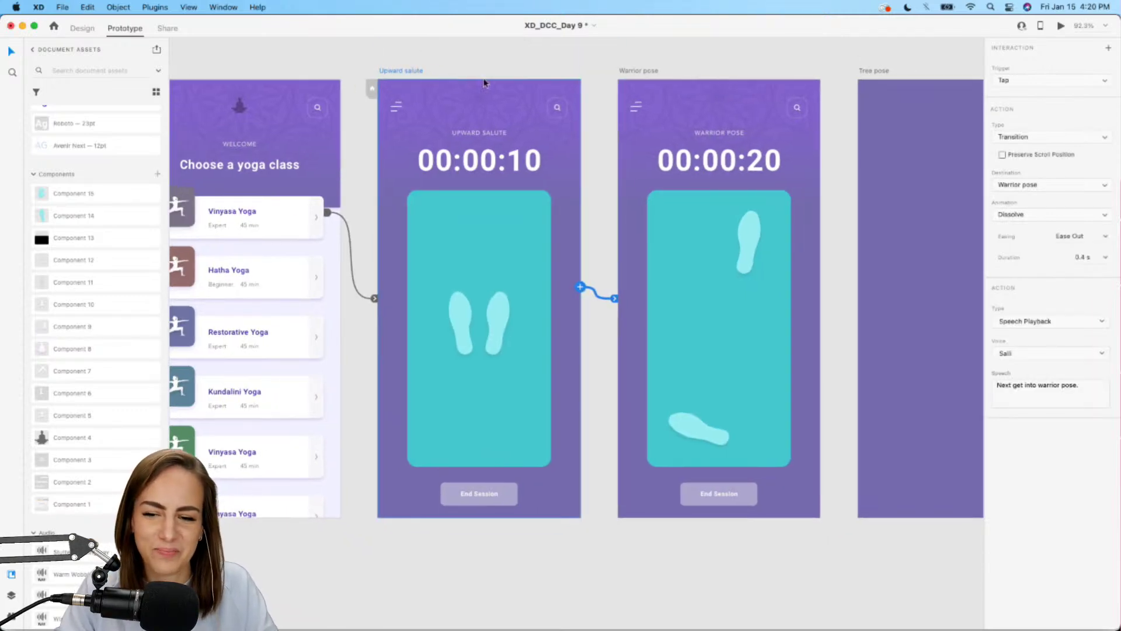
{"action": "left_click", "coordinate": [1074, 139]}
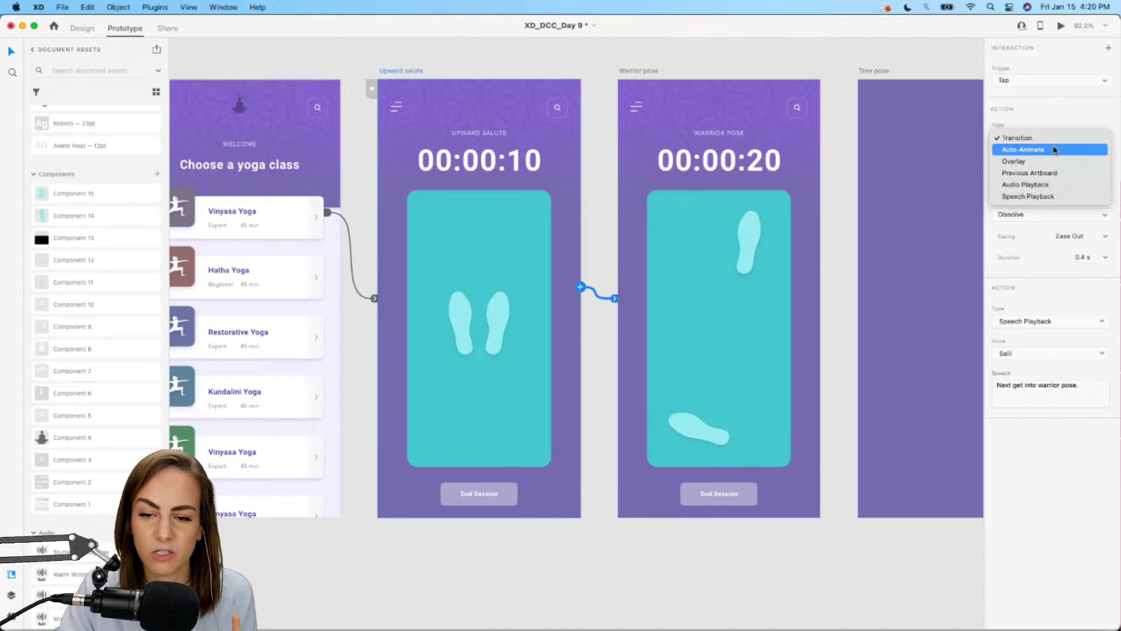
{"action": "left_click", "coordinate": [1055, 150]}
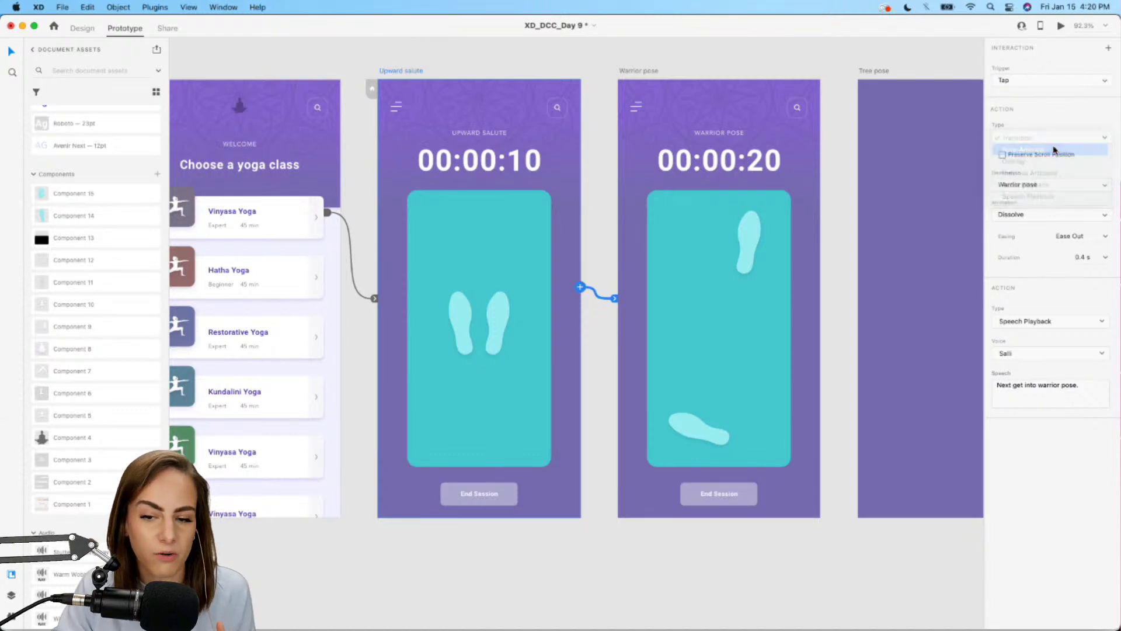
{"action": "left_click", "coordinate": [1062, 27]}
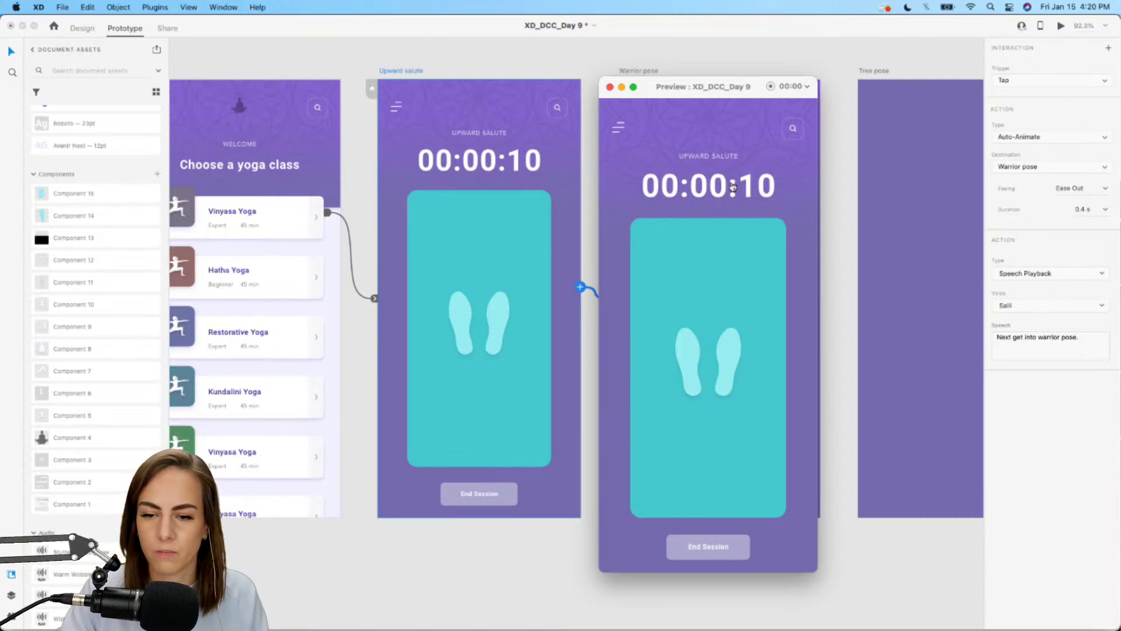
{"action": "left_click", "coordinate": [610, 87]}
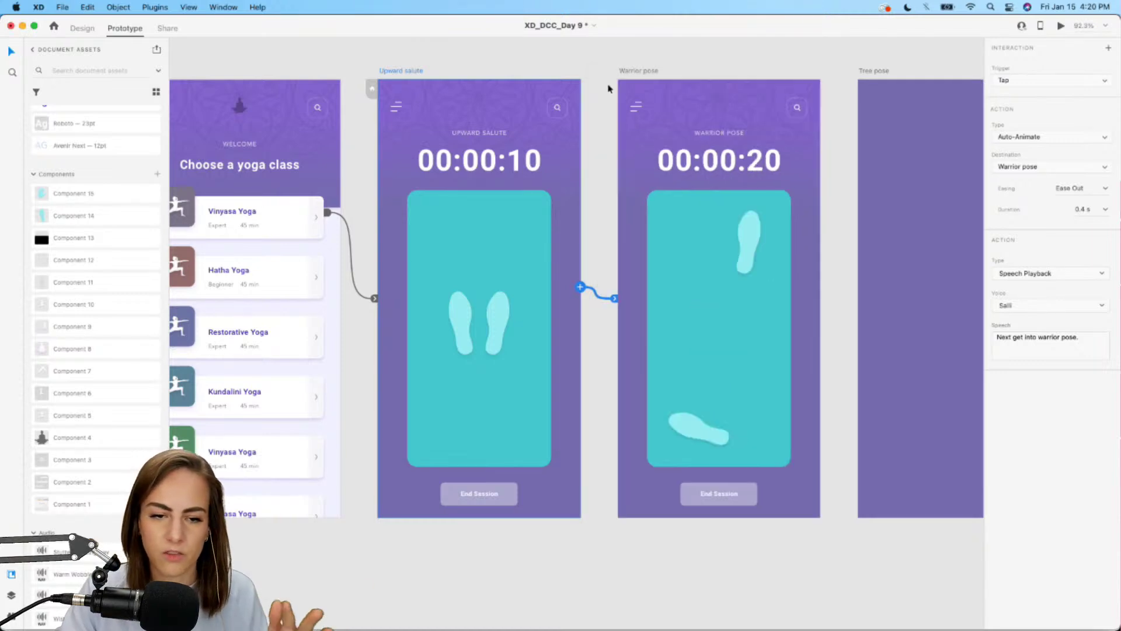
- Set the Auto-Animate duration to 0.8 s, preview the change to Warrior pose, and close the preview
{"action": "left_click", "coordinate": [1106, 209]}
{"action": "left_click", "coordinate": [1087, 251]}
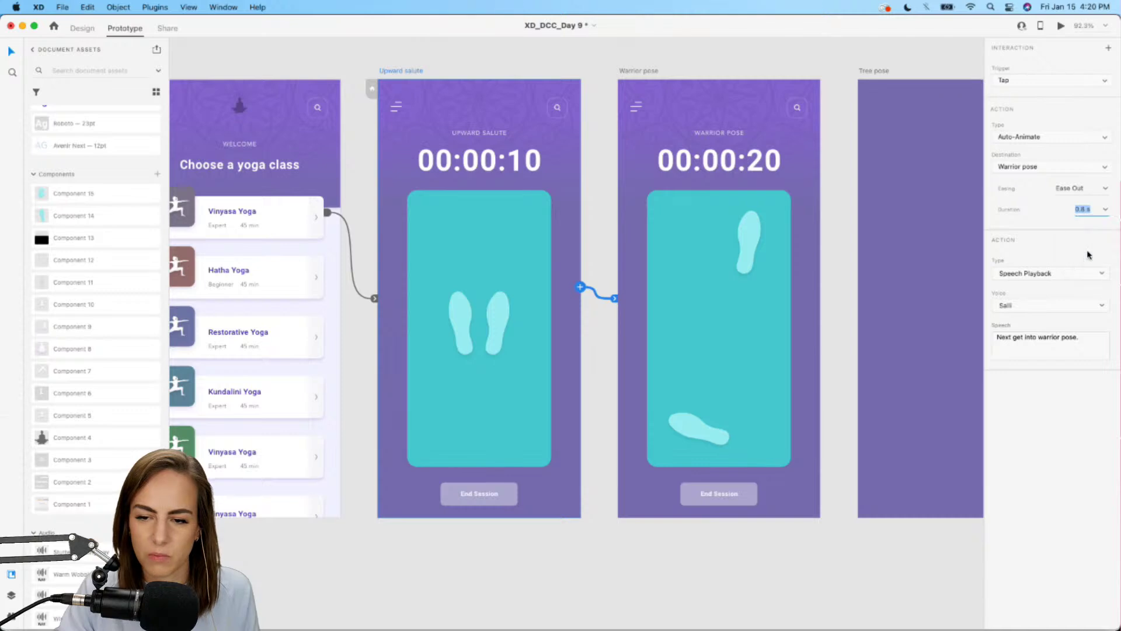
{"action": "left_click", "coordinate": [1061, 27]}
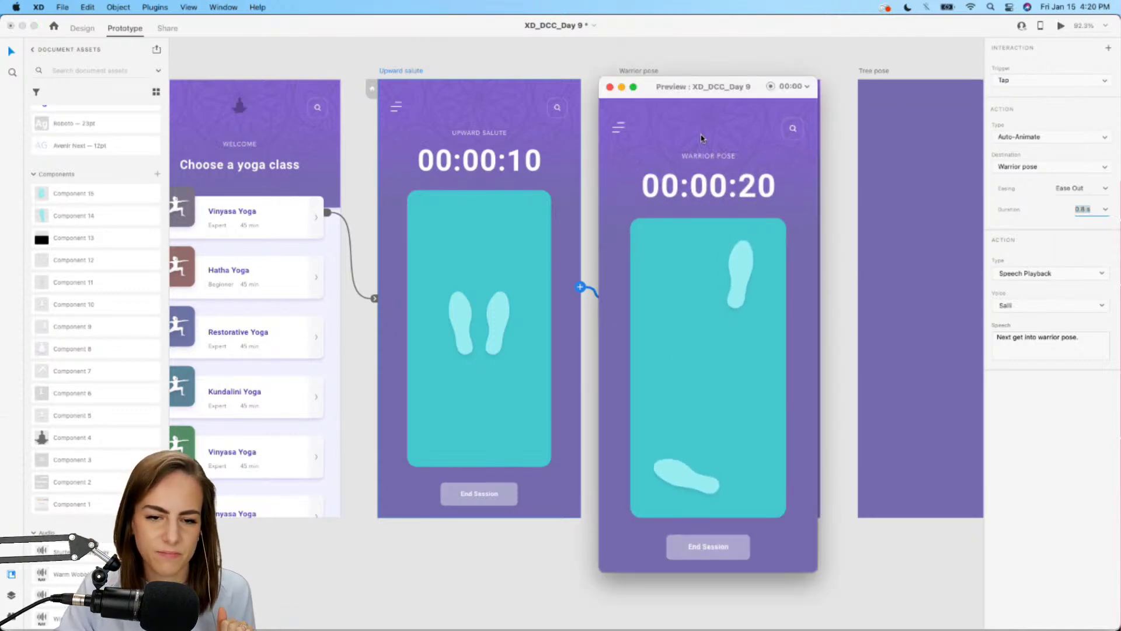
{"action": "left_click", "coordinate": [609, 87]}
{"action": "left_click", "coordinate": [708, 65]}
- Copy all of the Warrior pose artboard's contents in Design mode and paste them onto the Tree pose artboard
{"action": "scroll", "coordinate": [708, 65], "scroll_direction": "right", "scroll_amount": 5}
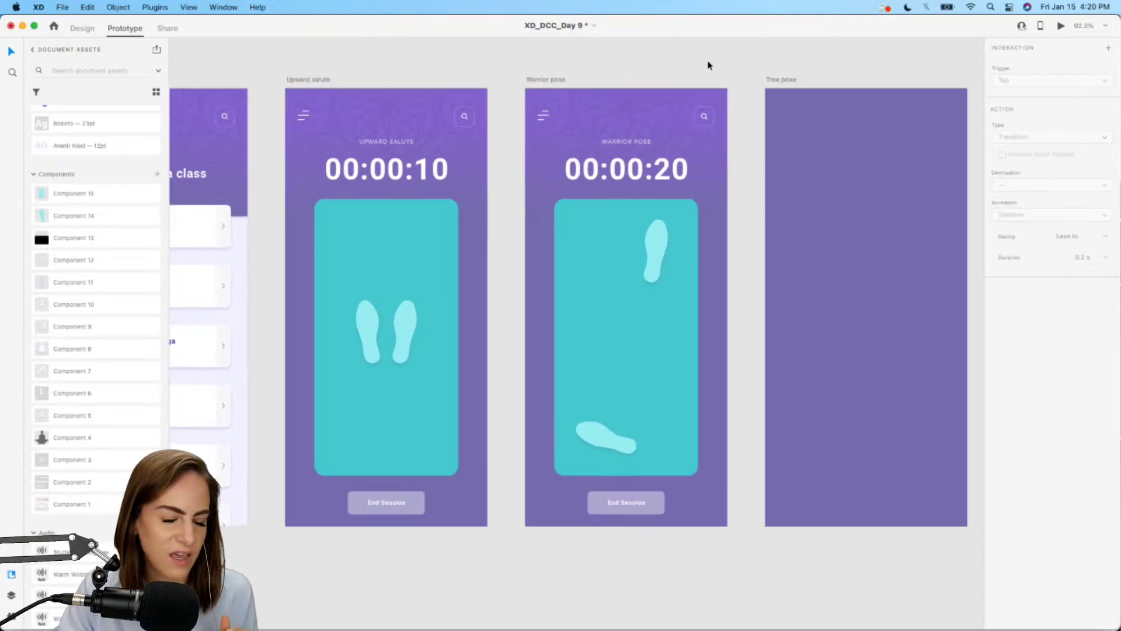
{"action": "scroll", "coordinate": [708, 65], "scroll_direction": "right", "scroll_amount": 1}
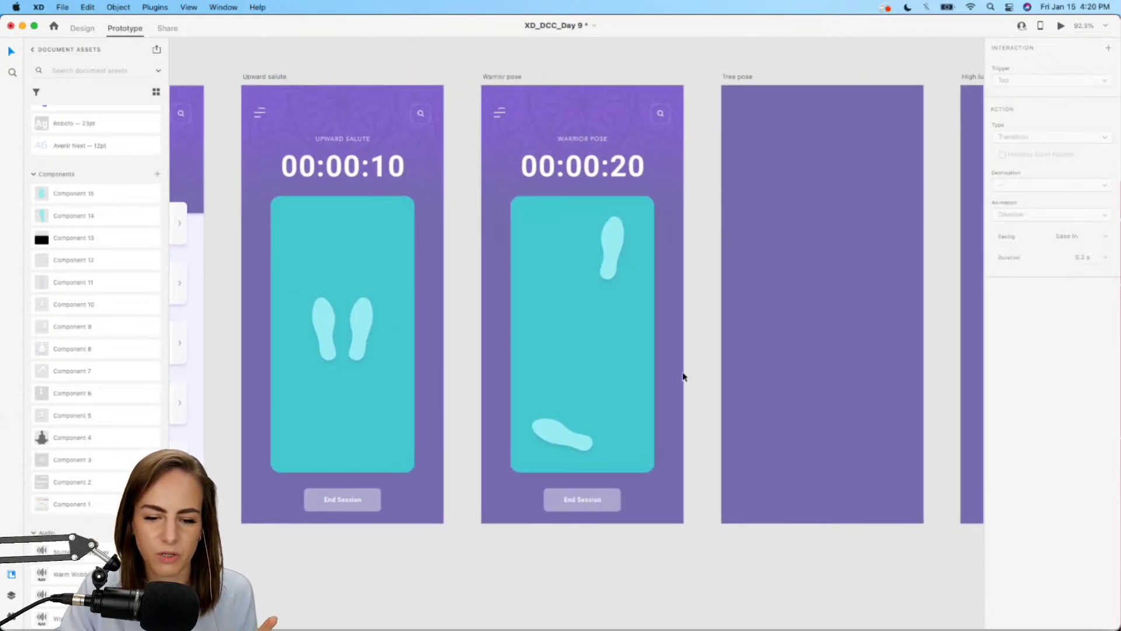
{"action": "left_click_drag", "start_coordinate": [694, 535], "coordinate": [475, 95]}
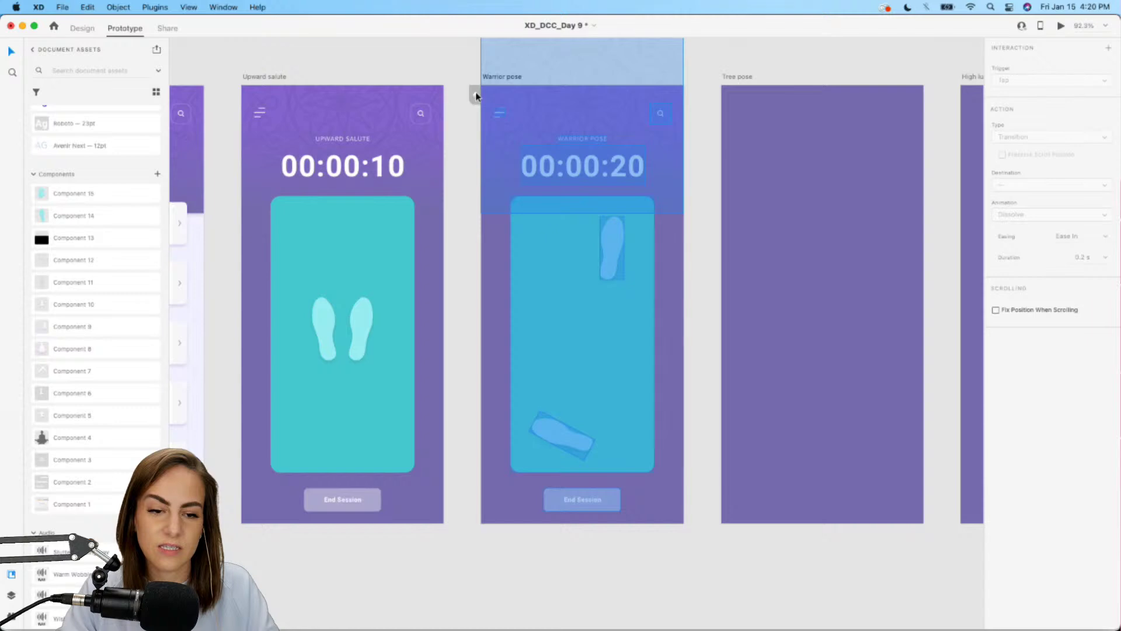
{"action": "left_click", "coordinate": [82, 29]}
{"action": "left_click", "coordinate": [733, 71]}
{"action": "left_click_drag", "start_coordinate": [683, 519], "coordinate": [484, 104]}
{"action": "scroll", "coordinate": [484, 104], "scroll_direction": "right", "scroll_amount": 1}
{"action": "scroll", "coordinate": [484, 103], "scroll_direction": "right", "scroll_amount": 5}
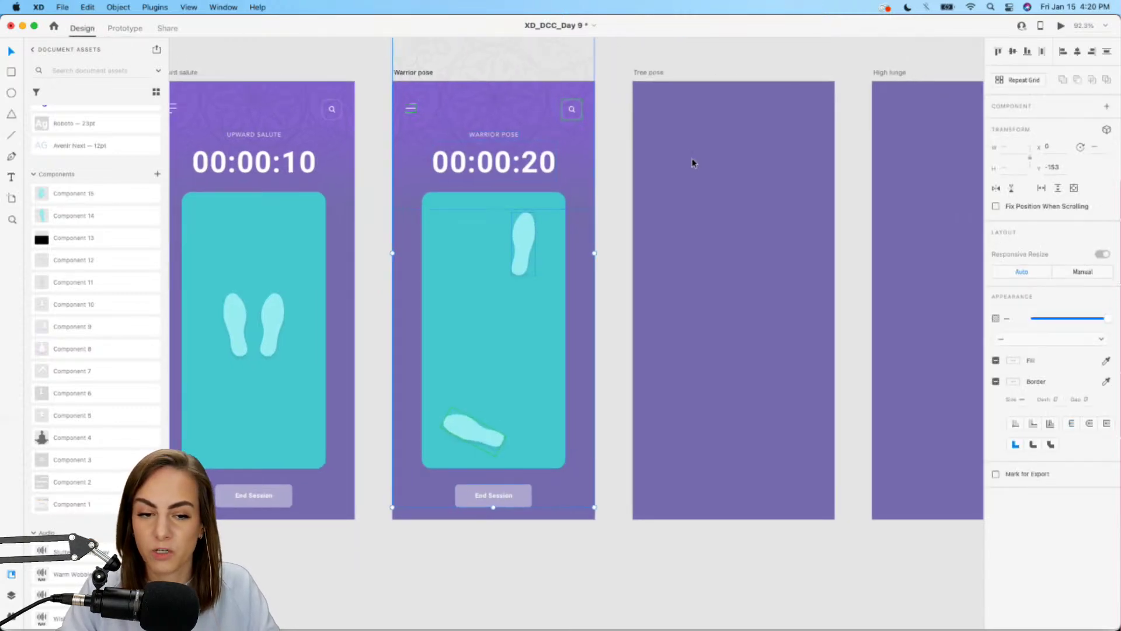
{"action": "left_click", "coordinate": [696, 161]}
{"action": "key", "text": "super+v"}
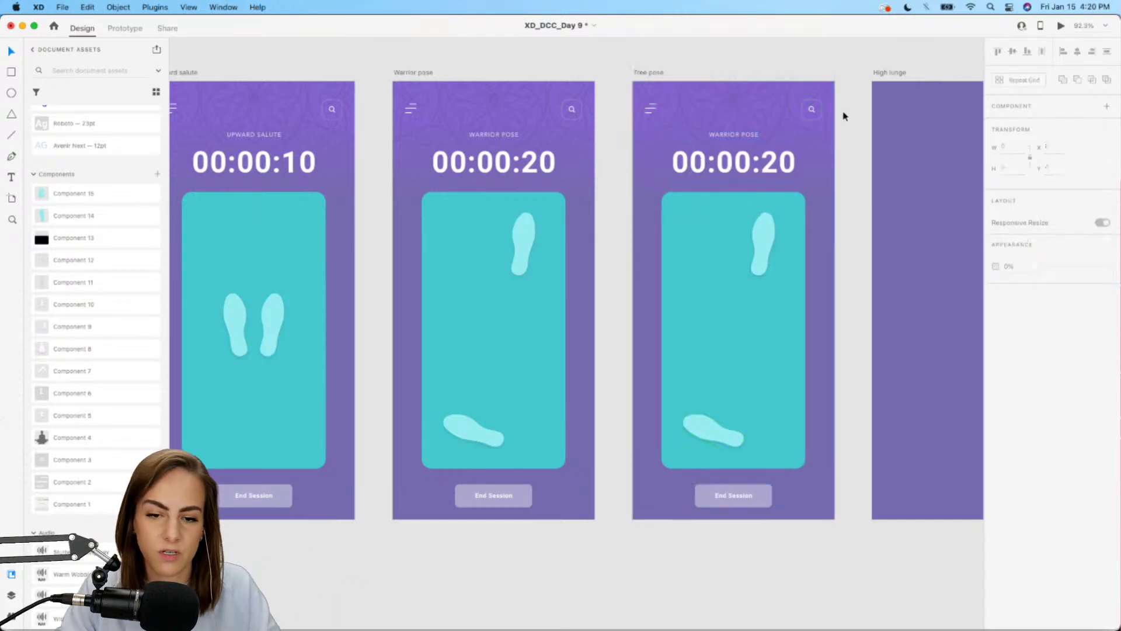
- On the Tree pose artboard, move the left footprint to the mat's middle, turn it nearly upright, and delete the right footprint
{"action": "left_click", "coordinate": [706, 436]}
{"action": "left_click_drag", "start_coordinate": [706, 437], "coordinate": [728, 351]}
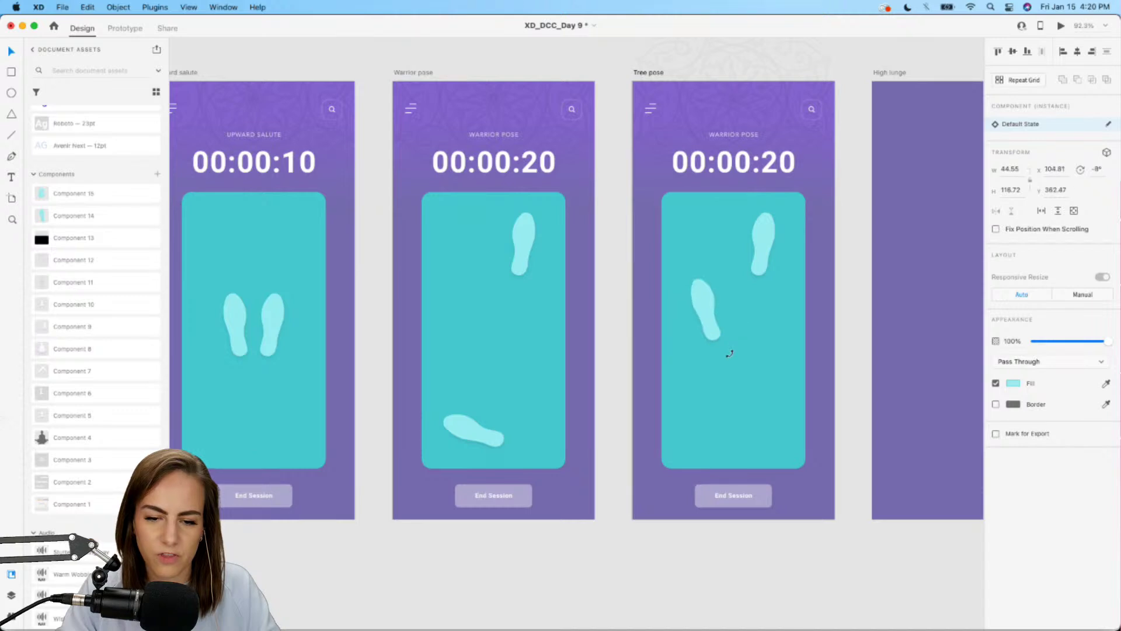
{"action": "mouse_move", "coordinate": [709, 312]}
{"action": "left_mouse_down"}
{"action": "mouse_move", "coordinate": [712, 333]}
{"action": "mouse_move", "coordinate": [722, 311]}
{"action": "left_mouse_up"}
{"action": "left_click", "coordinate": [759, 251]}
{"action": "key", "text": "Delete"}
- On the Tree pose artboard, change the title to Tree pose and the timer to 00:00:30
{"action": "scroll", "coordinate": [716, 299], "scroll_direction": "up", "scroll_amount": 3}
{"action": "double_click", "coordinate": [739, 84]}
{"action": "key", "text": "BackSpace"}
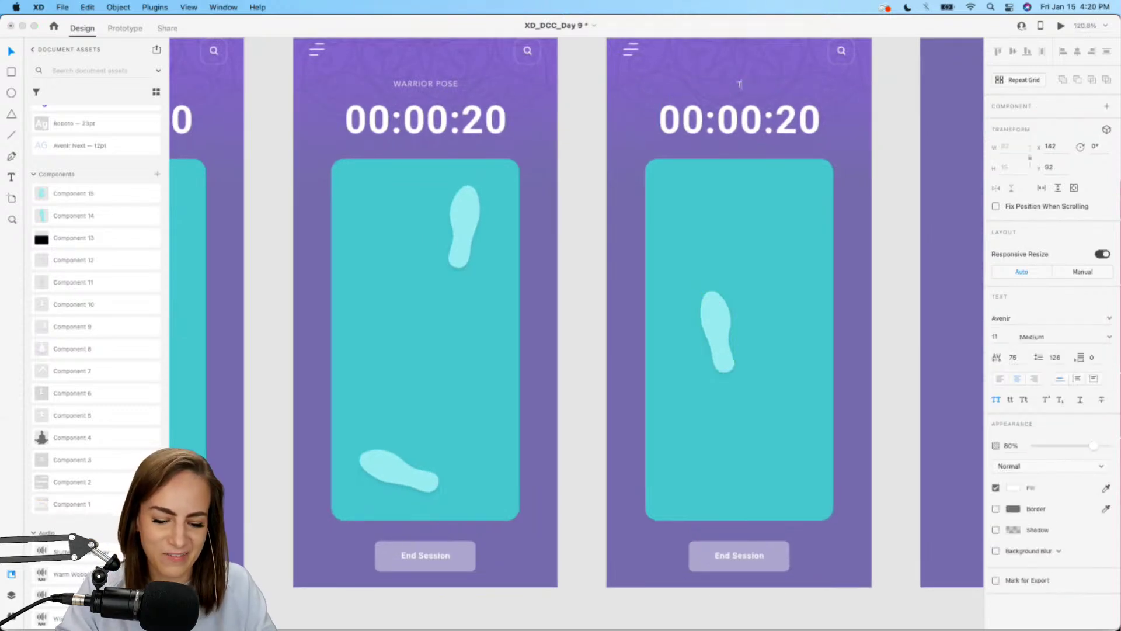
{"action": "double_click", "coordinate": [790, 114]}
{"action": "key", "text": "BackSpace"}
{"action": "type", "text": "3"}
{"action": "key", "text": "Escape"}
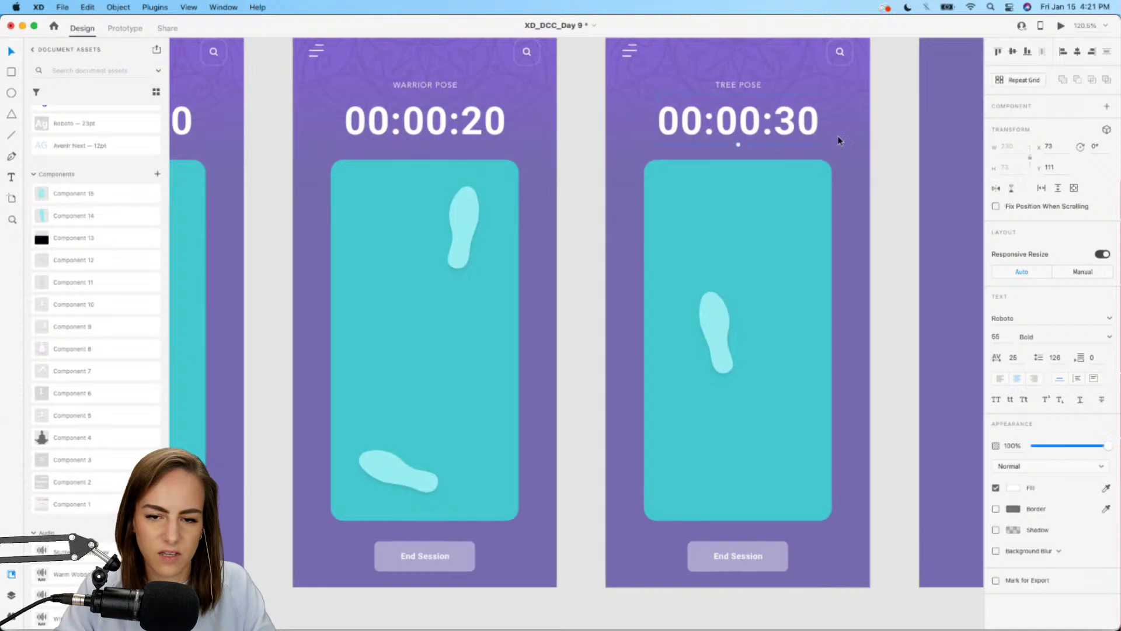
{"action": "left_click", "coordinate": [883, 169]}
- In Prototype mode, link the Warrior pose artboard to Tree pose with a Tap trigger and the Auto-Animate action type
{"action": "scroll", "coordinate": [883, 168], "scroll_direction": "down", "scroll_amount": 4}
{"action": "scroll", "coordinate": [883, 169], "scroll_direction": "right", "scroll_amount": 1}
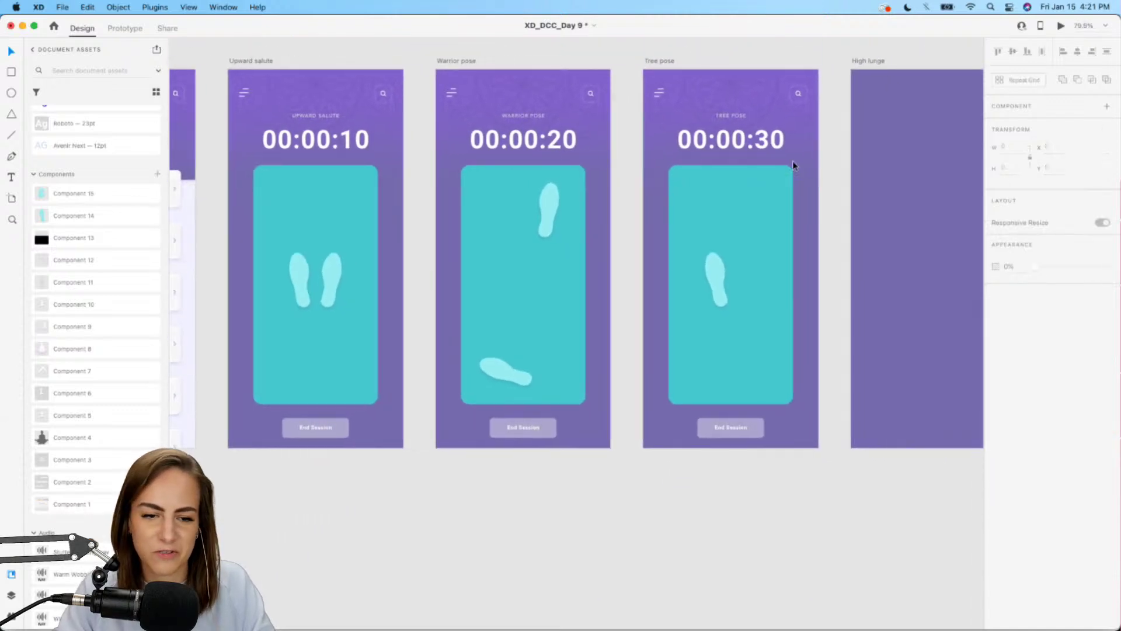
{"action": "left_click", "coordinate": [125, 28]}
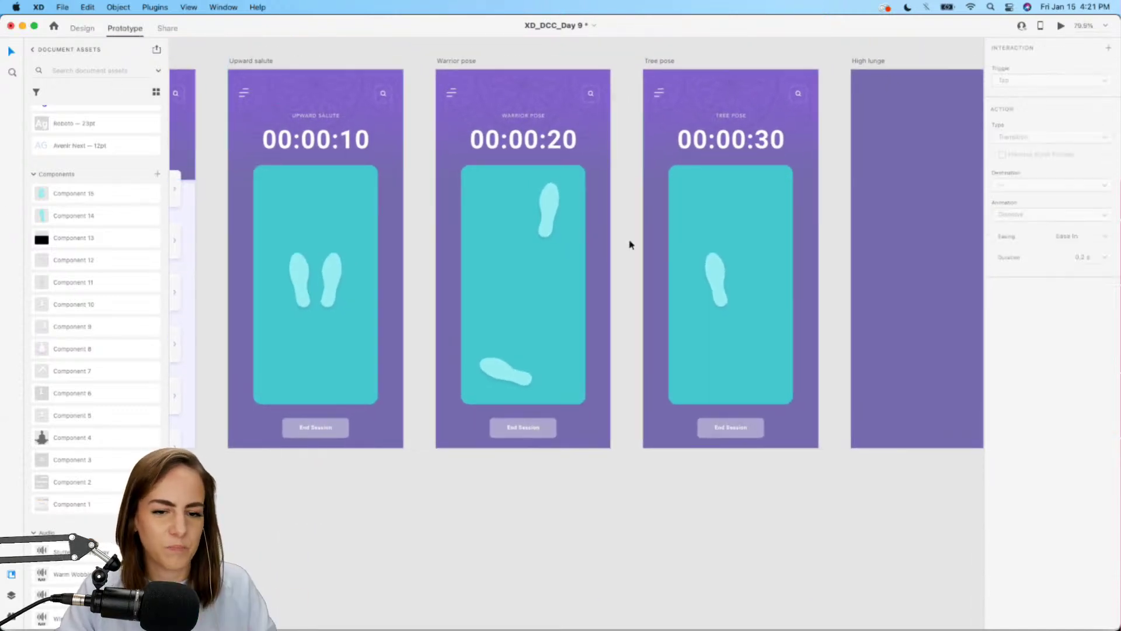
{"action": "left_click", "coordinate": [462, 61]}
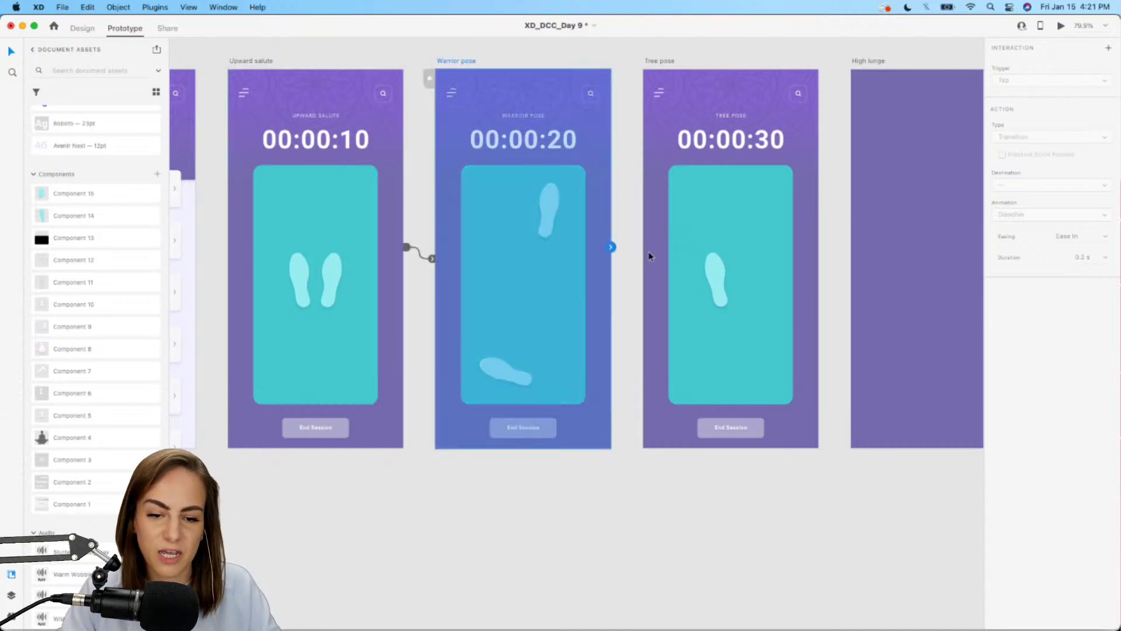
{"action": "left_click_drag", "start_coordinate": [611, 248], "coordinate": [661, 283]}
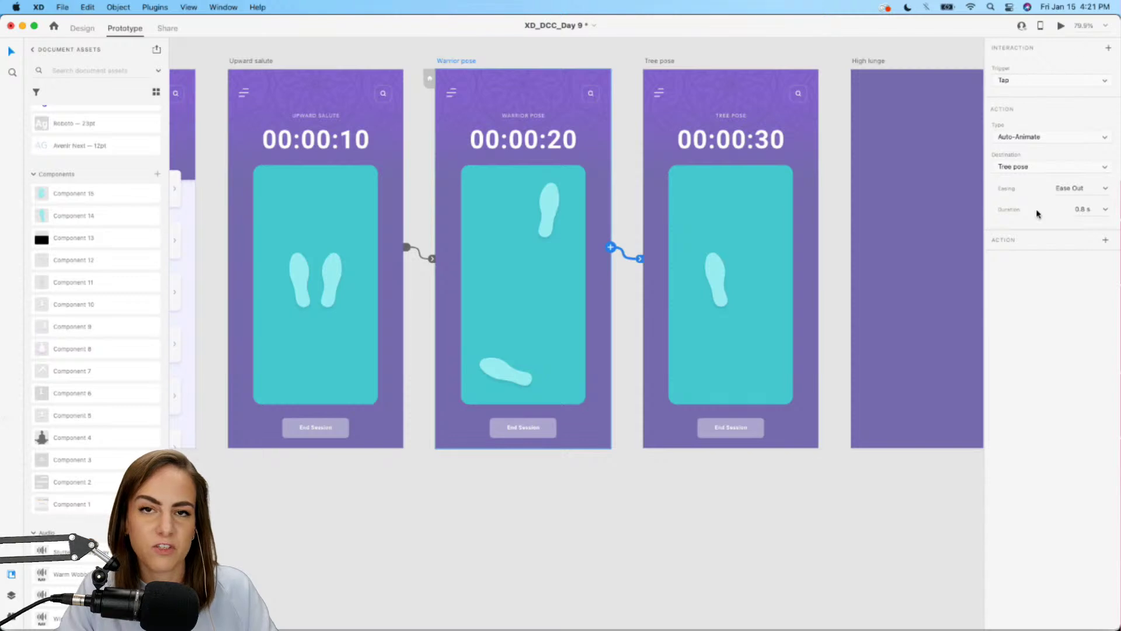
{"action": "left_click", "coordinate": [1031, 137]}
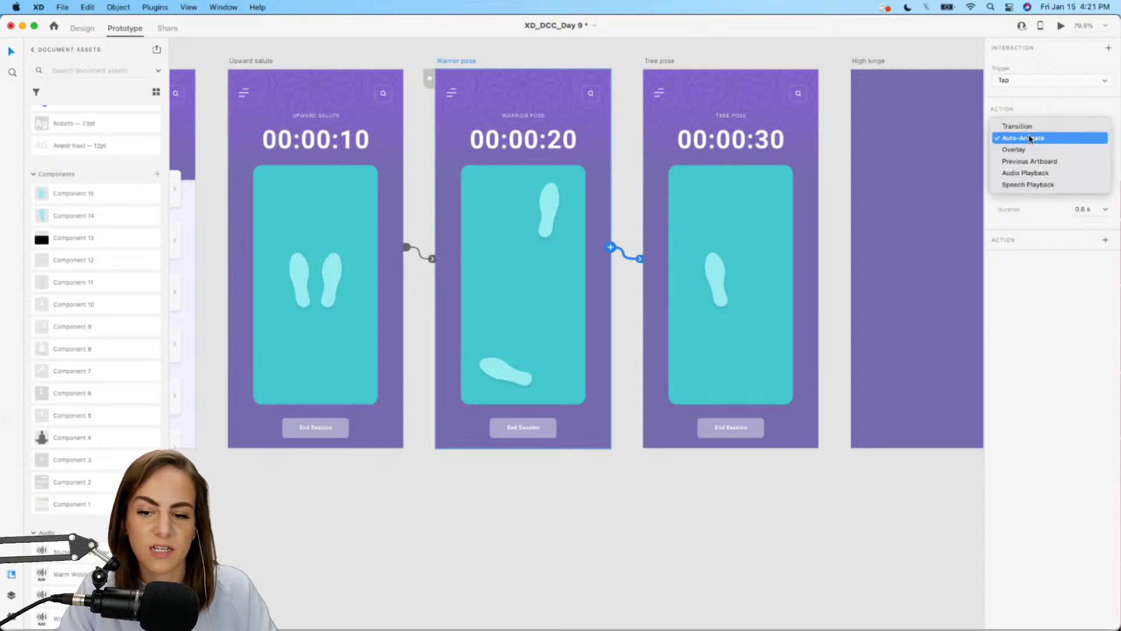
{"action": "left_click", "coordinate": [1057, 139]}
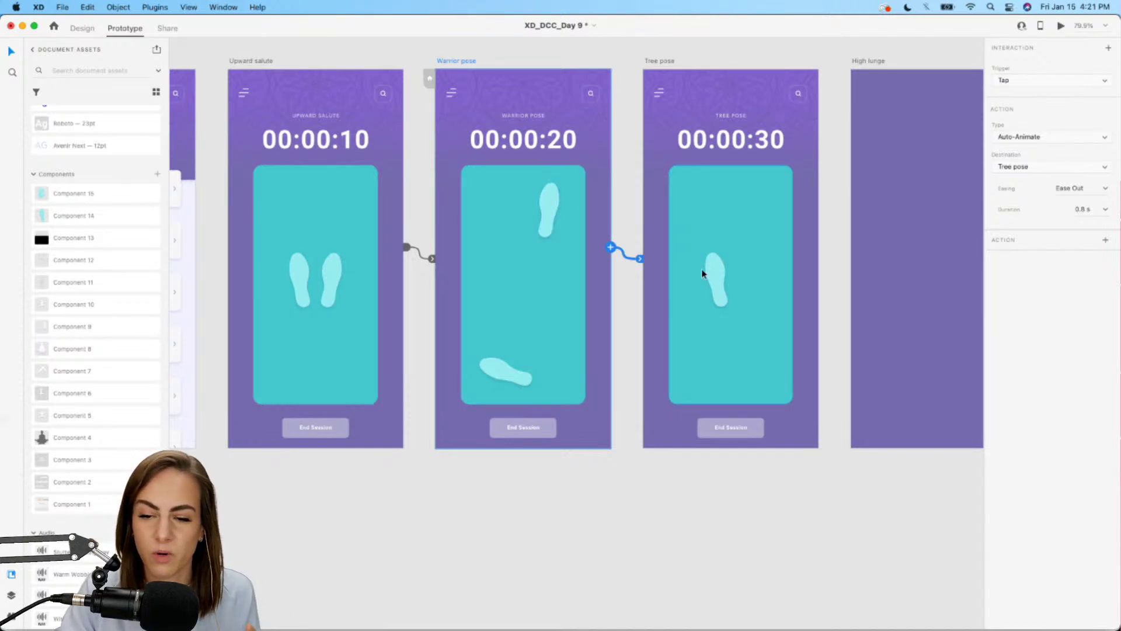
- Add a second action to the Warrior pose link: Audio Playback with the file Ding.wav
{"action": "left_click", "coordinate": [1105, 241]}
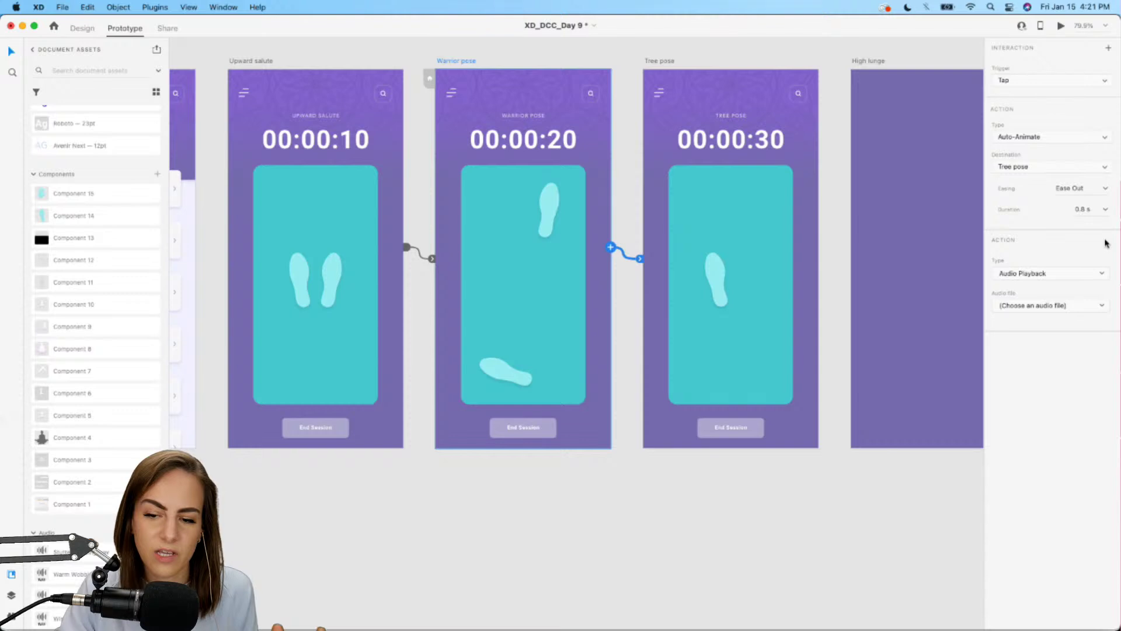
{"action": "left_click", "coordinate": [1054, 275]}
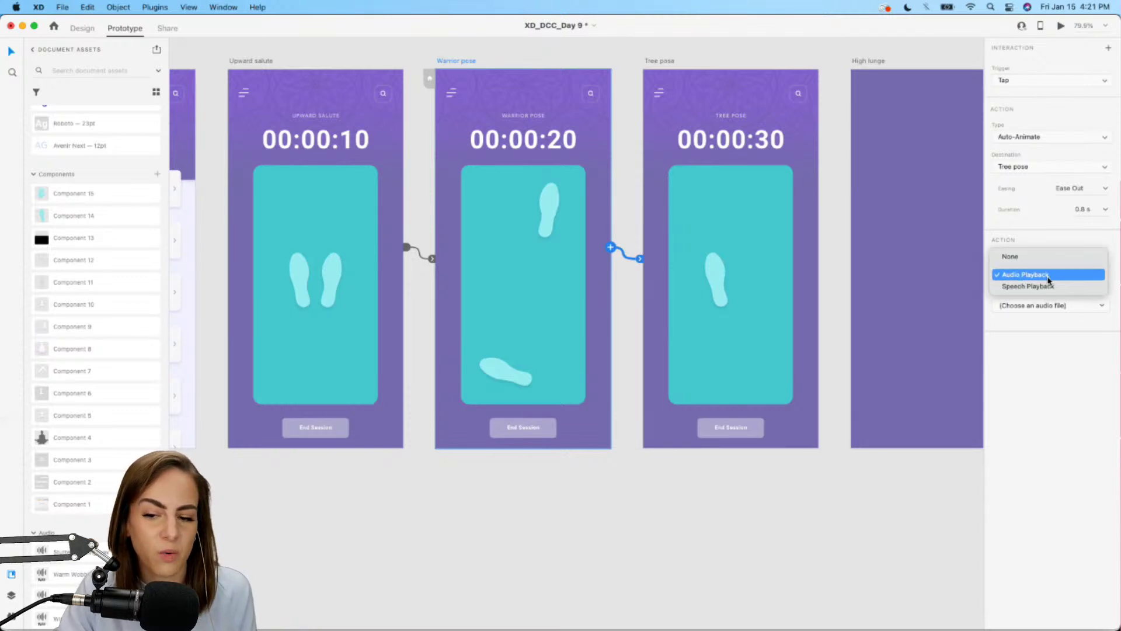
{"action": "left_click", "coordinate": [1049, 278]}
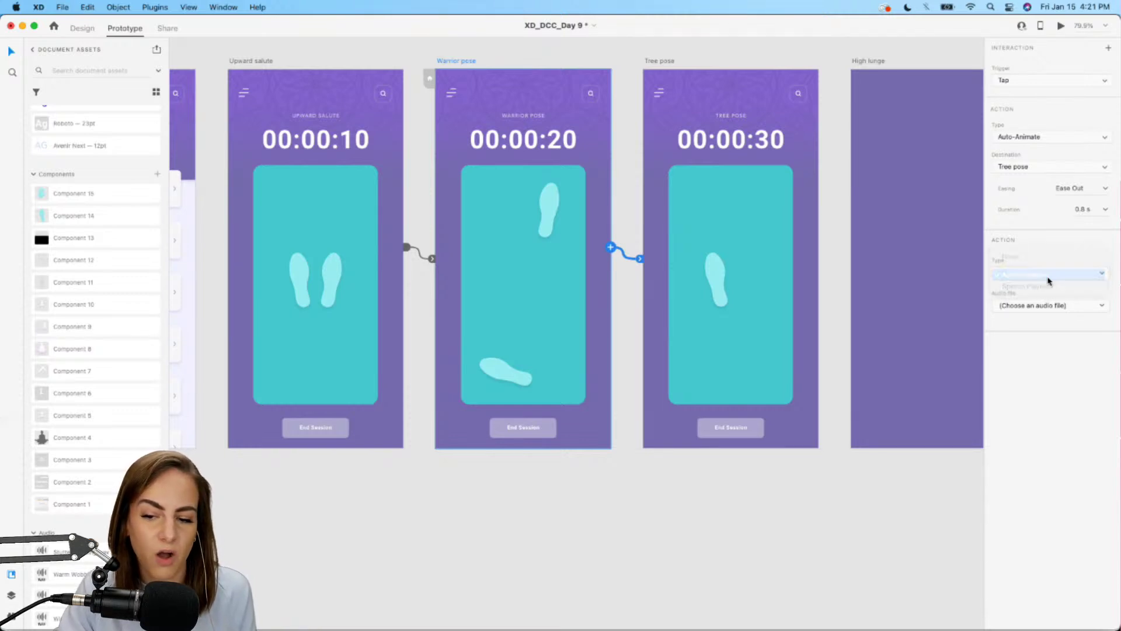
{"action": "left_click", "coordinate": [1101, 308]}
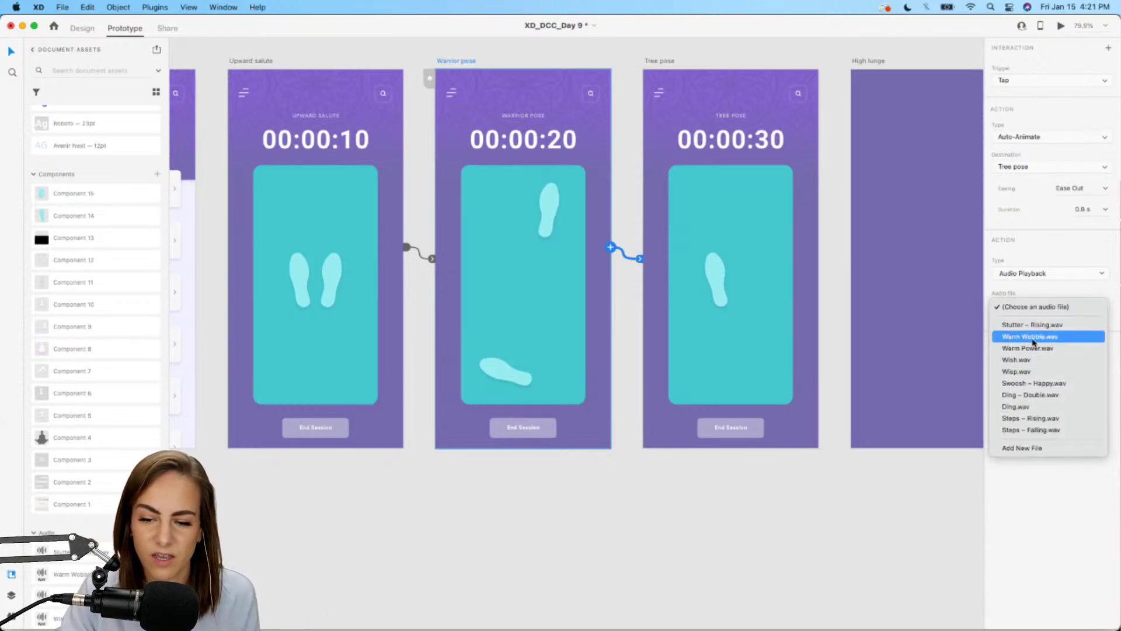
{"action": "left_click", "coordinate": [1021, 406]}
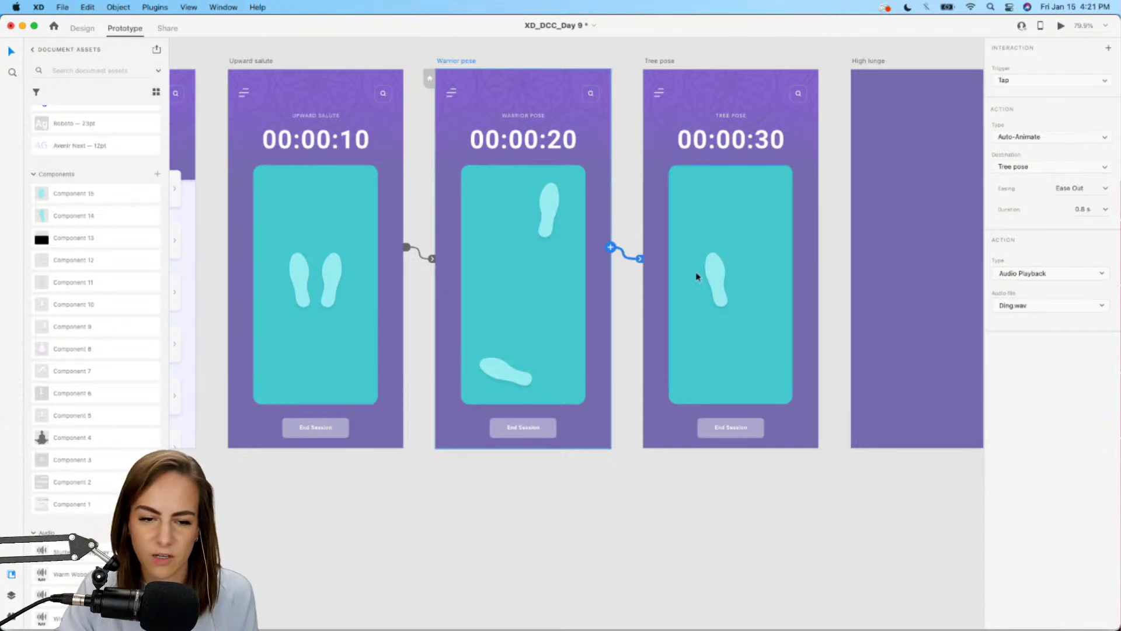
- Preview the tap from Warrior pose to Tree pose with its sound and close the preview
{"action": "left_click", "coordinate": [1061, 27]}
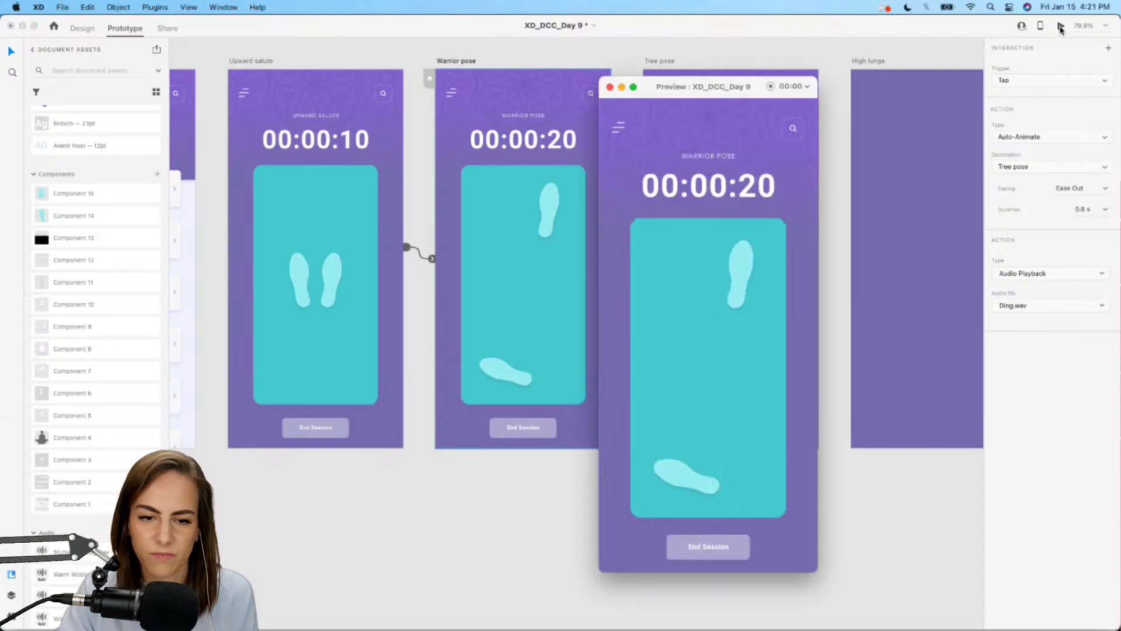
{"action": "left_click", "coordinate": [759, 326]}
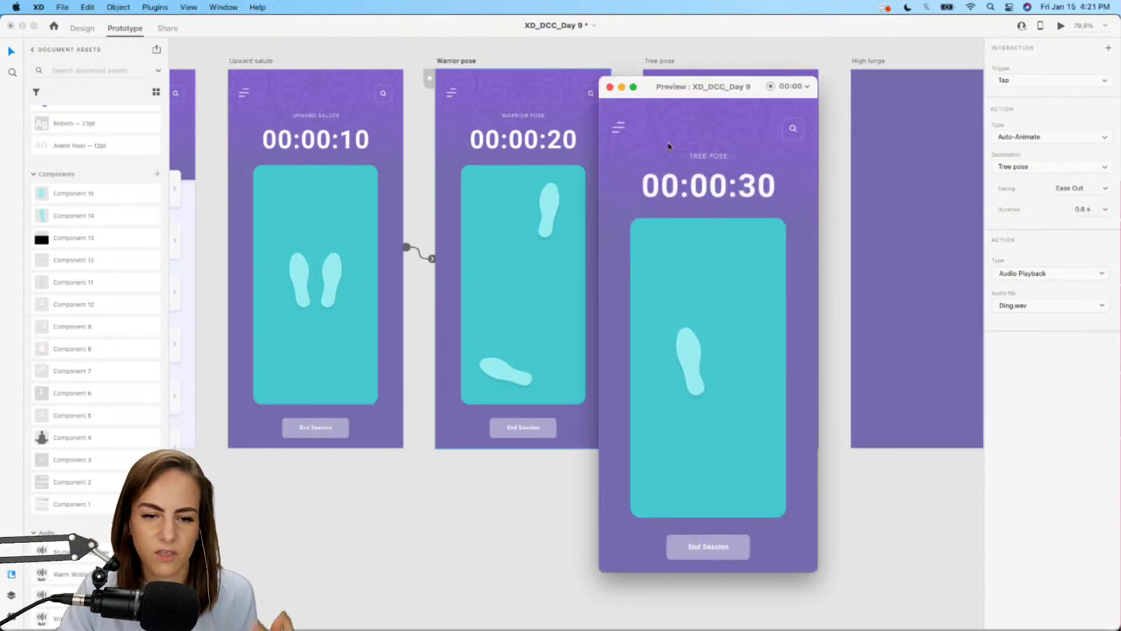
{"action": "left_click", "coordinate": [611, 88]}
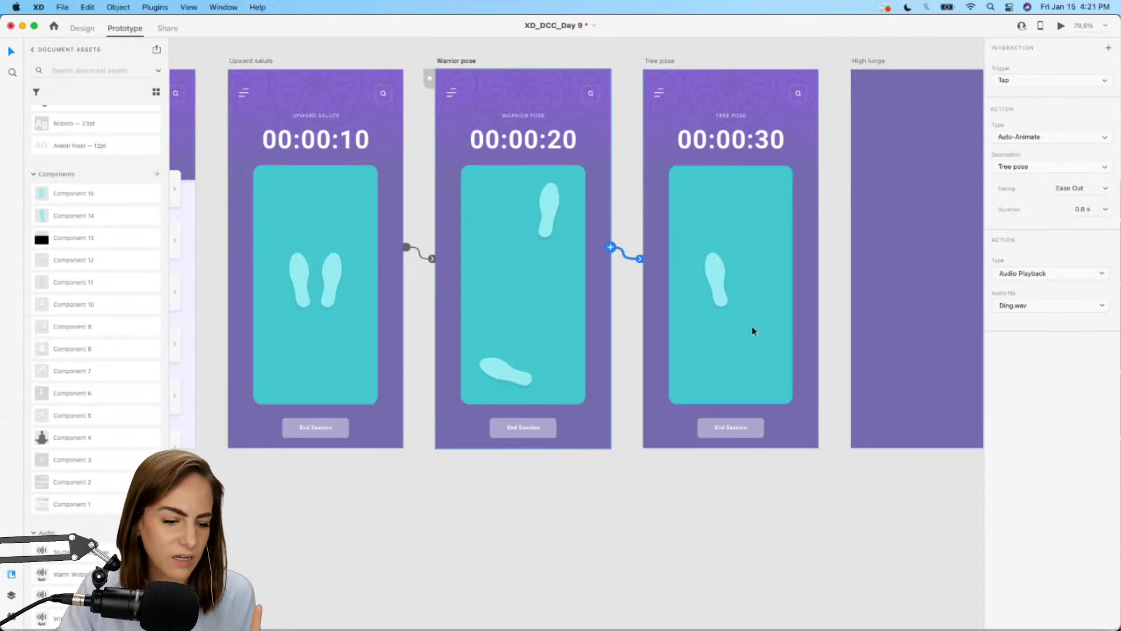
- Switch to Chrome and look through the Adobe XD Sound Design Kit page on Behance, its author's profile and the download link
{"action": "scroll", "coordinate": [114, 415], "scroll_direction": "down", "scroll_amount": 5}
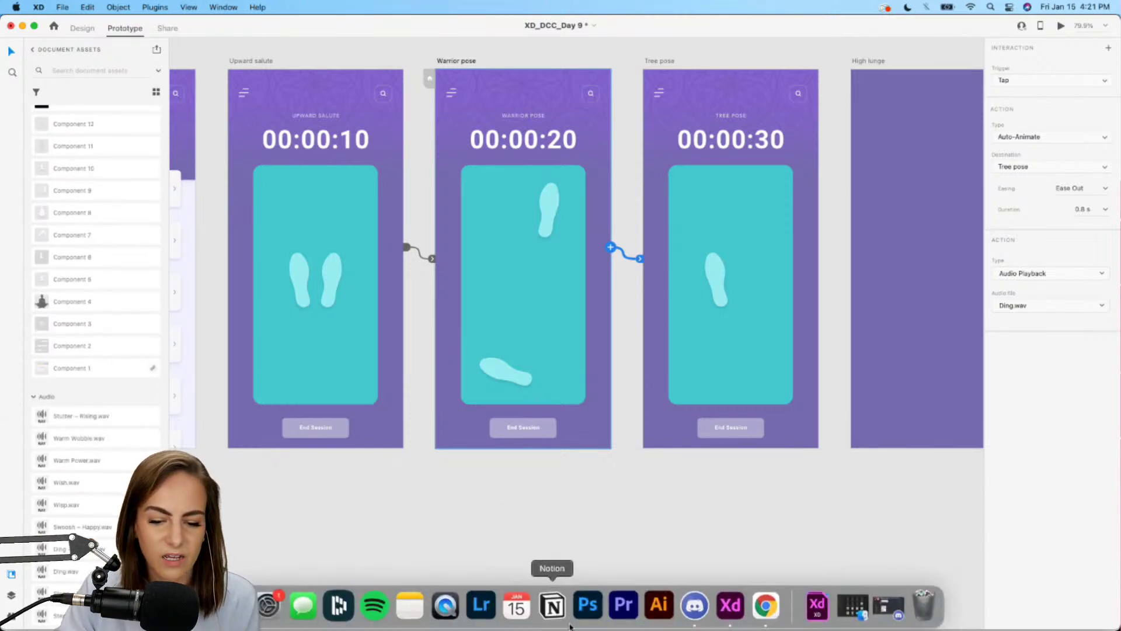
{"action": "left_click", "coordinate": [764, 619]}
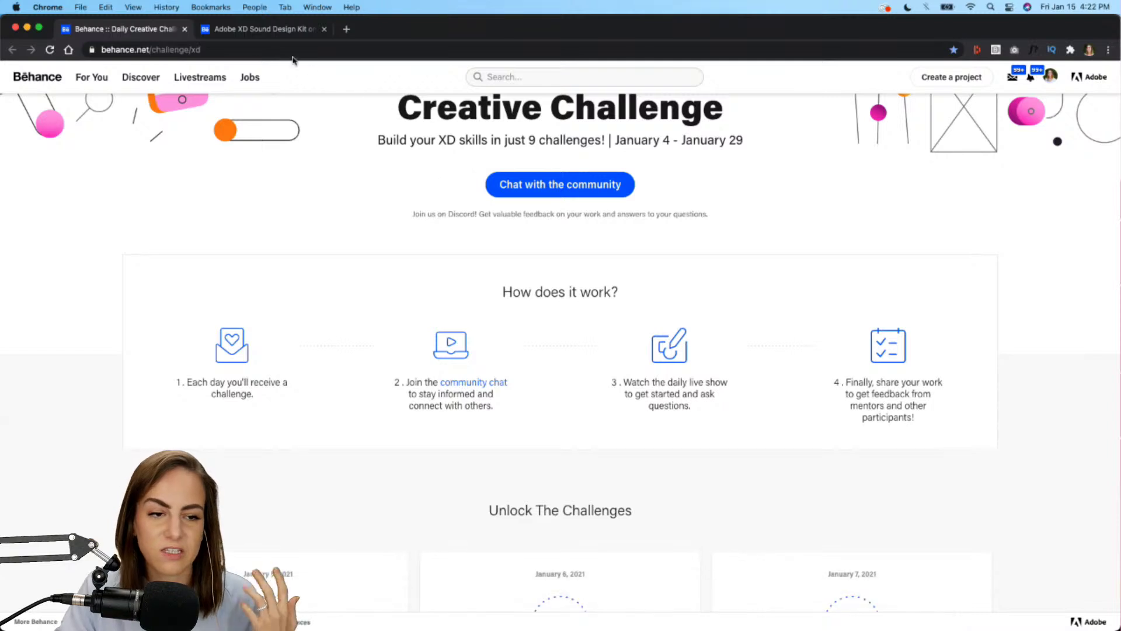
{"action": "left_click", "coordinate": [262, 33]}
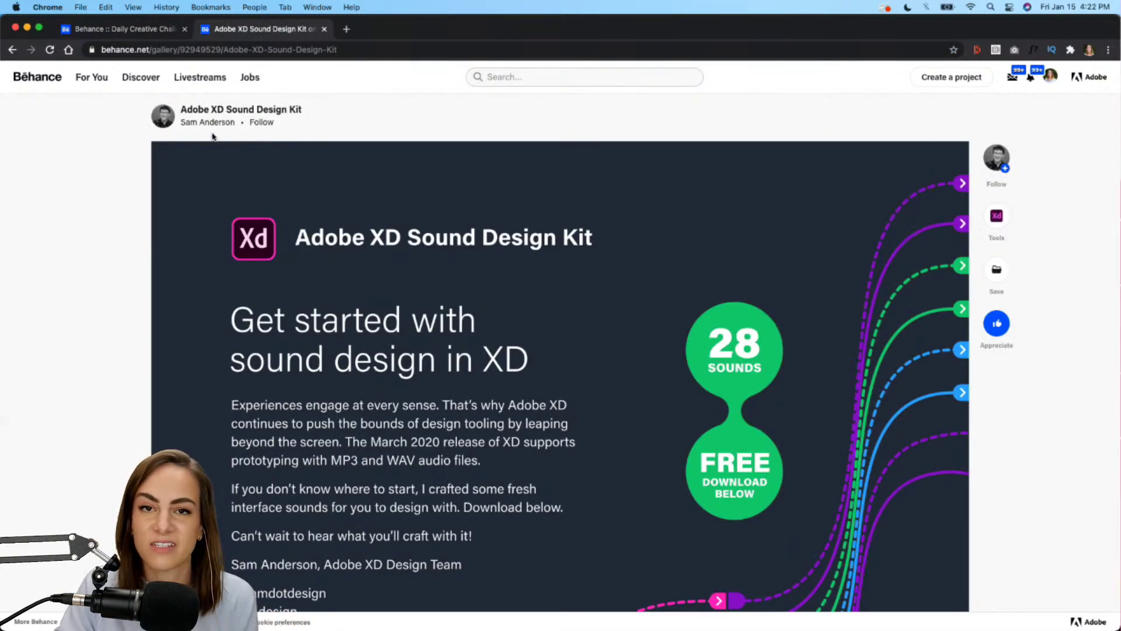
{"action": "scroll", "coordinate": [561, 212], "scroll_direction": "down", "scroll_amount": 6}
{"action": "scroll", "coordinate": [560, 212], "scroll_direction": "up", "scroll_amount": 5}
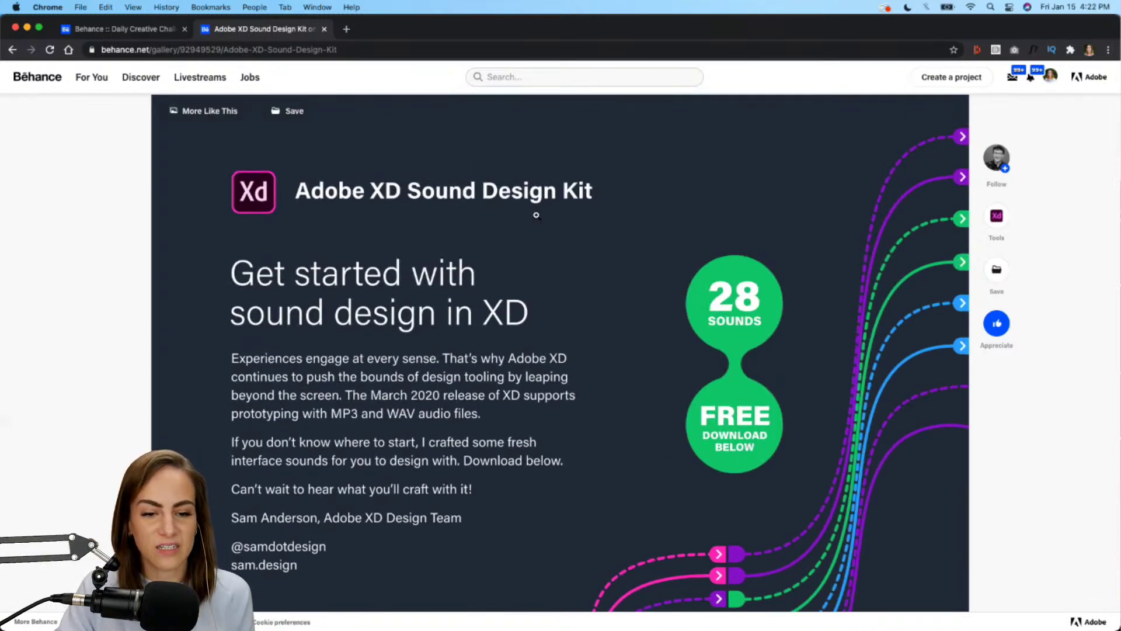
{"action": "scroll", "coordinate": [536, 215], "scroll_direction": "down", "scroll_amount": 12}
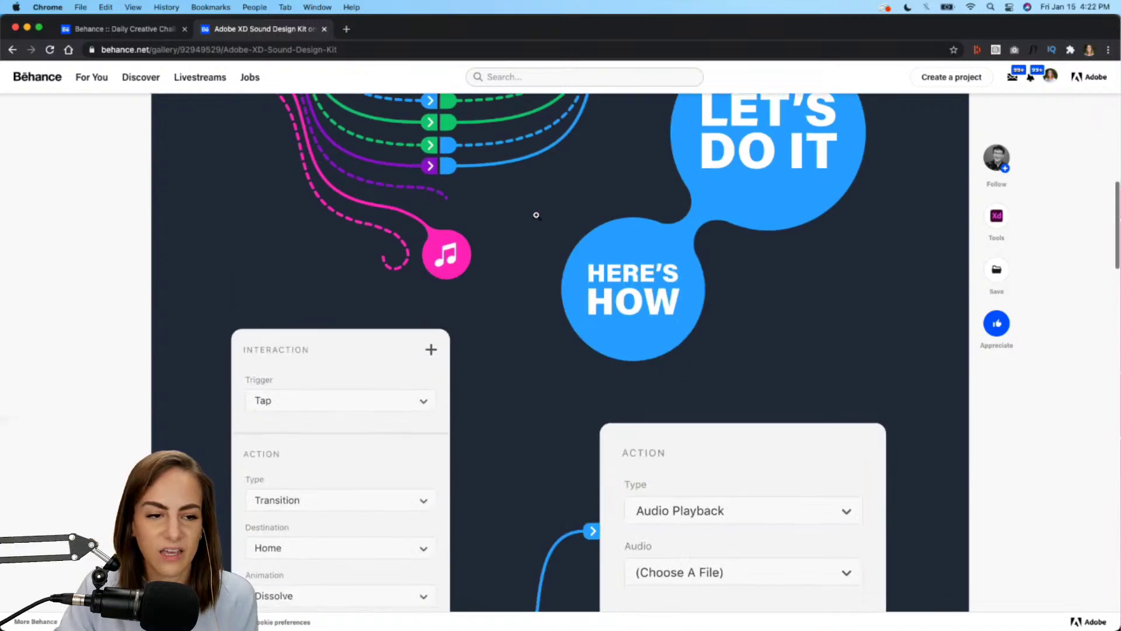
{"action": "scroll", "coordinate": [536, 215], "scroll_direction": "up", "scroll_amount": 12}
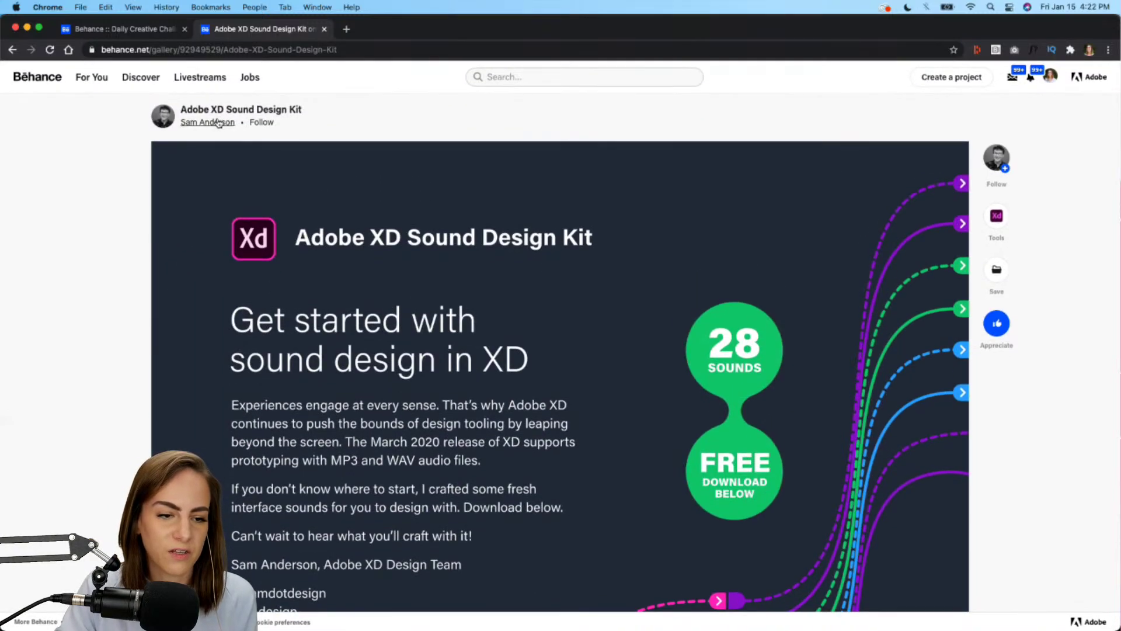
{"action": "left_click", "coordinate": [217, 123]}
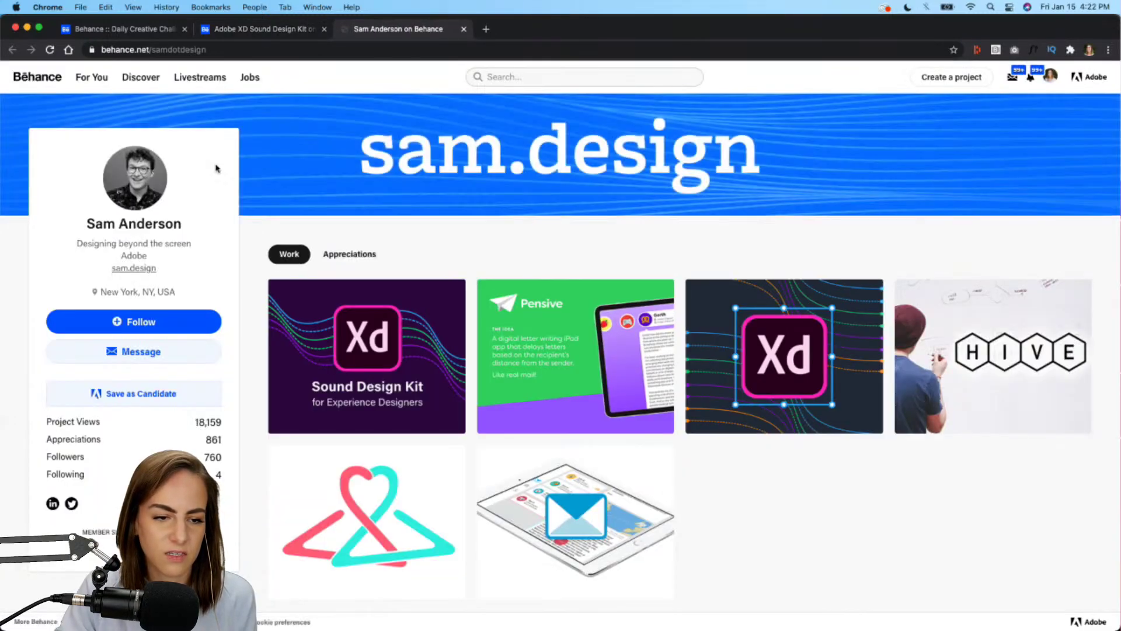
{"action": "left_click", "coordinate": [464, 29]}
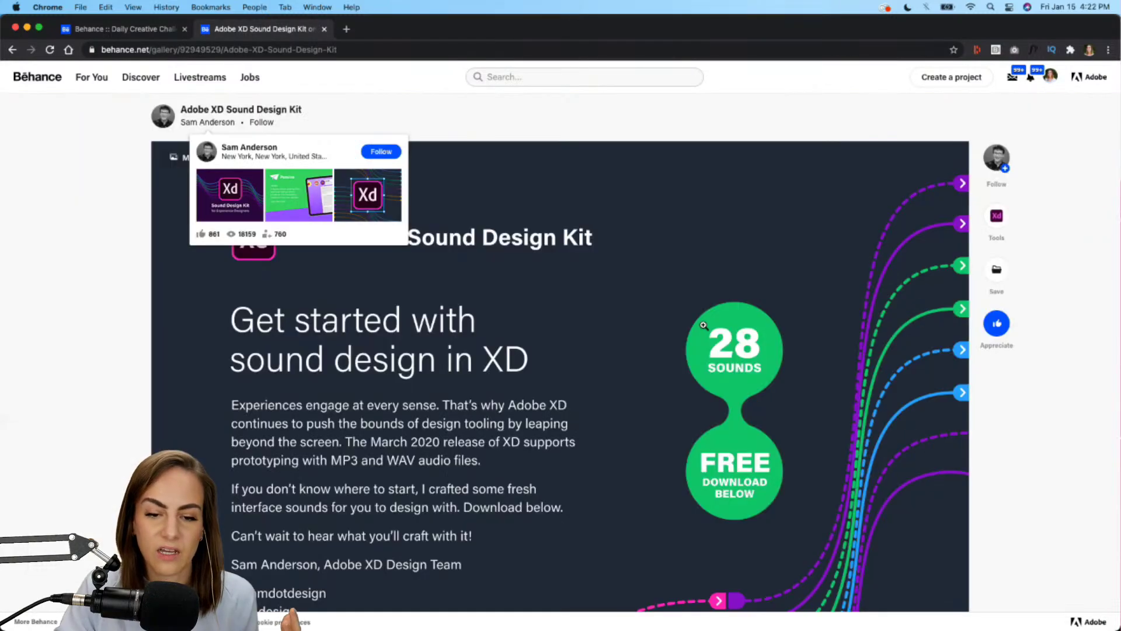
{"action": "scroll", "coordinate": [704, 325], "scroll_direction": "down", "scroll_amount": 20}
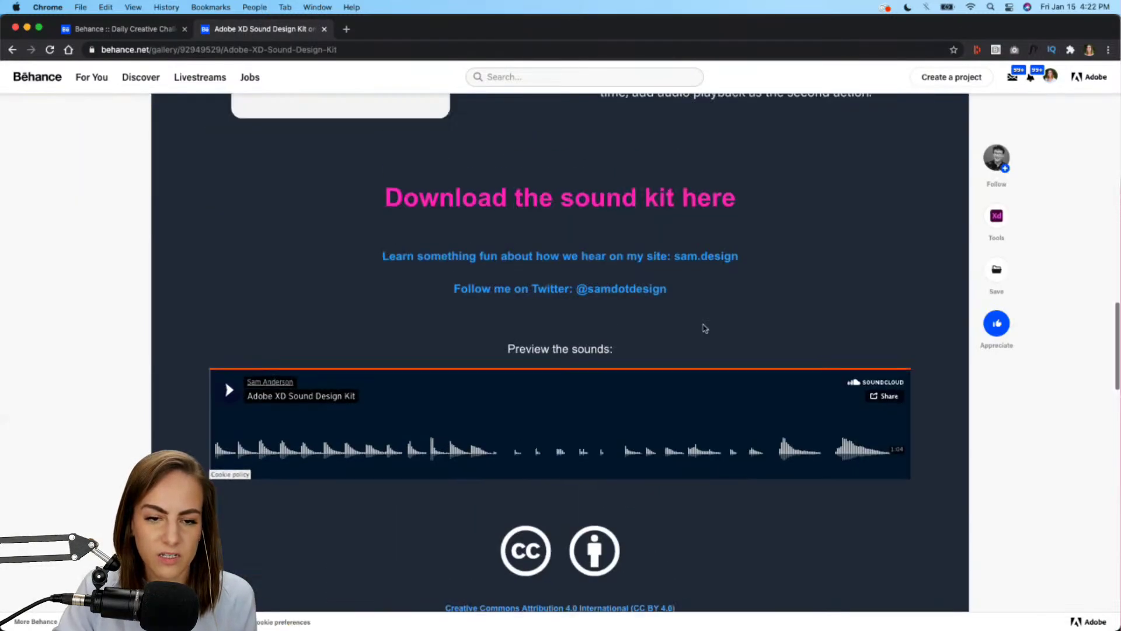
{"action": "scroll", "coordinate": [695, 324], "scroll_direction": "up", "scroll_amount": 1}
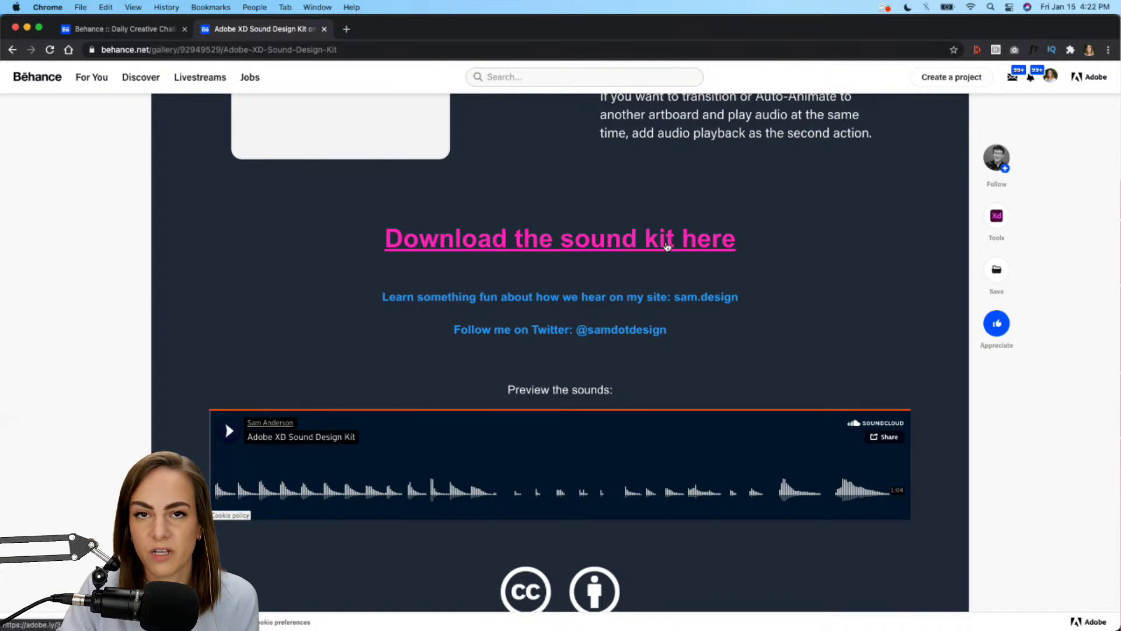
- In Finder, browse the Swishes and Swooshes and Tics and Tacs folders of XD Sound Kit 5, and close the window
{"action": "mouse_move", "coordinate": [328, 606]}
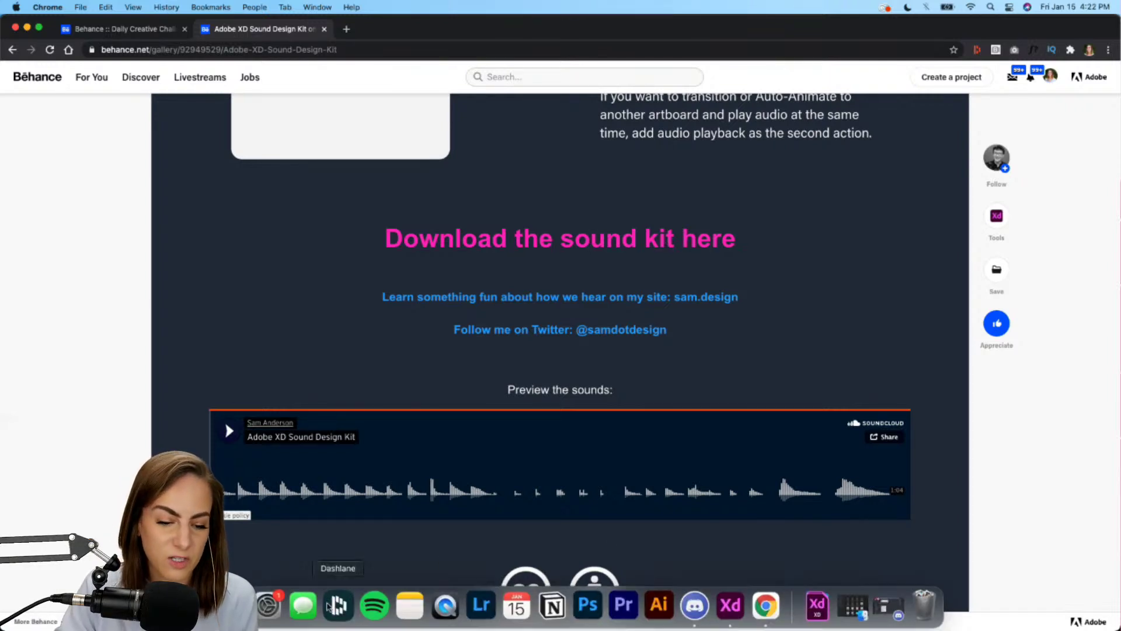
{"action": "left_click", "coordinate": [853, 605]}
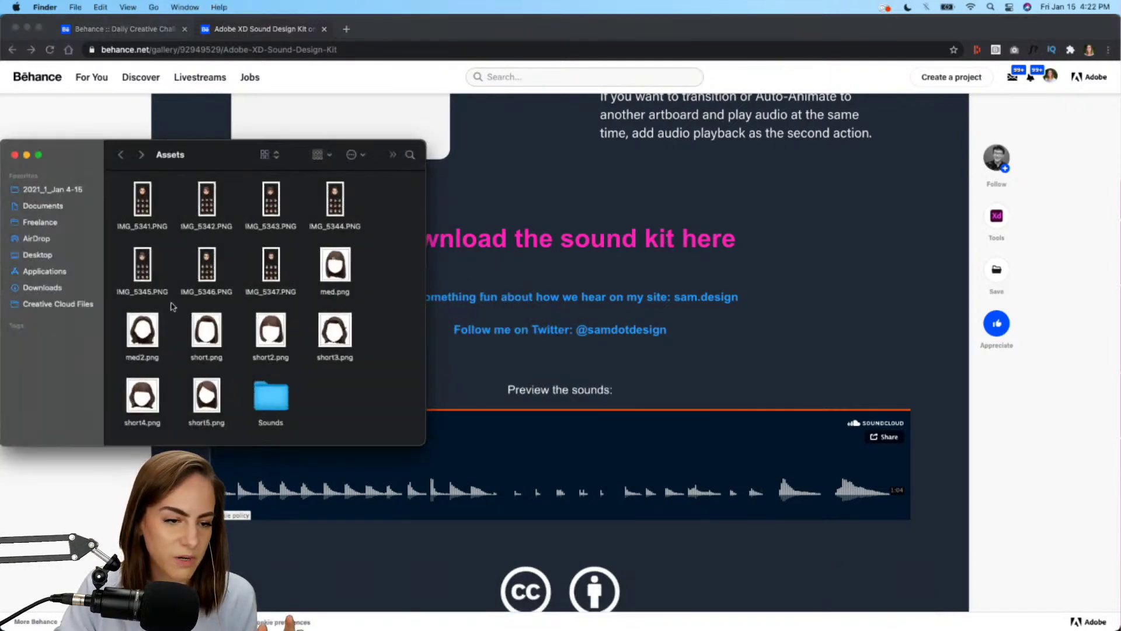
{"action": "double_click", "coordinate": [271, 397]}
{"action": "left_click_drag", "start_coordinate": [107, 160], "coordinate": [184, 156]}
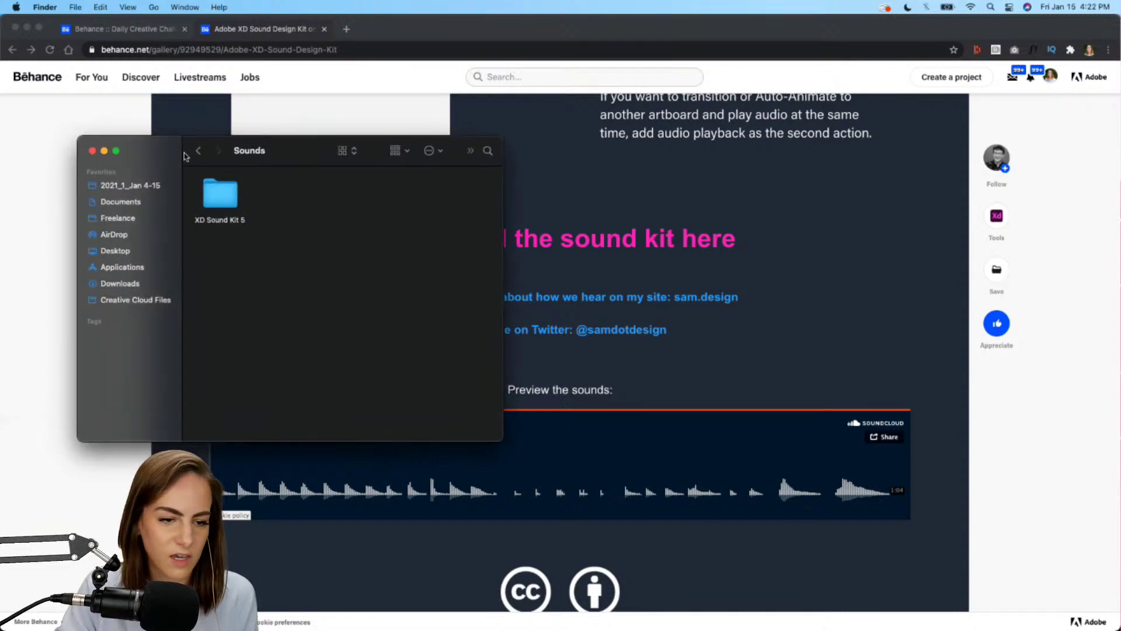
{"action": "double_click", "coordinate": [221, 195]}
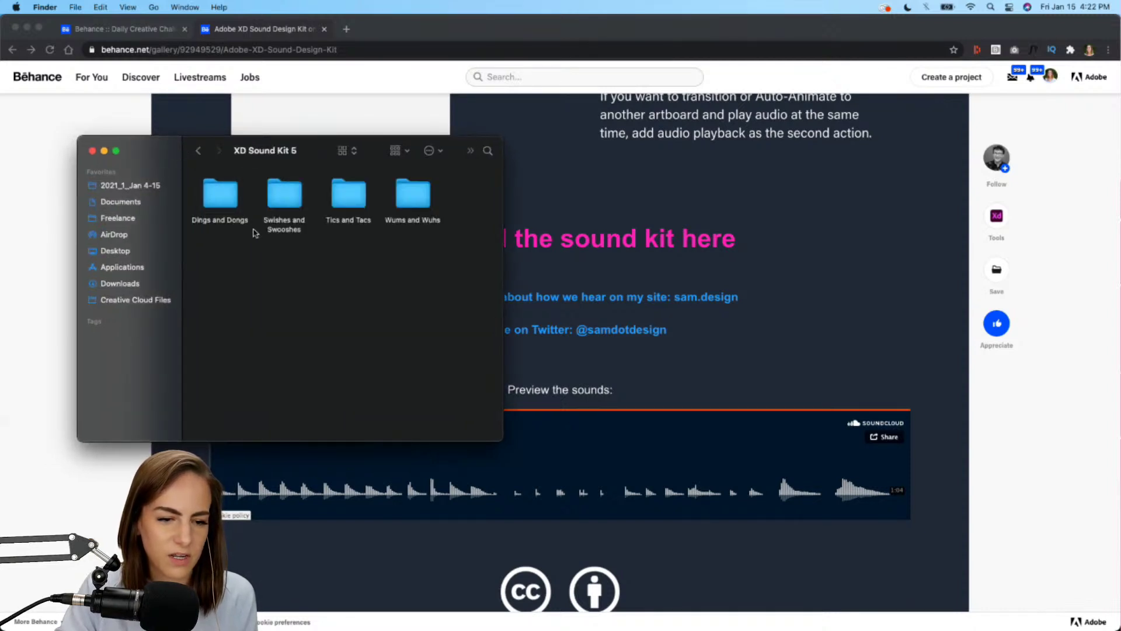
{"action": "double_click", "coordinate": [284, 194]}
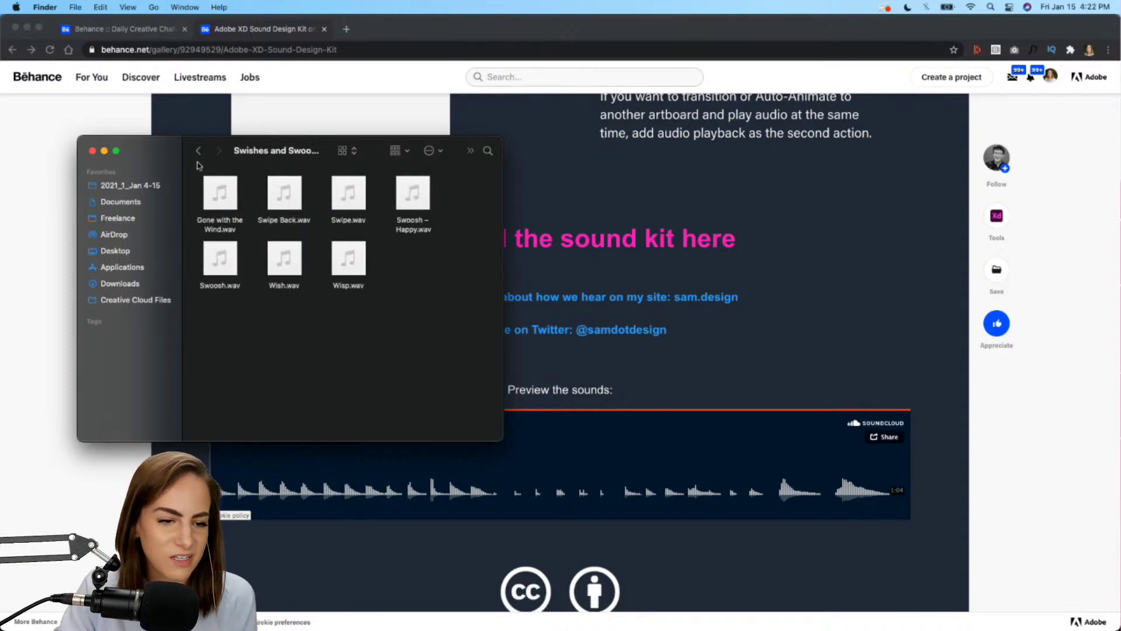
{"action": "left_click", "coordinate": [199, 151]}
{"action": "double_click", "coordinate": [350, 193]}
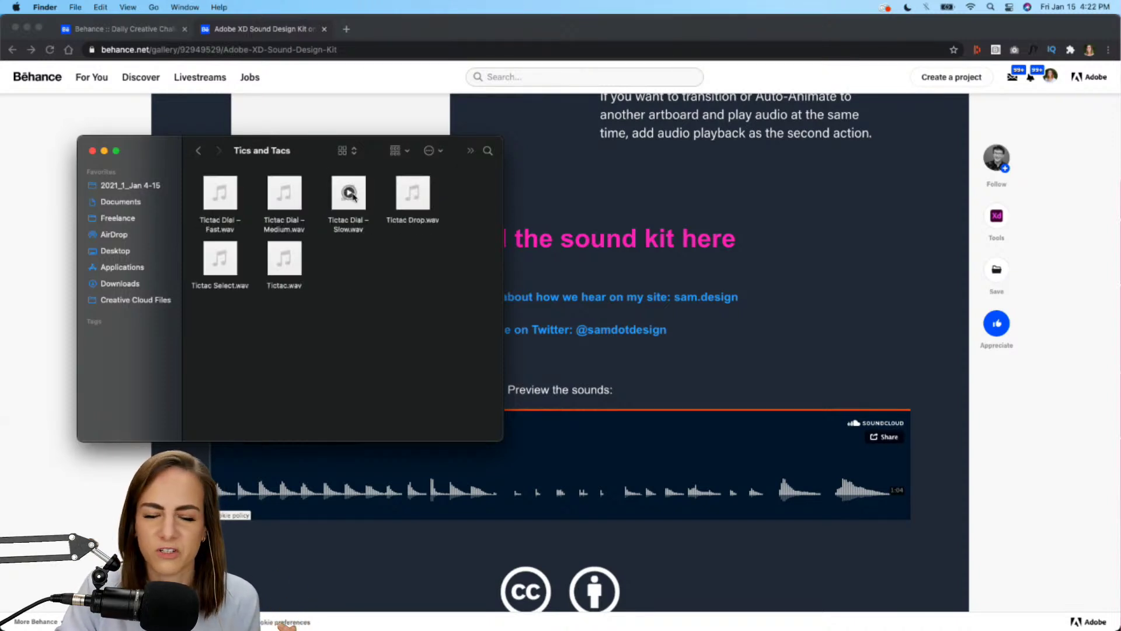
{"action": "key", "text": "super+w"}
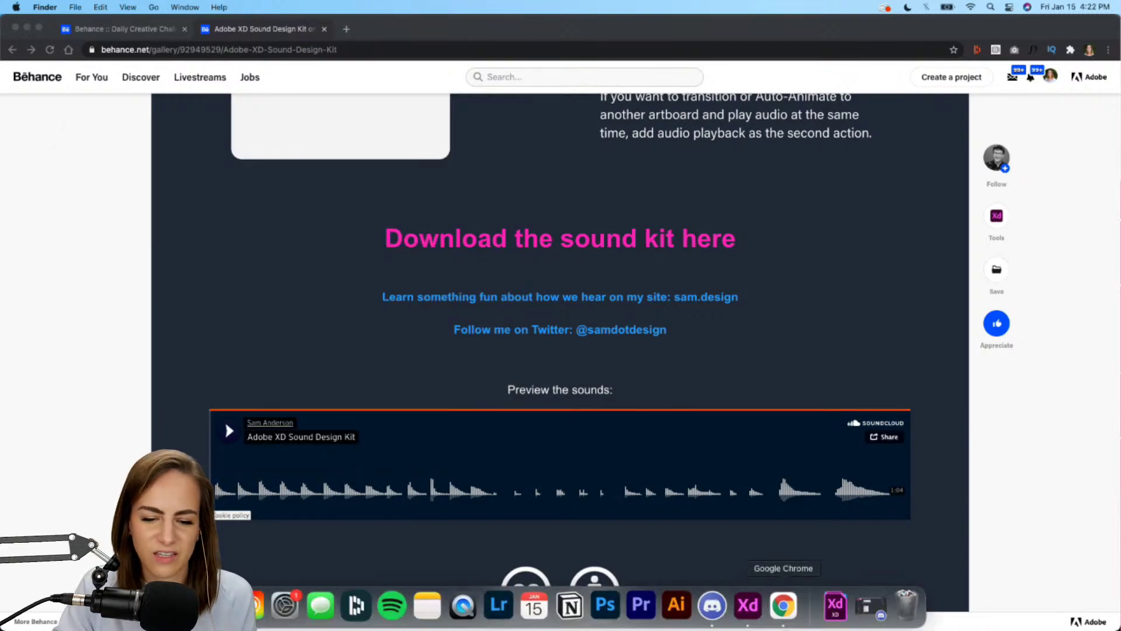
- Switch back to Adobe XD and deselect the Warrior pose link
{"action": "left_click", "coordinate": [748, 606]}
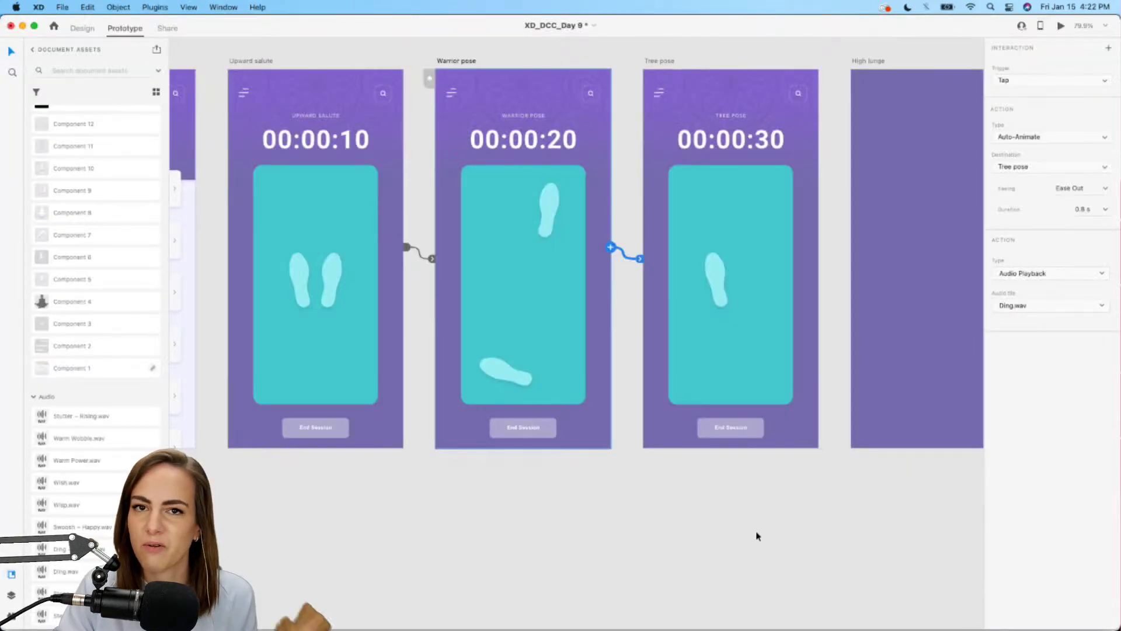
{"action": "left_click", "coordinate": [701, 536]}
{"action": "scroll", "coordinate": [699, 536], "scroll_direction": "right", "scroll_amount": 5}
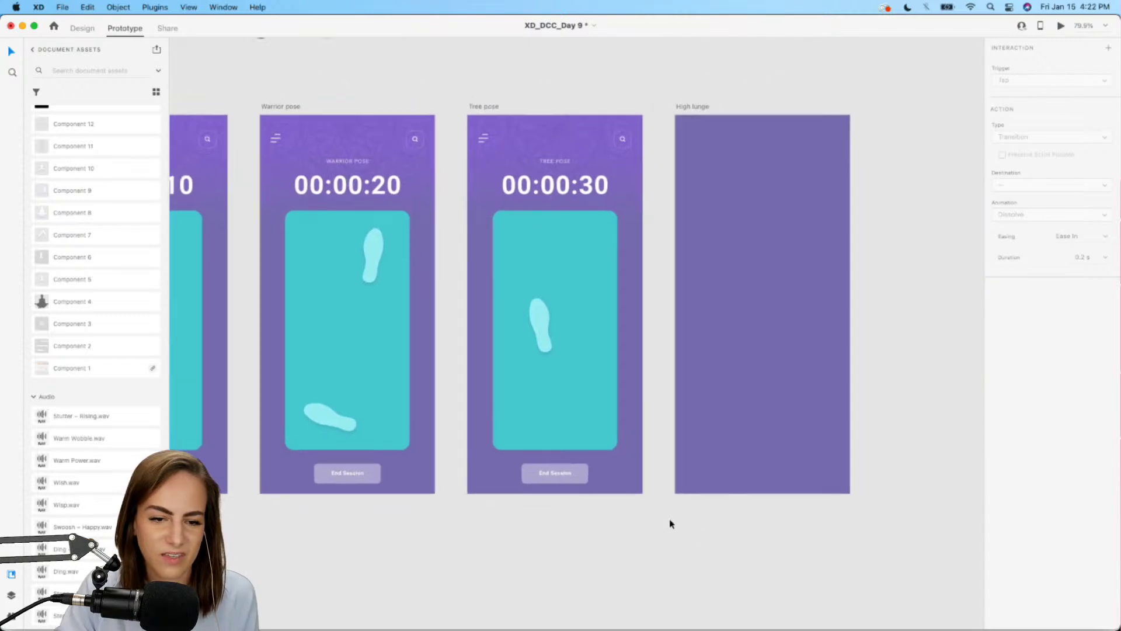
- Copy the contents of the Tree pose artboard and paste them onto the empty High lunge artboard
{"action": "left_click", "coordinate": [82, 28]}
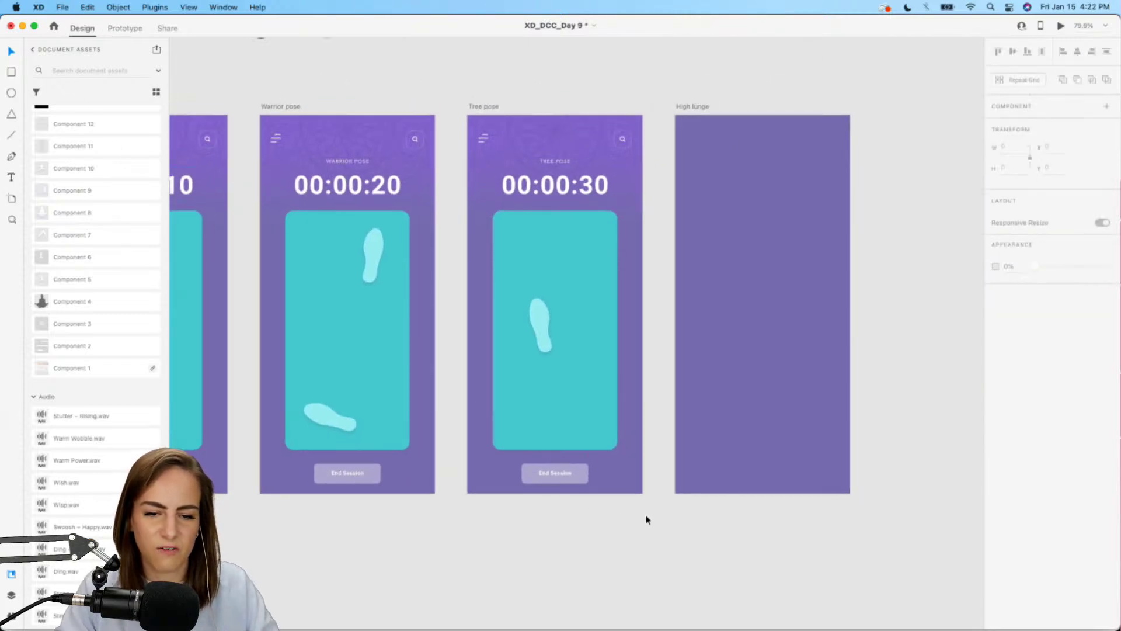
{"action": "left_click", "coordinate": [476, 107]}
{"action": "scroll", "coordinate": [658, 194], "scroll_direction": "right", "scroll_amount": 3}
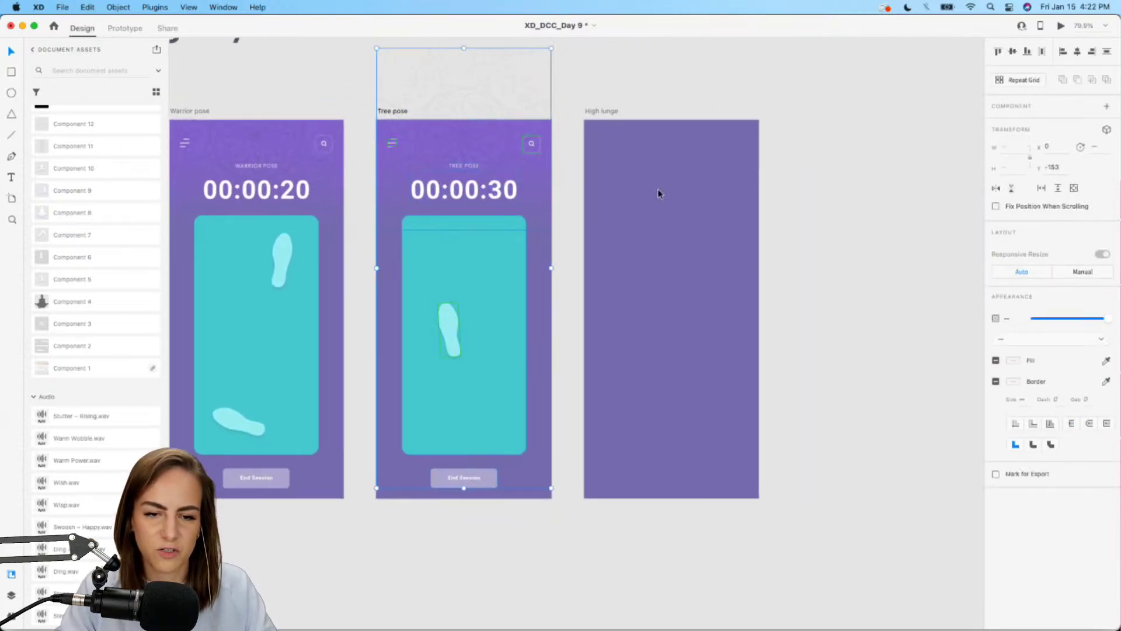
{"action": "left_click", "coordinate": [658, 194]}
{"action": "key", "text": "super+v"}
{"action": "scroll", "coordinate": [701, 278], "scroll_direction": "up", "scroll_amount": 3}
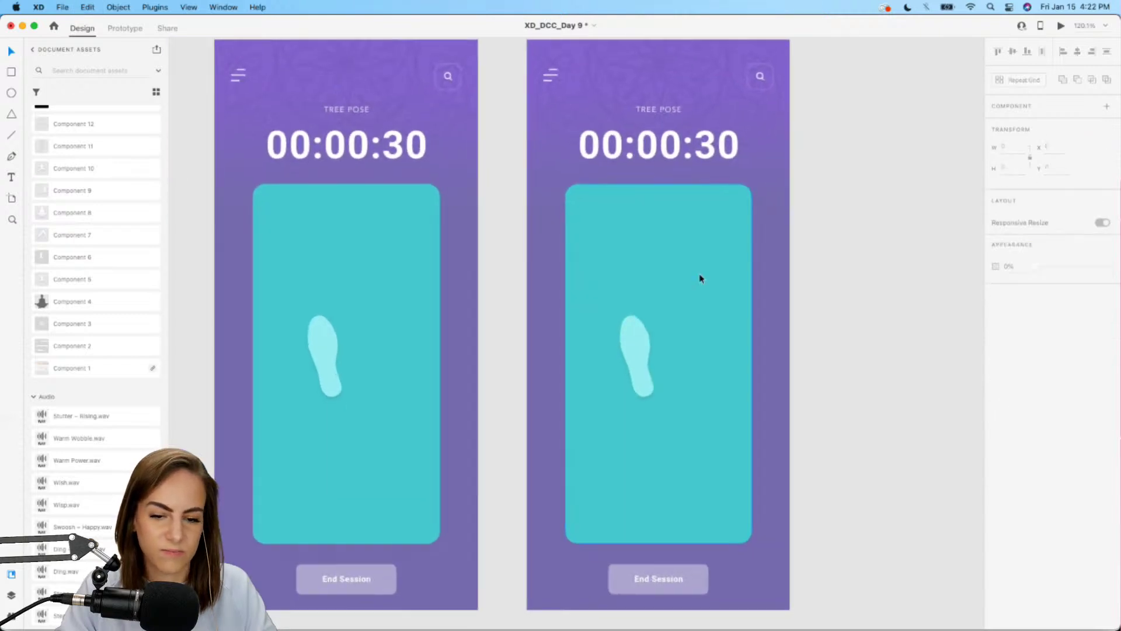
- Move the foot on the High lunge artboard near the mat's lower edge and rotate it to about -48°
{"action": "scroll", "coordinate": [701, 278], "scroll_direction": "left", "scroll_amount": 1}
{"action": "left_click", "coordinate": [666, 315]}
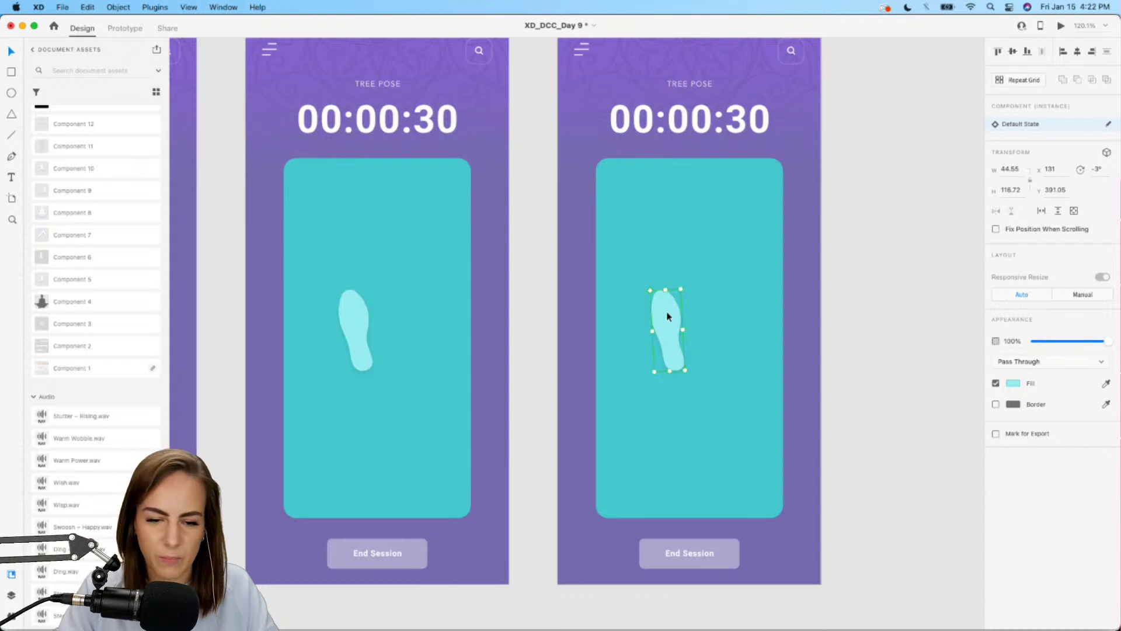
{"action": "left_click_drag", "start_coordinate": [668, 318], "coordinate": [648, 411]}
{"action": "left_click_drag", "start_coordinate": [655, 449], "coordinate": [653, 451]}
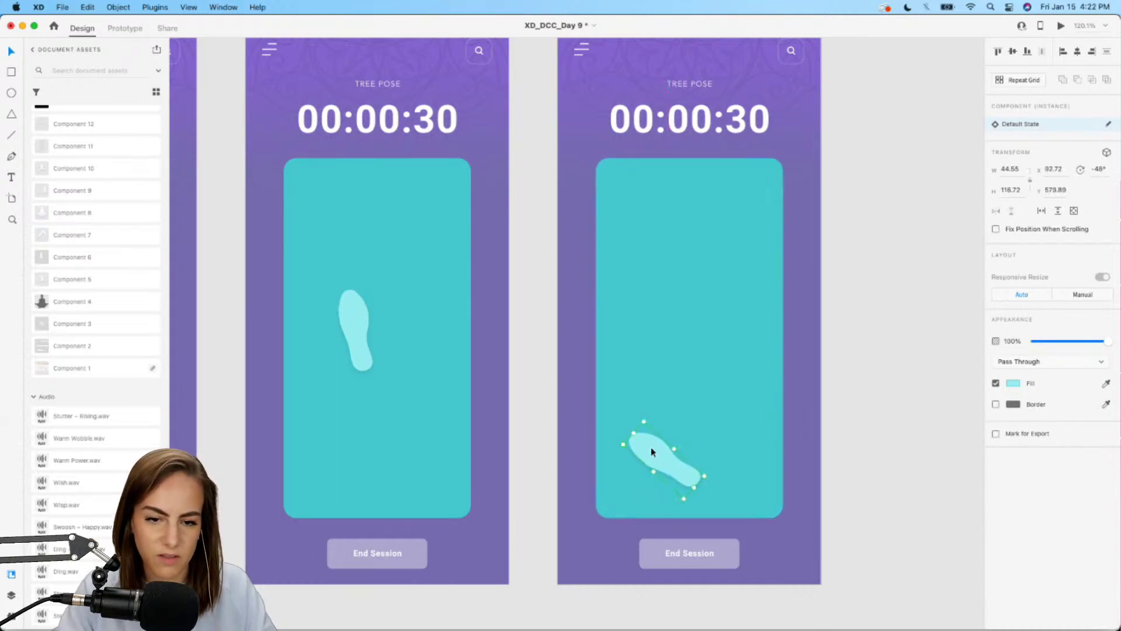
- Copy the upper foot from Warrior pose onto the High lunge artboard and shift it inward to about X 191
{"action": "scroll", "coordinate": [424, 383], "scroll_direction": "left", "scroll_amount": 8}
{"action": "left_click", "coordinate": [520, 233]}
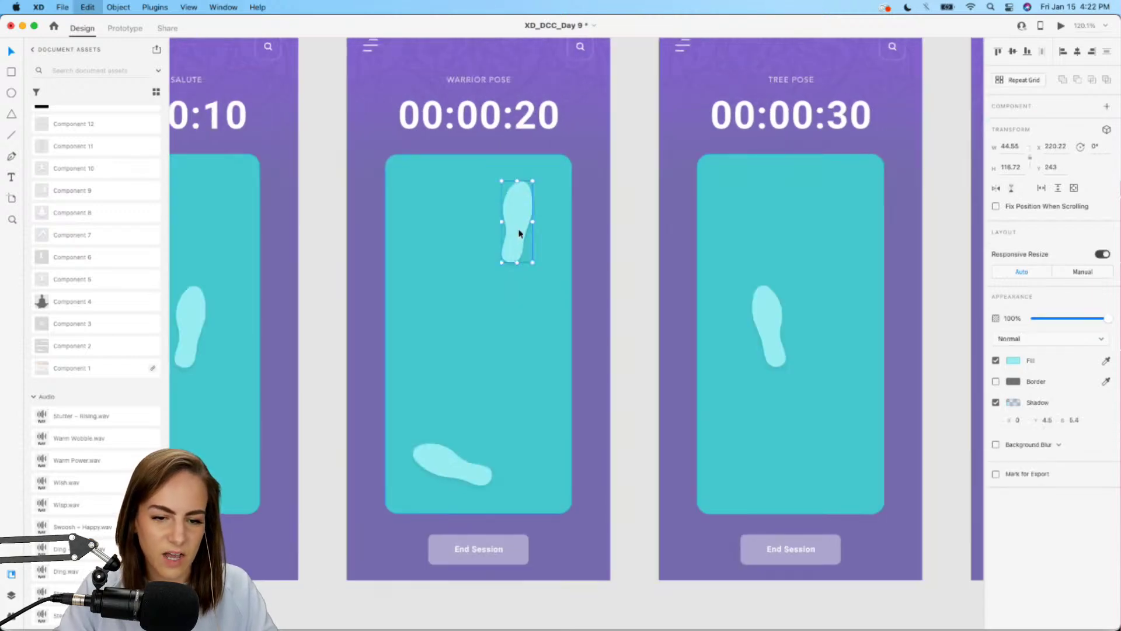
{"action": "scroll", "coordinate": [519, 233], "scroll_direction": "right", "scroll_amount": 6}
{"action": "scroll", "coordinate": [519, 233], "scroll_direction": "right", "scroll_amount": 2}
{"action": "key", "text": "super+v"}
{"action": "left_click_drag", "start_coordinate": [695, 240], "coordinate": [678, 240]}
- Place hand shapes on both sides of the upper foot on the High lunge mat, flipping one horizontally
{"action": "scroll", "coordinate": [78, 476], "scroll_direction": "up", "scroll_amount": 5}
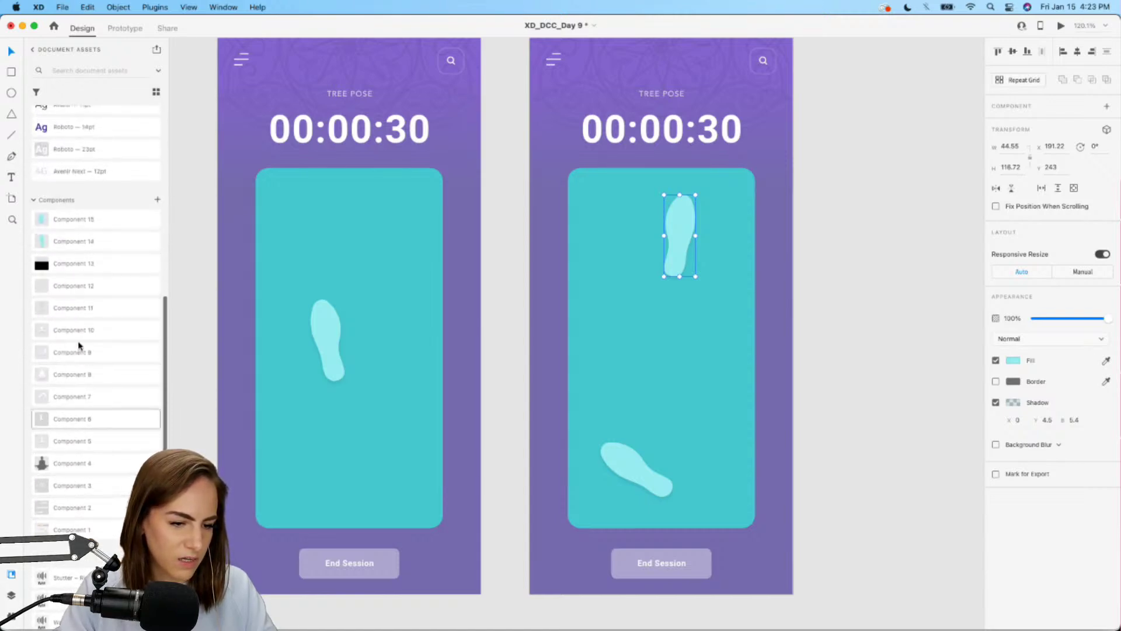
{"action": "scroll", "coordinate": [83, 323], "scroll_direction": "up", "scroll_amount": 1}
{"action": "left_click_drag", "start_coordinate": [67, 248], "coordinate": [735, 246]}
{"action": "right_click", "coordinate": [746, 237]}
{"action": "left_click", "coordinate": [785, 415]}
{"action": "left_click", "coordinate": [994, 188]}
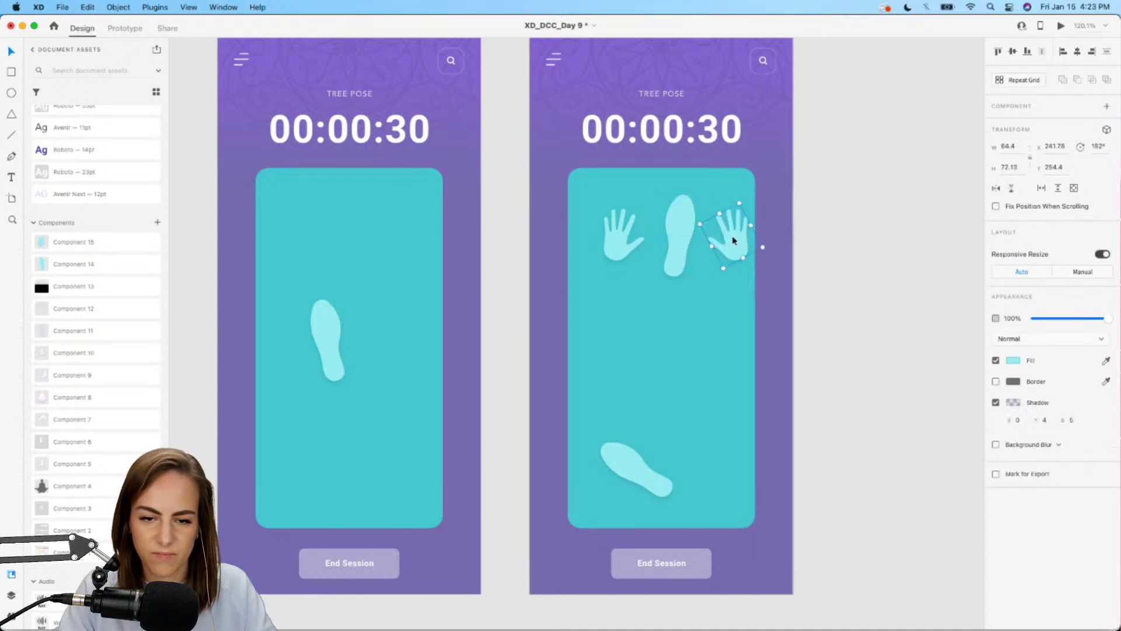
- Change the timer on the High lunge artboard to 00:00:40
{"action": "scroll", "coordinate": [732, 245], "scroll_direction": "down", "scroll_amount": 5}
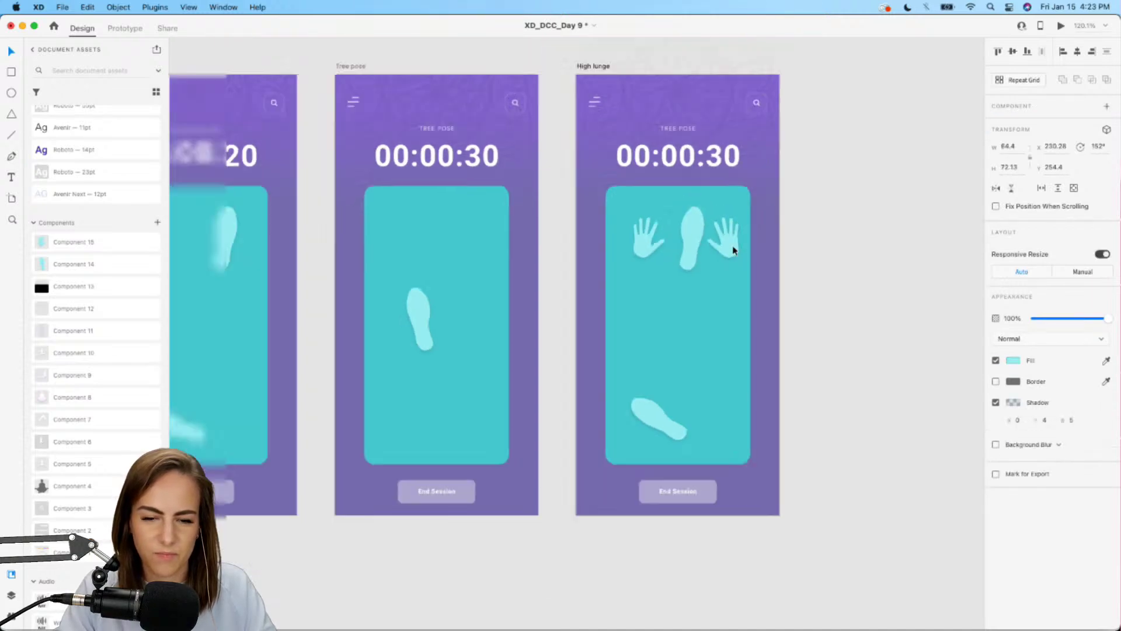
{"action": "double_click", "coordinate": [726, 177]}
{"action": "key", "text": "BackSpace"}
{"action": "type", "text": "4"}
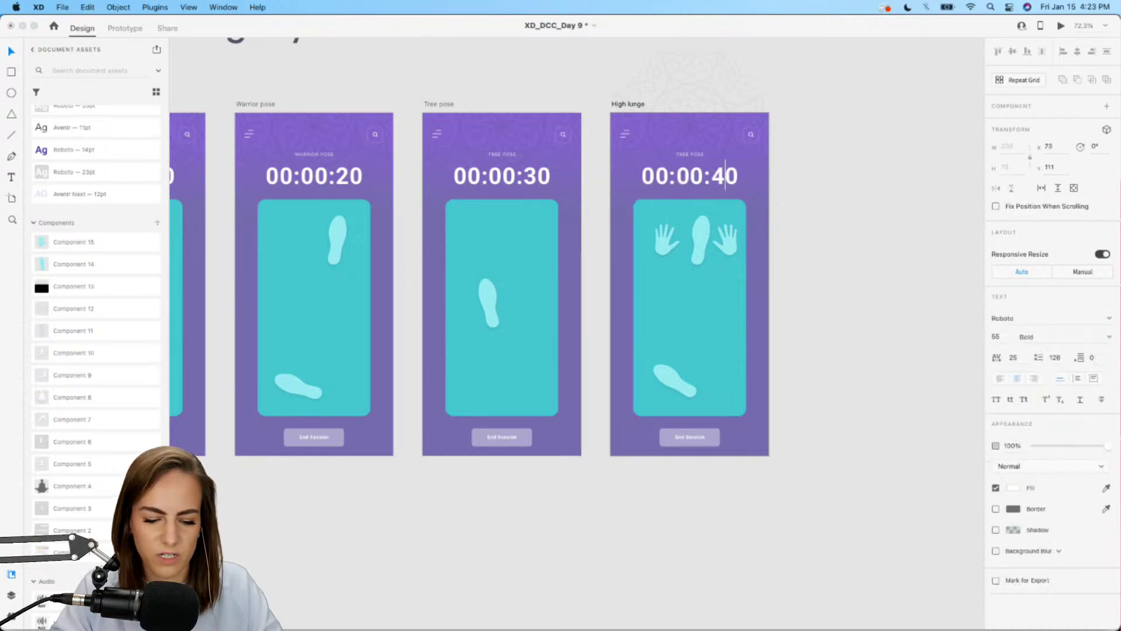
{"action": "key", "text": "Escape"}
- In Prototype mode, link the Tree pose artboard to High lunge with a Tap trigger and Auto-Animate
{"action": "left_click", "coordinate": [437, 105]}
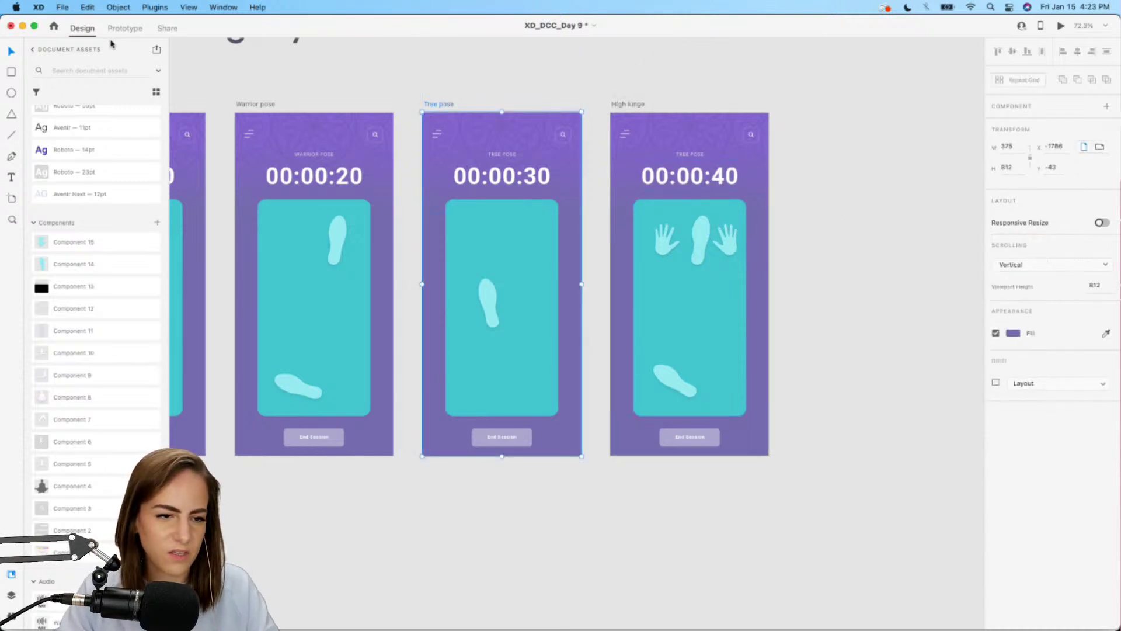
{"action": "left_click", "coordinate": [135, 28]}
{"action": "left_click_drag", "start_coordinate": [581, 277], "coordinate": [637, 297]}
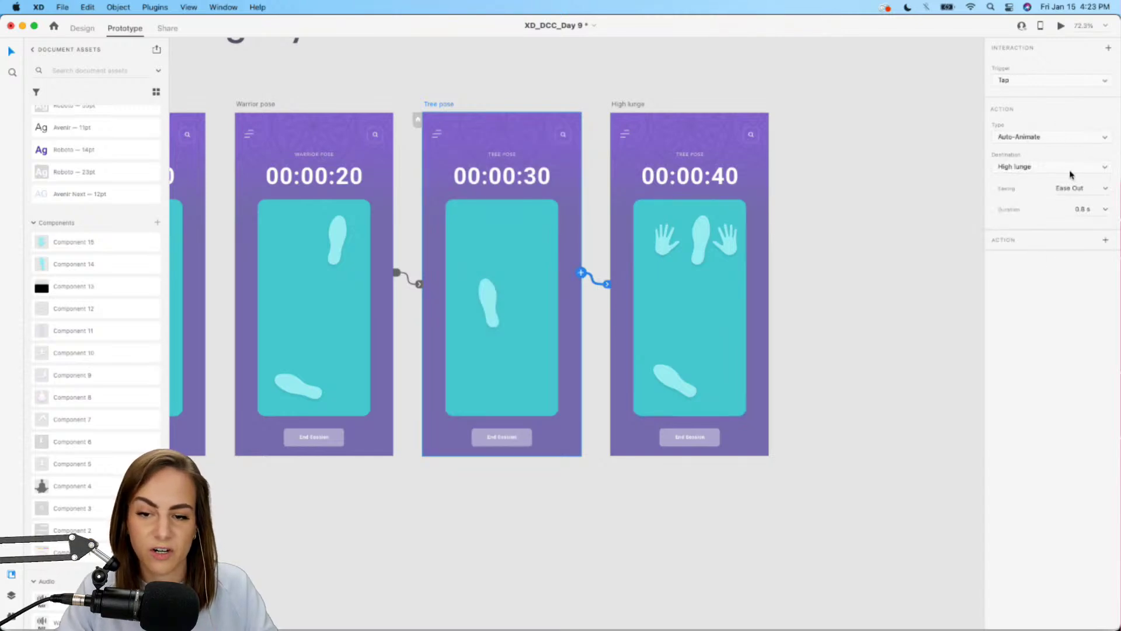
- Add a Speech Playback action to the Tree pose link with the Salli voice saying "Now get into high lunge"
{"action": "left_click", "coordinate": [1106, 241]}
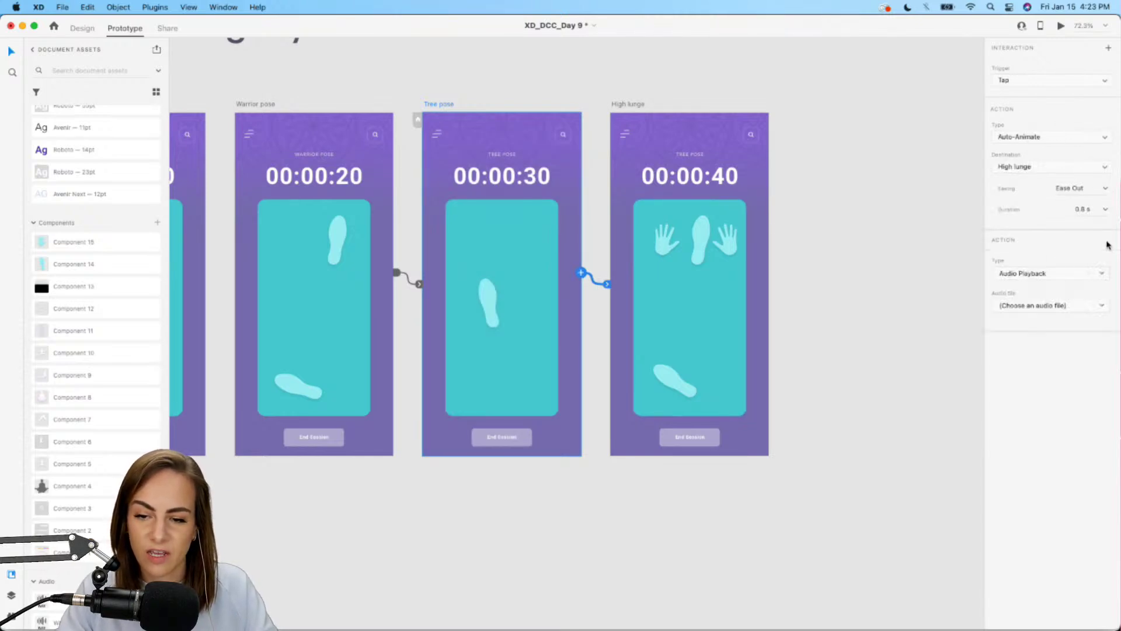
{"action": "left_click", "coordinate": [1027, 277]}
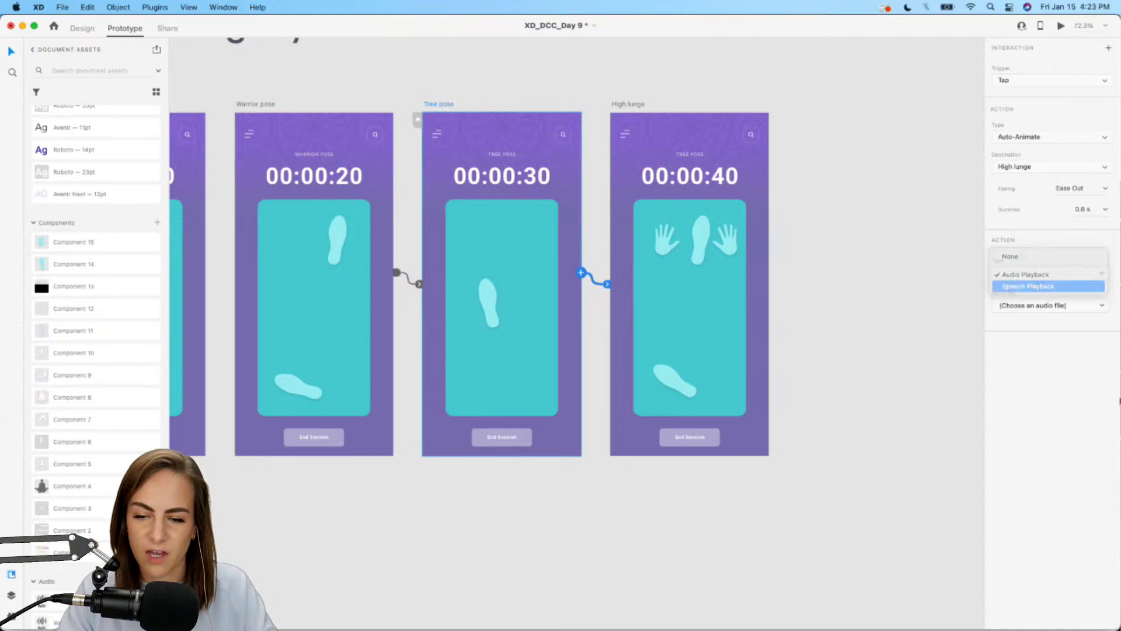
{"action": "left_click", "coordinate": [1027, 286]}
{"action": "left_click", "coordinate": [1038, 307]}
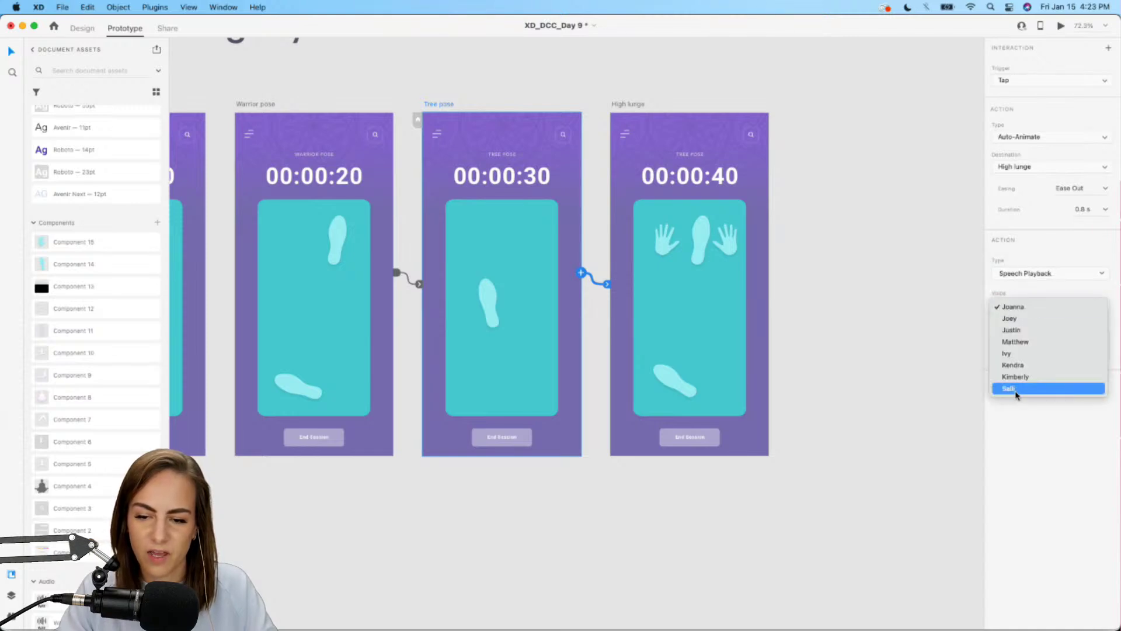
{"action": "left_click", "coordinate": [1018, 389]}
{"action": "left_click", "coordinate": [1033, 342]}
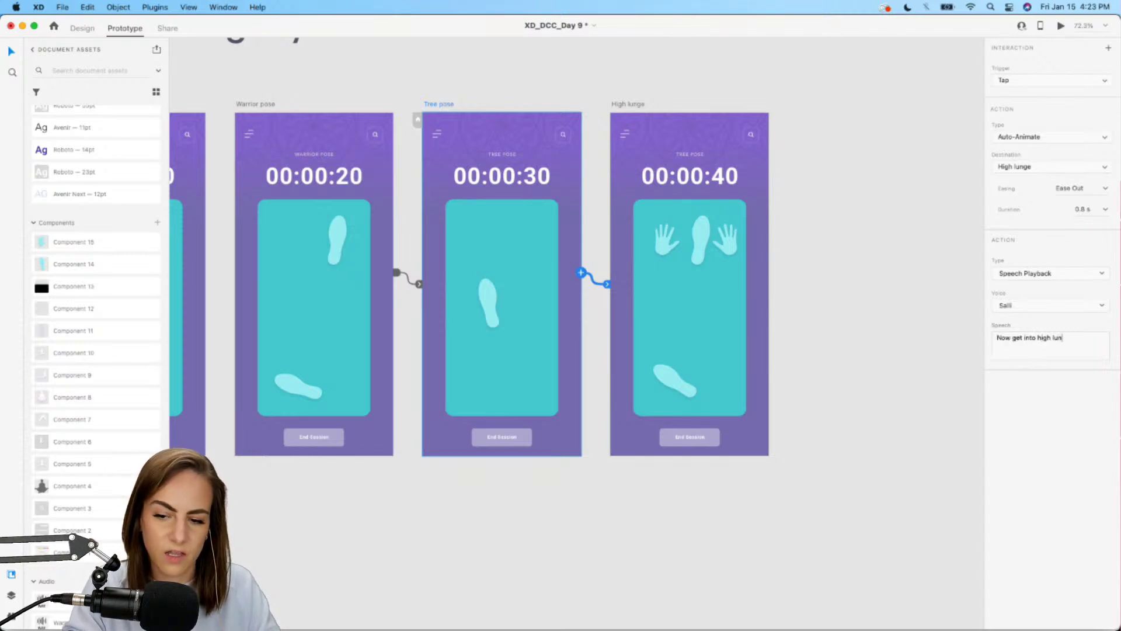
{"action": "left_click", "coordinate": [858, 245]}
- Change the pose title on the High lunge artboard to HIGH LUNGE
{"action": "scroll", "coordinate": [737, 157], "scroll_direction": "up", "scroll_amount": 3}
{"action": "left_click", "coordinate": [678, 154]}
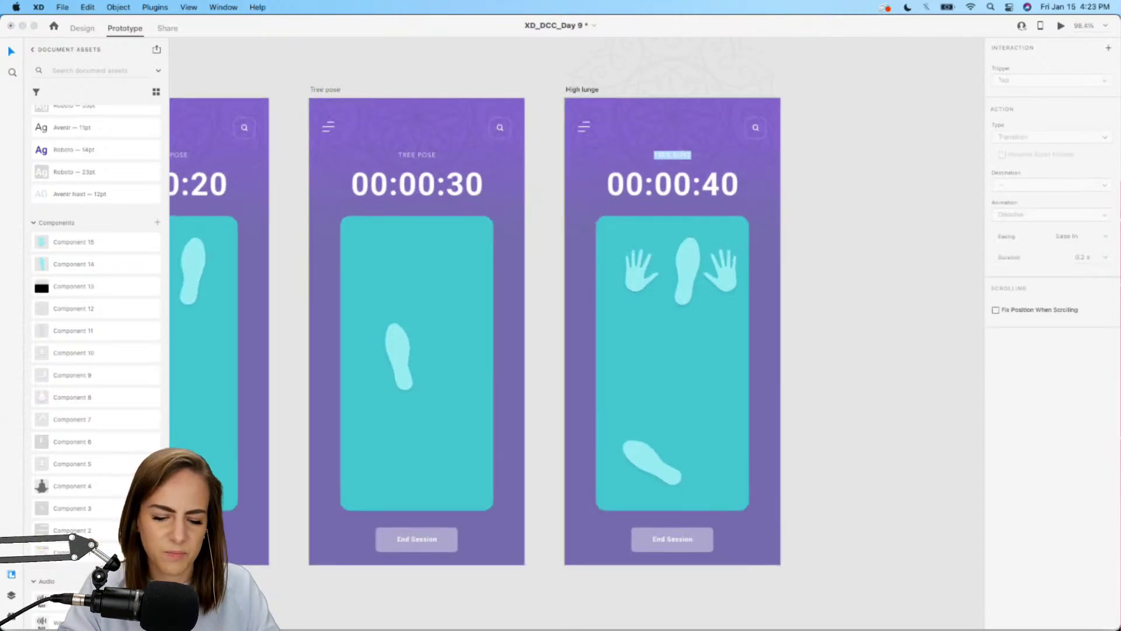
{"action": "type", "text": "HIGH"}
{"action": "key", "text": "Escape"}
- Start a preview from the Home artboard's Vinyasa Yoga card and move the preview window clear of the artboards
{"action": "scroll", "coordinate": [797, 203], "scroll_direction": "down", "scroll_amount": 4}
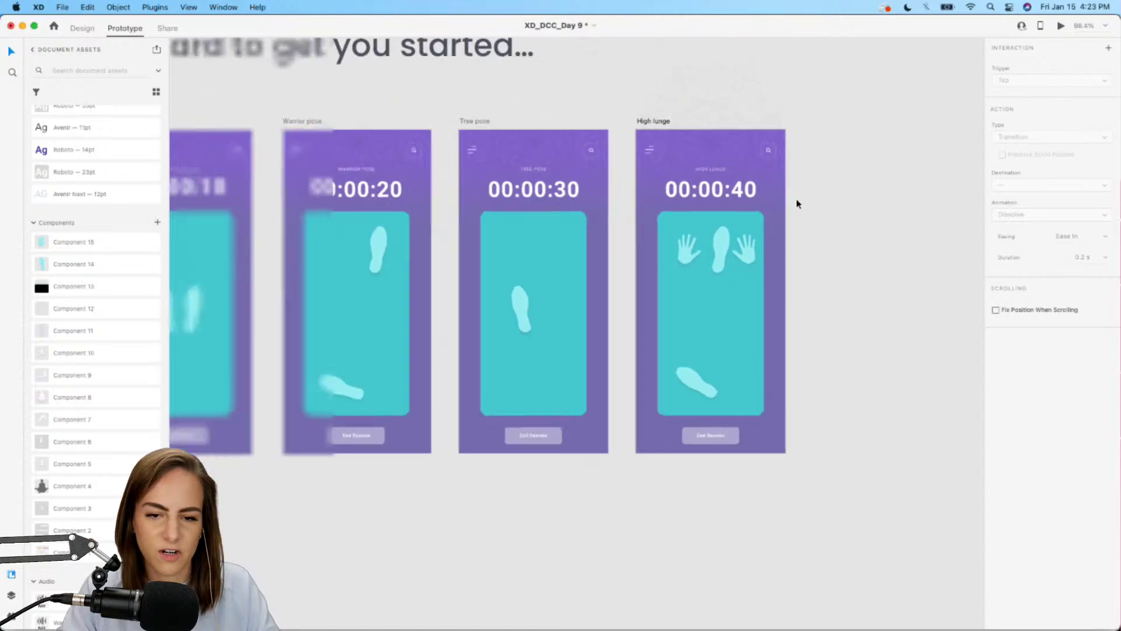
{"action": "scroll", "coordinate": [797, 202], "scroll_direction": "left", "scroll_amount": 5}
{"action": "left_click", "coordinate": [350, 229]}
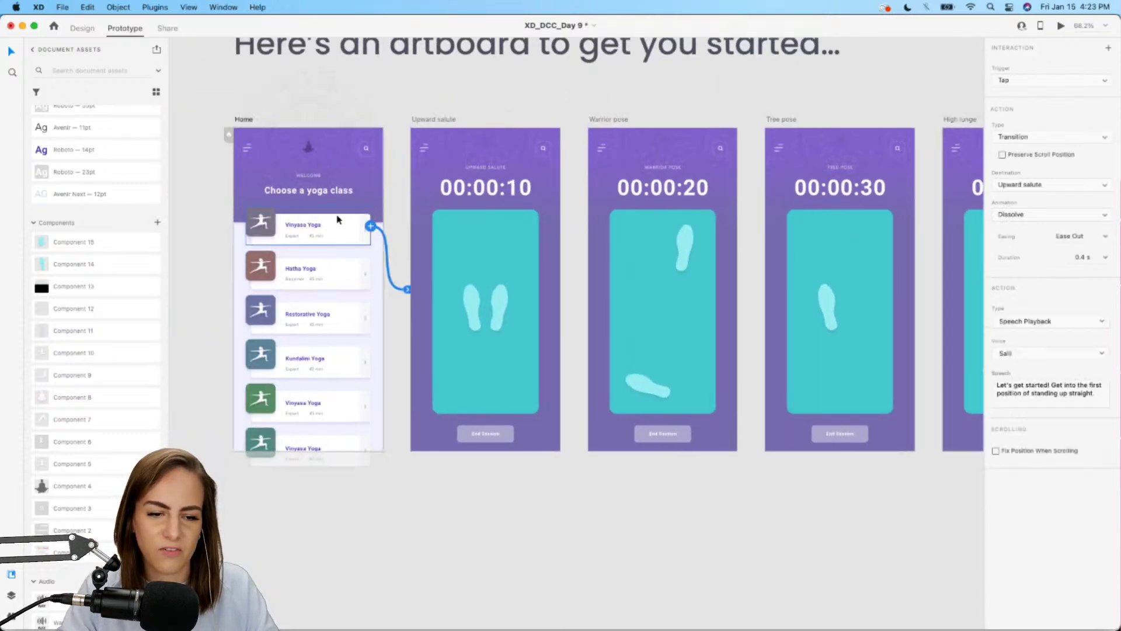
{"action": "left_click", "coordinate": [1062, 26]}
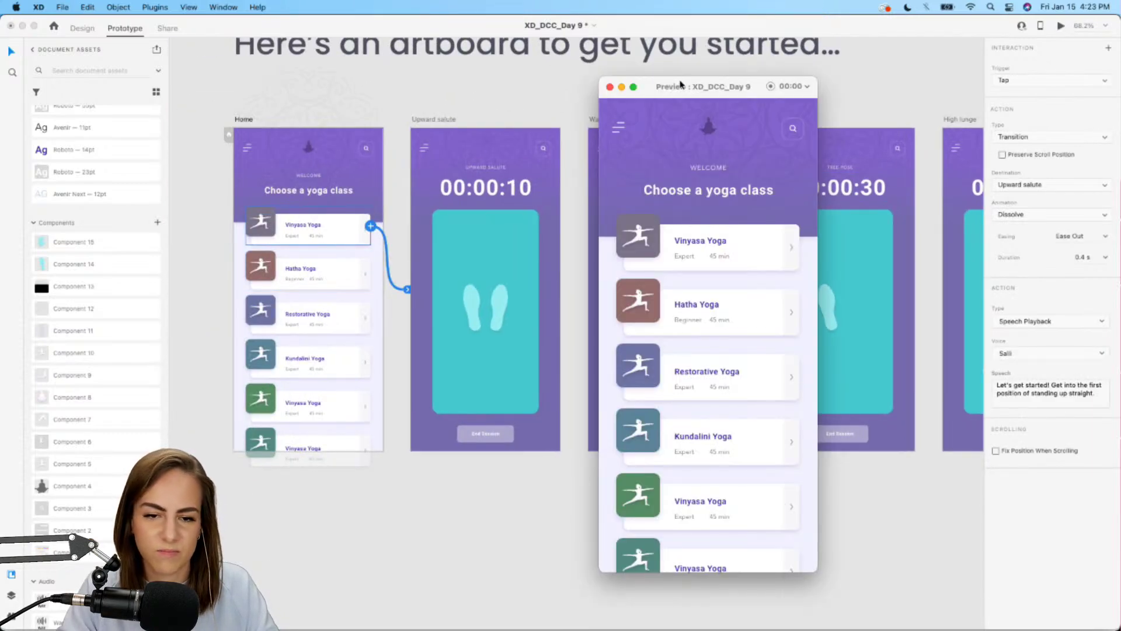
{"action": "left_click_drag", "start_coordinate": [680, 85], "coordinate": [747, 85]}
{"action": "scroll", "coordinate": [539, 276], "scroll_direction": "down", "scroll_amount": 5}
{"action": "scroll", "coordinate": [538, 276], "scroll_direction": "right", "scroll_amount": 4}
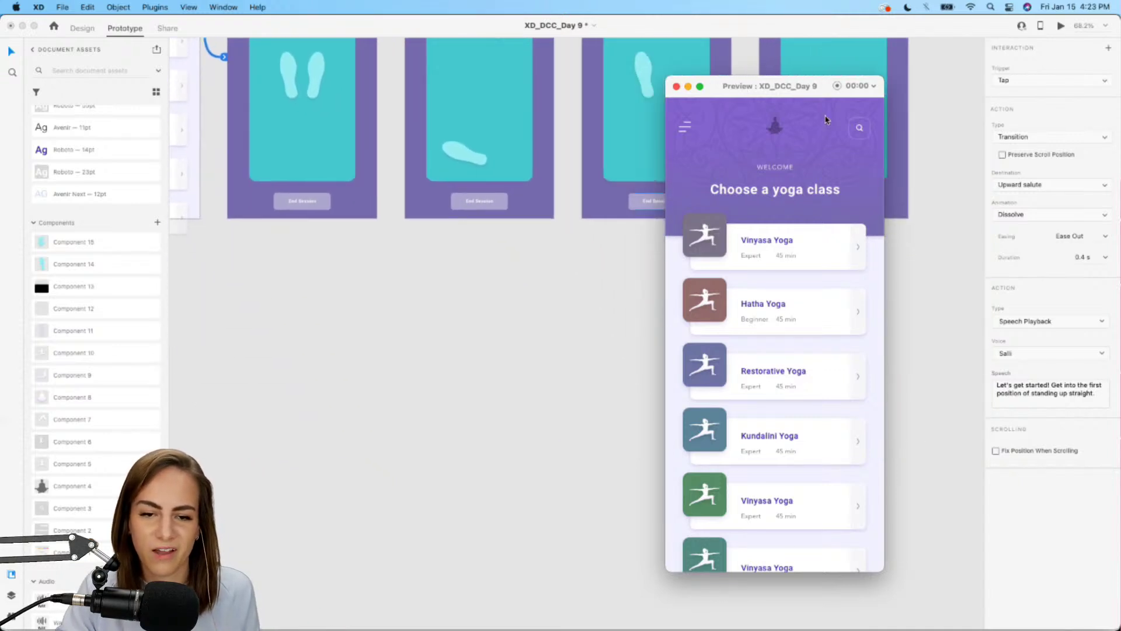
{"action": "scroll", "coordinate": [615, 212], "scroll_direction": "down", "scroll_amount": 3}
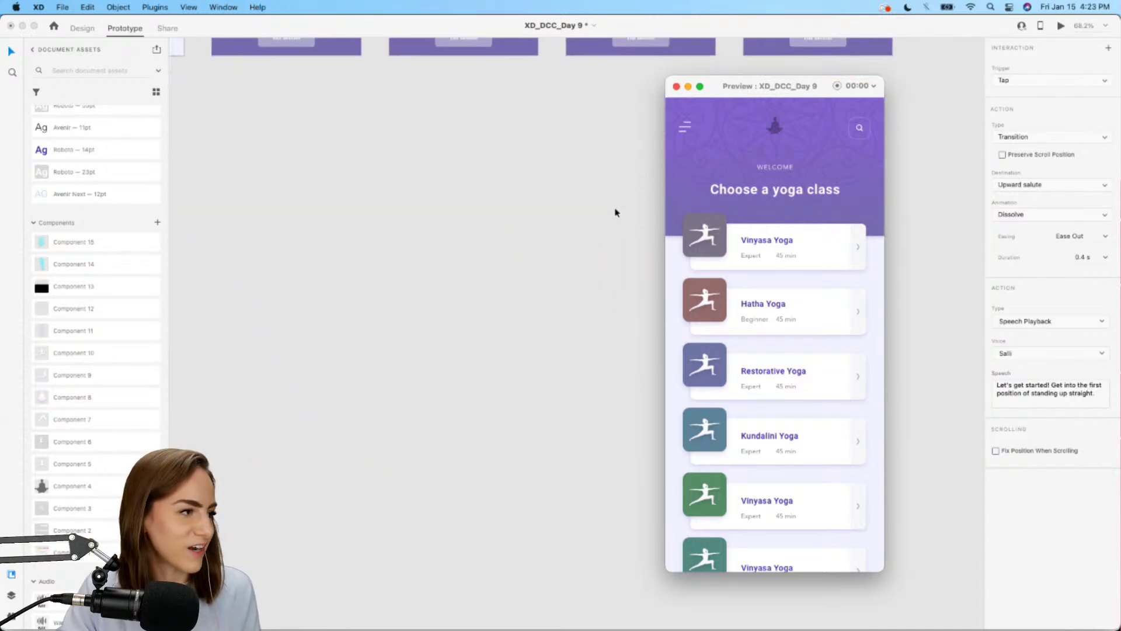
- Play the preview from Vinyasa Yoga through Upward salute, Warrior pose, Tree pose and High lunge, and close it
{"action": "left_click", "coordinate": [820, 253]}
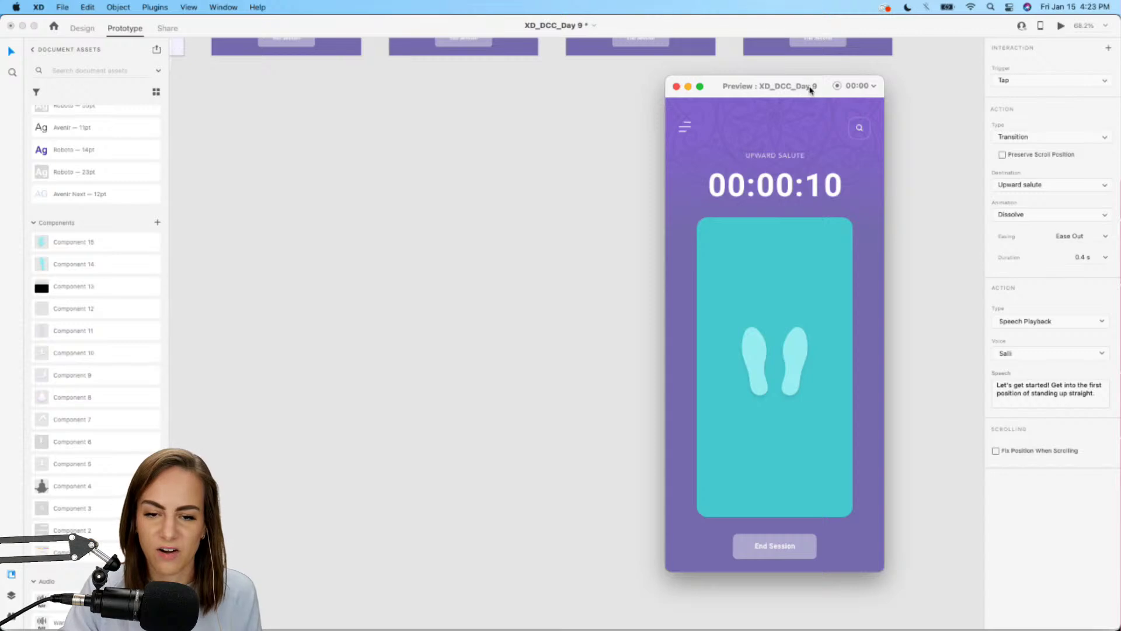
{"action": "left_click_drag", "start_coordinate": [811, 89], "coordinate": [754, 81]}
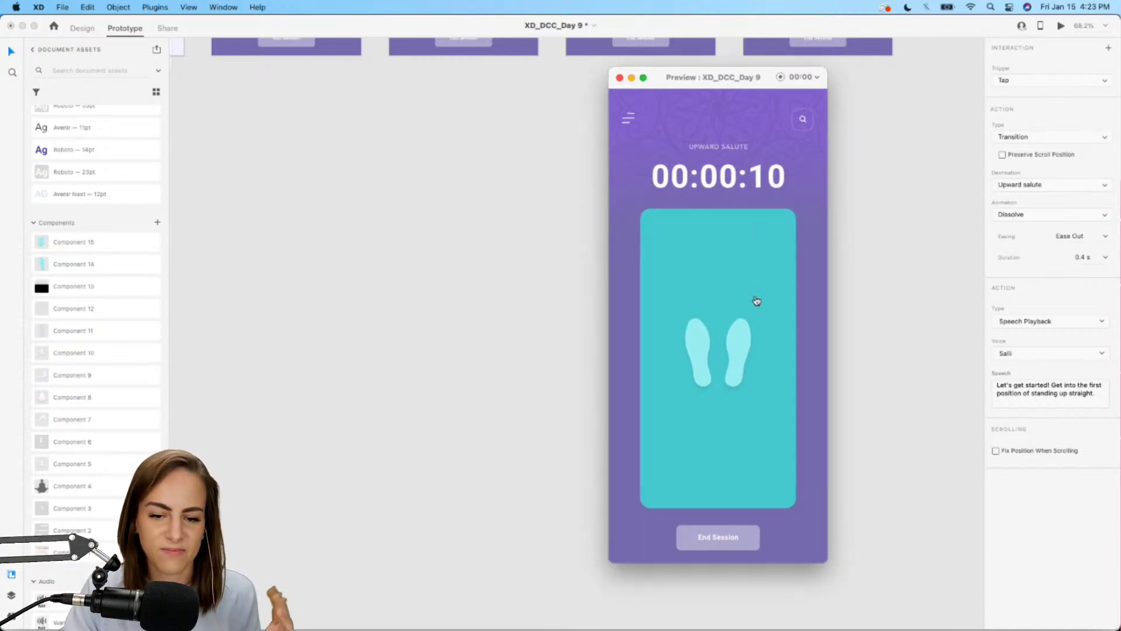
{"action": "left_click", "coordinate": [751, 317]}
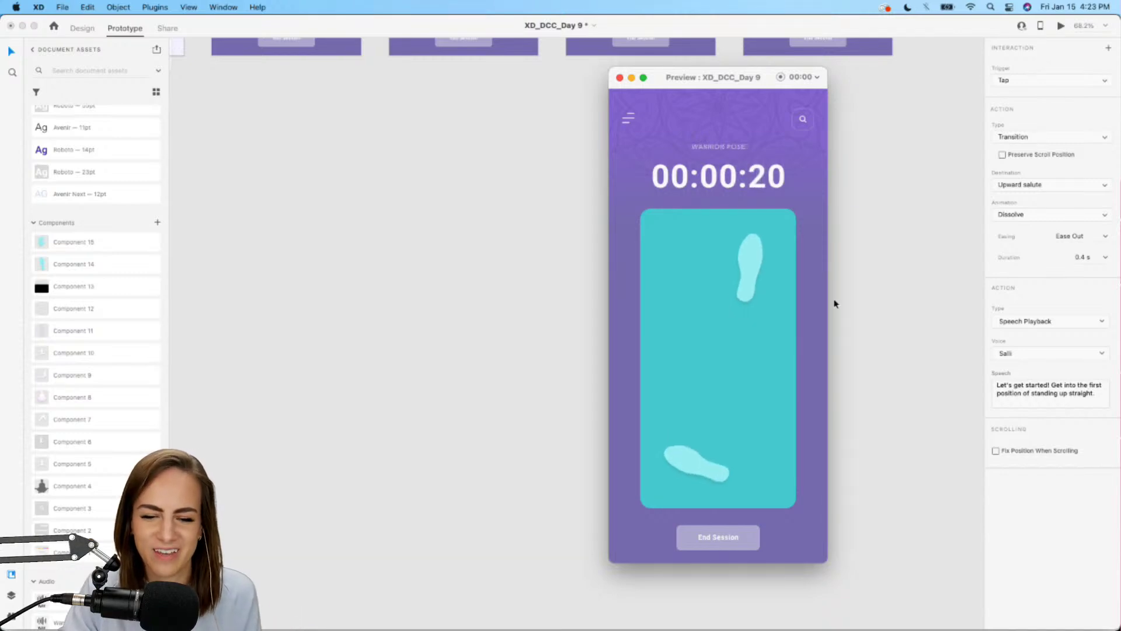
{"action": "left_click", "coordinate": [775, 256]}
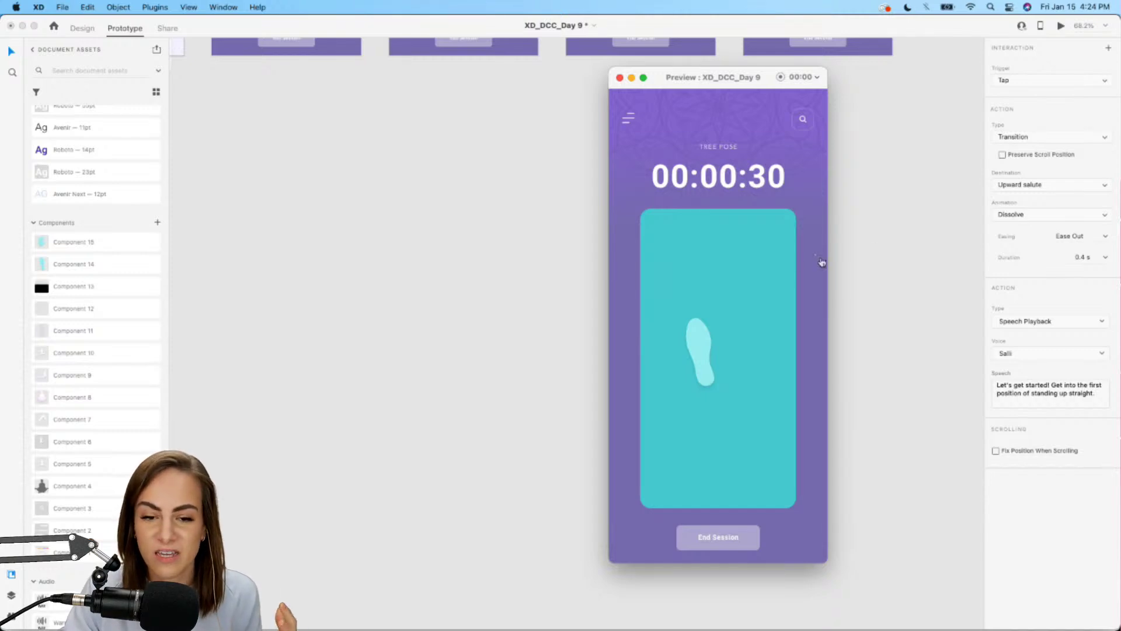
{"action": "left_click", "coordinate": [765, 268]}
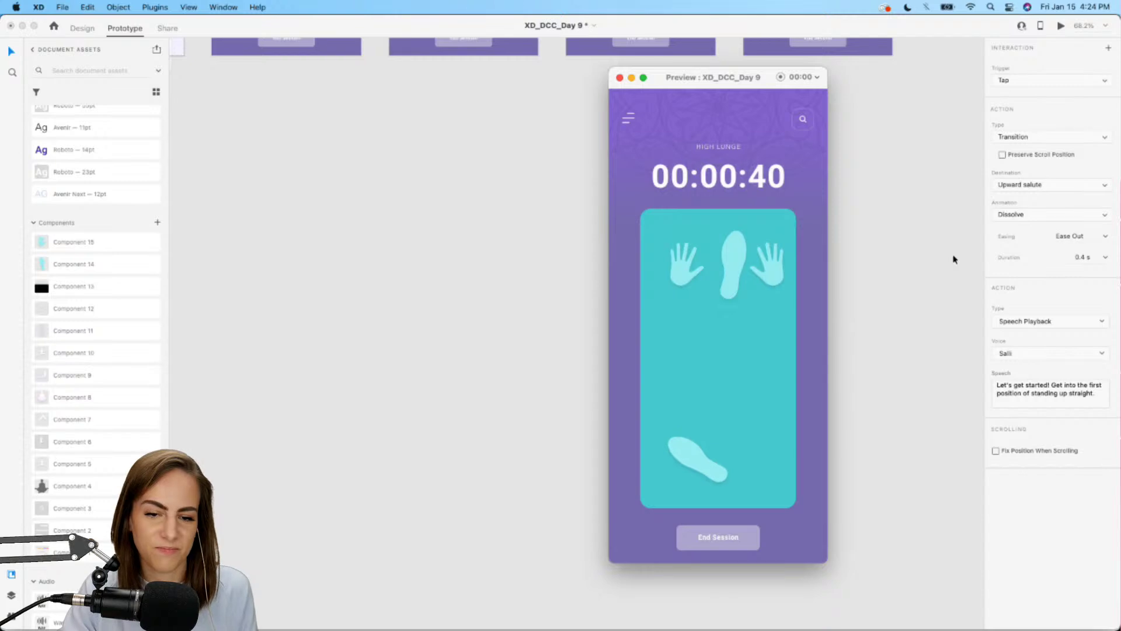
{"action": "left_click", "coordinate": [620, 79]}
{"action": "scroll", "coordinate": [643, 217], "scroll_direction": "up", "scroll_amount": 5}
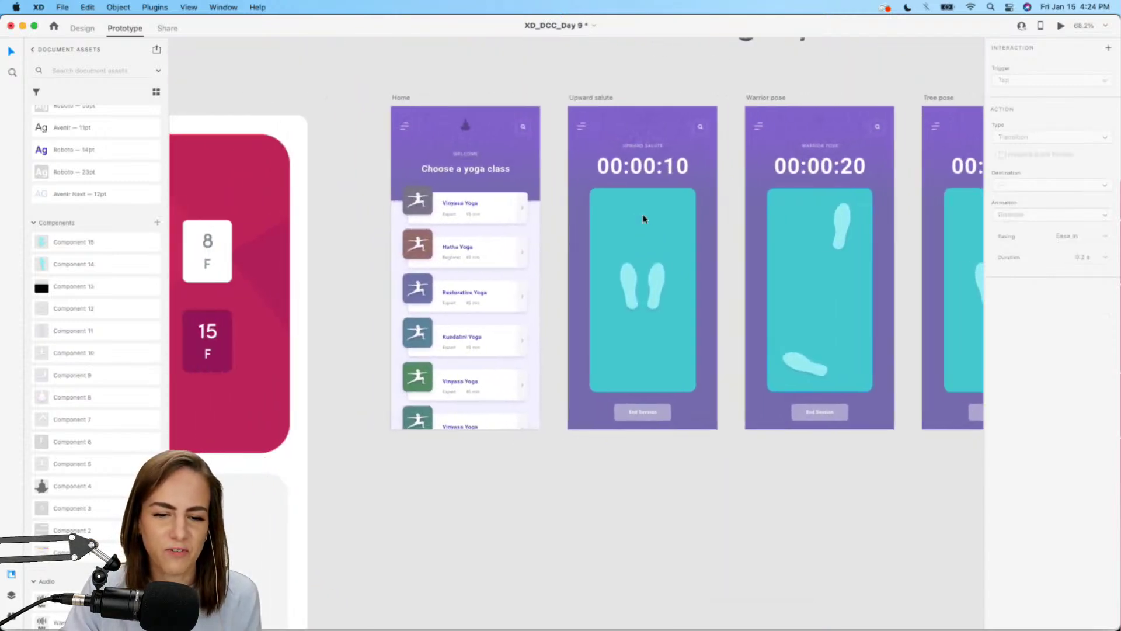
{"action": "scroll", "coordinate": [643, 218], "scroll_direction": "left", "scroll_amount": 2}
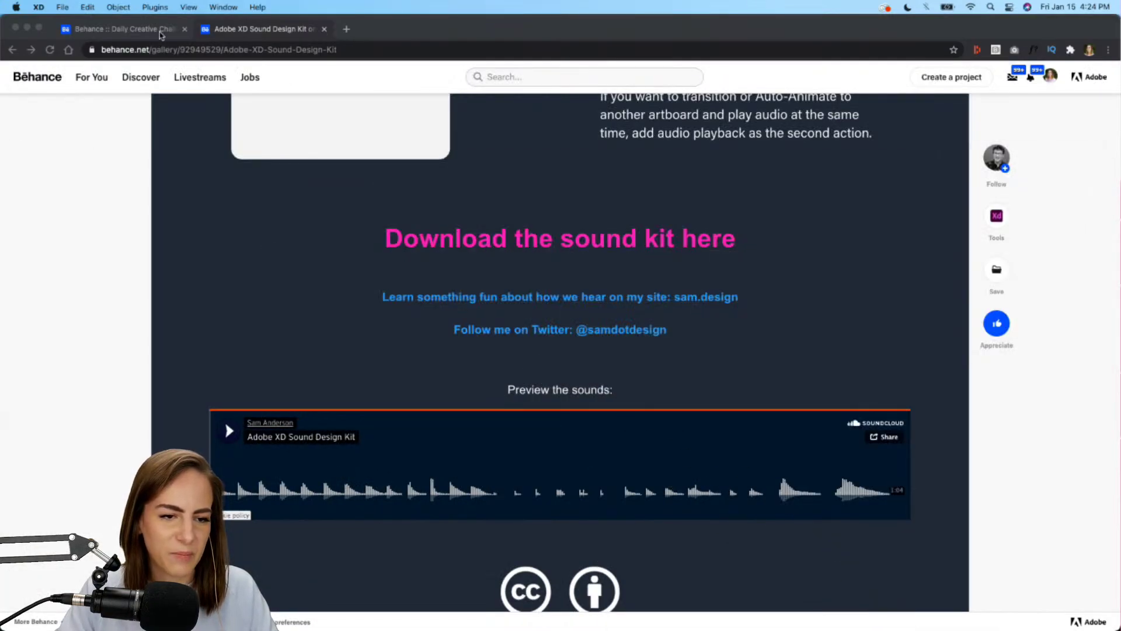
- Switch to Chrome, search Behance for "xddailychallenge" and sort the projects by Most Recent
{"action": "left_click", "coordinate": [161, 30]}
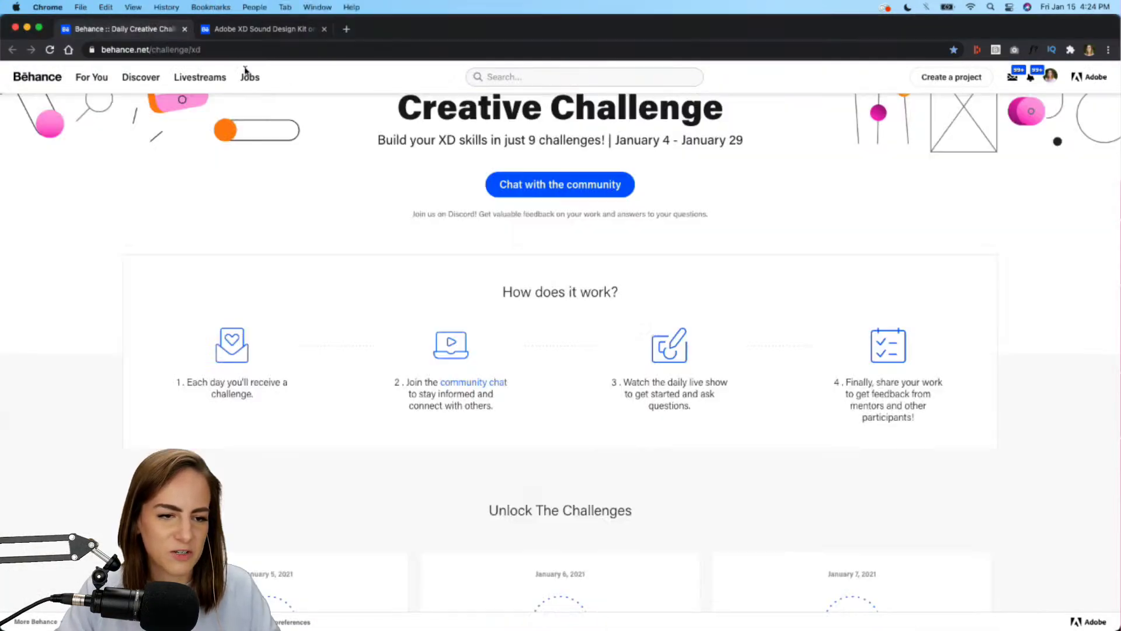
{"action": "left_click", "coordinate": [560, 77]}
{"action": "type", "text": "xd"}
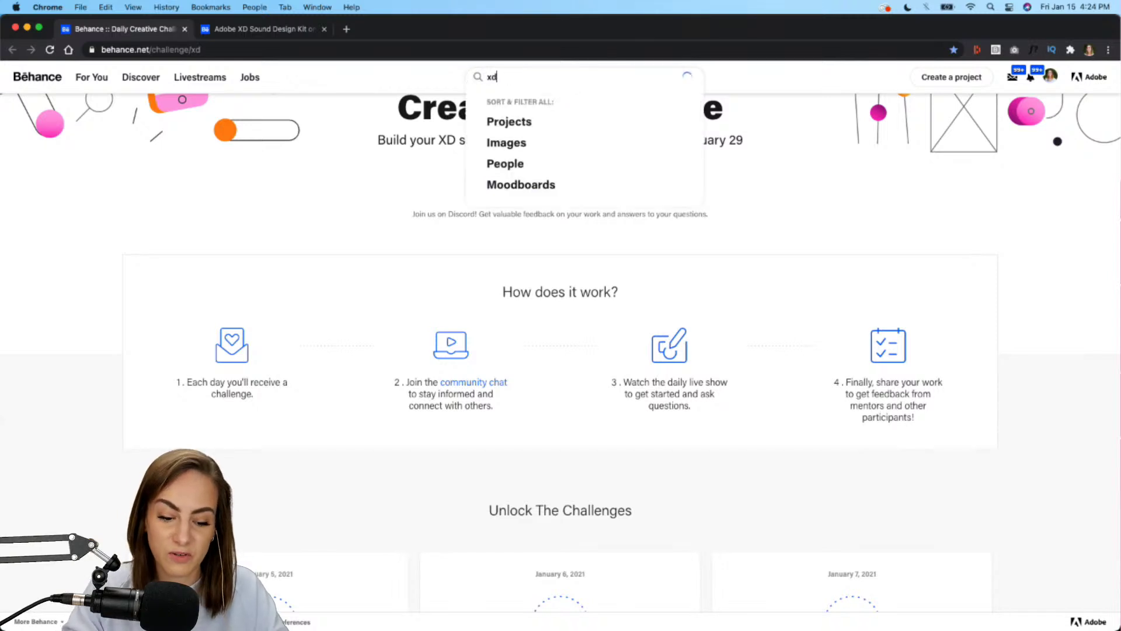
{"action": "type", "text": "dailychalleng"}
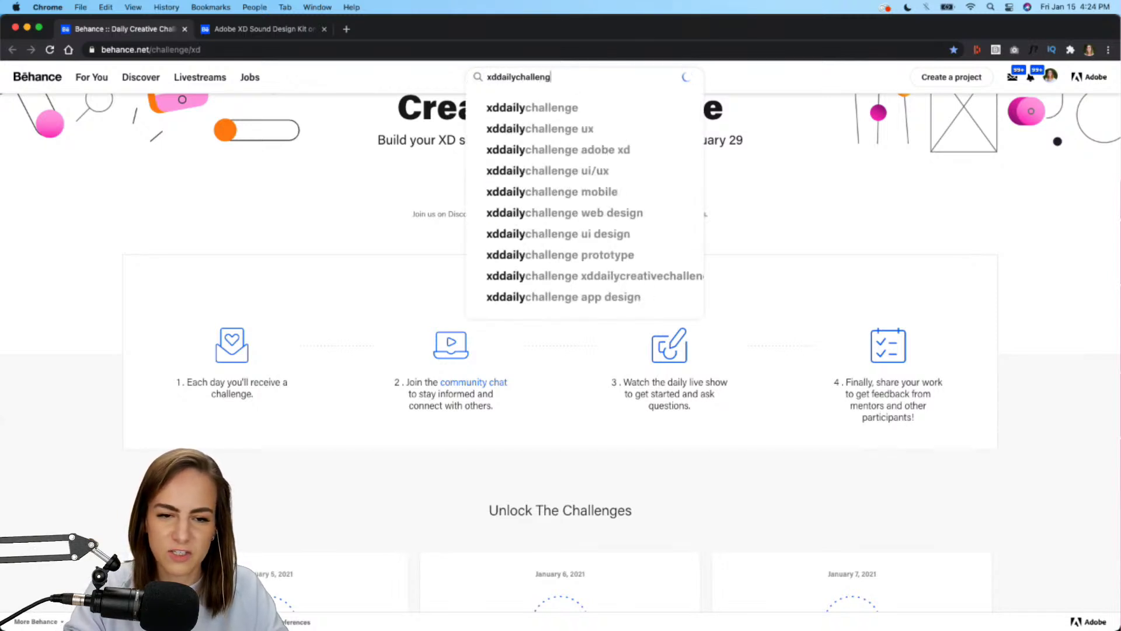
{"action": "type", "text": "e"}
{"action": "key", "text": "Return"}
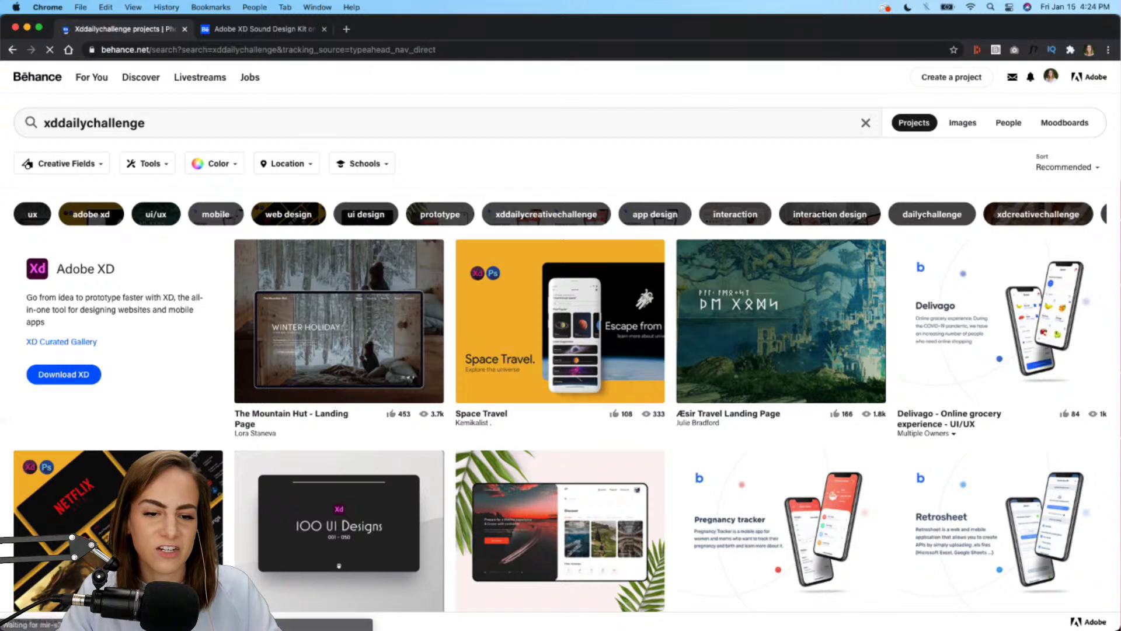
{"action": "left_click", "coordinate": [1059, 167]}
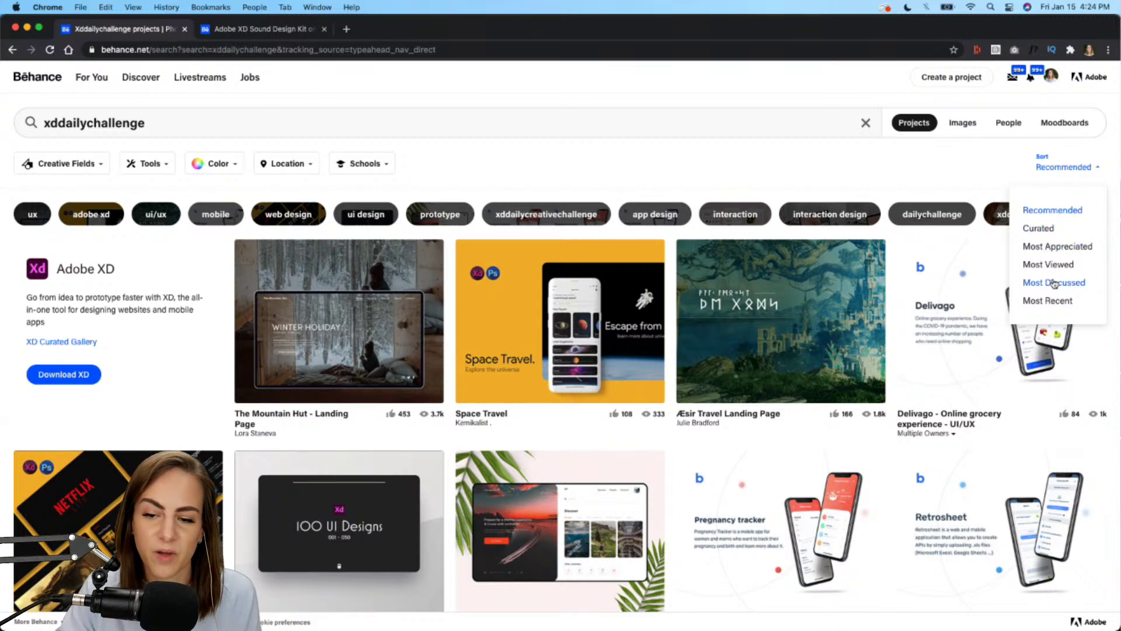
{"action": "left_click", "coordinate": [1049, 301]}
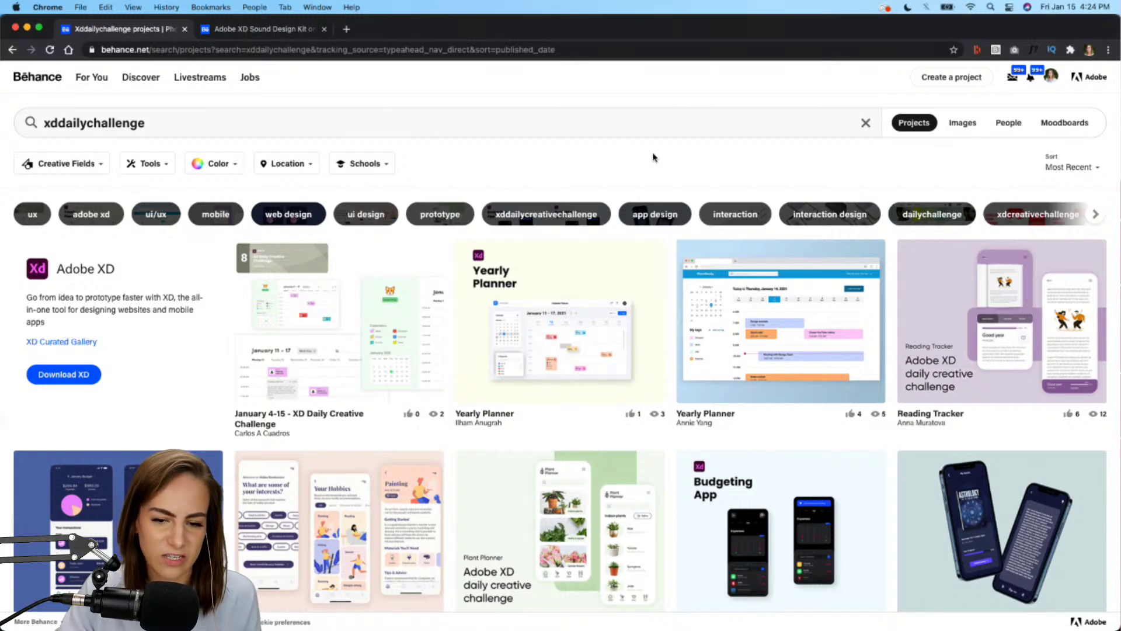
- Open the first Yearly Planner project in the xddailychallenge results in a new browser tab and switch to it
{"action": "scroll", "coordinate": [654, 157], "scroll_direction": "down", "scroll_amount": 1}
{"action": "scroll", "coordinate": [391, 331], "scroll_direction": "down", "scroll_amount": 1}
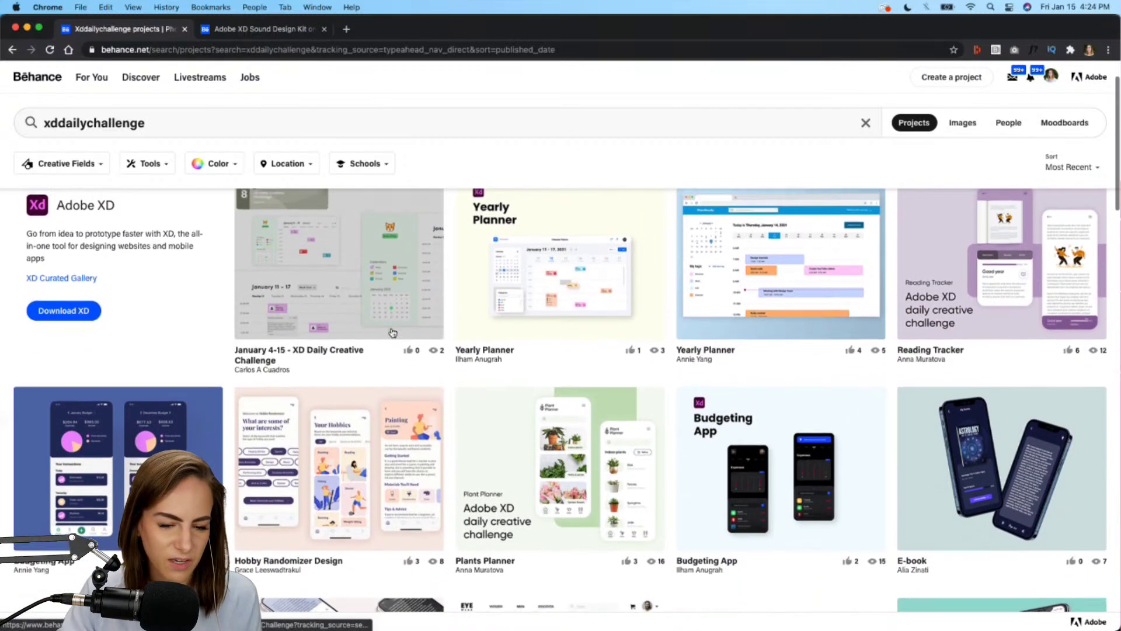
{"action": "scroll", "coordinate": [391, 331], "scroll_direction": "up", "scroll_amount": 1}
{"action": "right_click", "coordinate": [570, 291]}
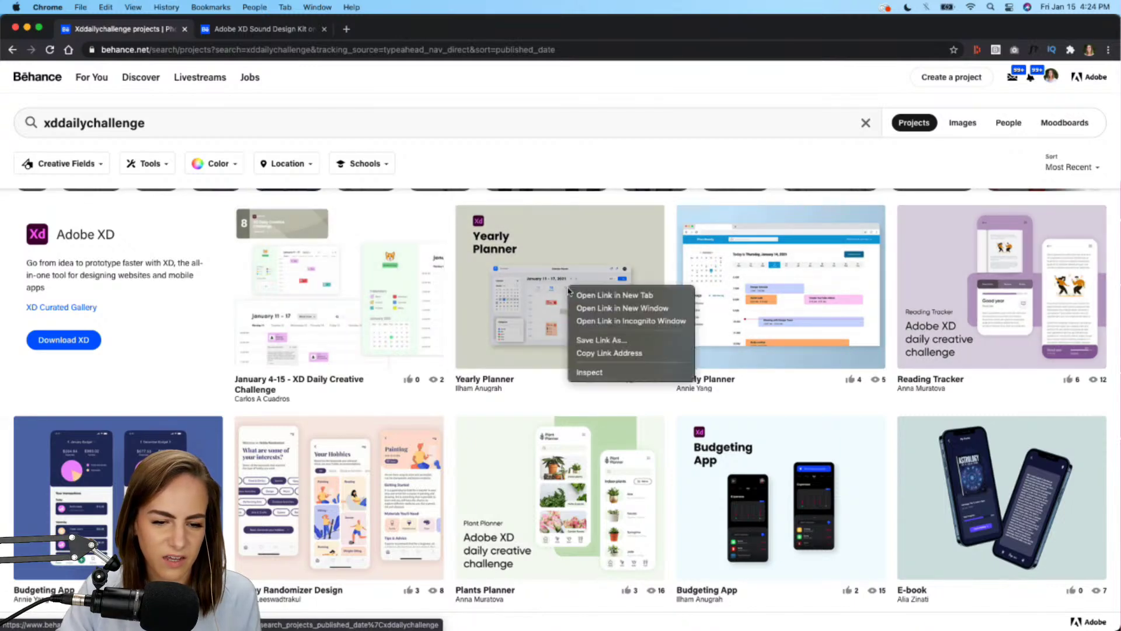
{"action": "left_click", "coordinate": [607, 295]}
{"action": "left_click", "coordinate": [291, 31]}
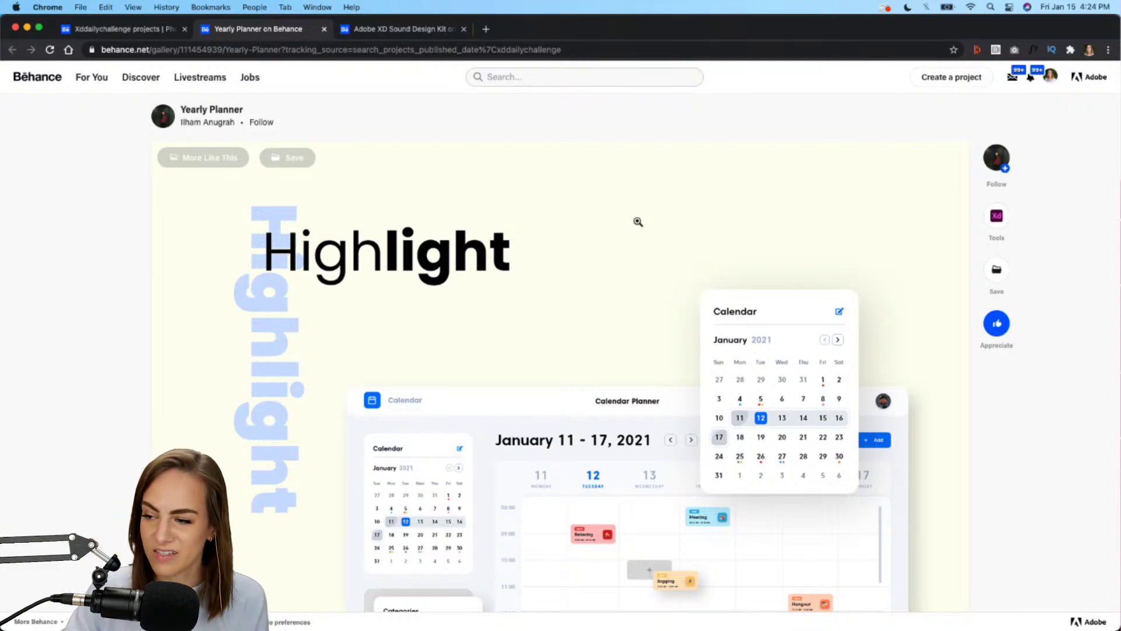
- Review the Yearly Planner calendar mockups, play the project's prototype video in full screen, and return to the Highlight section
{"action": "scroll", "coordinate": [236, 284], "scroll_direction": "down", "scroll_amount": 10}
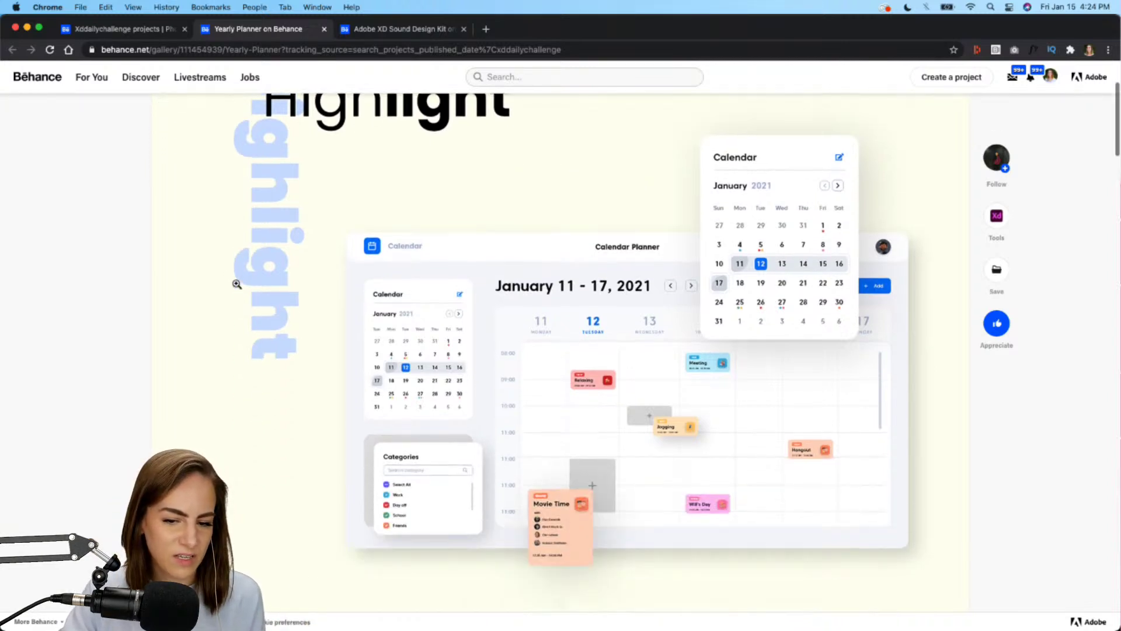
{"action": "scroll", "coordinate": [236, 284], "scroll_direction": "down", "scroll_amount": 3}
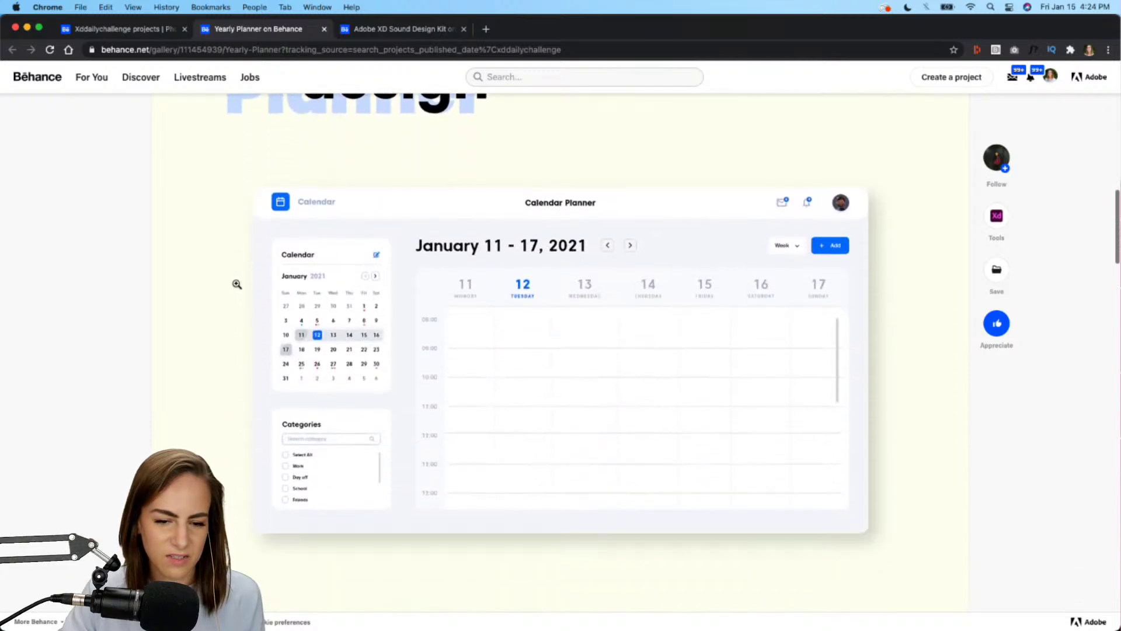
{"action": "scroll", "coordinate": [237, 284], "scroll_direction": "down", "scroll_amount": 8}
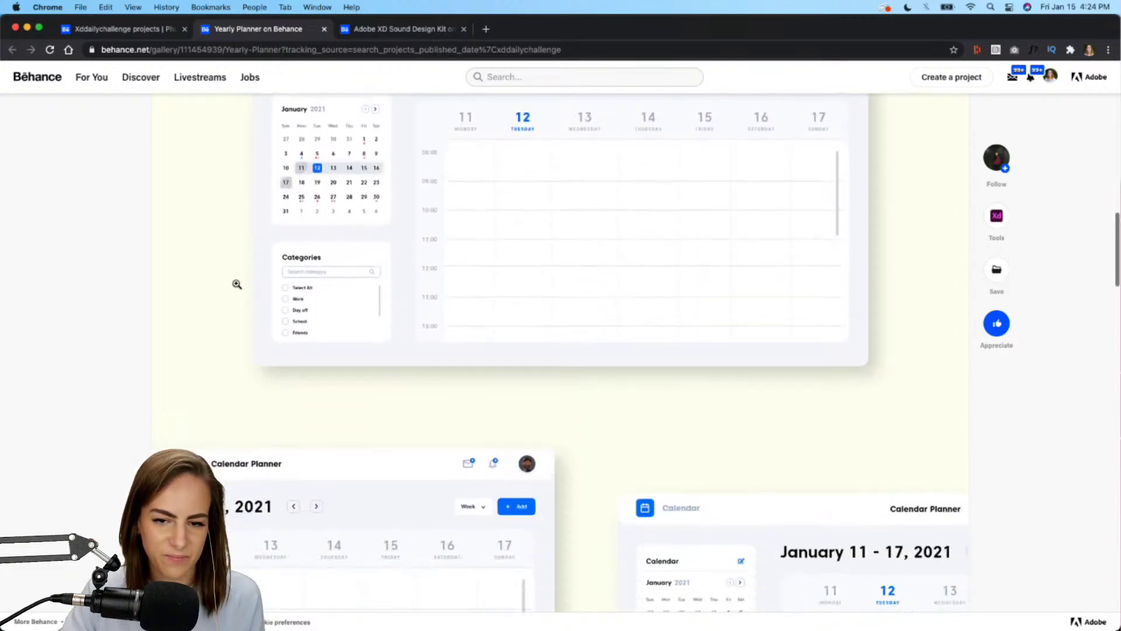
{"action": "scroll", "coordinate": [237, 284], "scroll_direction": "down", "scroll_amount": 15}
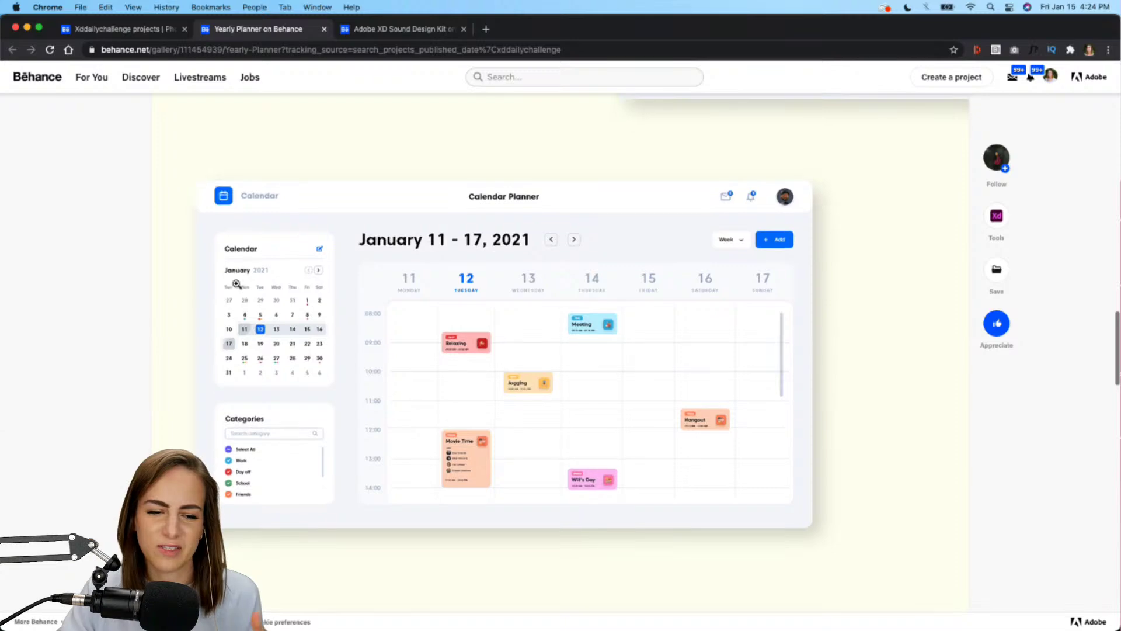
{"action": "scroll", "coordinate": [237, 284], "scroll_direction": "down", "scroll_amount": 18}
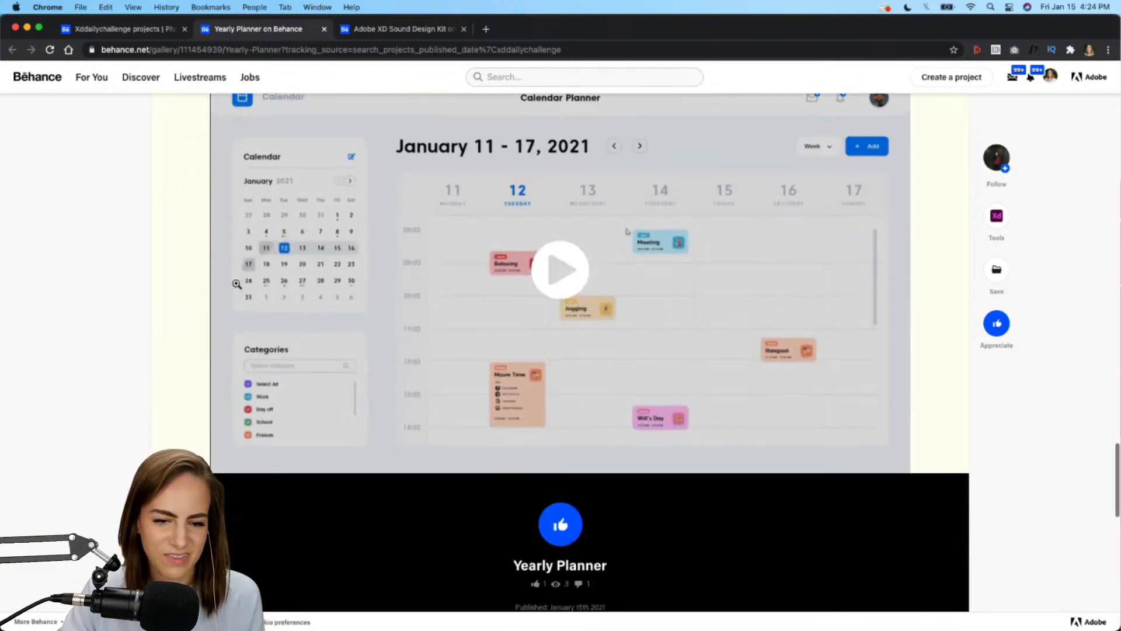
{"action": "left_click", "coordinate": [572, 257]}
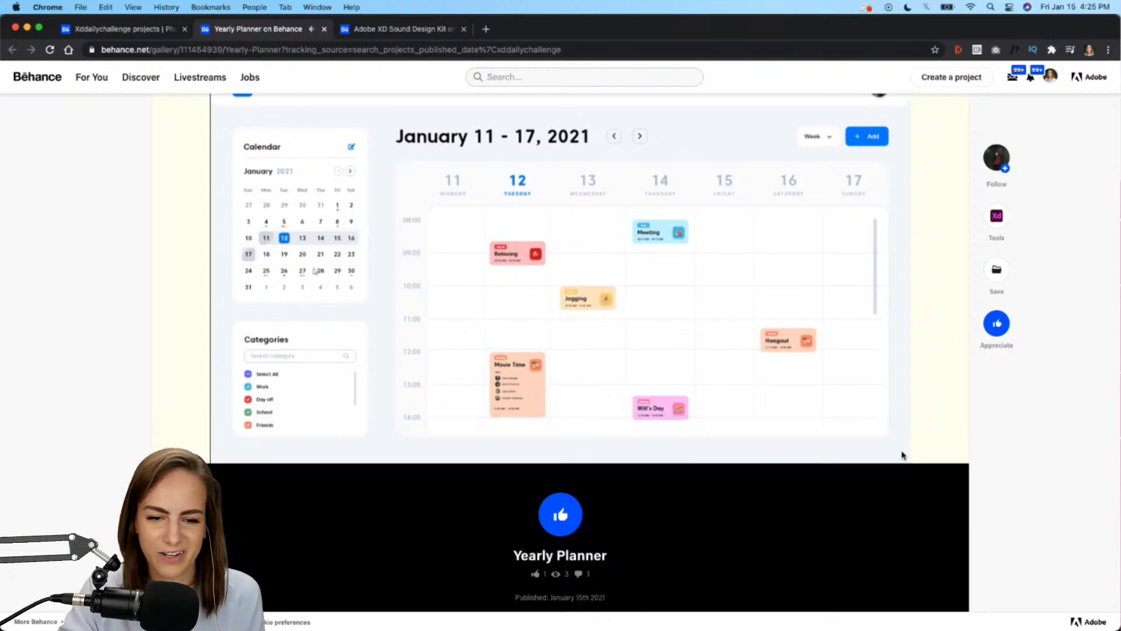
{"action": "left_click", "coordinate": [899, 453]}
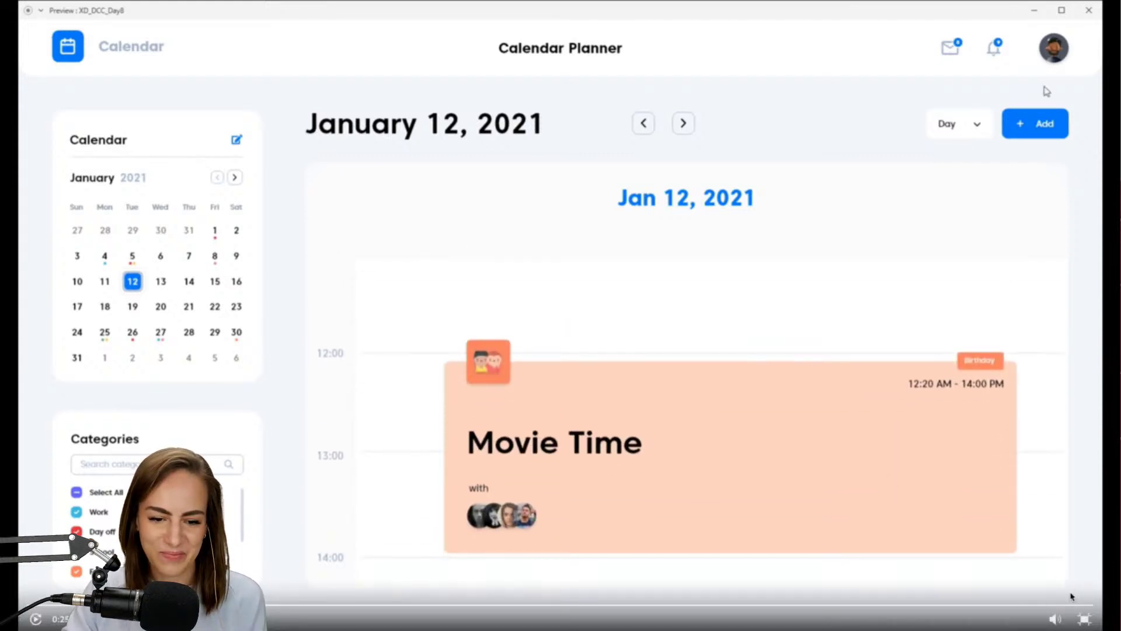
{"action": "left_click", "coordinate": [1084, 620]}
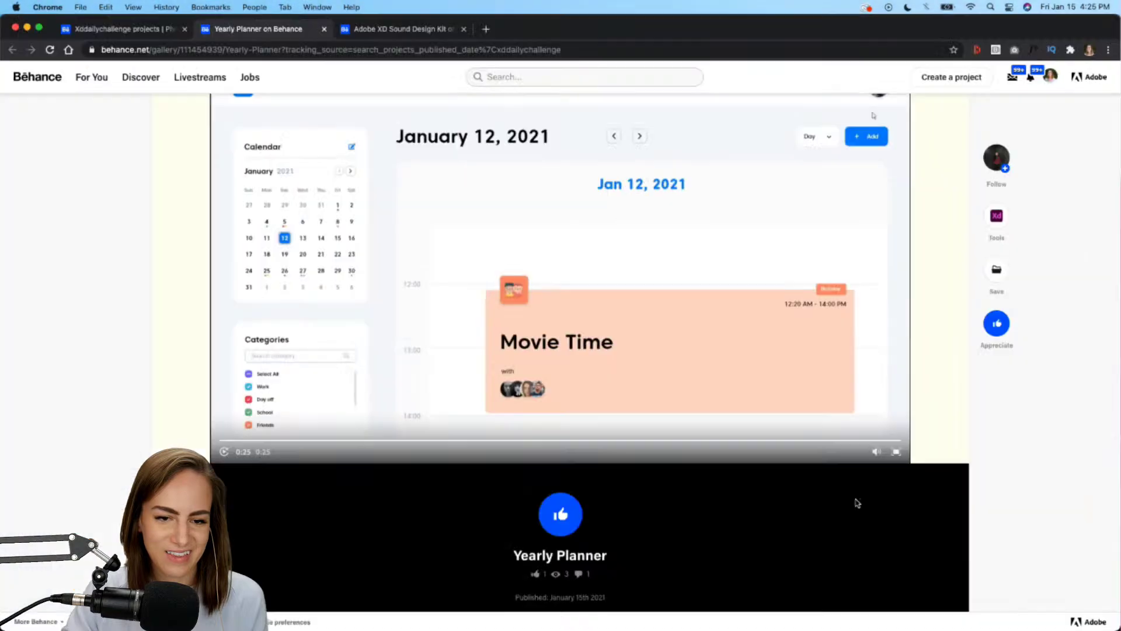
{"action": "scroll", "coordinate": [857, 503], "scroll_direction": "up", "scroll_amount": 20}
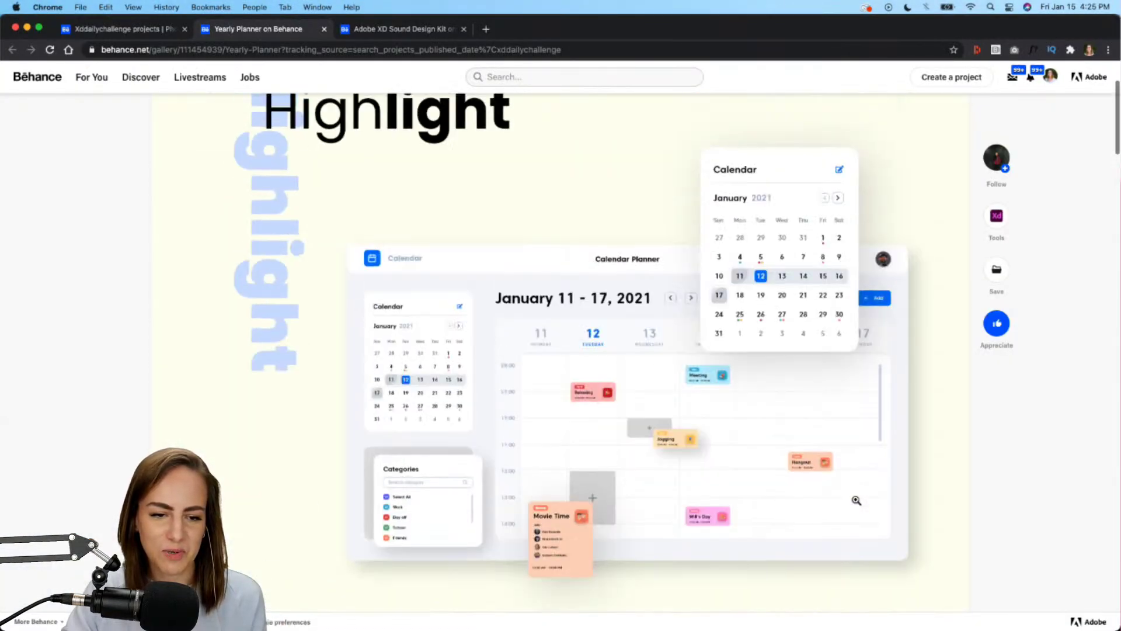